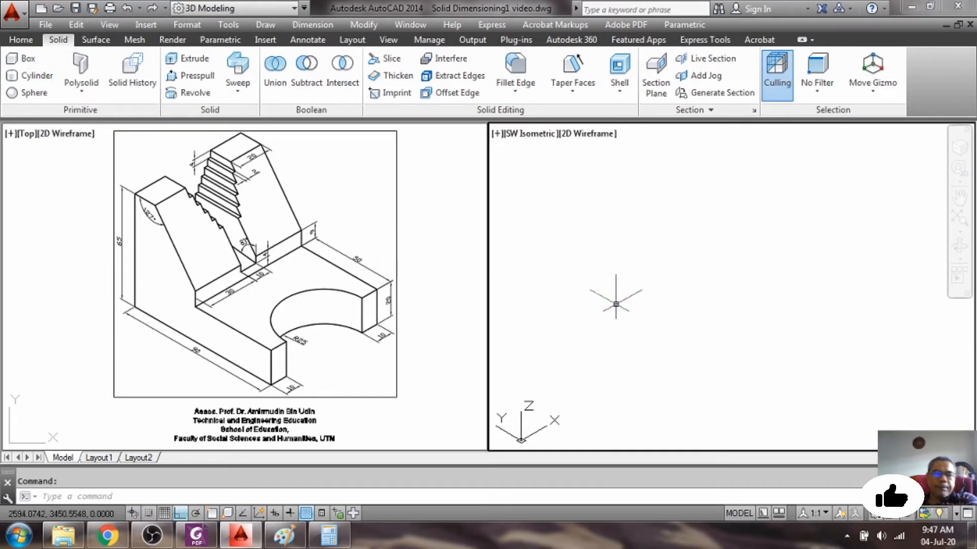
Create a solid box in the SW Isometric viewport with length 90 along the Y axis, width 70 and height 65.
{"action": "left_click", "coordinate": [512, 493]}
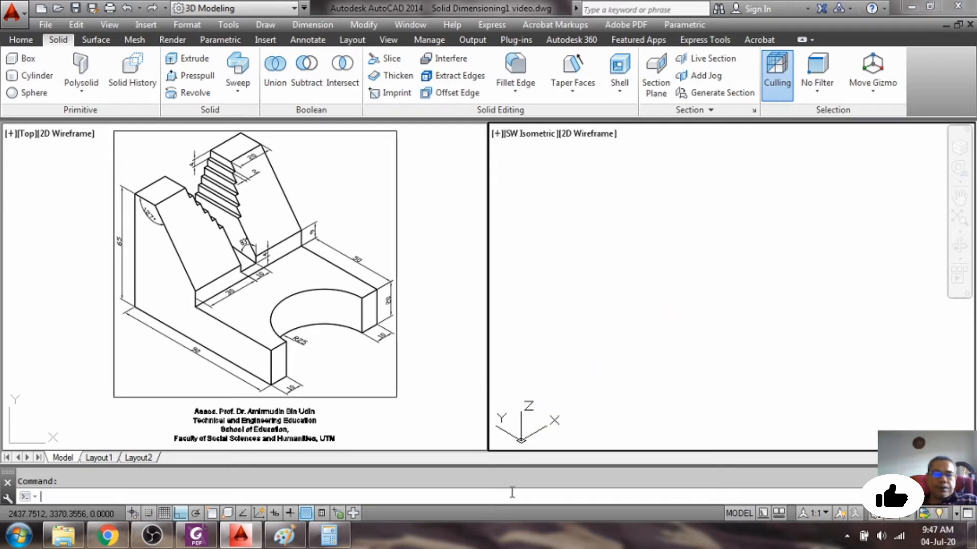
{"action": "type", "text": "box"}
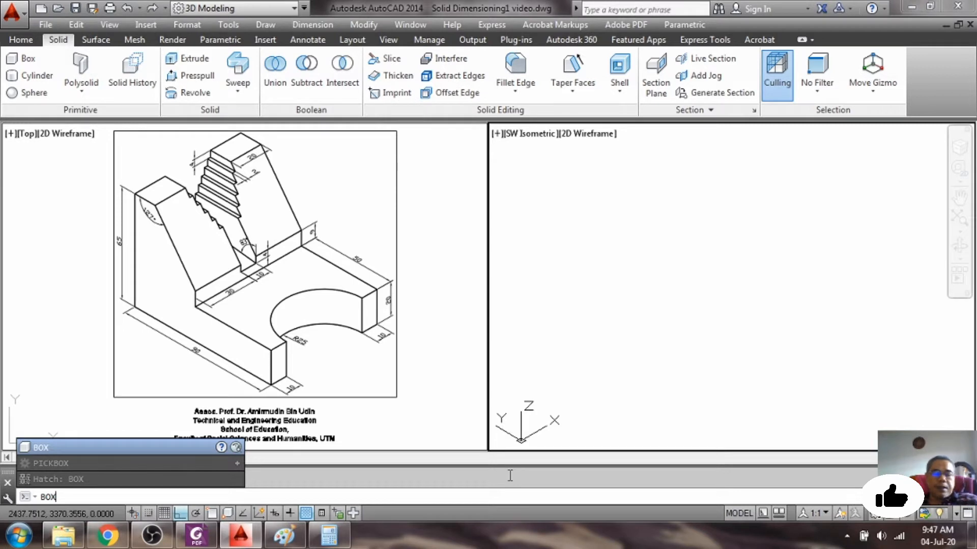
{"action": "key", "text": "Escape"}
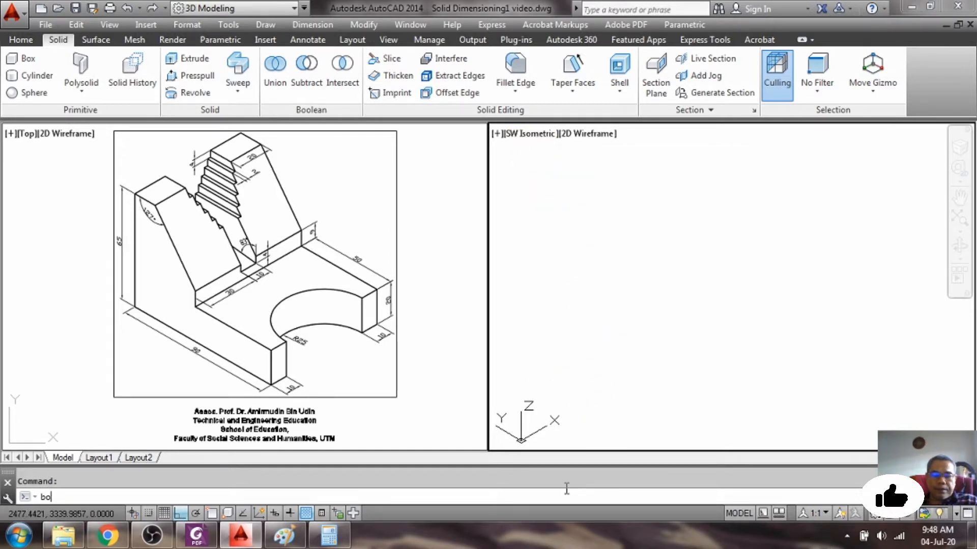
{"action": "type", "text": "x"}
{"action": "key", "text": "Return"}
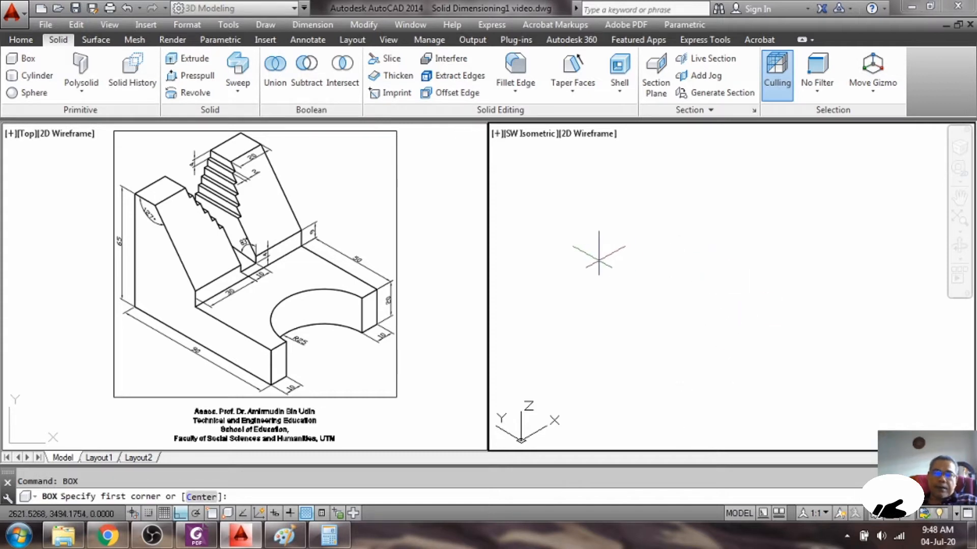
{"action": "left_click", "coordinate": [599, 257]}
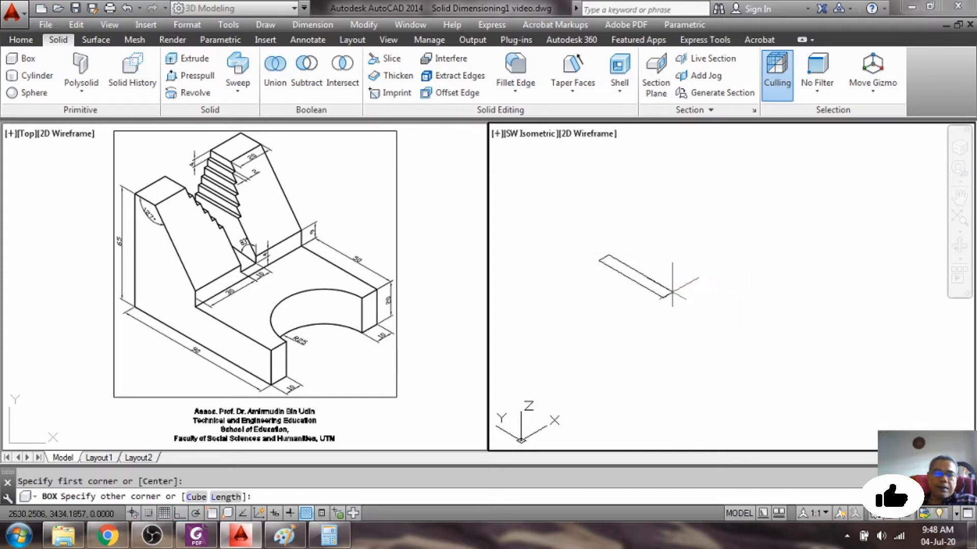
{"action": "key", "text": "Return"}
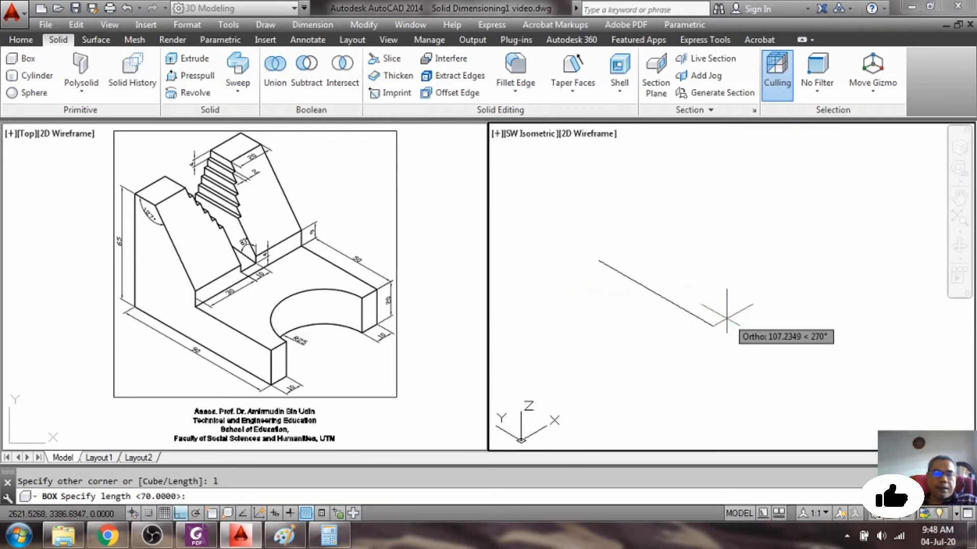
{"action": "type", "text": "90"}
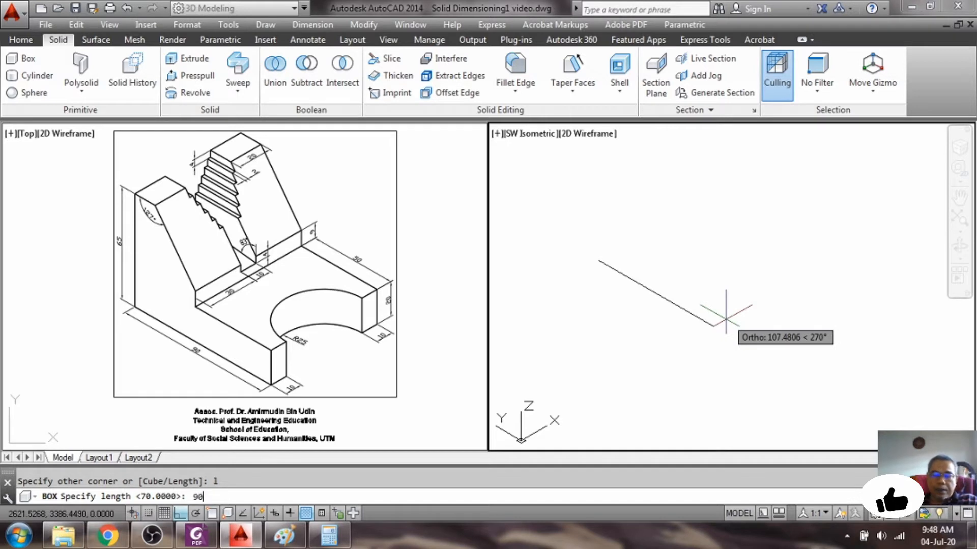
{"action": "key", "text": "Return"}
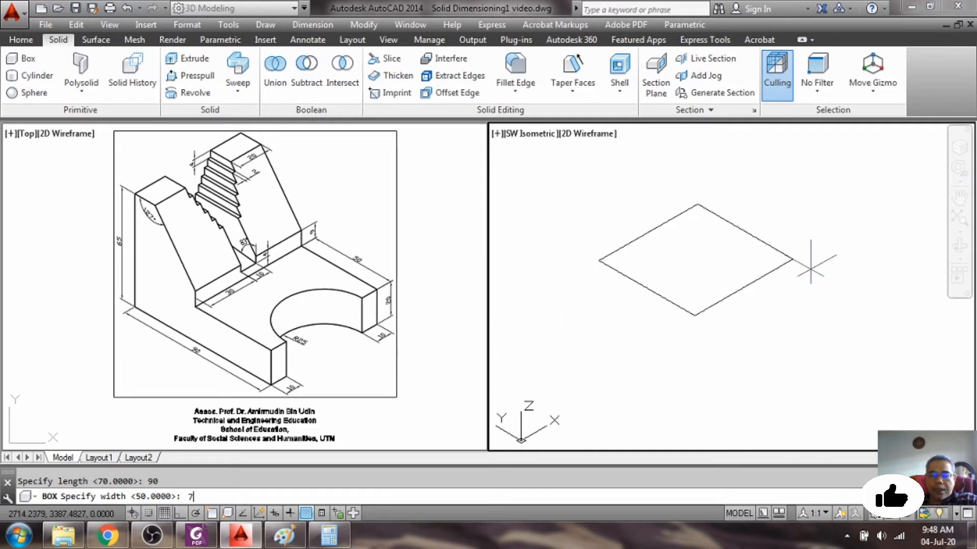
{"action": "key", "text": "Return"}
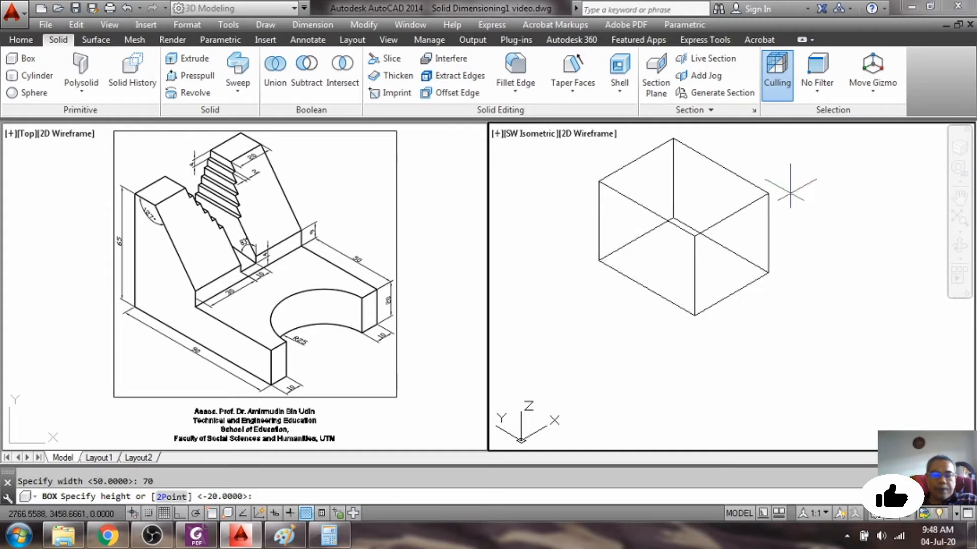
{"action": "key", "text": "Return"}
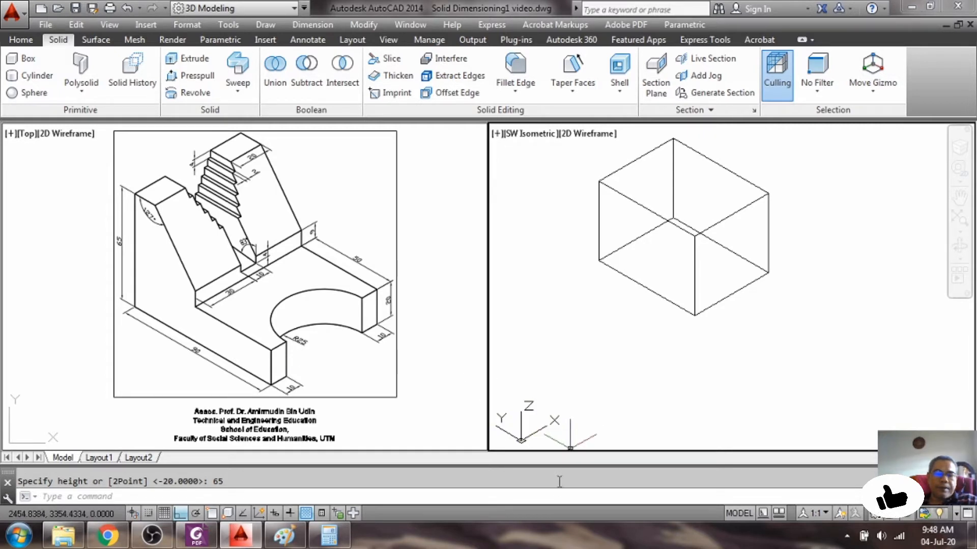
Move the UCS origin to the endpoint at the box's nearest bottom corner.
{"action": "left_click", "coordinate": [553, 500]}
{"action": "type", "text": "uc"}
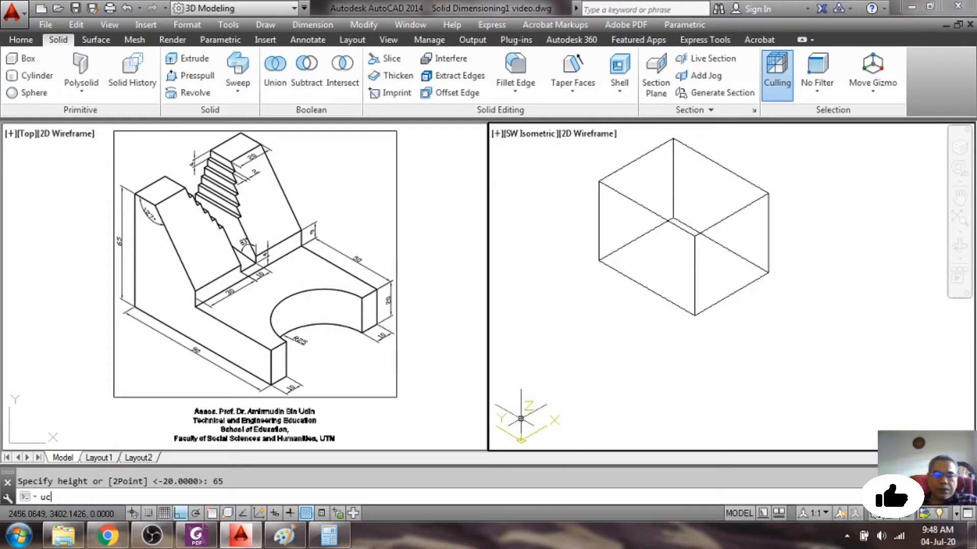
{"action": "type", "text": "s"}
{"action": "key", "text": "Return"}
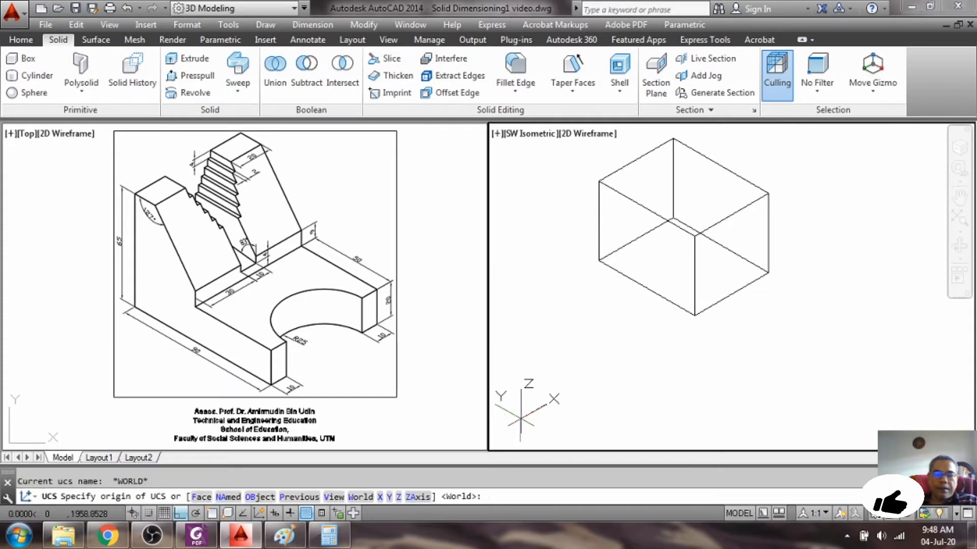
{"action": "type", "text": "n"}
{"action": "key", "text": "Return"}
{"action": "type", "text": "en"}
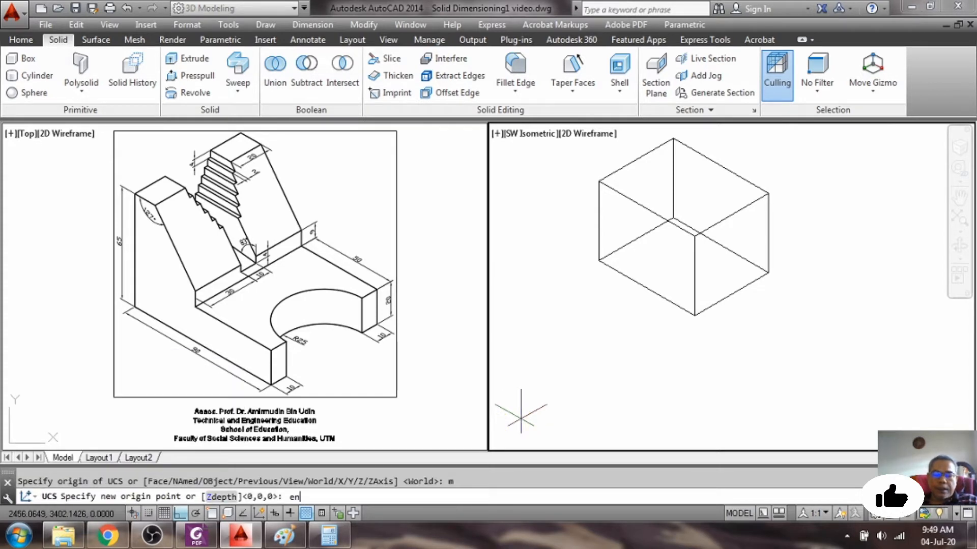
{"action": "type", "text": "d"}
{"action": "key", "text": "Return"}
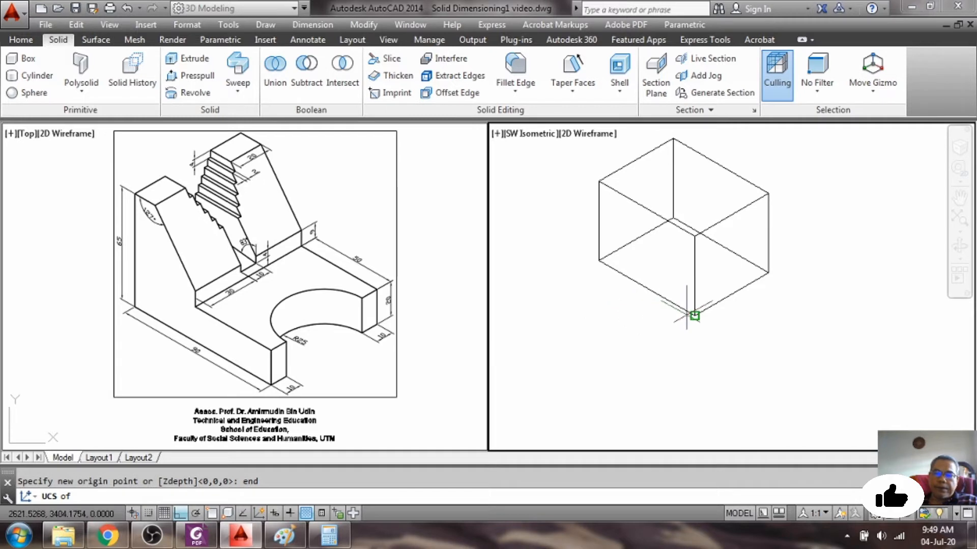
{"action": "left_click", "coordinate": [694, 314]}
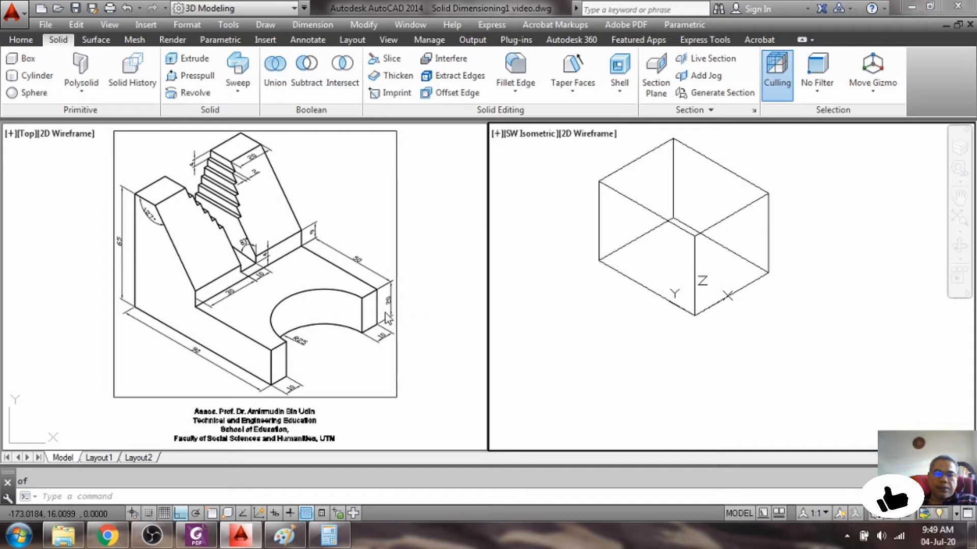
Move the UCS origin up the box's front vertical edge to 0,0,20.
{"action": "left_click", "coordinate": [529, 501]}
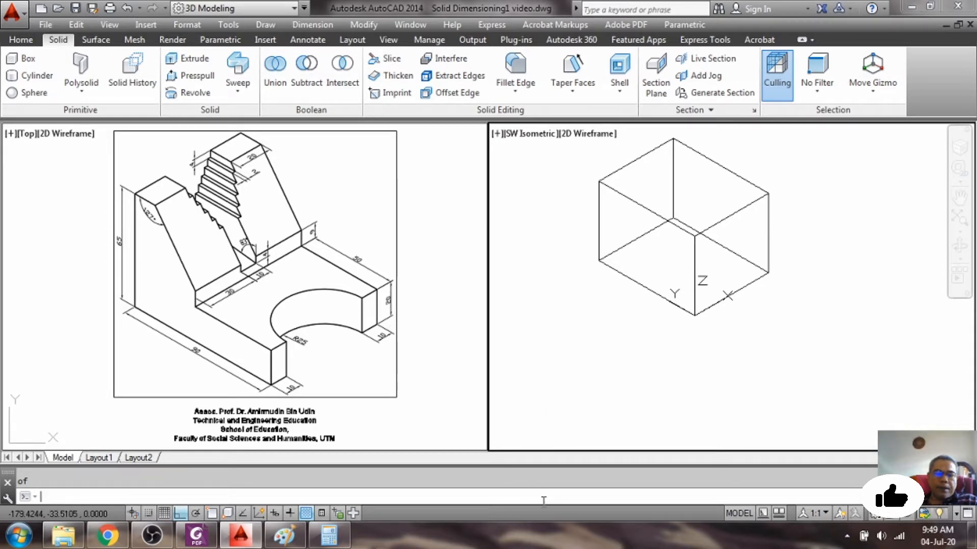
{"action": "type", "text": "ucs"}
{"action": "key", "text": "Return"}
{"action": "type", "text": "m"}
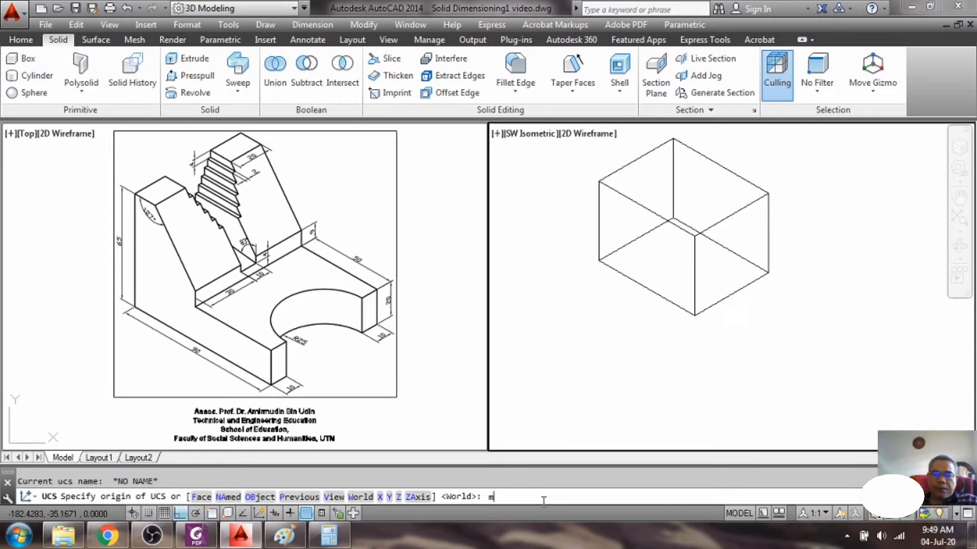
{"action": "key", "text": "Return"}
{"action": "type", "text": "0,0,"}
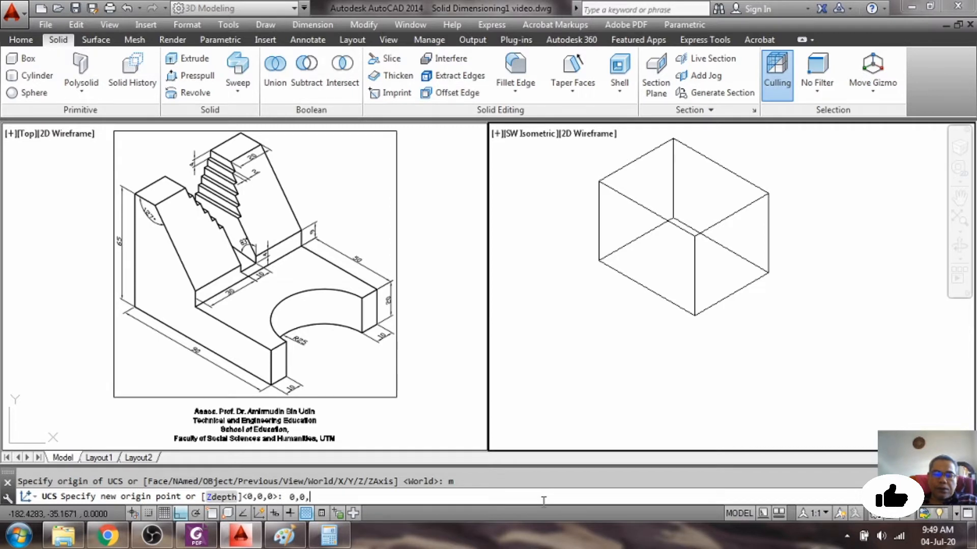
{"action": "type", "text": "20"}
{"action": "key", "text": "Return"}
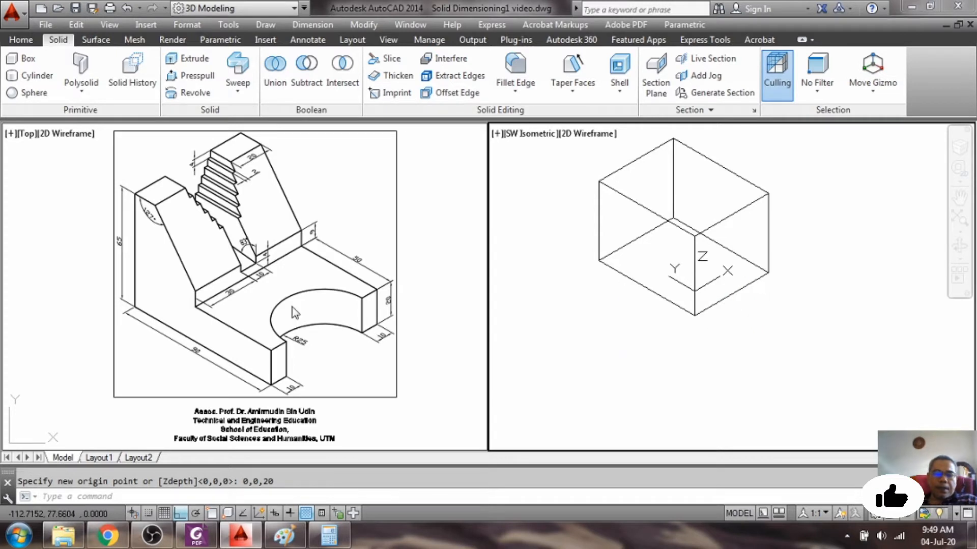
Create a second box from corner 0,0 with length 70 along X, width 50, and height up to the large box's top corner endpoint.
{"action": "type", "text": "box"}
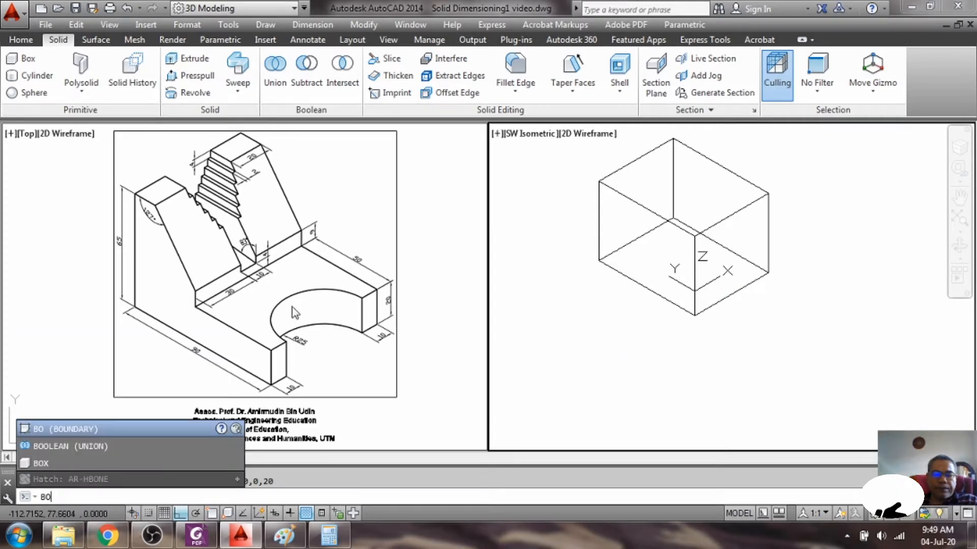
{"action": "key", "text": "Return"}
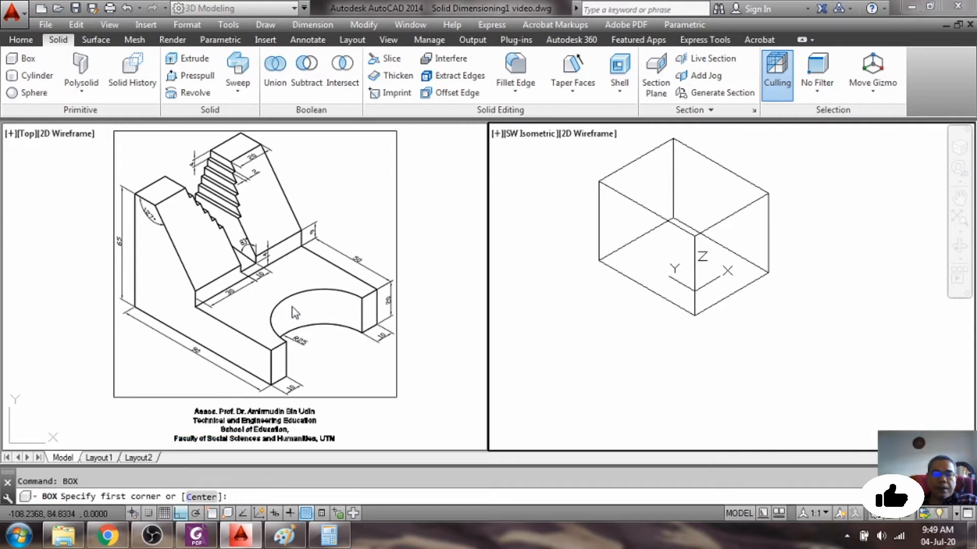
{"action": "type", "text": "0,0"}
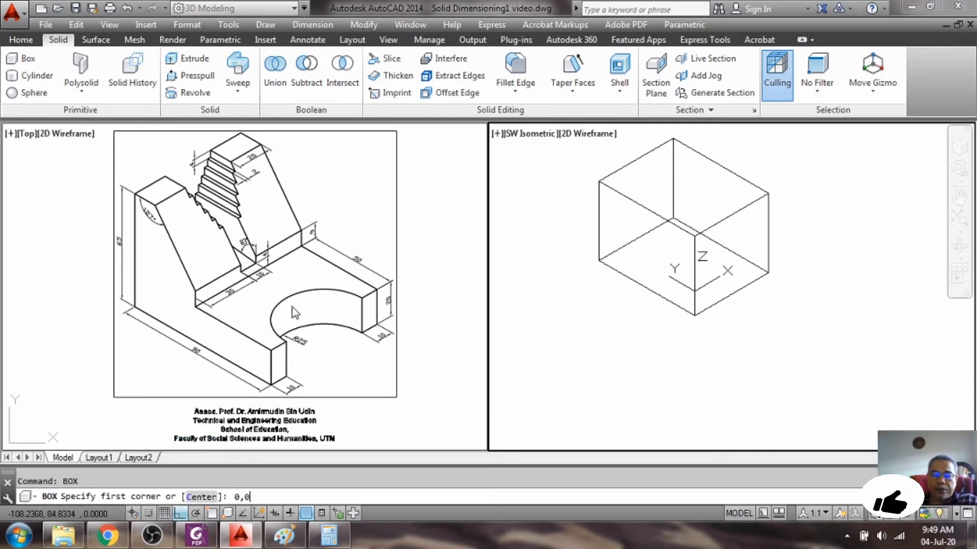
{"action": "key", "text": "Return"}
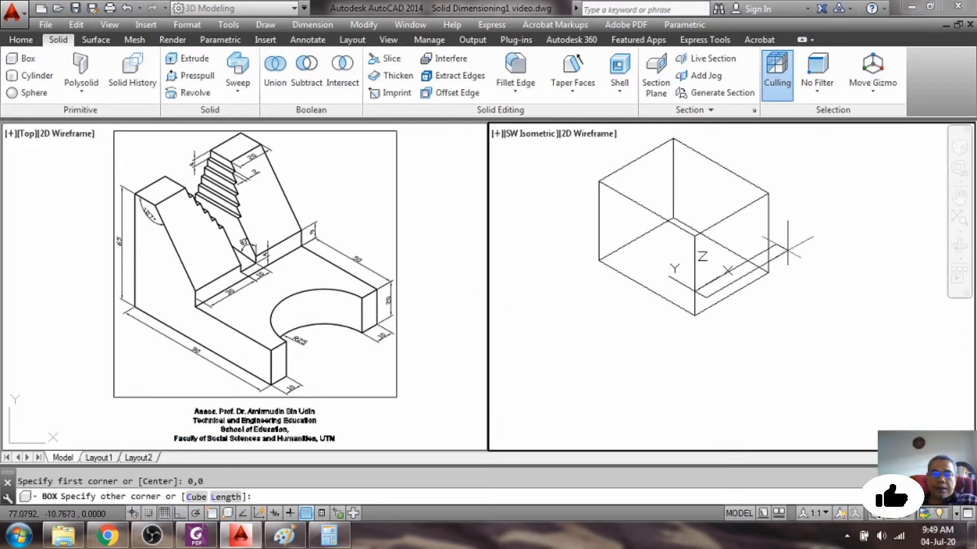
{"action": "type", "text": "l"}
{"action": "key", "text": "Return"}
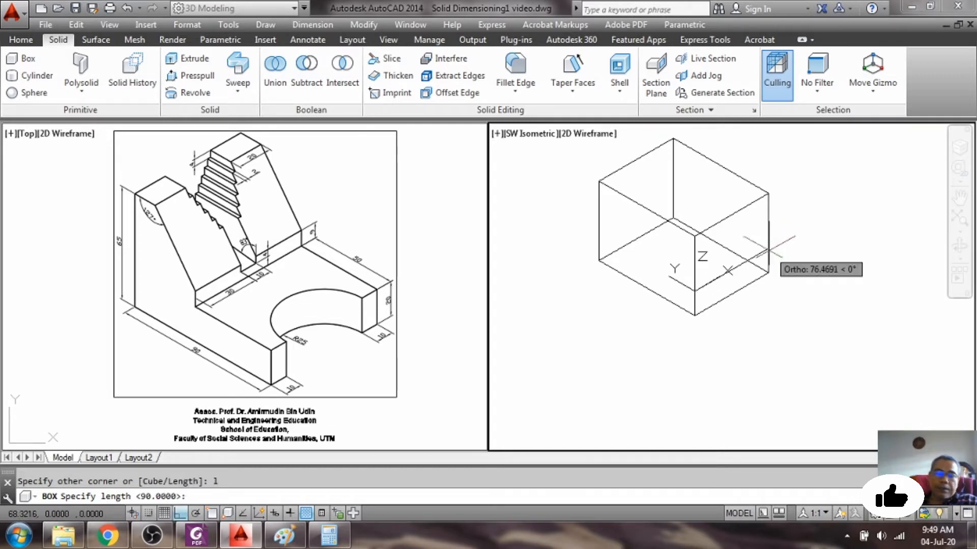
{"action": "left_click", "coordinate": [305, 514]}
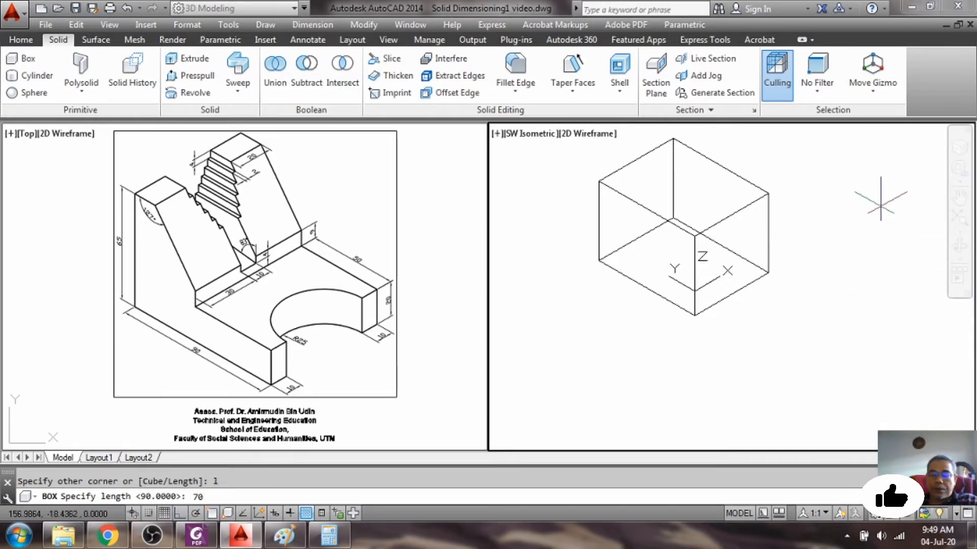
{"action": "key", "text": "Return"}
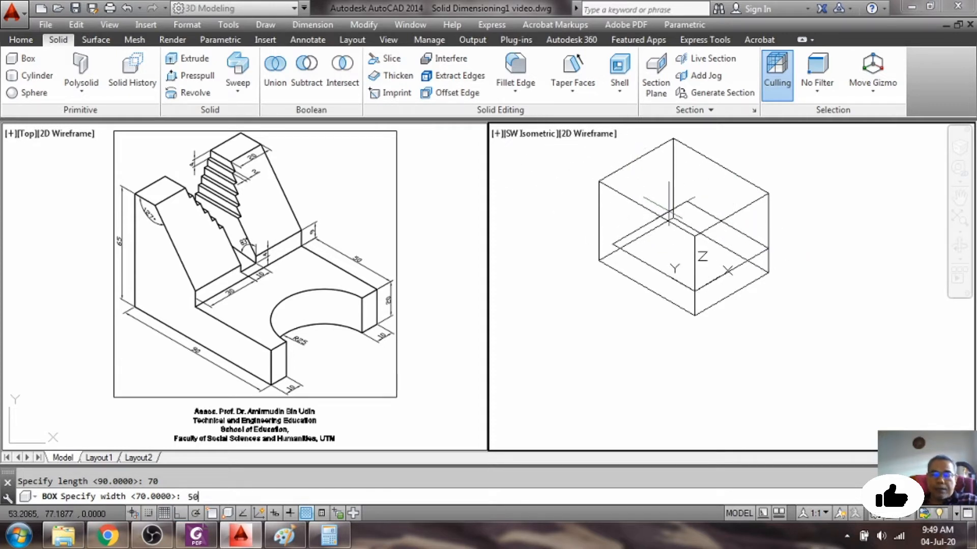
{"action": "key", "text": "Return"}
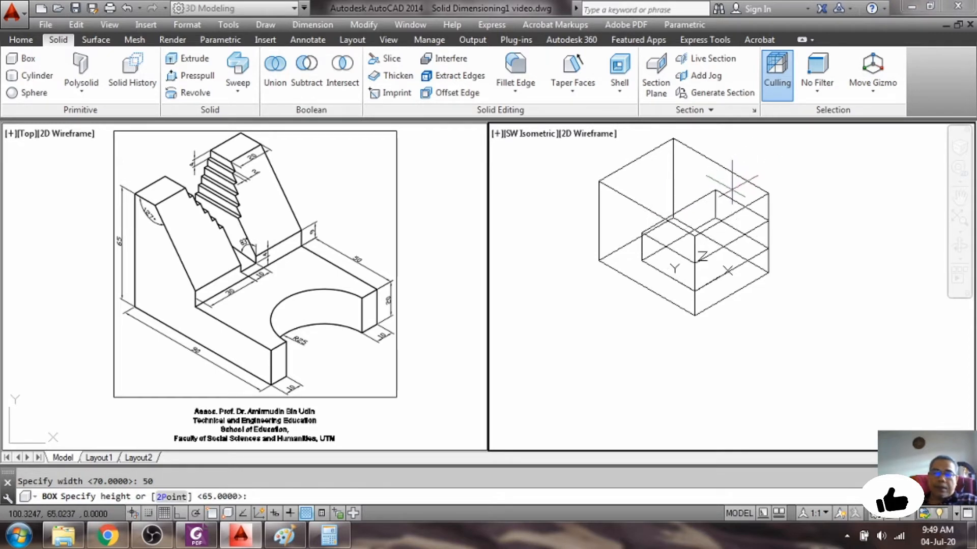
{"action": "key", "text": "Return"}
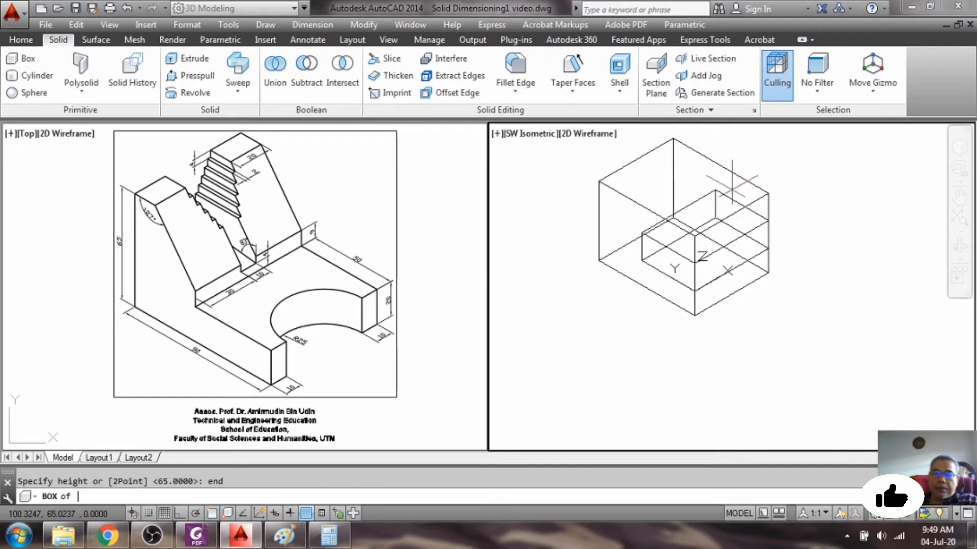
{"action": "left_click", "coordinate": [761, 195]}
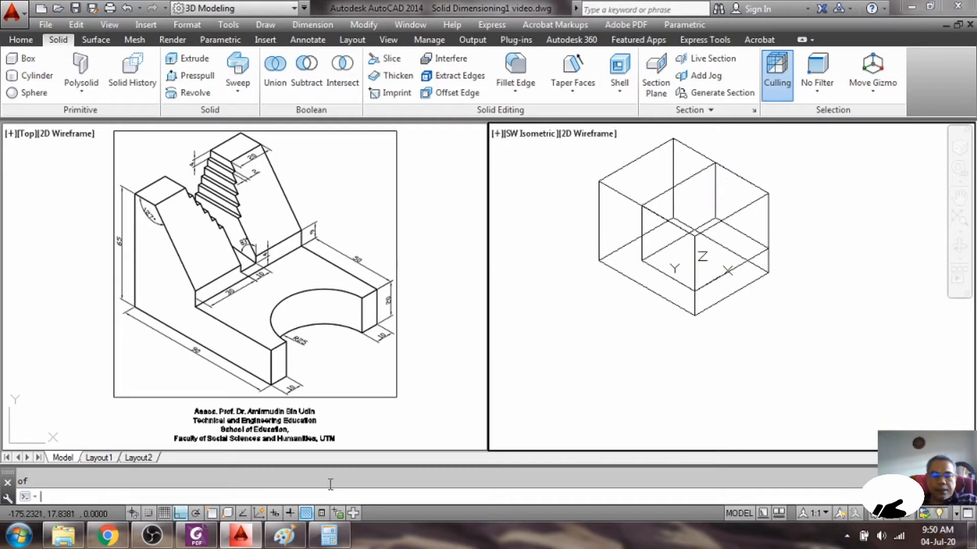
Subtract the smaller box from the large box to leave an L-shaped solid.
{"action": "type", "text": "su"}
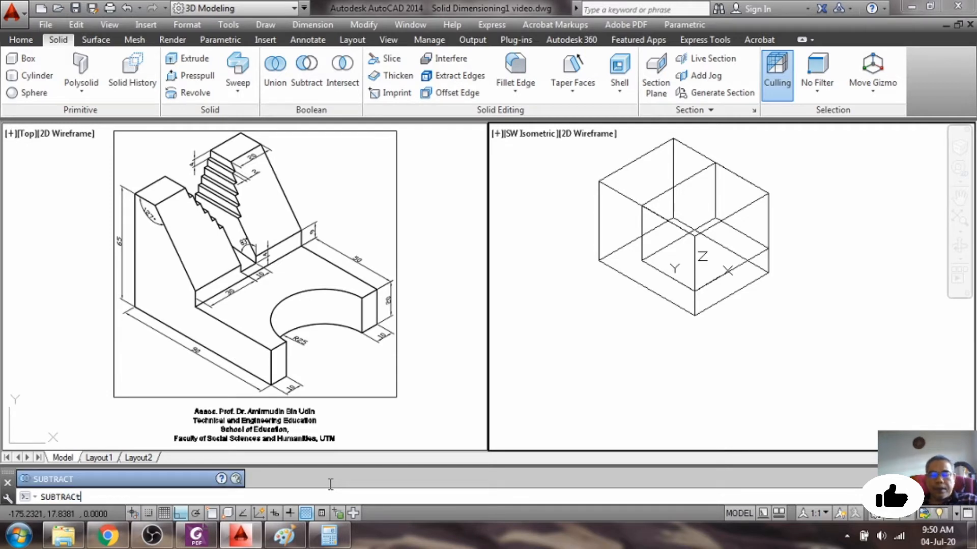
{"action": "type", "text": "btract"}
{"action": "key", "text": "Return"}
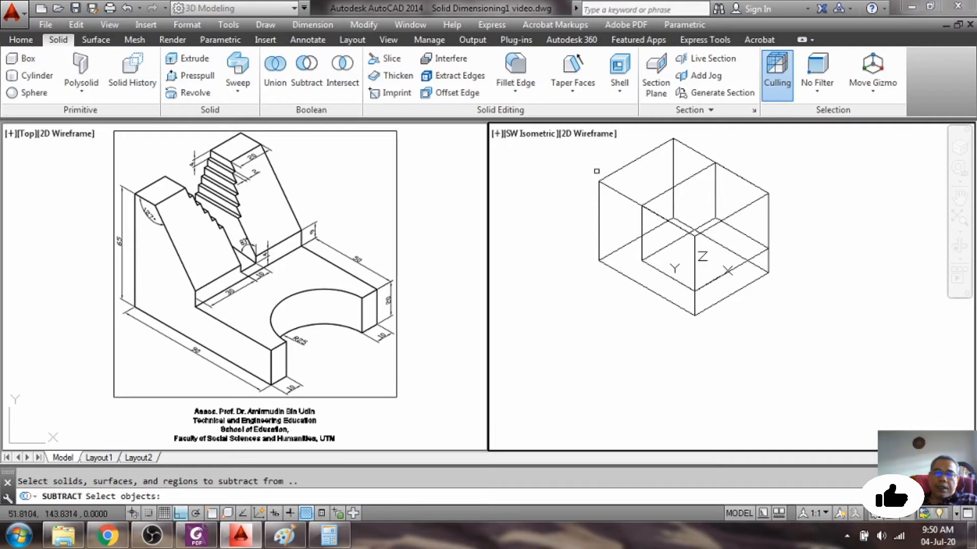
{"action": "left_click", "coordinate": [605, 186]}
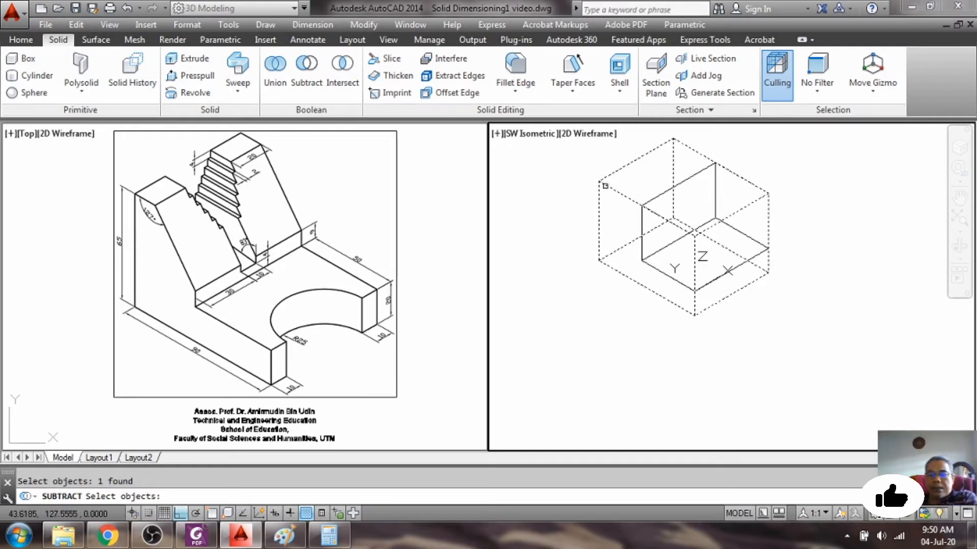
{"action": "key", "text": "Return"}
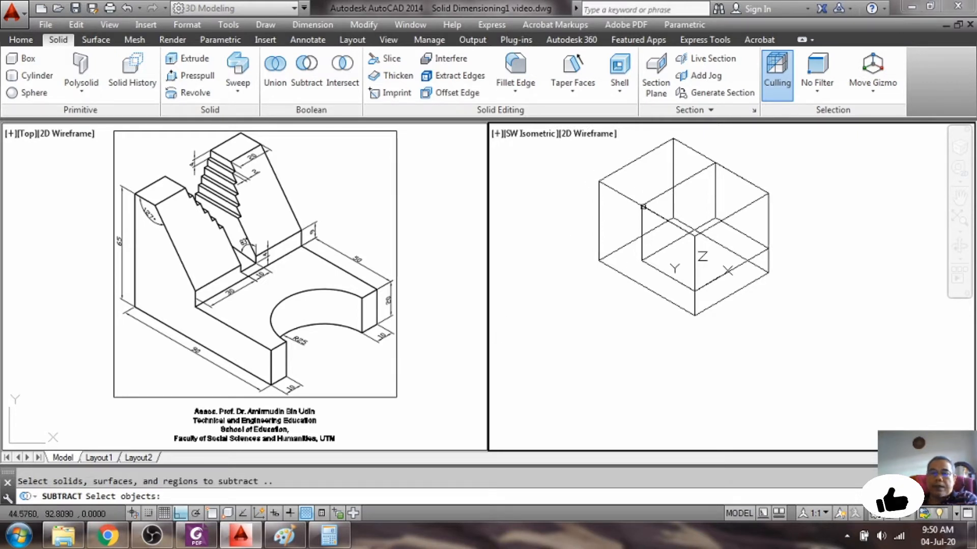
{"action": "left_click", "coordinate": [640, 221]}
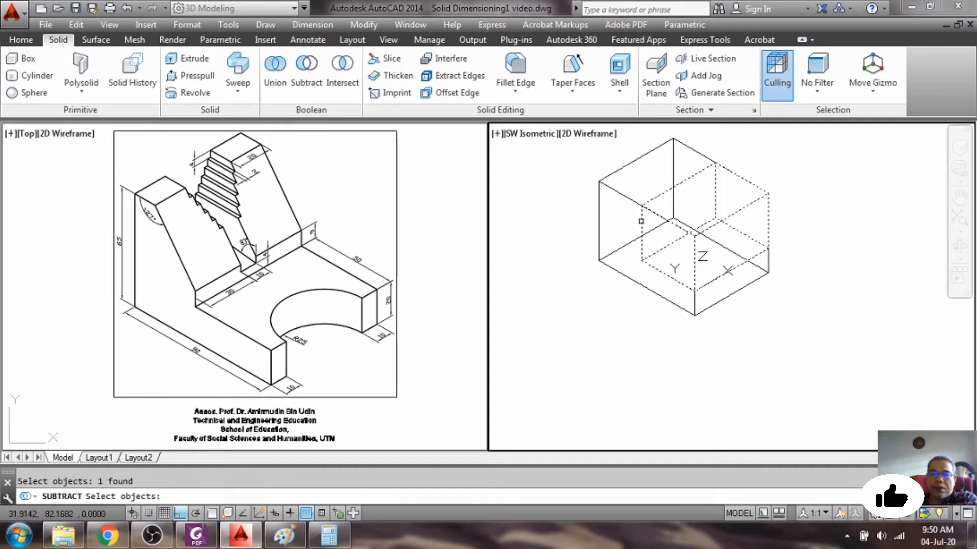
{"action": "key", "text": "Return"}
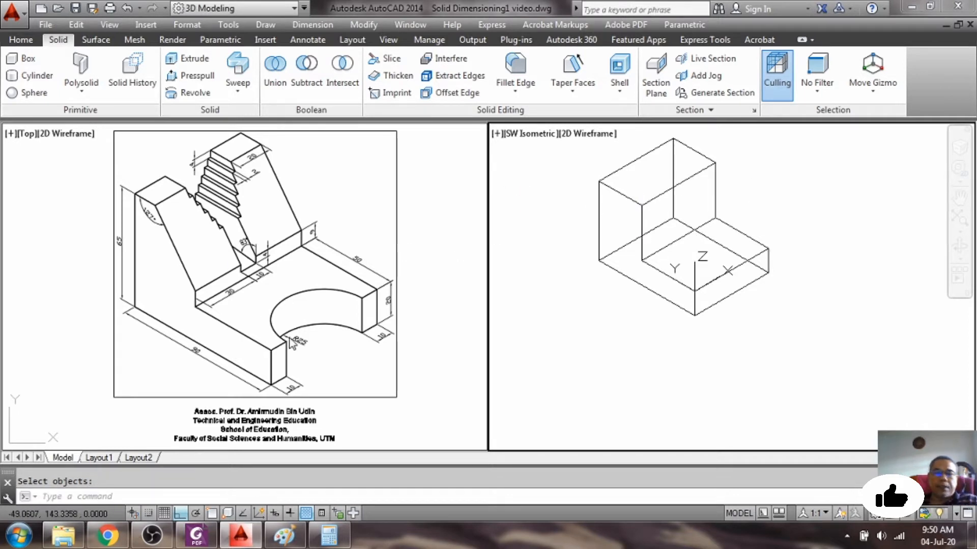
Create a cylinder of radius 25 centred on the midpoint of the base's top front edge, reaching down to the bottom front edge's midpoint.
{"action": "left_click", "coordinate": [232, 495]}
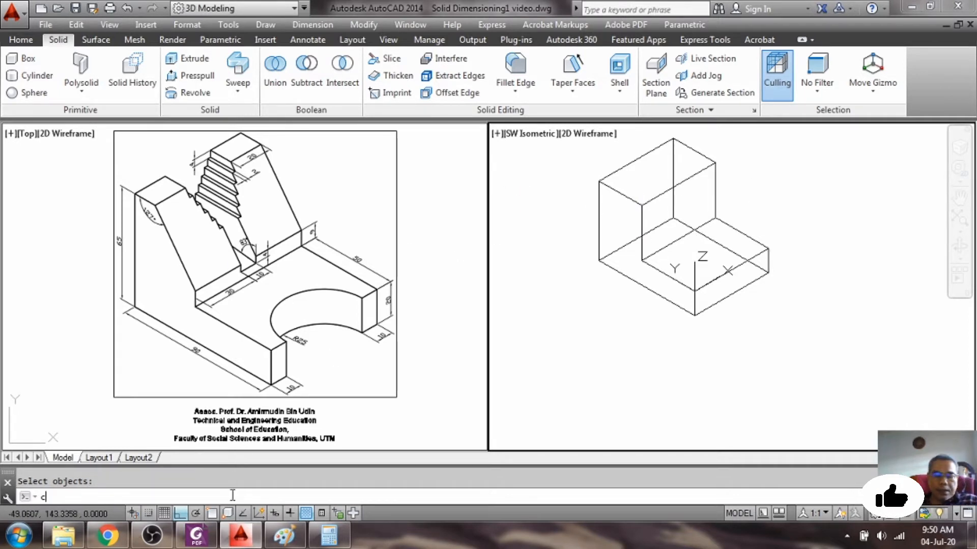
{"action": "type", "text": "cylind"}
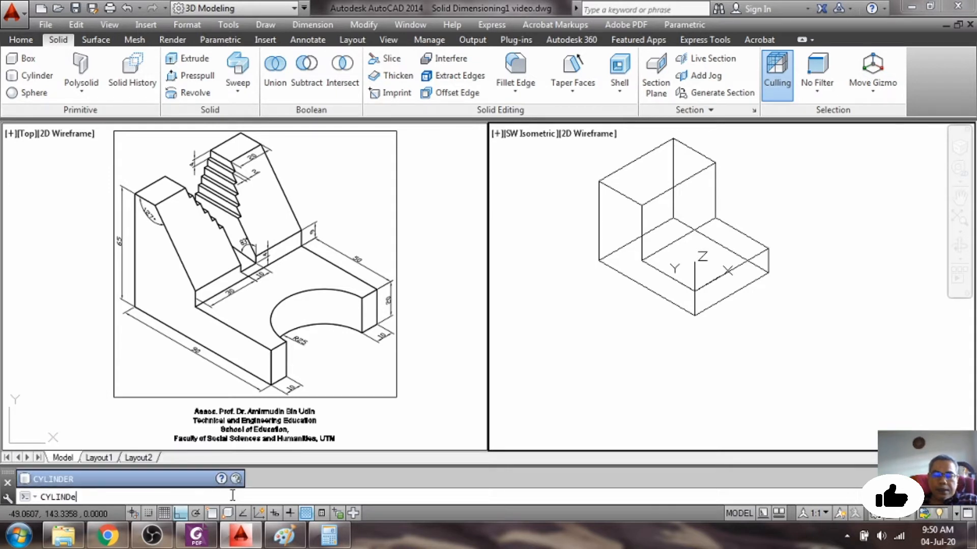
{"action": "key", "text": "Return"}
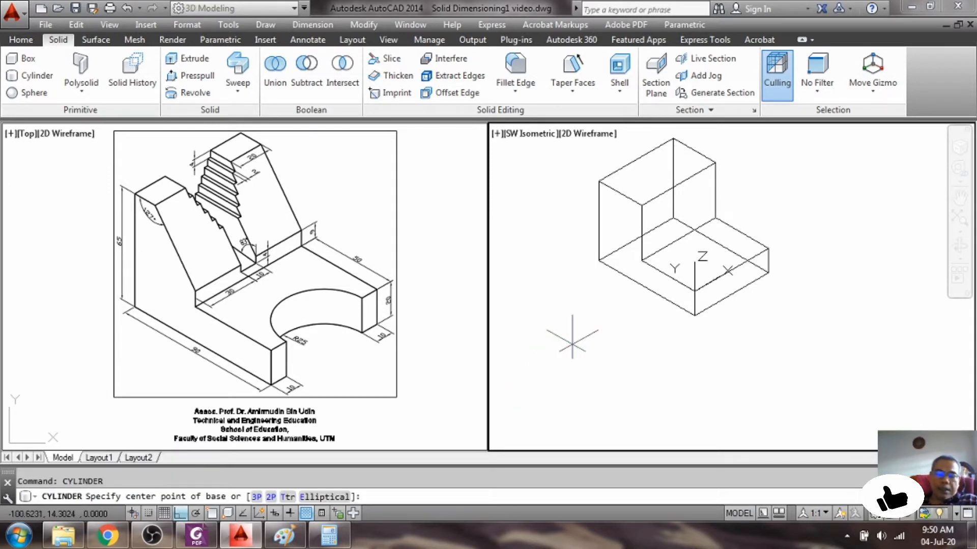
{"action": "type", "text": "mid"}
{"action": "key", "text": "Return"}
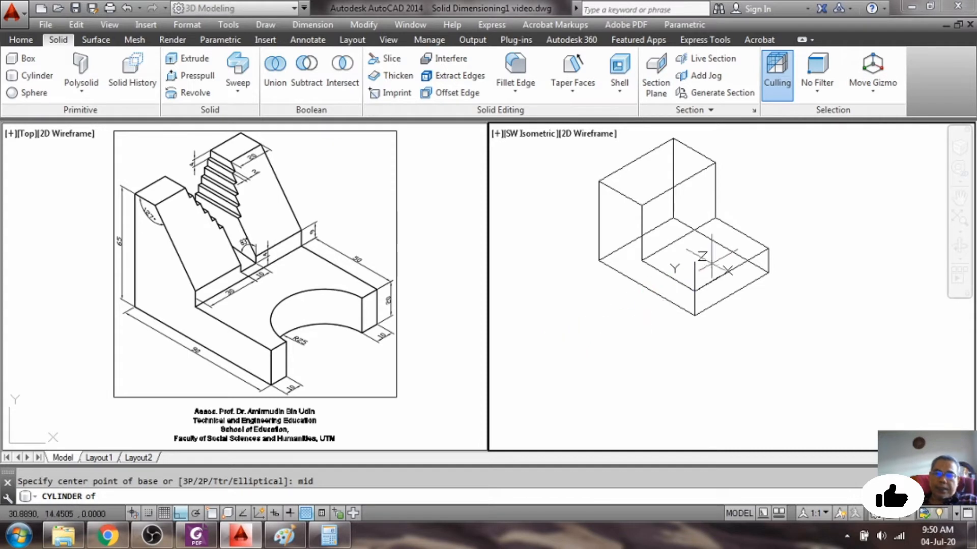
{"action": "left_click", "coordinate": [732, 271]}
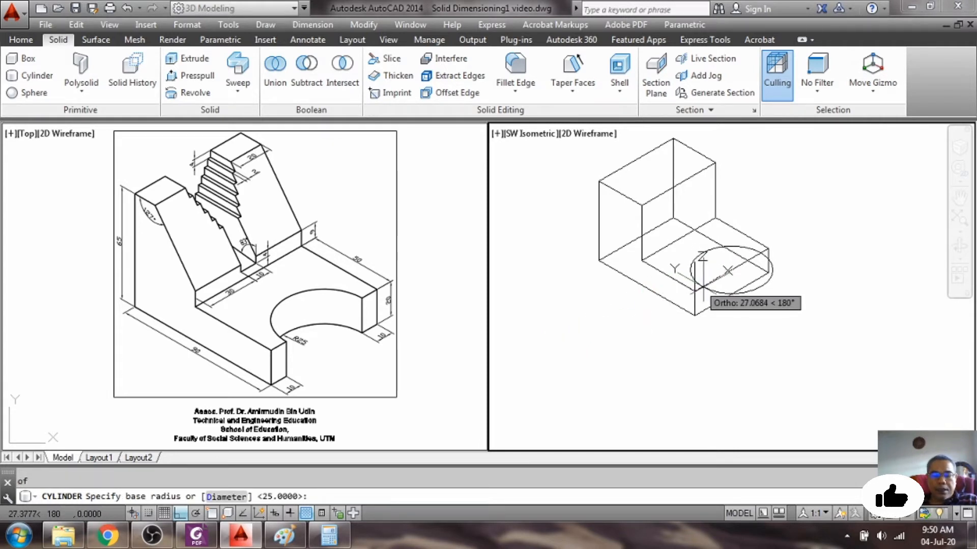
{"action": "key", "text": "Return"}
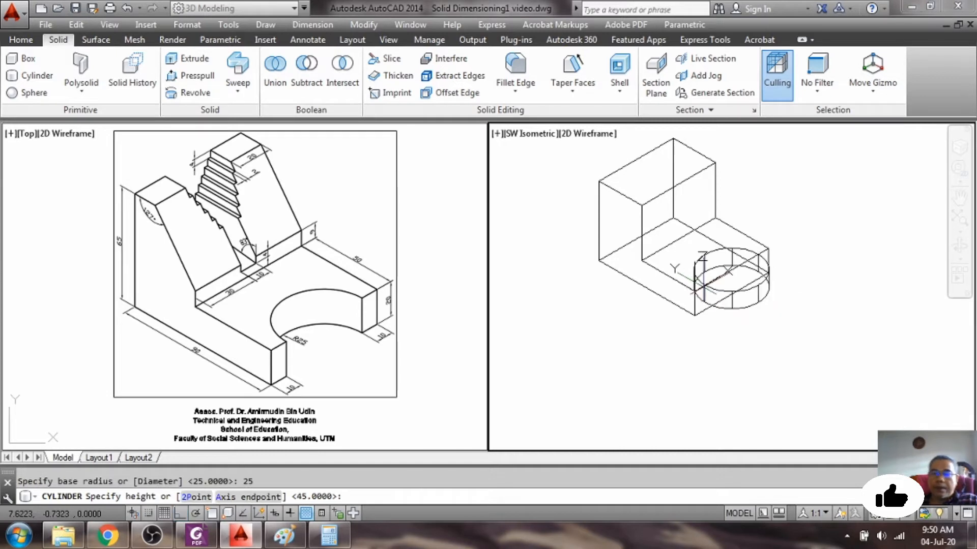
{"action": "type", "text": "mid"}
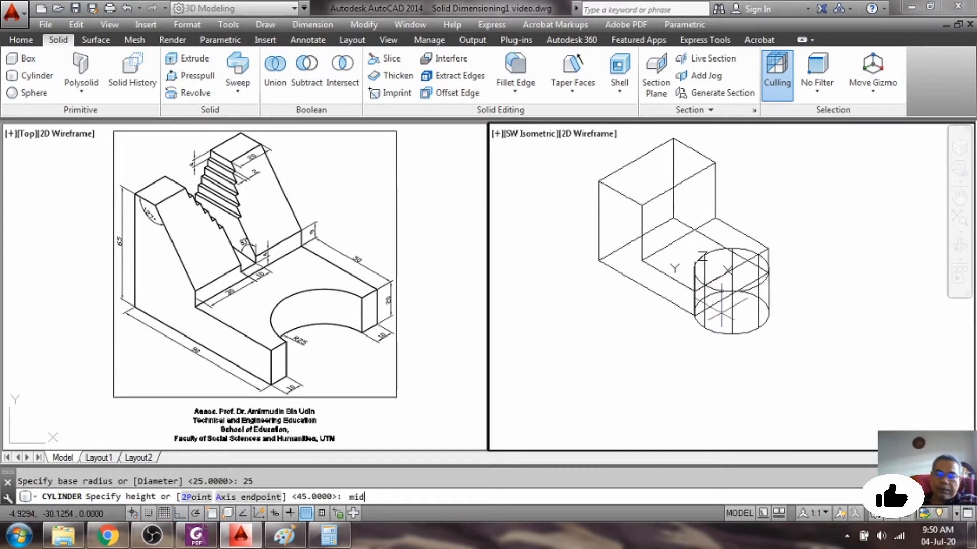
{"action": "key", "text": "Return"}
{"action": "left_click", "coordinate": [687, 298]}
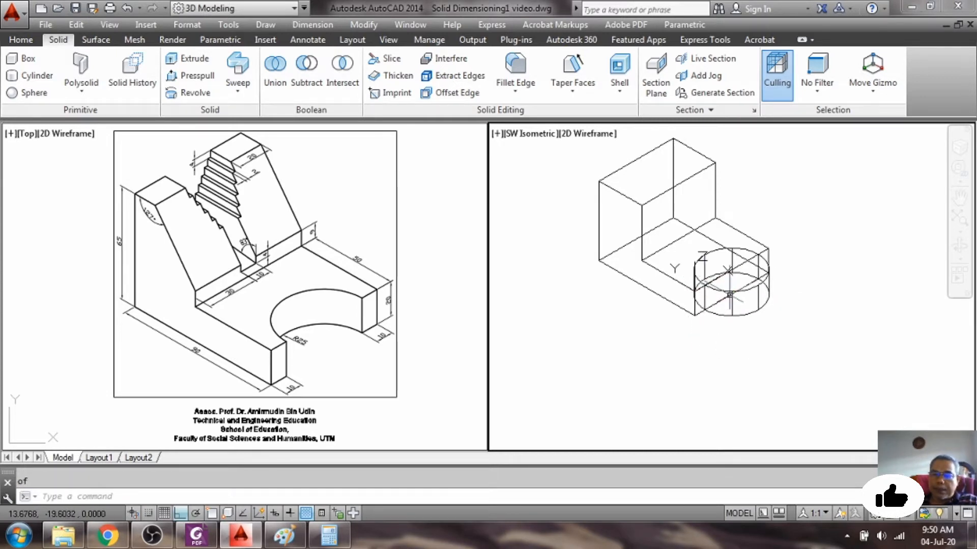
Subtract the cylinder from the L-shaped solid to cut the semicircular recess in the base's front.
{"action": "left_click", "coordinate": [345, 495]}
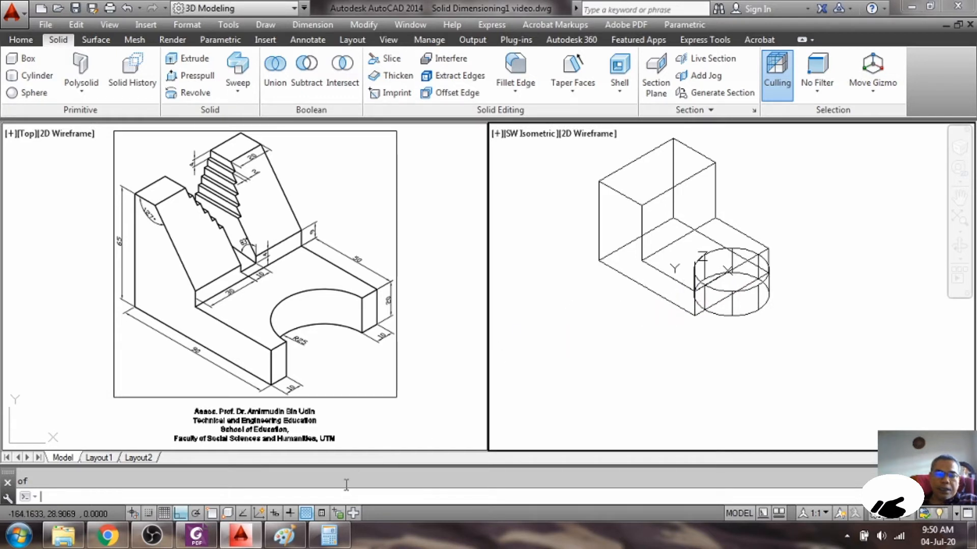
{"action": "type", "text": "s"}
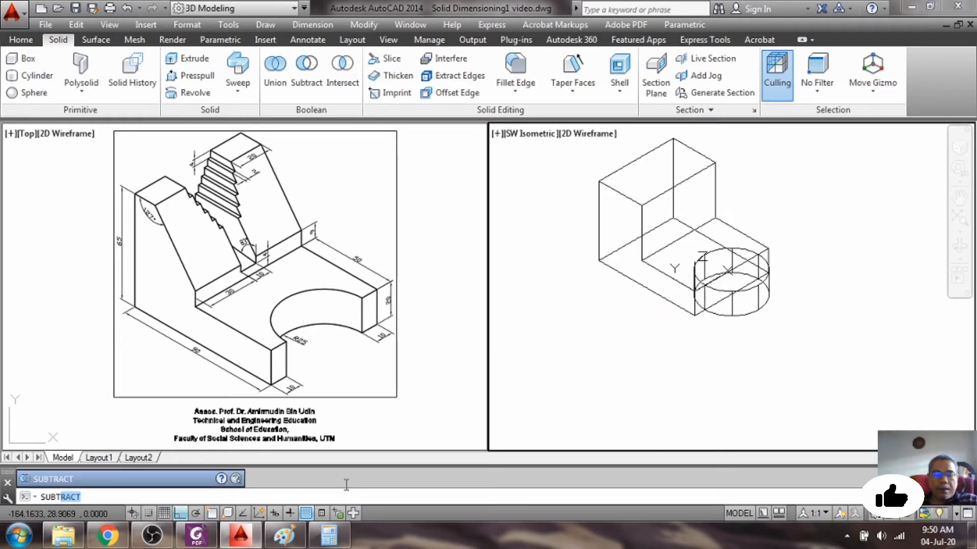
{"action": "key", "text": "Return"}
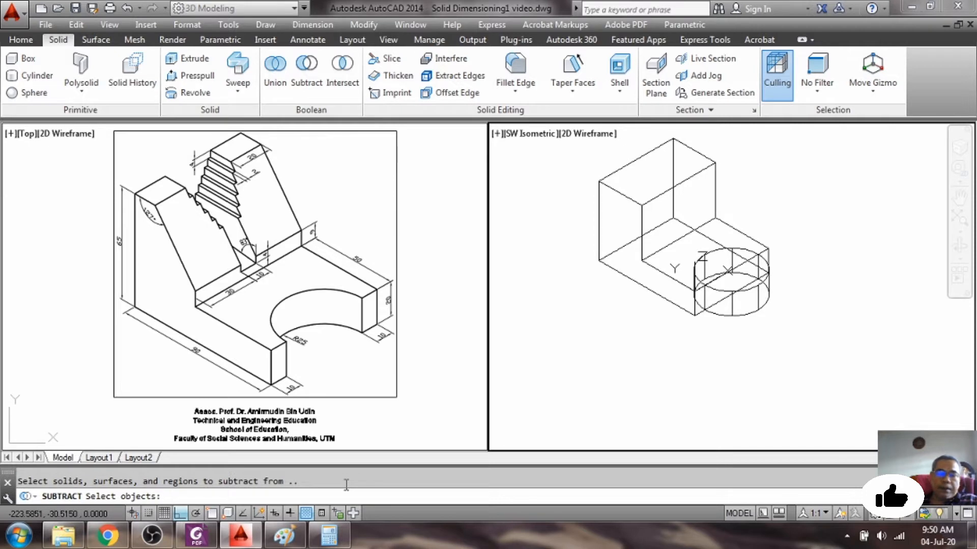
{"action": "left_click", "coordinate": [630, 272]}
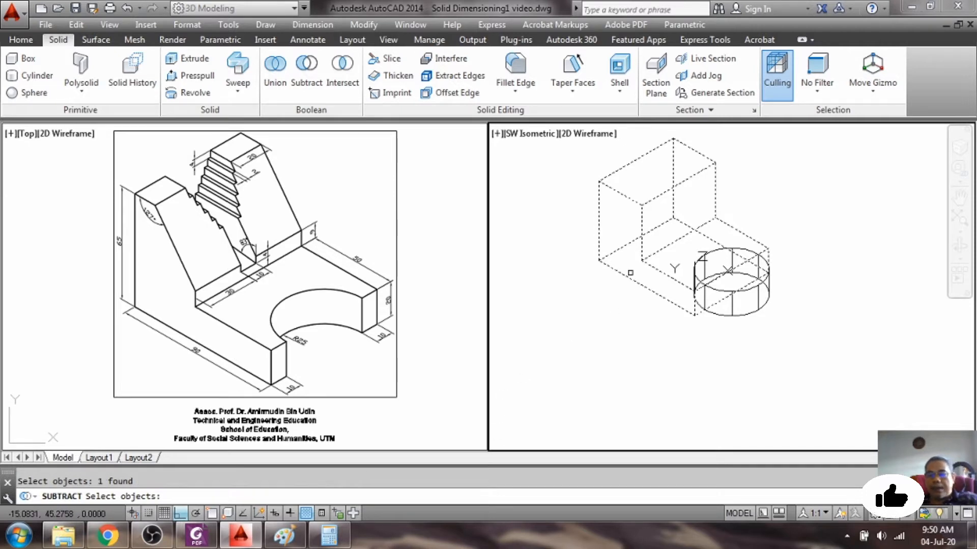
{"action": "key", "text": "Return"}
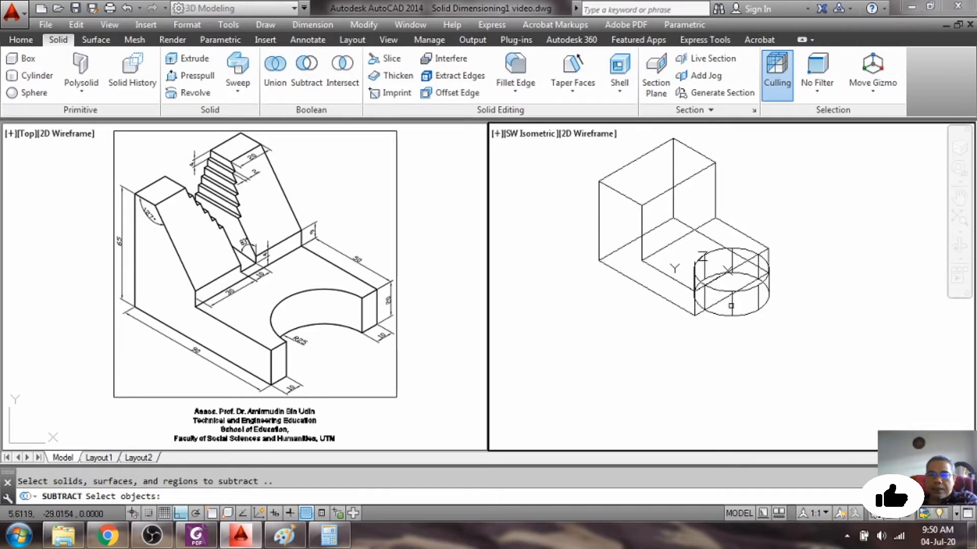
{"action": "left_click", "coordinate": [731, 305]}
{"action": "key", "text": "Return"}
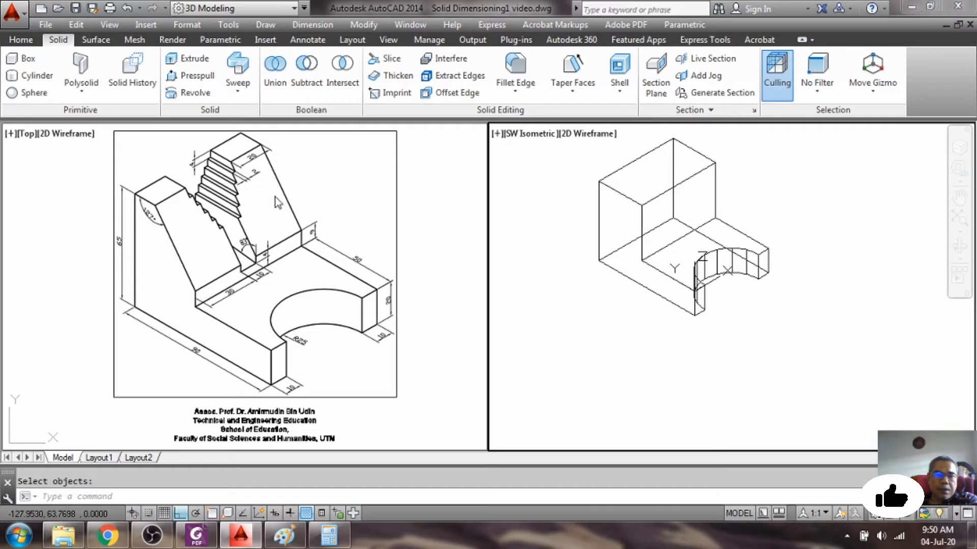
Move the UCS origin to the midpoint of the inner edge where the upright block meets the base's top face.
{"action": "left_click", "coordinate": [457, 501]}
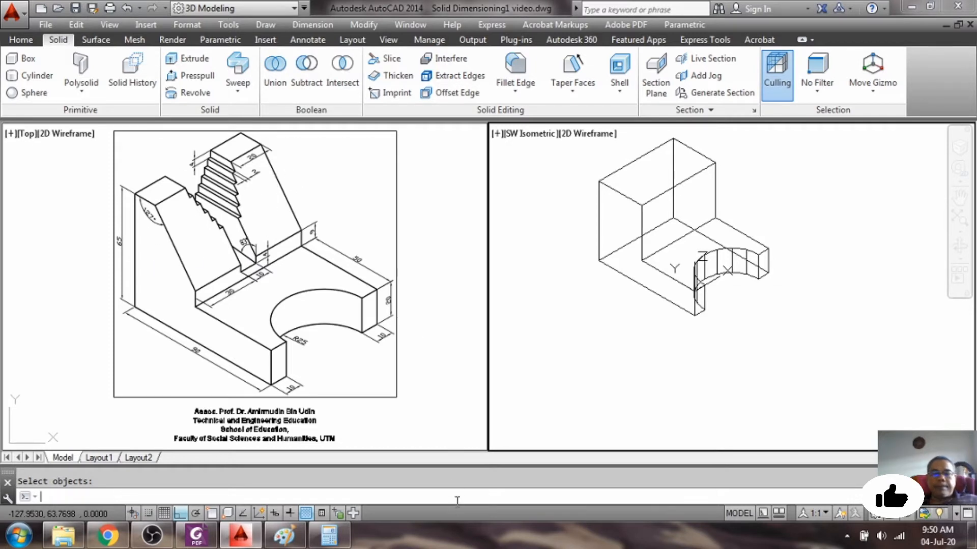
{"action": "type", "text": "ucs"}
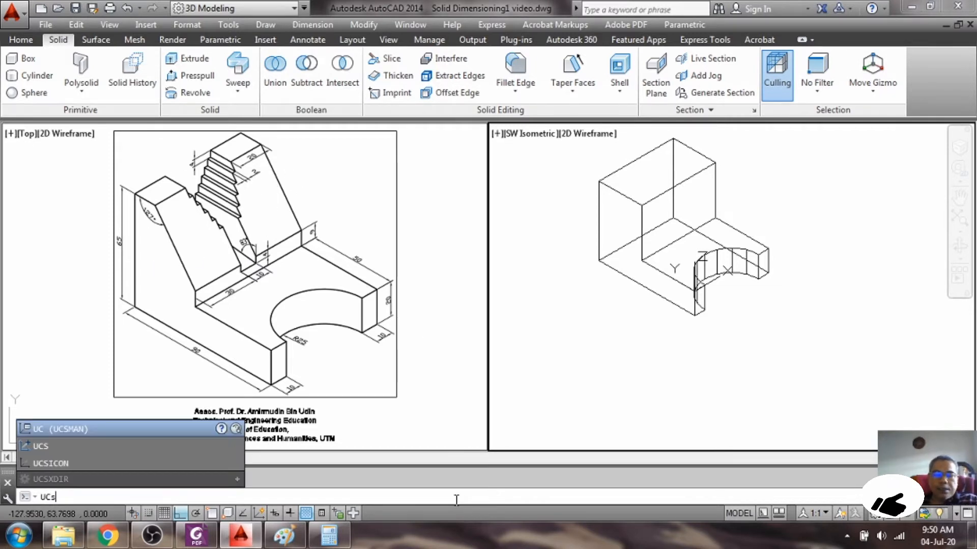
{"action": "key", "text": "Return"}
{"action": "type", "text": "m"}
{"action": "key", "text": "Return"}
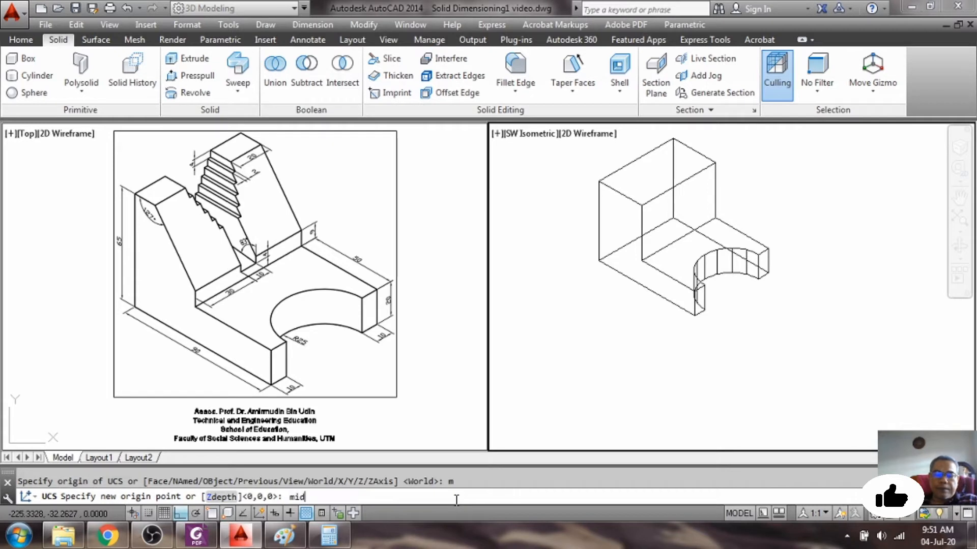
{"action": "type", "text": "mid"}
{"action": "key", "text": "Return"}
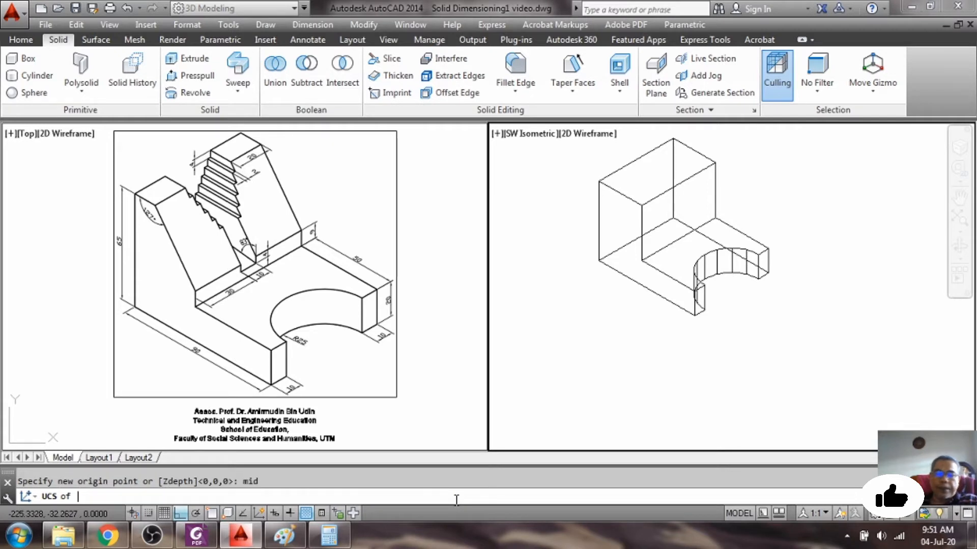
{"action": "left_click", "coordinate": [679, 236]}
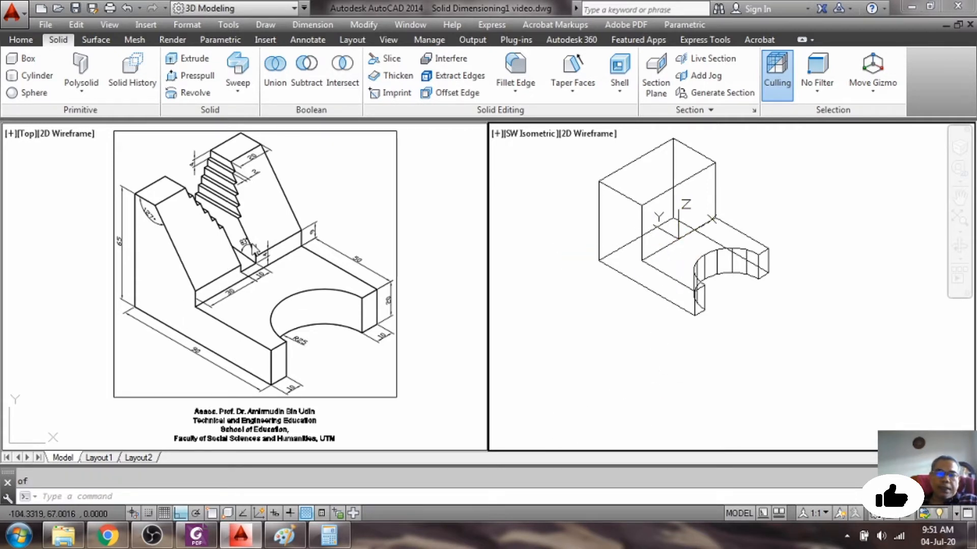
Move the UCS origin up the upright block's front face to 0,0,9.
{"action": "left_click", "coordinate": [529, 494]}
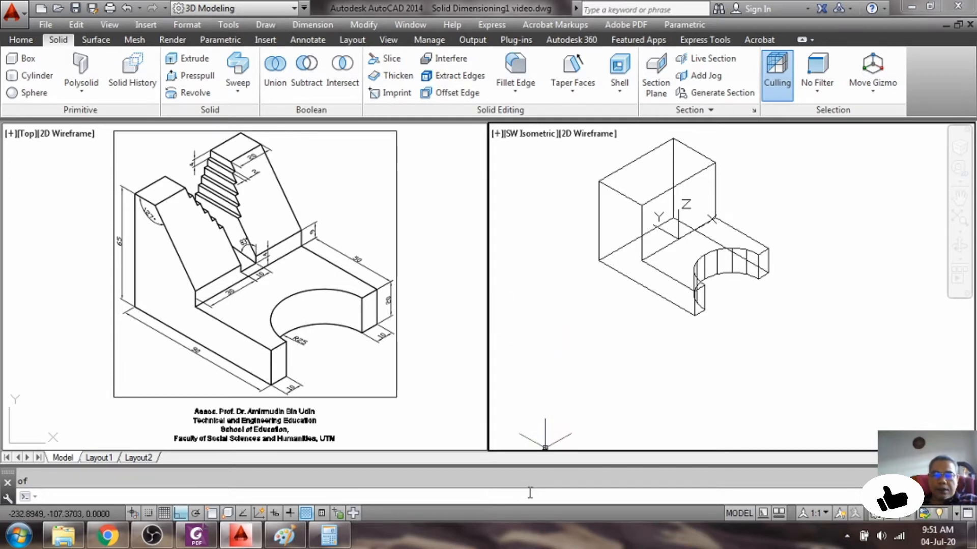
{"action": "type", "text": "ucs"}
{"action": "key", "text": "Return"}
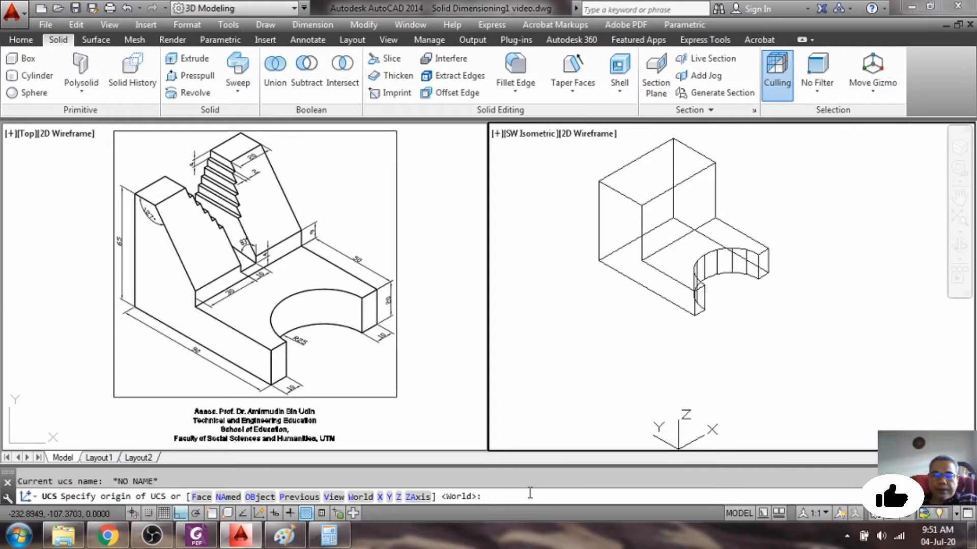
{"action": "type", "text": "m"}
{"action": "key", "text": "Return"}
{"action": "type", "text": "0,0,9"}
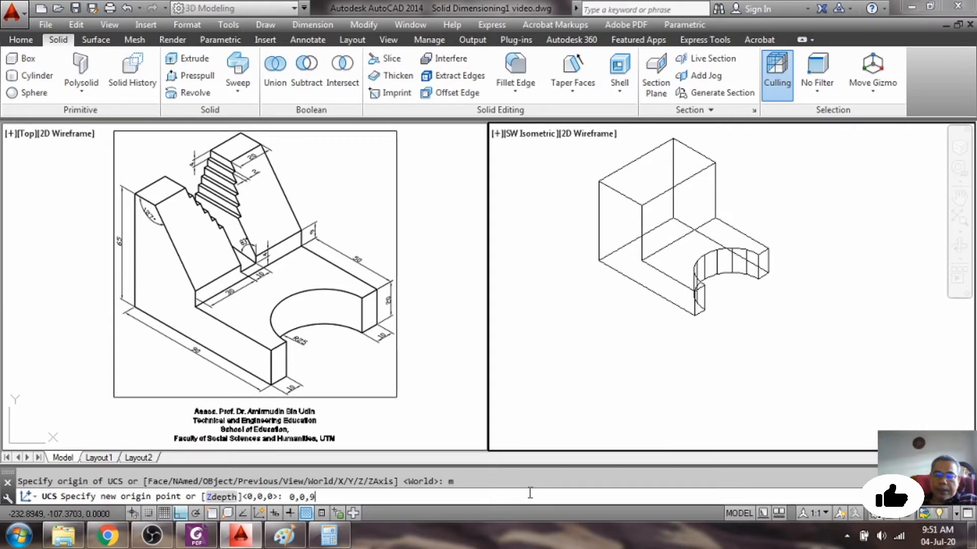
{"action": "key", "text": "Return"}
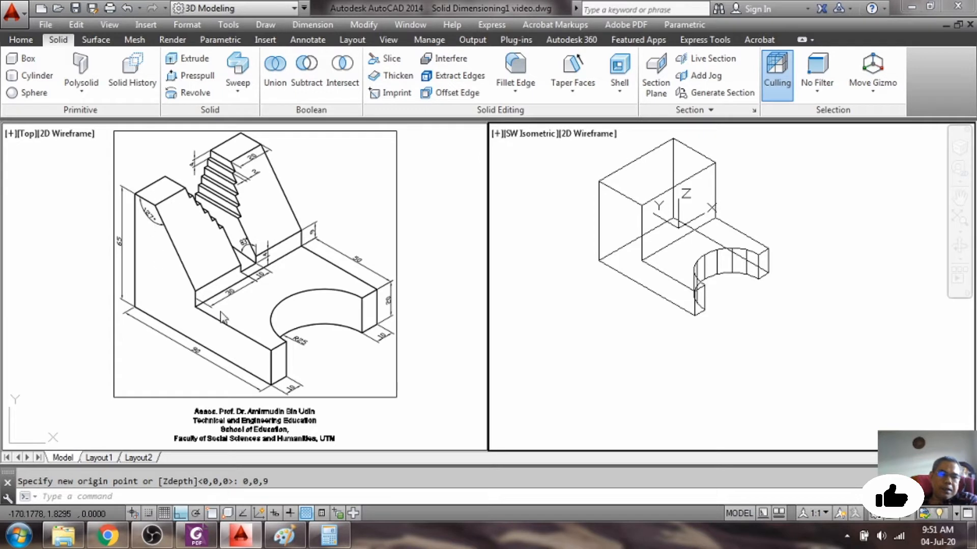
Slice the solid along the ZX plane through 0,0,0, keeping both sides, to separate the upright block from the base.
{"action": "type", "text": "sli"}
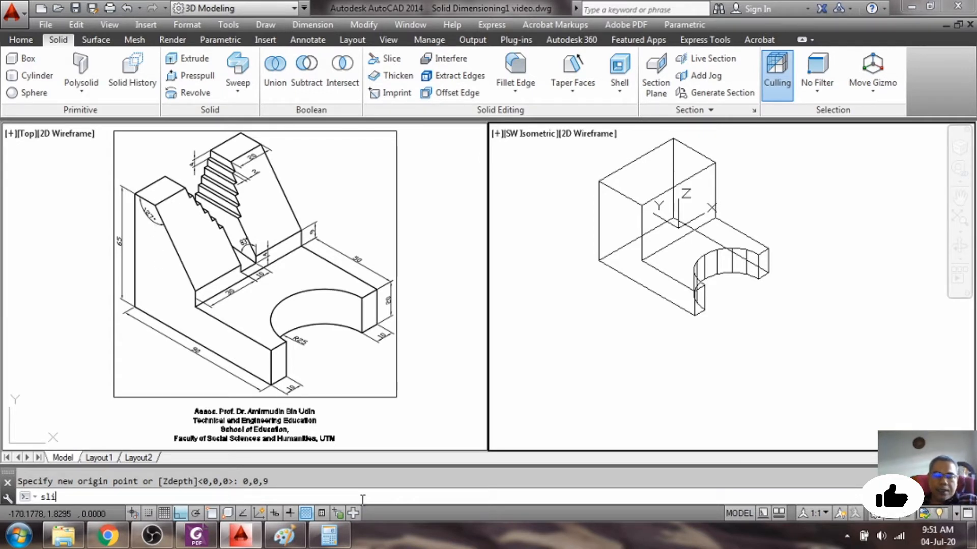
{"action": "type", "text": "ce"}
{"action": "key", "text": "Return"}
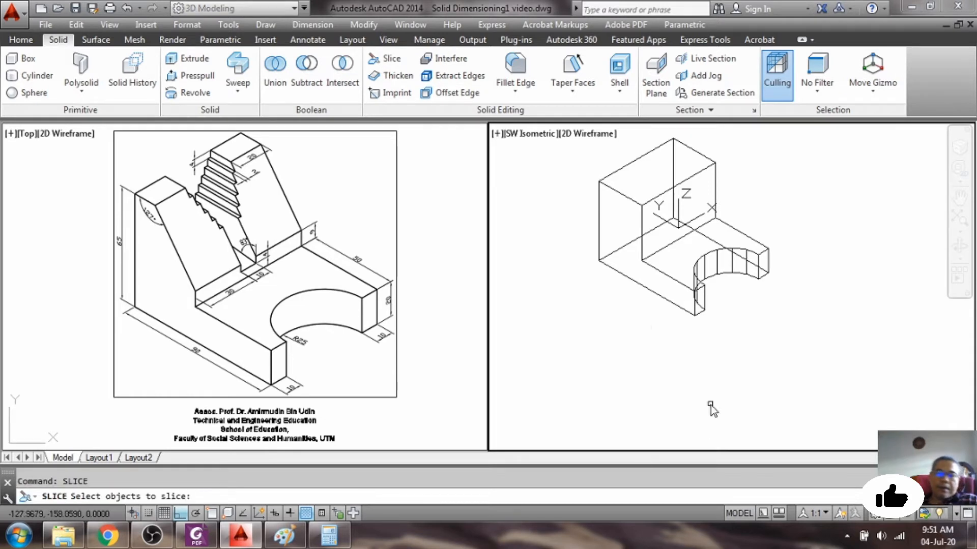
{"action": "left_click", "coordinate": [659, 294]}
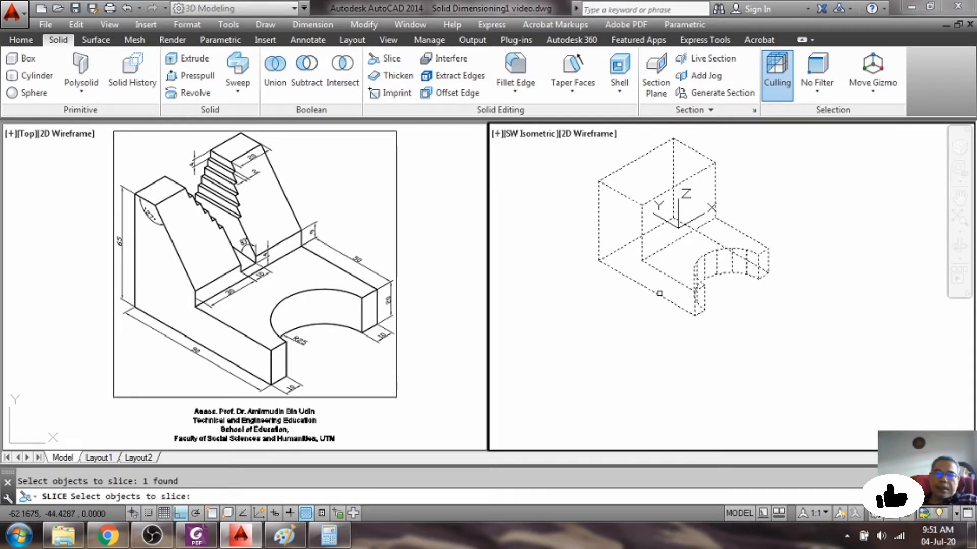
{"action": "key", "text": "Return"}
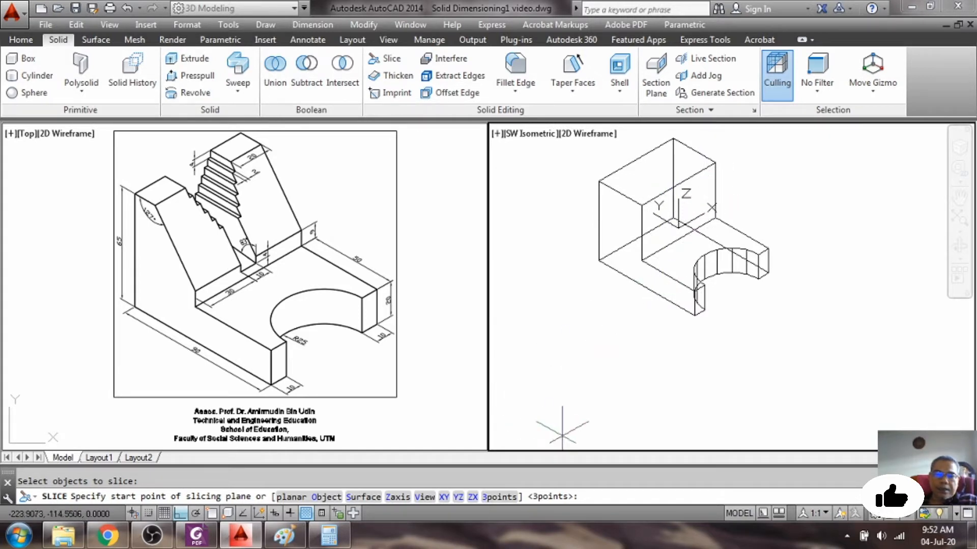
{"action": "type", "text": "z"}
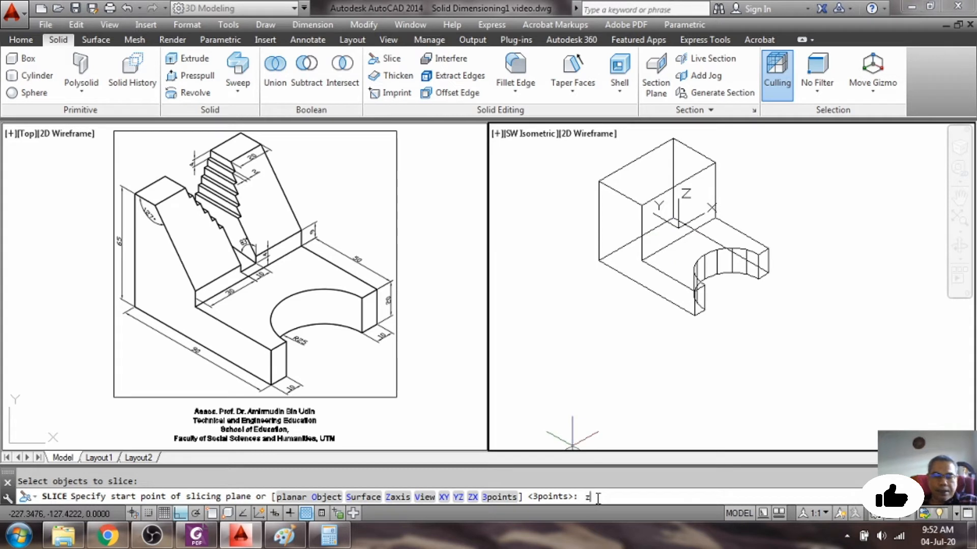
{"action": "type", "text": "x"}
{"action": "key", "text": "Return"}
{"action": "key", "text": "Return"}
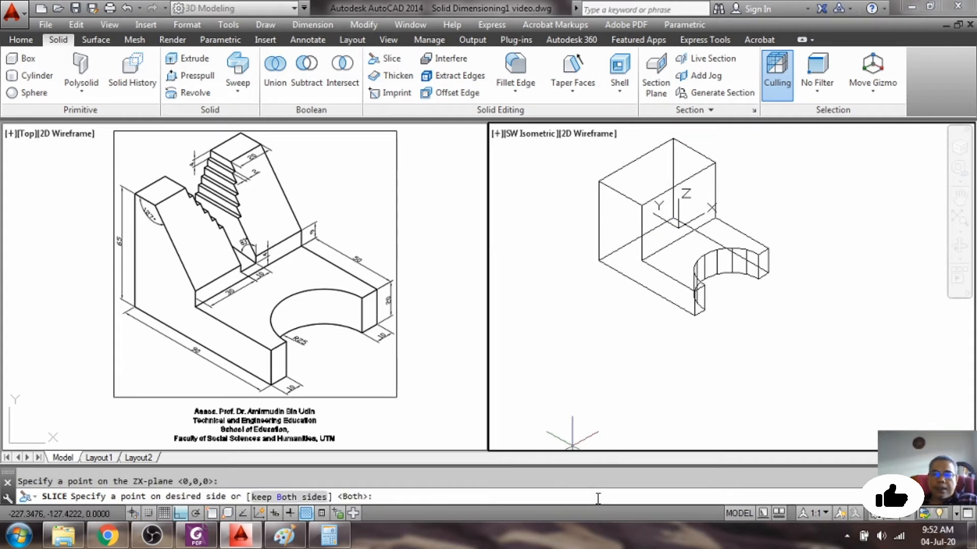
{"action": "key", "text": "Return"}
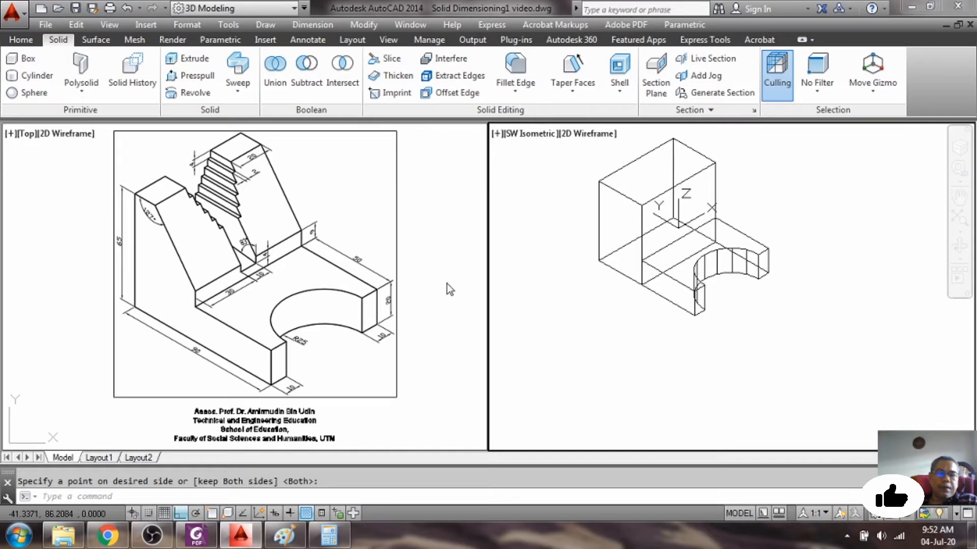
Rotate the UCS 53 degrees about the X axis.
{"action": "left_click", "coordinate": [381, 495]}
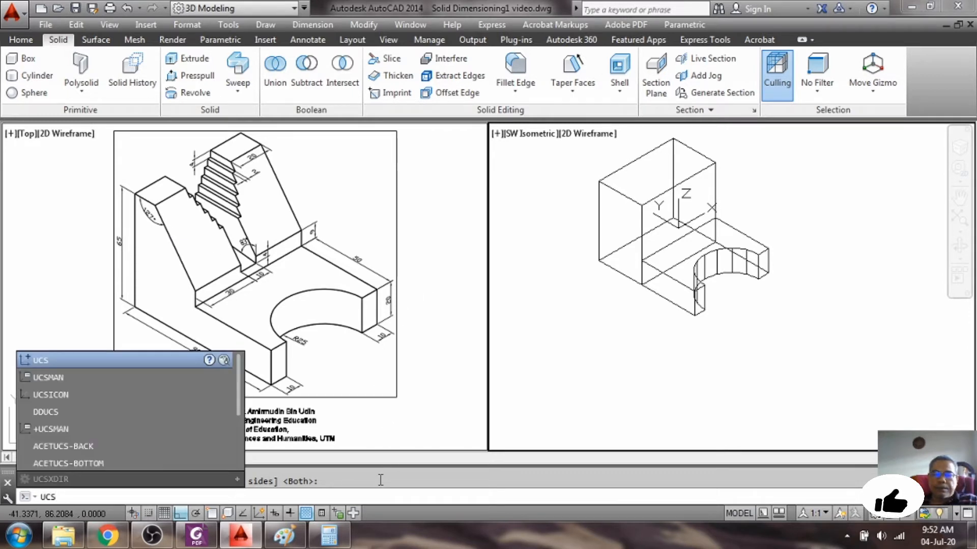
{"action": "key", "text": "Return"}
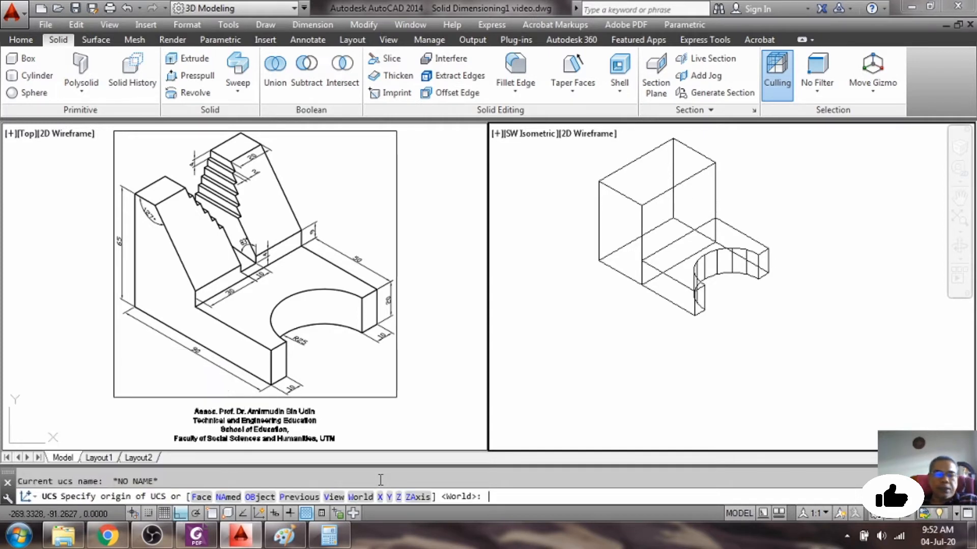
{"action": "key", "text": "Return"}
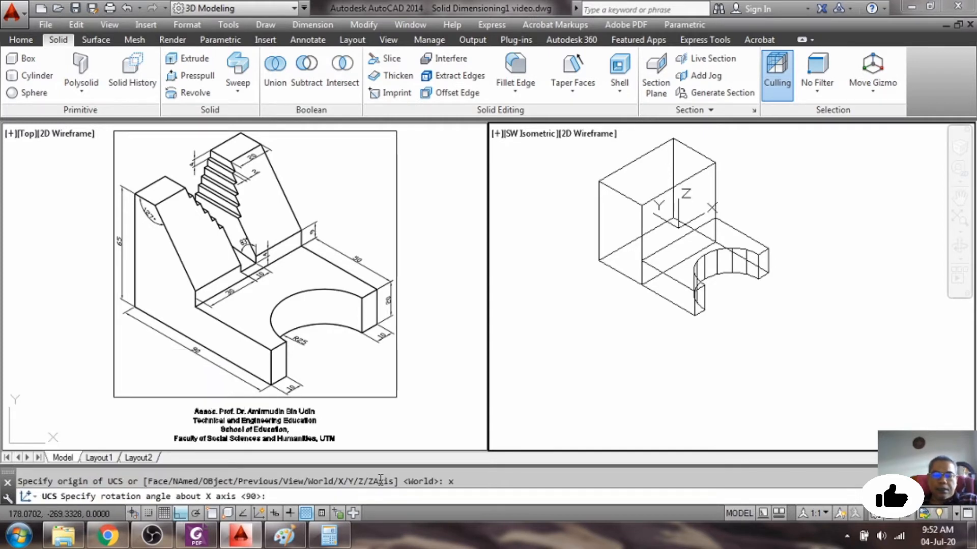
{"action": "type", "text": "53"}
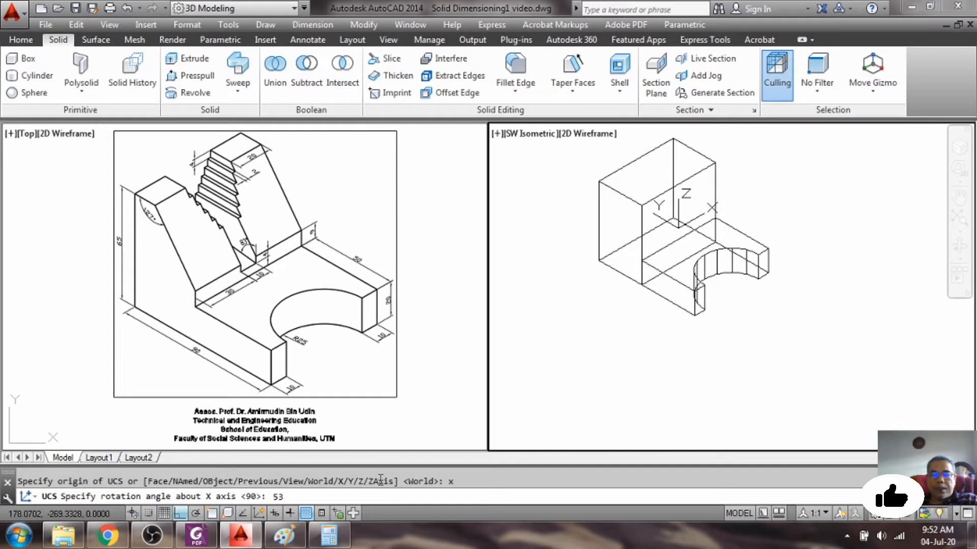
{"action": "key", "text": "Return"}
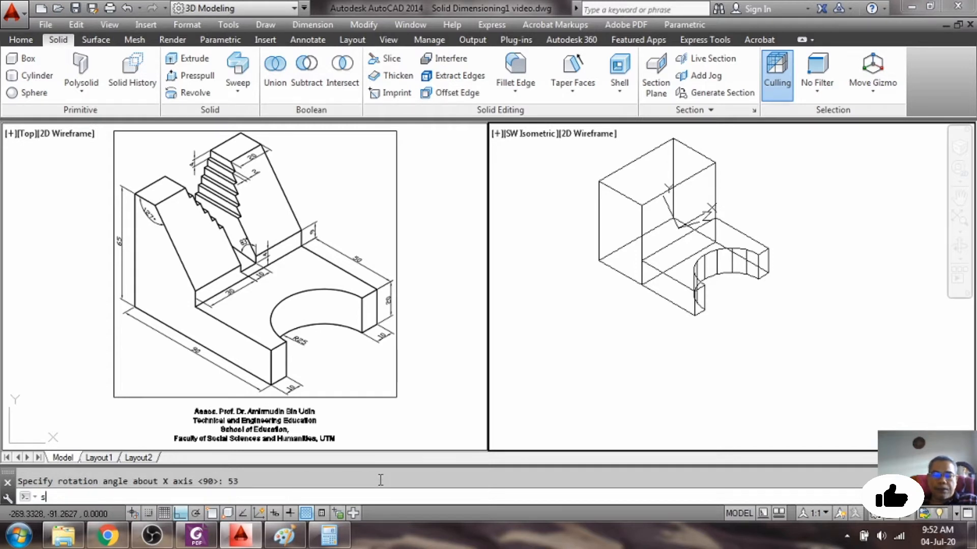
Slice the upright block along the tilted XY plane through the UCS origin, keeping both sides.
{"action": "type", "text": "slic"}
{"action": "key", "text": "Return"}
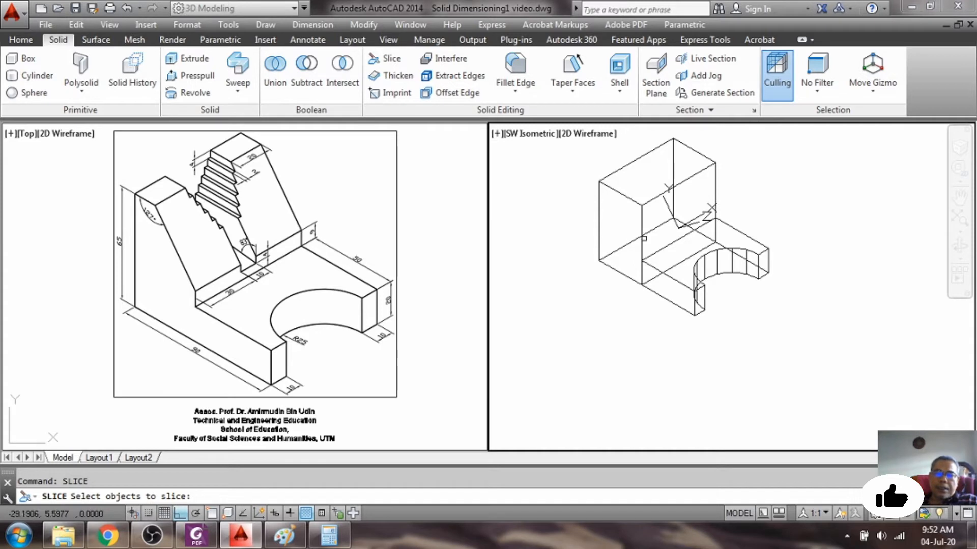
{"action": "left_click", "coordinate": [643, 238]}
{"action": "left_click", "coordinate": [638, 226]}
{"action": "key", "text": "Return"}
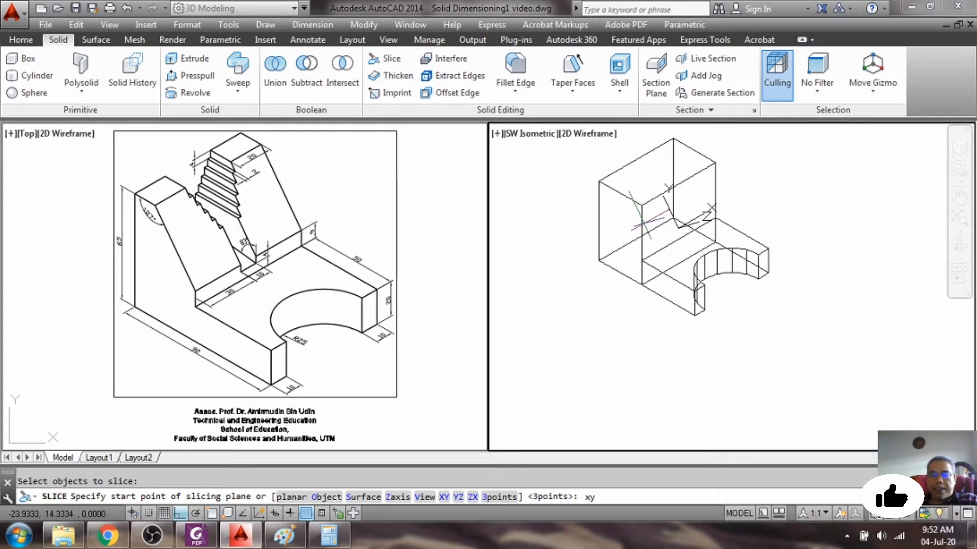
{"action": "type", "text": "xy"}
{"action": "key", "text": "Return"}
{"action": "key", "text": "Return"}
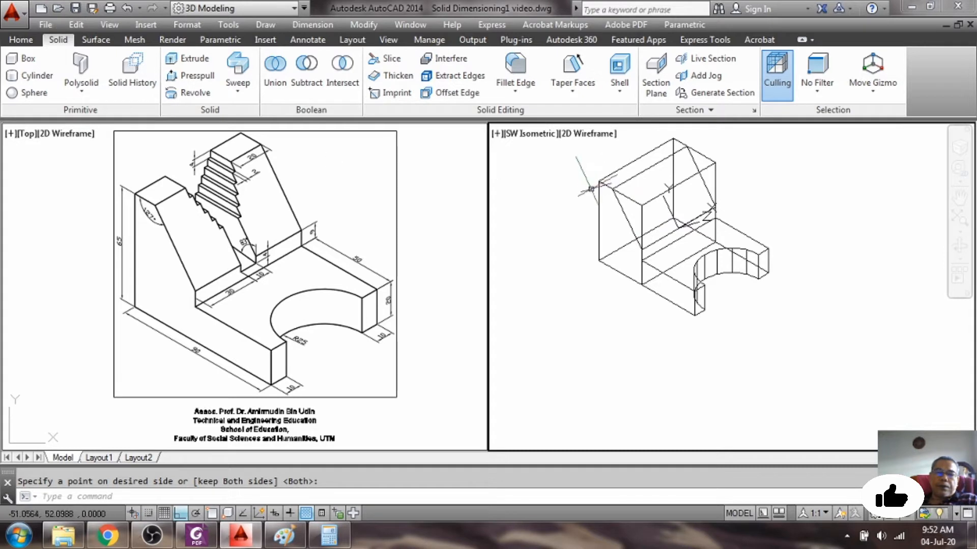
Erase the waste piece in front of the upright's sloped cut.
{"action": "type", "text": "e"}
{"action": "key", "text": "Return"}
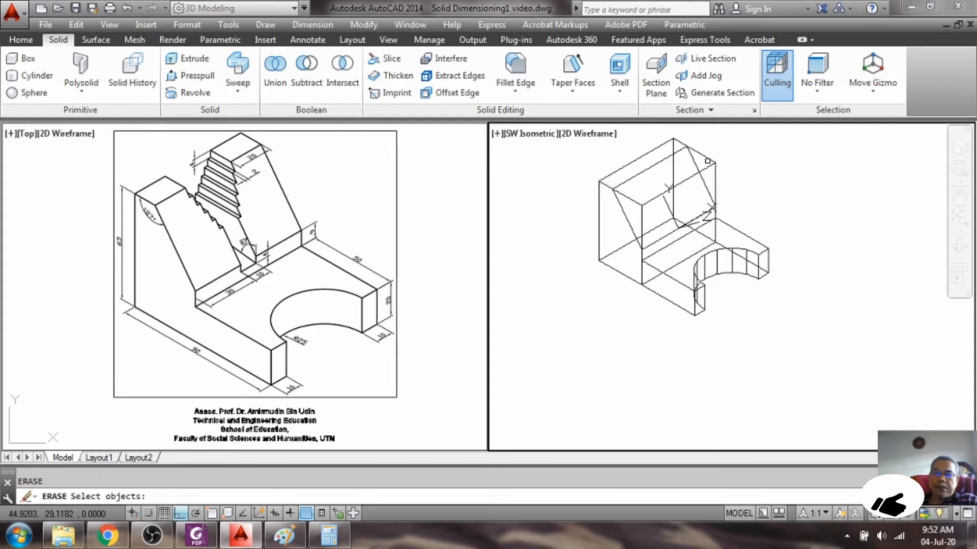
{"action": "left_click", "coordinate": [716, 164]}
{"action": "key", "text": "Return"}
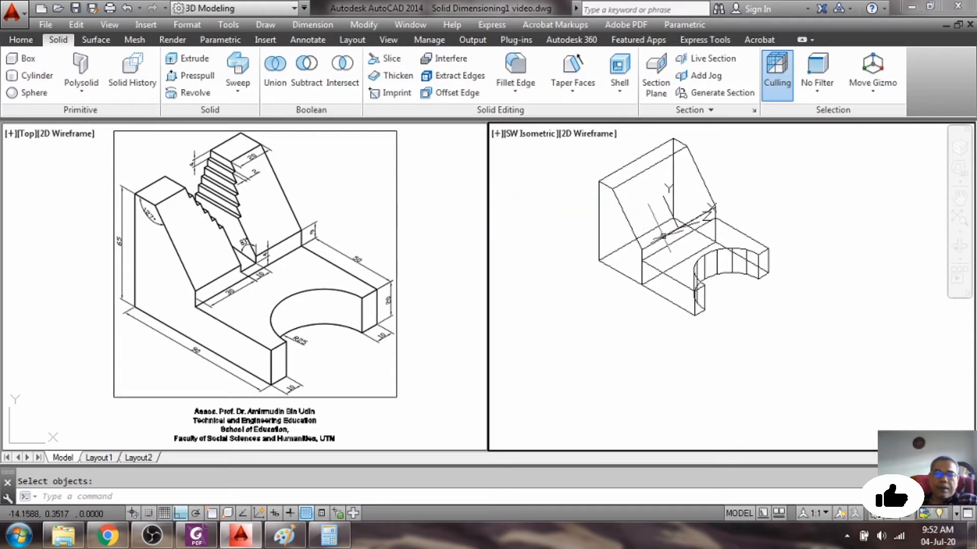
Restore the previous UCS orientation.
{"action": "type", "text": "s"}
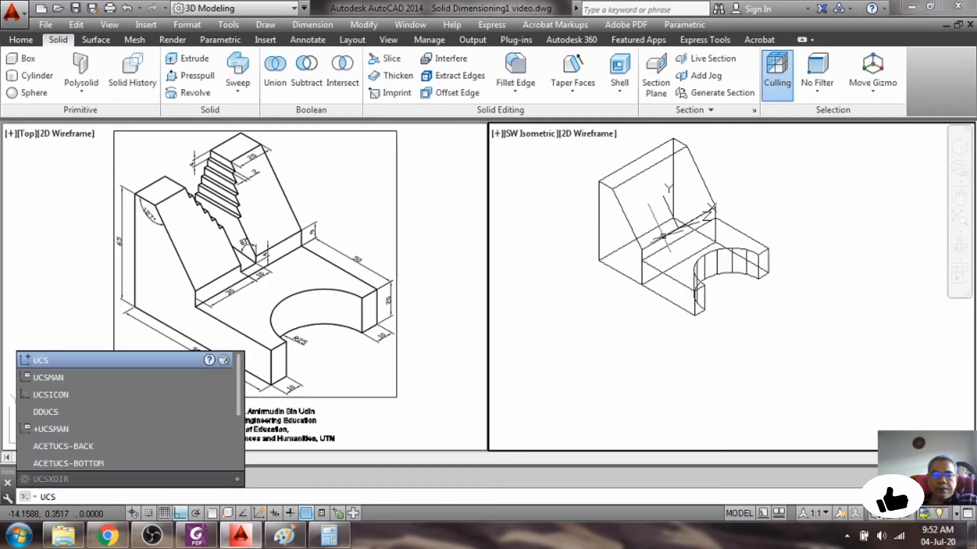
{"action": "key", "text": "Return"}
{"action": "type", "text": "p"}
{"action": "key", "text": "Return"}
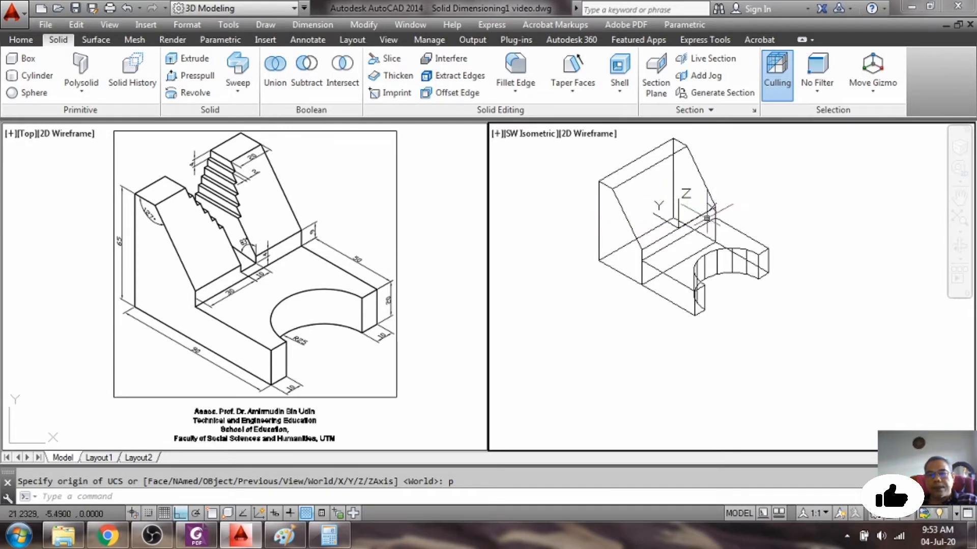
Rotate the UCS 90 degrees about the X axis.
{"action": "type", "text": "u"}
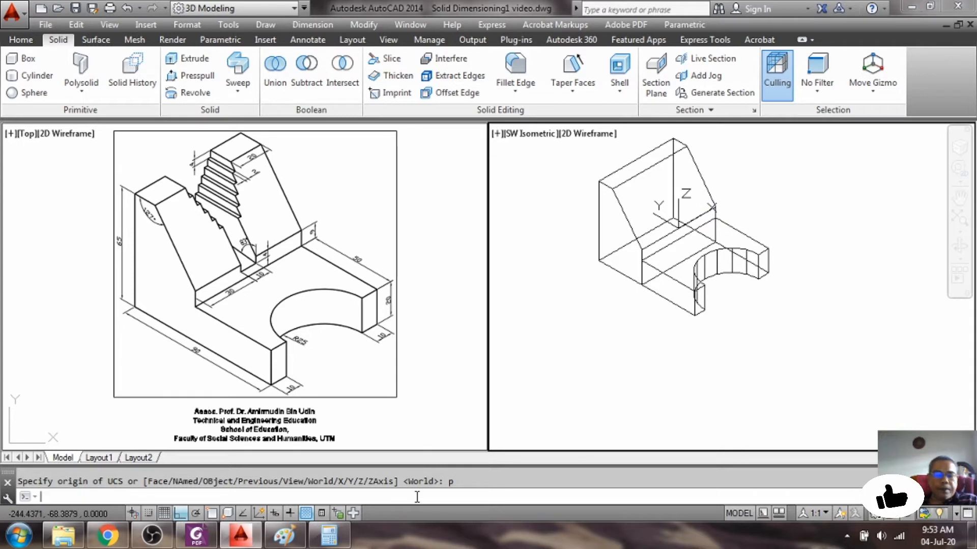
{"action": "type", "text": "cs"}
{"action": "key", "text": "Return"}
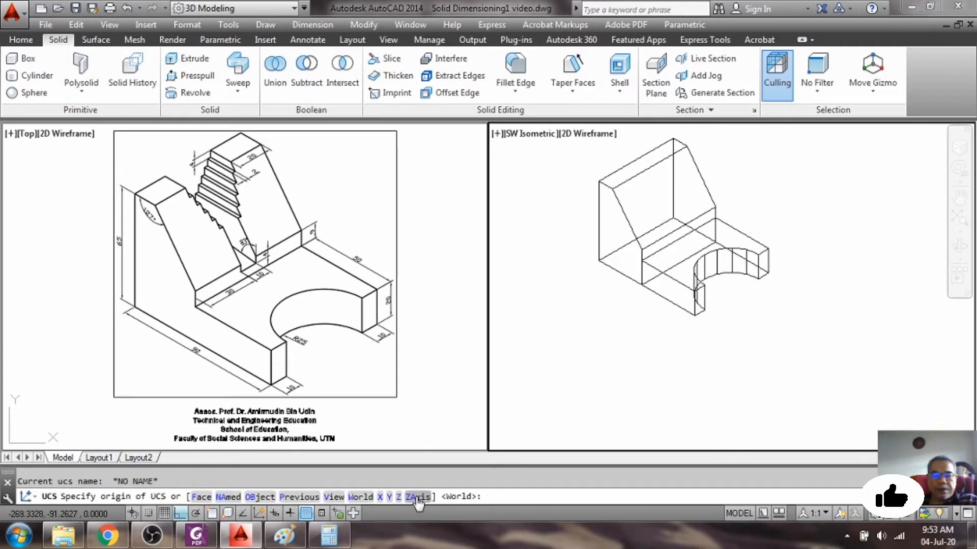
{"action": "type", "text": "x"}
{"action": "key", "text": "Return"}
{"action": "type", "text": "90"}
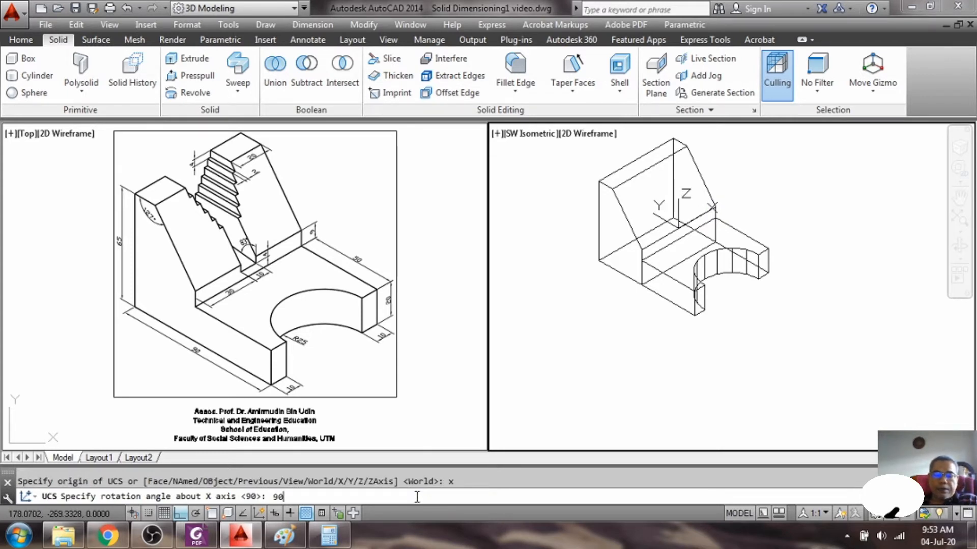
{"action": "key", "text": "Return"}
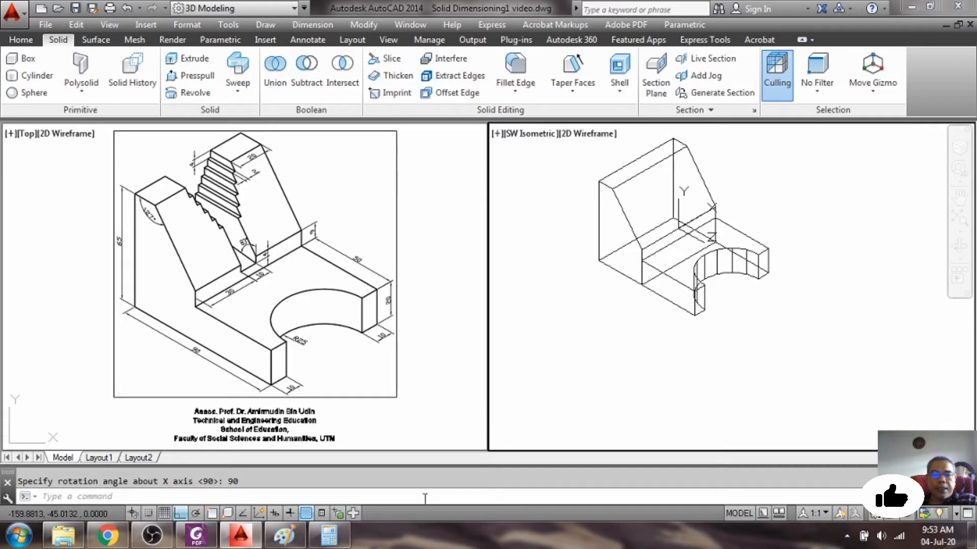
{"action": "type", "text": "ucs"}
{"action": "key", "text": "Return"}
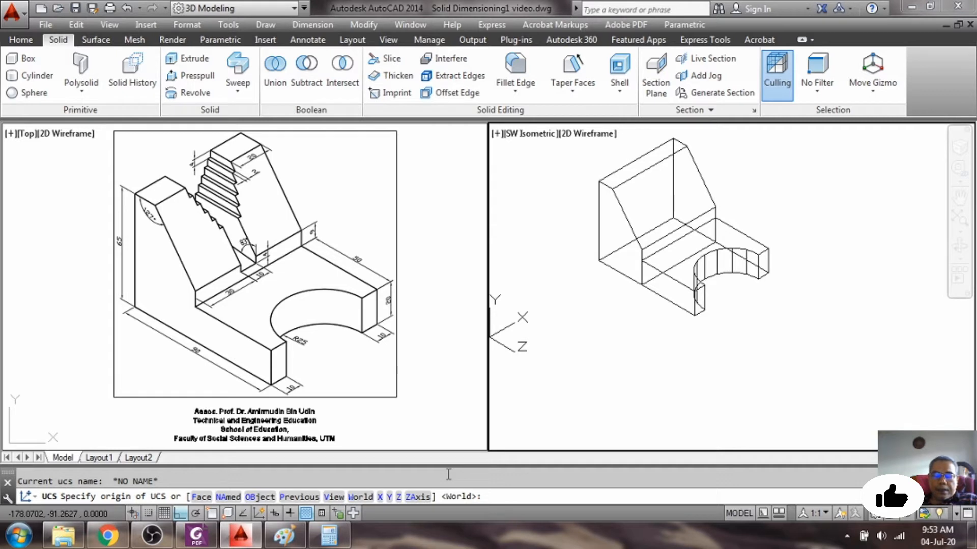
{"action": "type", "text": "m"}
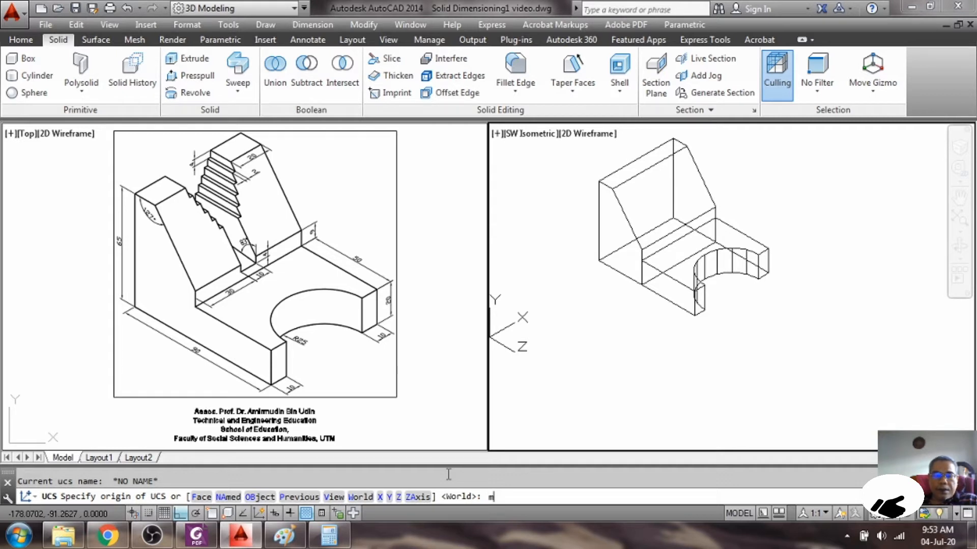
{"action": "key", "text": "Return"}
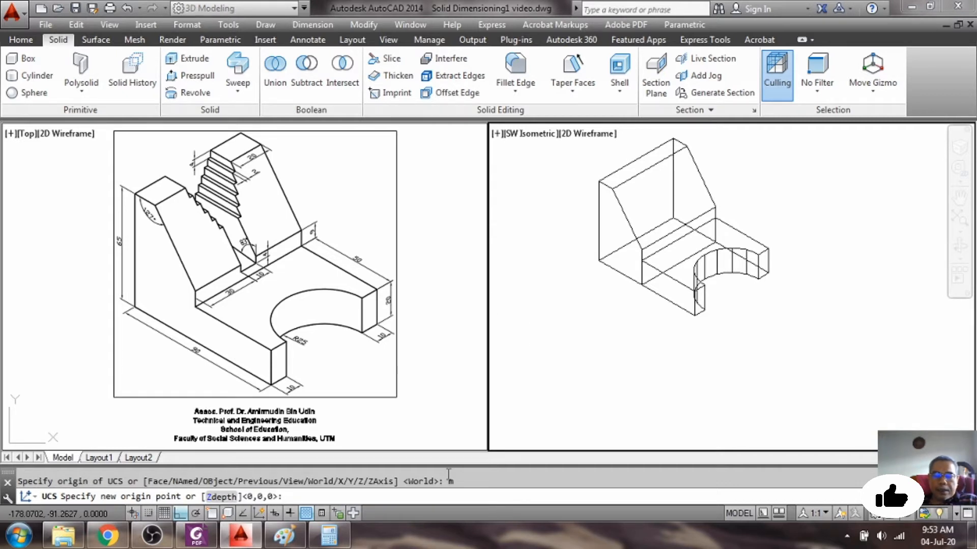
{"action": "type", "text": "0,"}
{"action": "key", "text": "Return"}
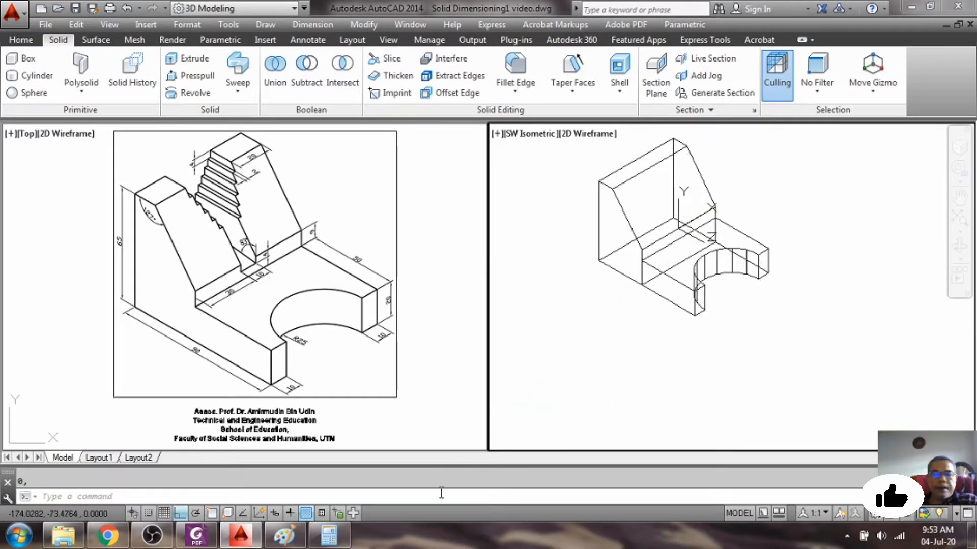
Move the UCS origin down along the Y axis to 0,-4,0.
{"action": "type", "text": "ucs"}
{"action": "key", "text": "Return"}
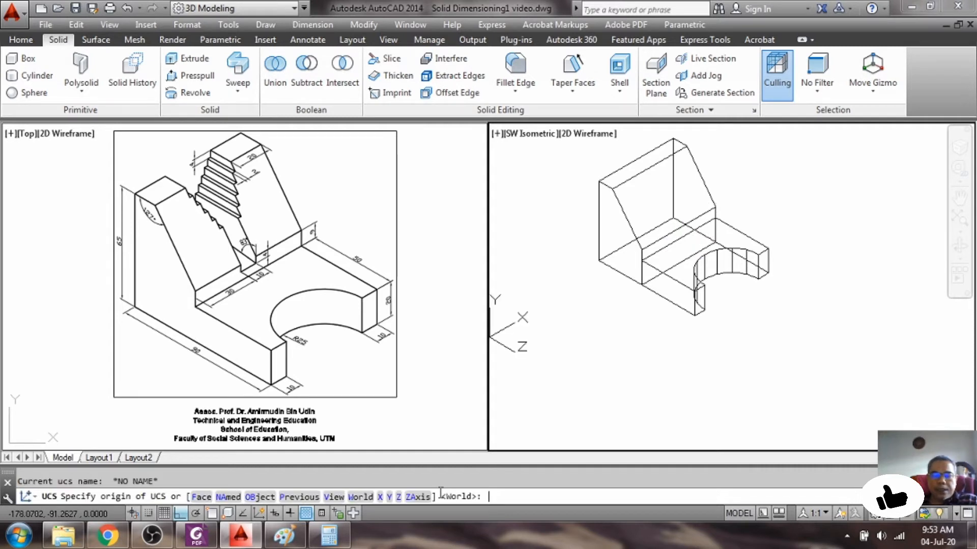
{"action": "type", "text": "m"}
{"action": "key", "text": "Return"}
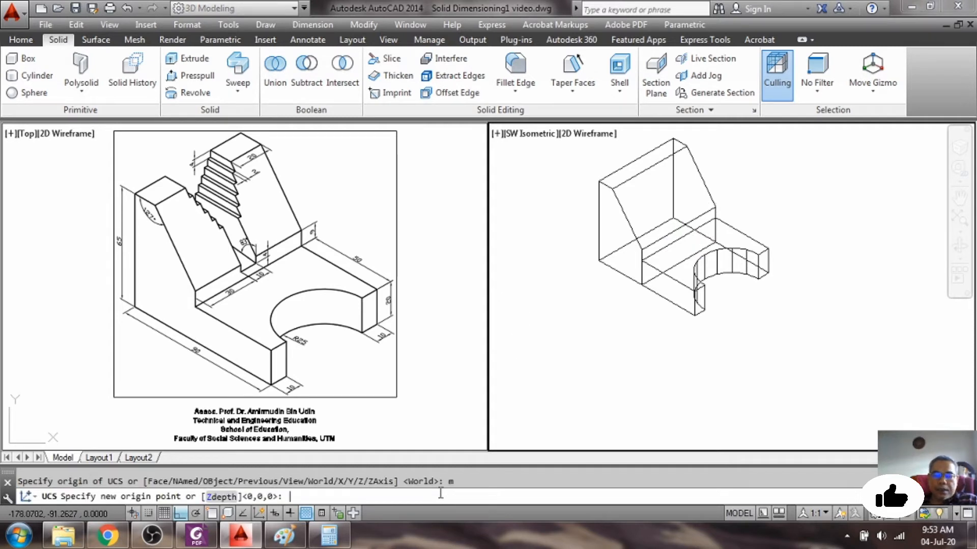
{"action": "type", "text": "0,"}
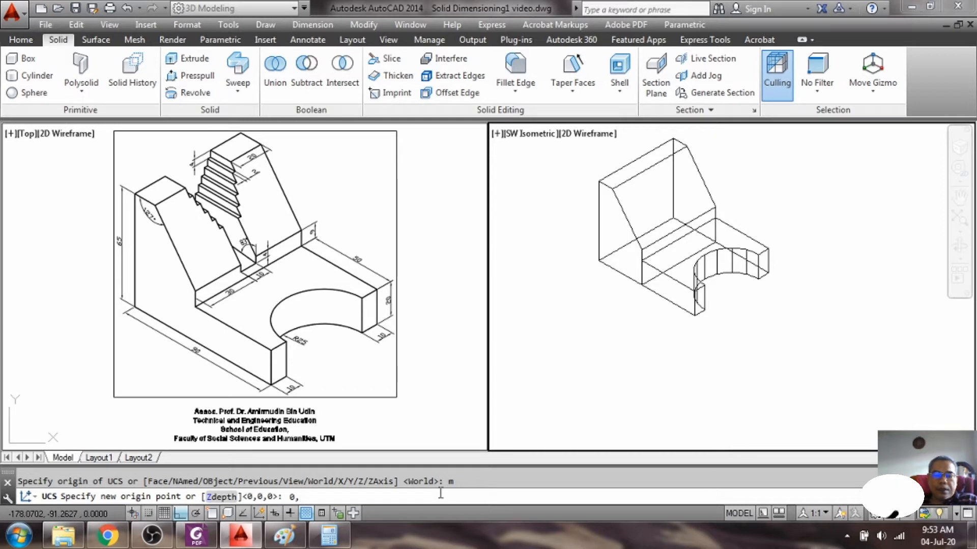
{"action": "type", "text": "-"}
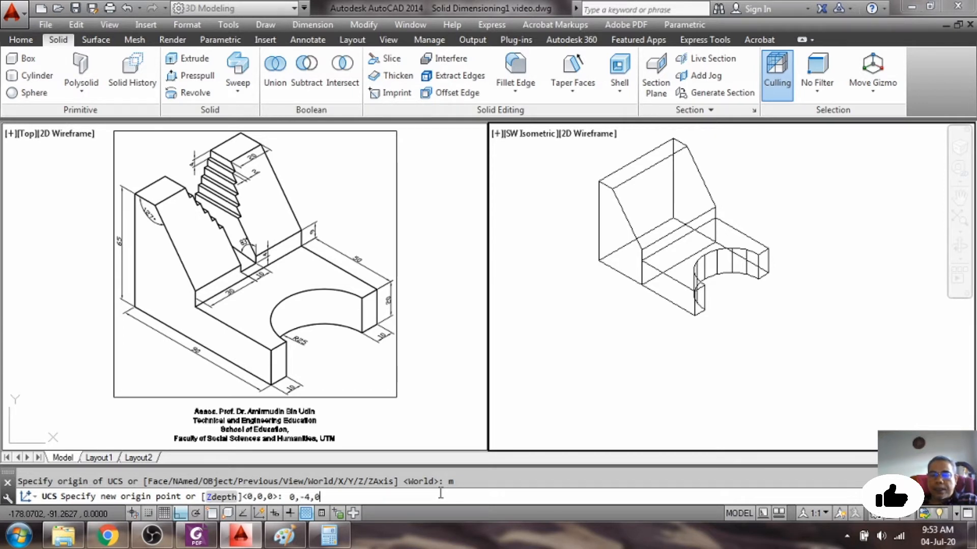
{"action": "type", "text": "4,0"}
{"action": "key", "text": "Return"}
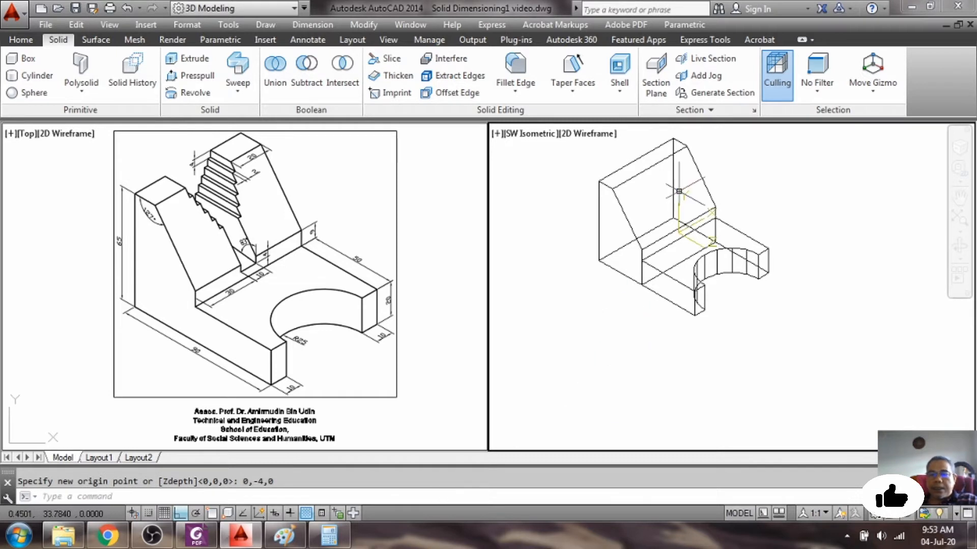
Draw a vertical line 40 units long from the origin 0,0 upward along the Y axis.
{"action": "scroll", "coordinate": [679, 192], "scroll_direction": "up", "scroll_amount": 5}
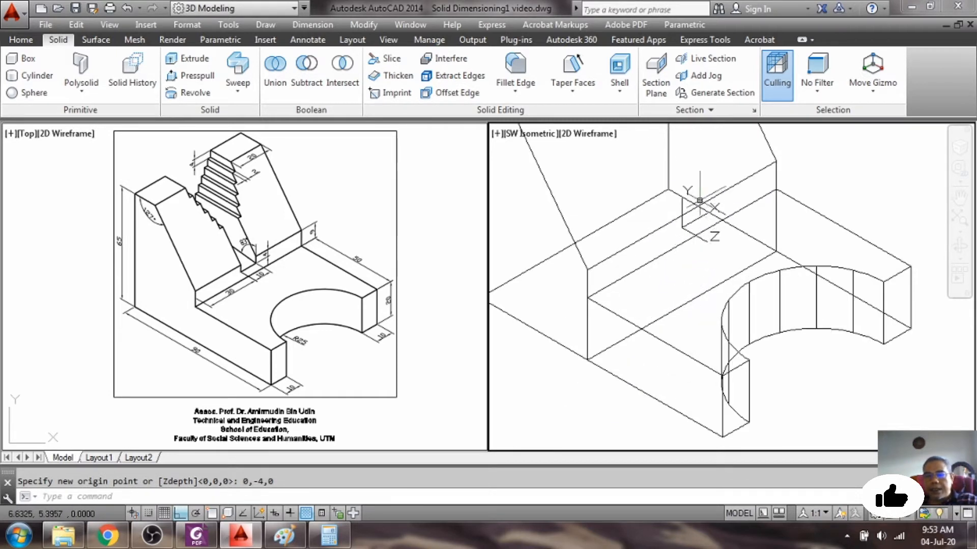
{"action": "scroll", "coordinate": [705, 211], "scroll_direction": "down", "scroll_amount": 3}
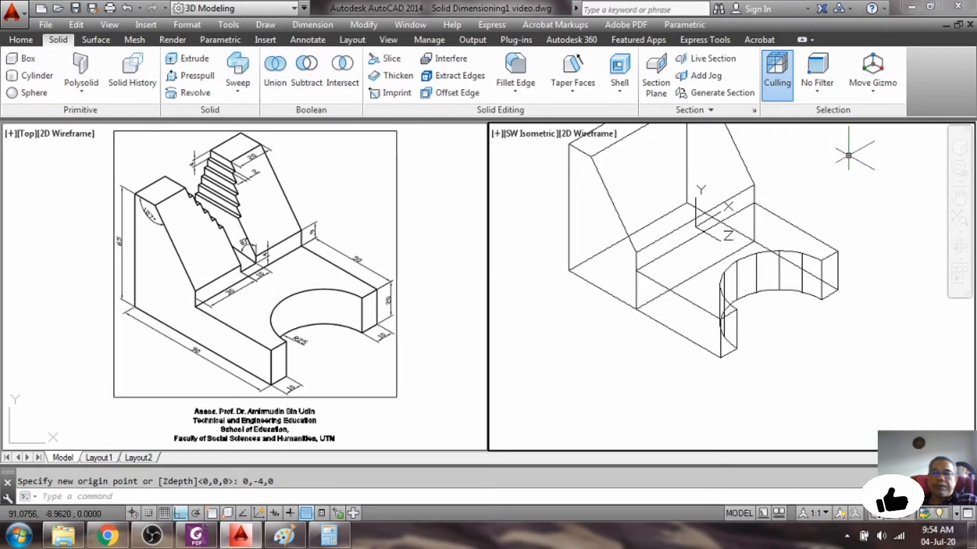
{"action": "scroll", "coordinate": [843, 163], "scroll_direction": "down", "scroll_amount": 2}
{"action": "scroll", "coordinate": [809, 135], "scroll_direction": "up", "scroll_amount": 2}
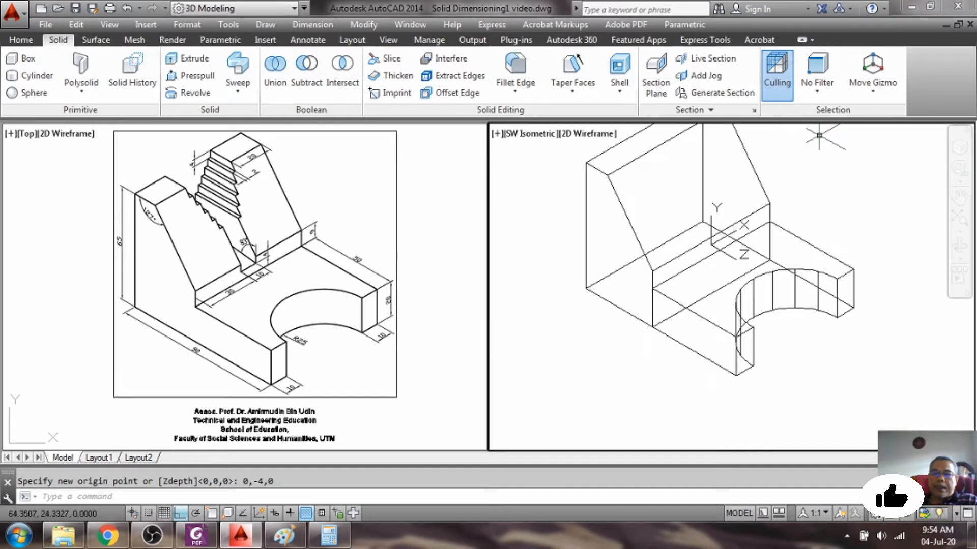
{"action": "type", "text": "line"}
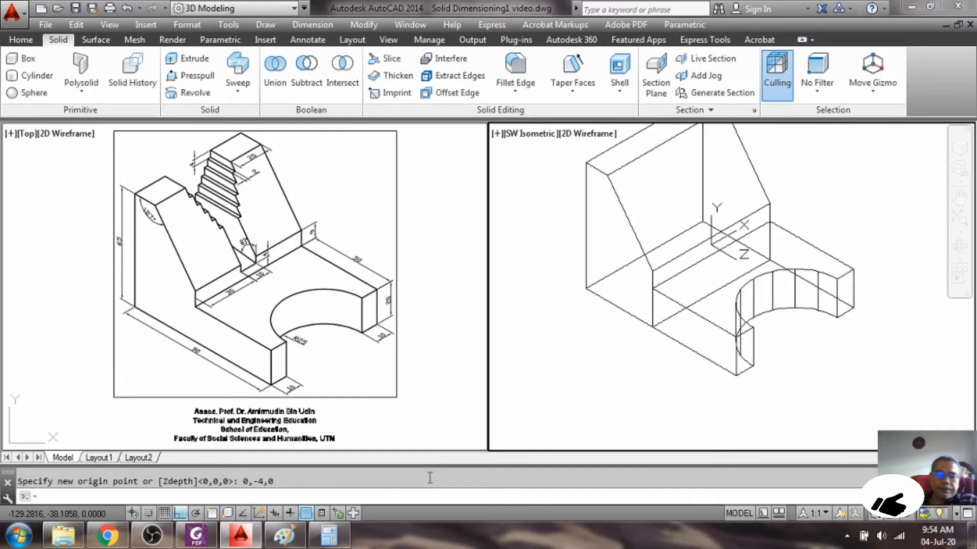
{"action": "key", "text": "Return"}
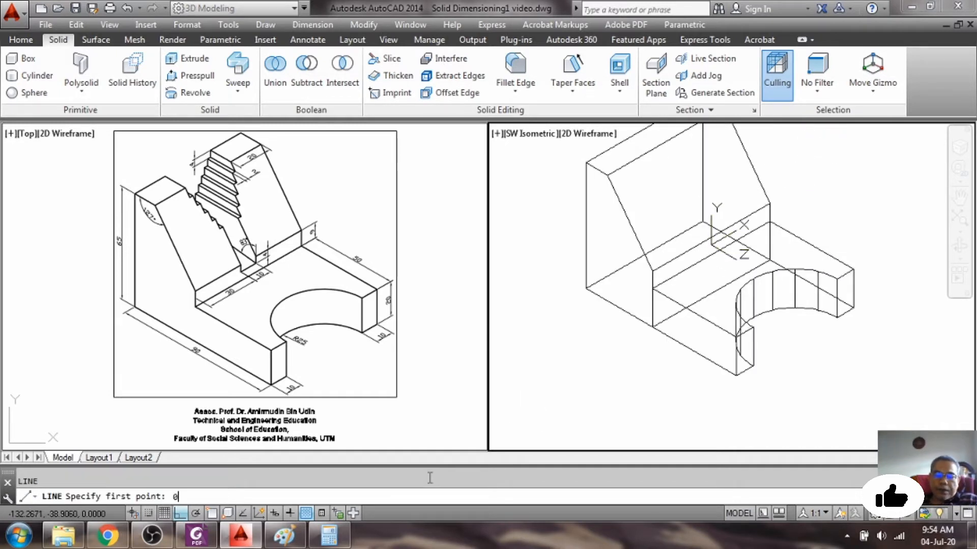
{"action": "type", "text": "0,0"}
{"action": "key", "text": "Return"}
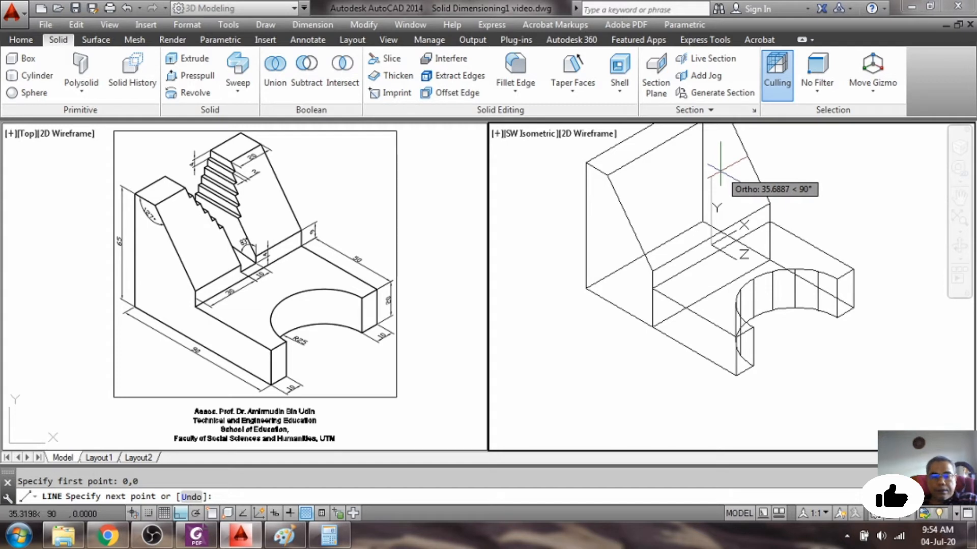
{"action": "key", "text": "Return"}
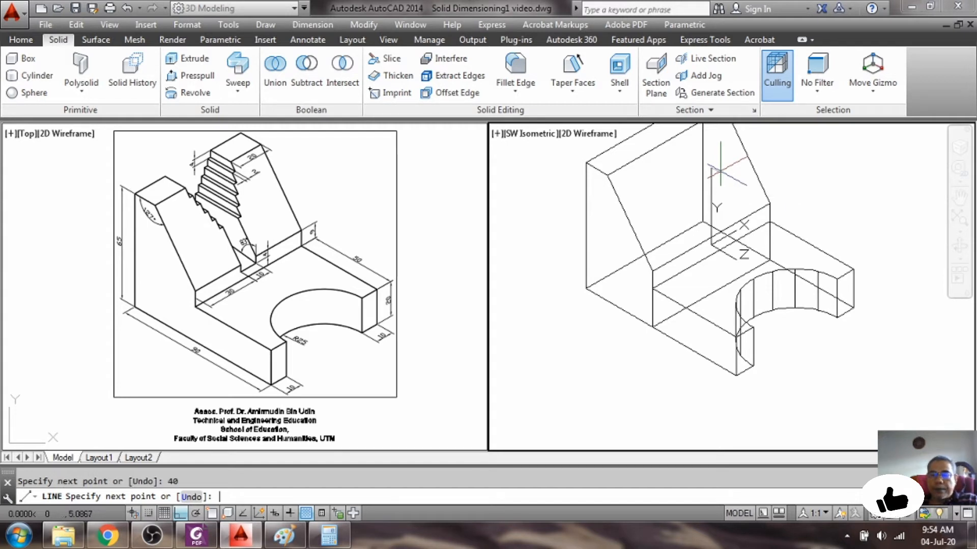
{"action": "key", "text": "Return"}
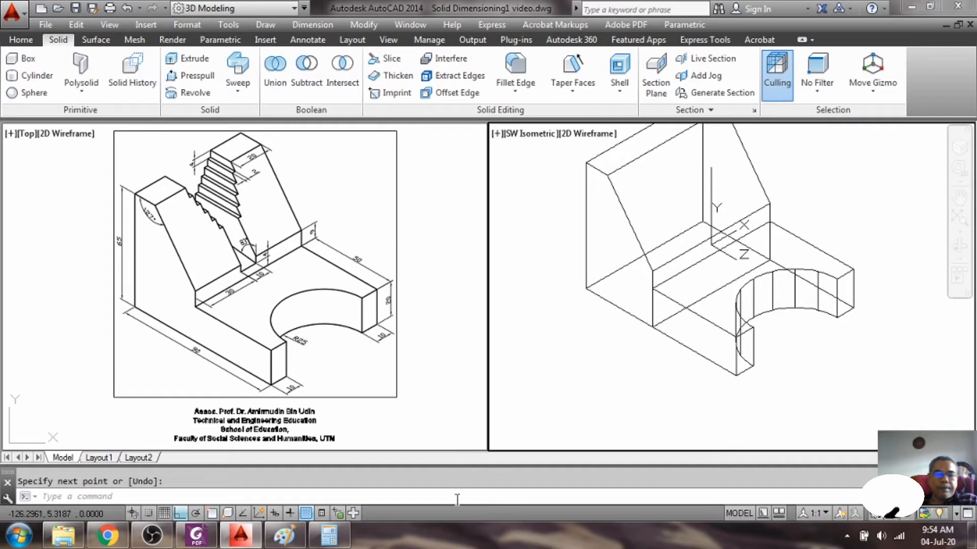
Offset the vertical centre line by 5 units toward the negative X side.
{"action": "type", "text": "ci"}
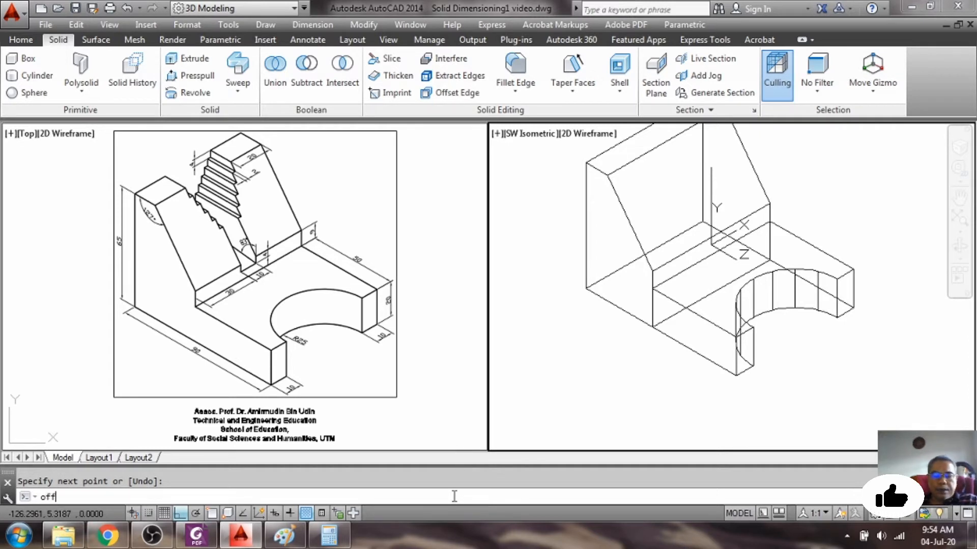
{"action": "type", "text": "fy offset"}
{"action": "key", "text": "Return"}
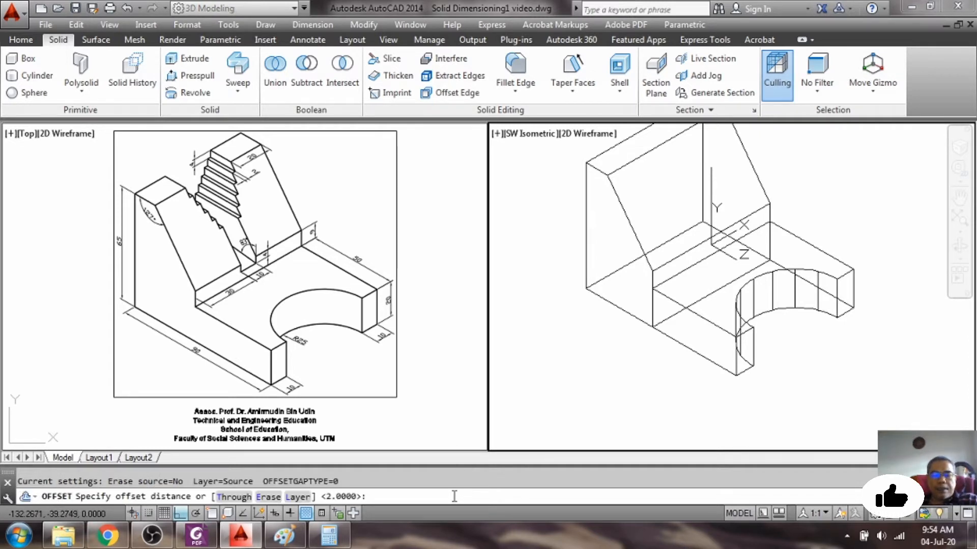
{"action": "type", "text": "5"}
{"action": "key", "text": "Return"}
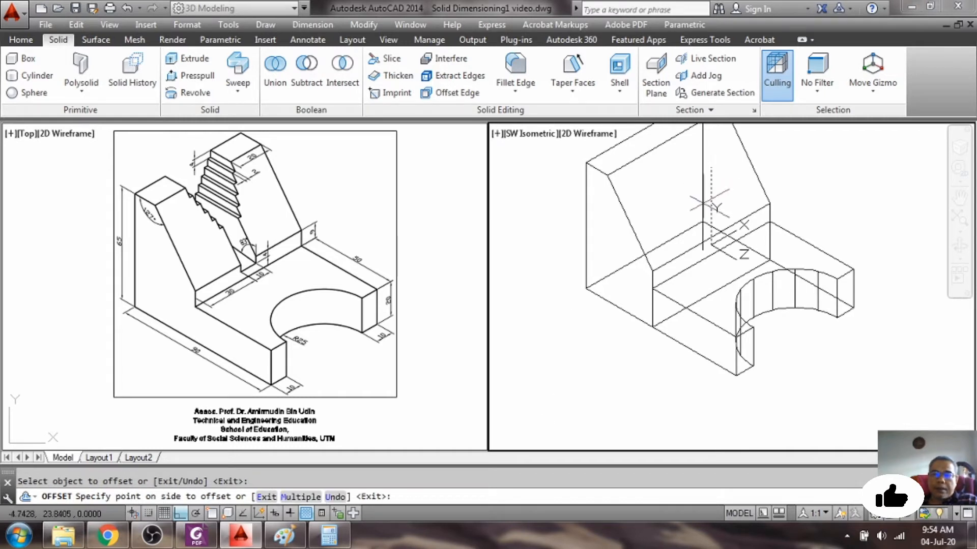
{"action": "left_click", "coordinate": [703, 219]}
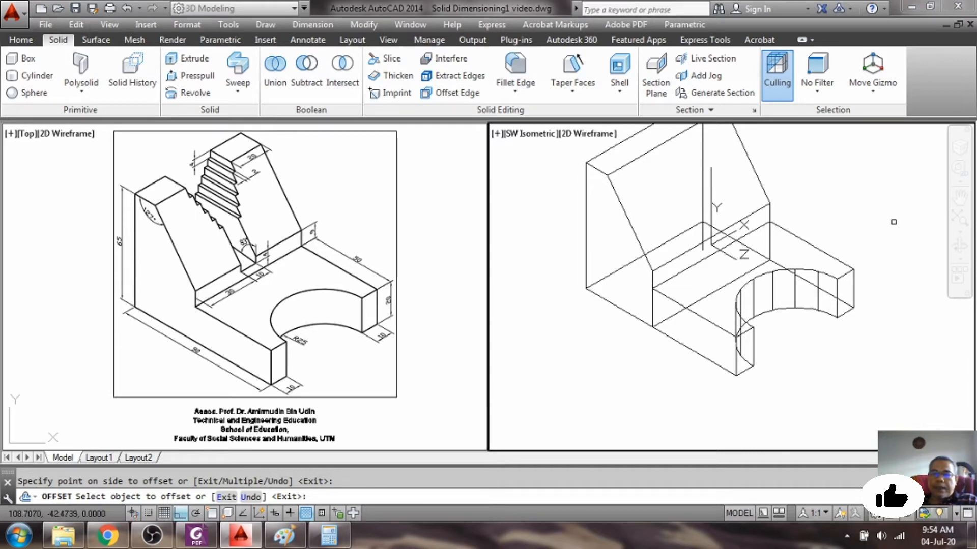
{"action": "left_click", "coordinate": [959, 245]}
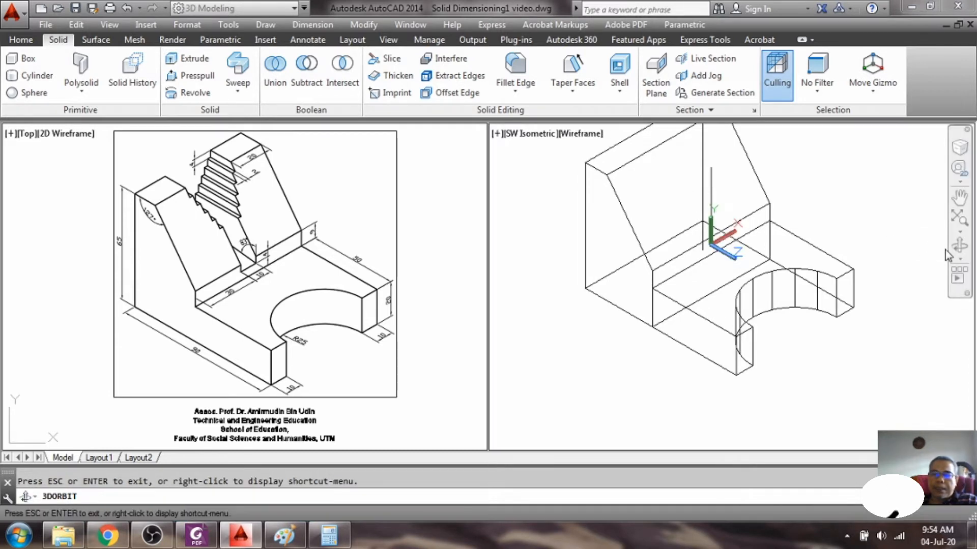
{"action": "left_click_drag", "start_coordinate": [828, 218], "coordinate": [835, 221]}
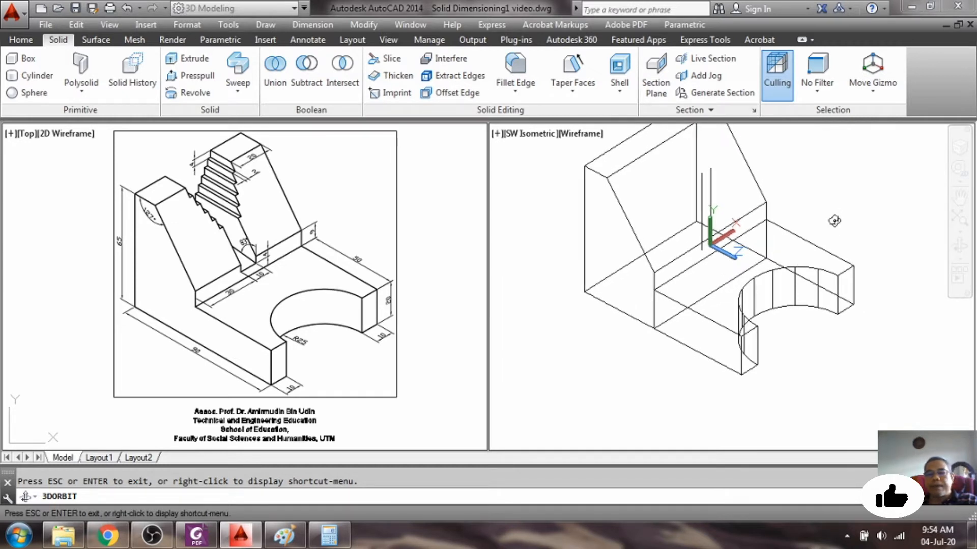
{"action": "key", "text": "Escape"}
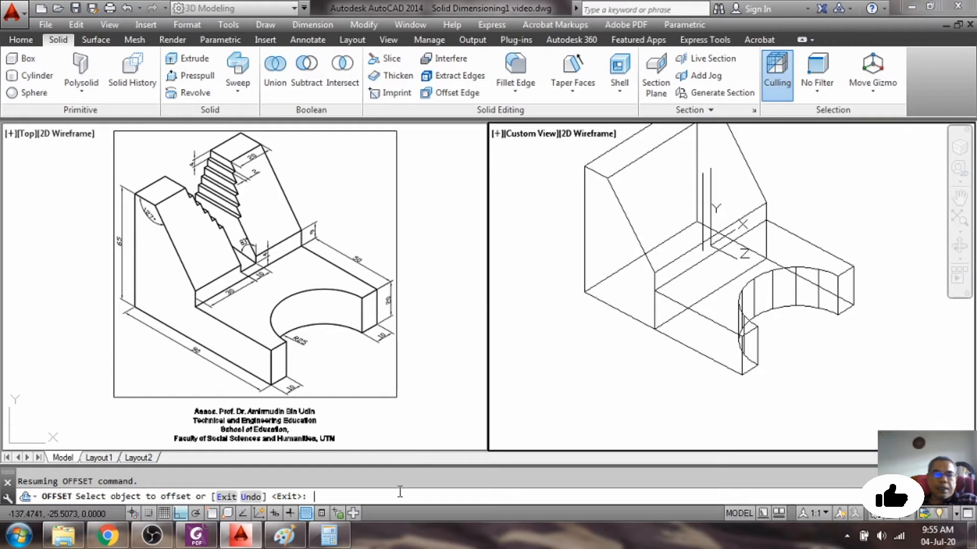
Offset the -5 vertical line successively by 2 units toward negative X, making five evenly spaced copies.
{"action": "key", "text": "Escape"}
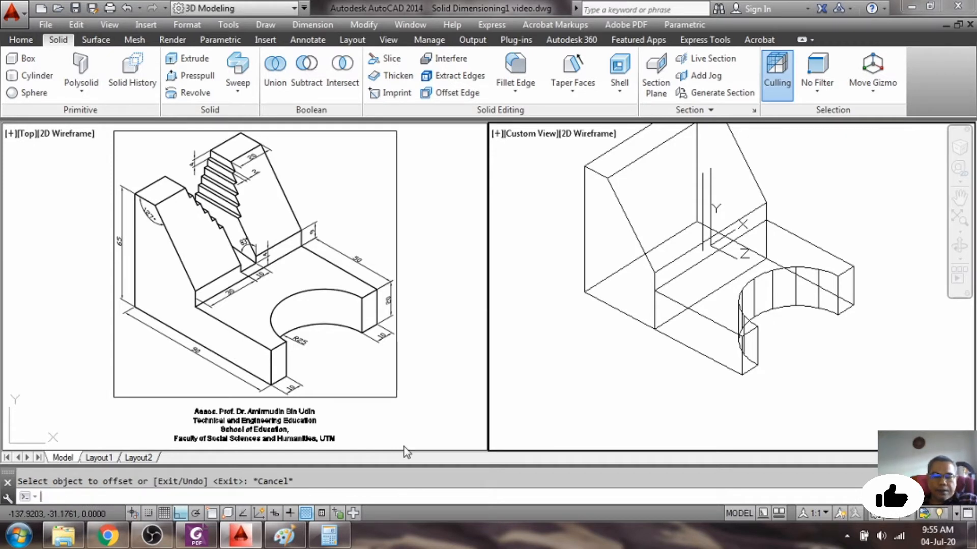
{"action": "type", "text": "offset"}
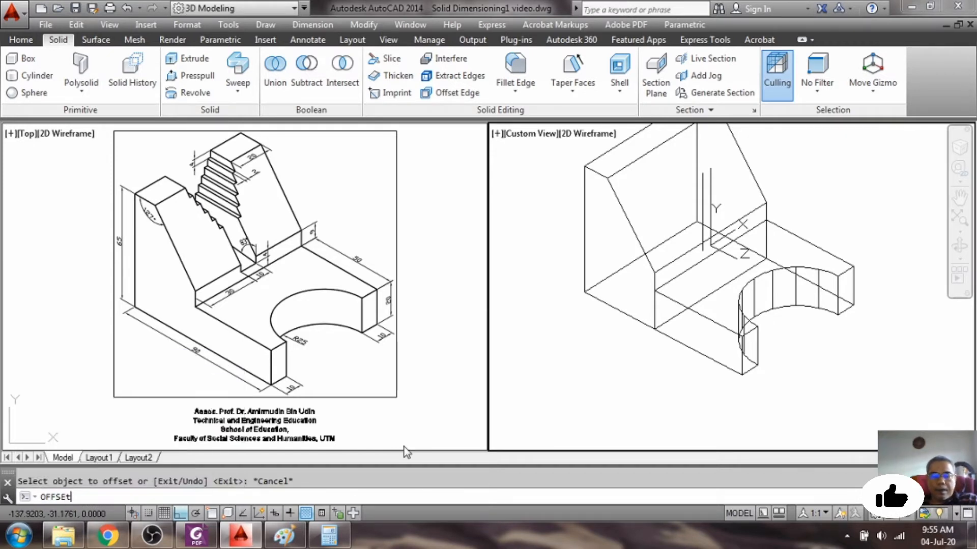
{"action": "key", "text": "Return"}
{"action": "type", "text": "2"}
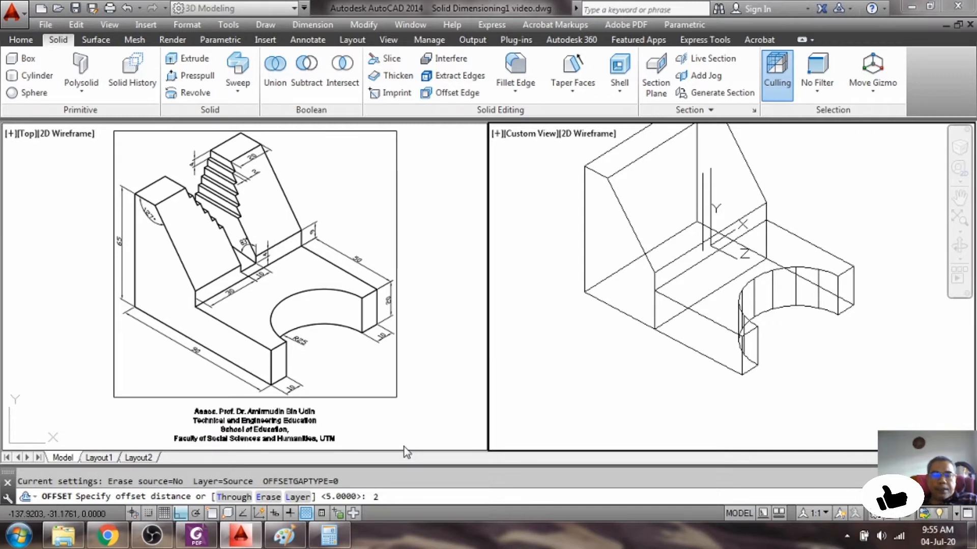
{"action": "key", "text": "Return"}
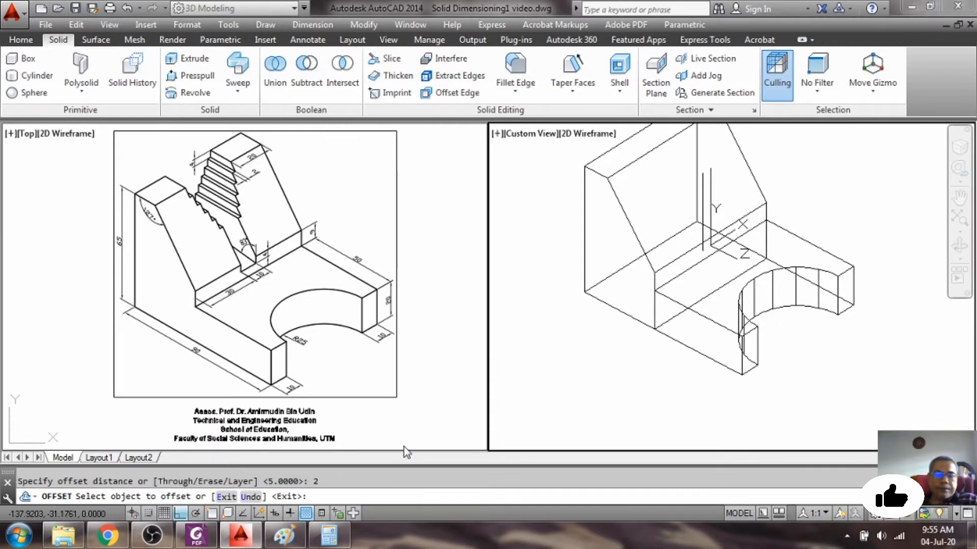
{"action": "left_click", "coordinate": [702, 209]}
{"action": "left_click", "coordinate": [693, 210]}
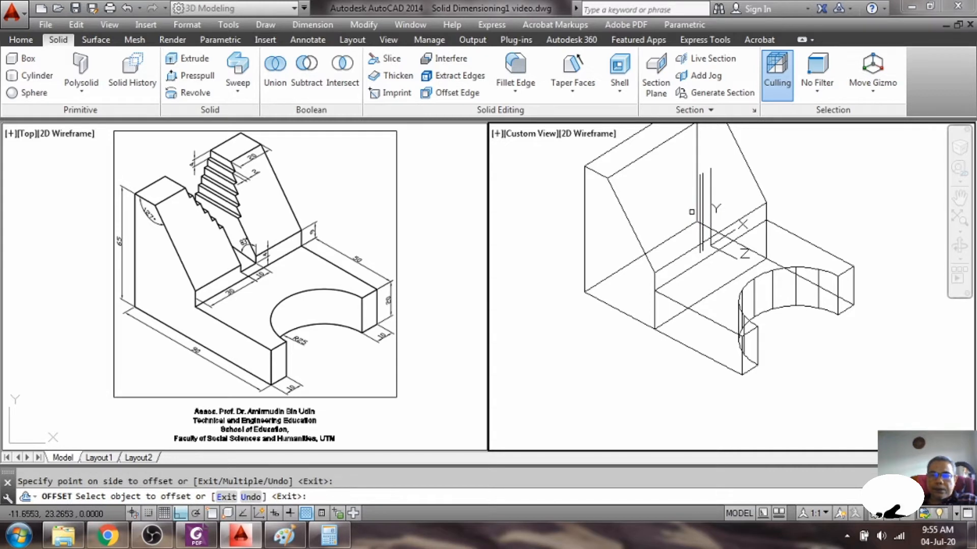
{"action": "scroll", "coordinate": [693, 211], "scroll_direction": "up", "scroll_amount": 2}
{"action": "left_click", "coordinate": [702, 214]}
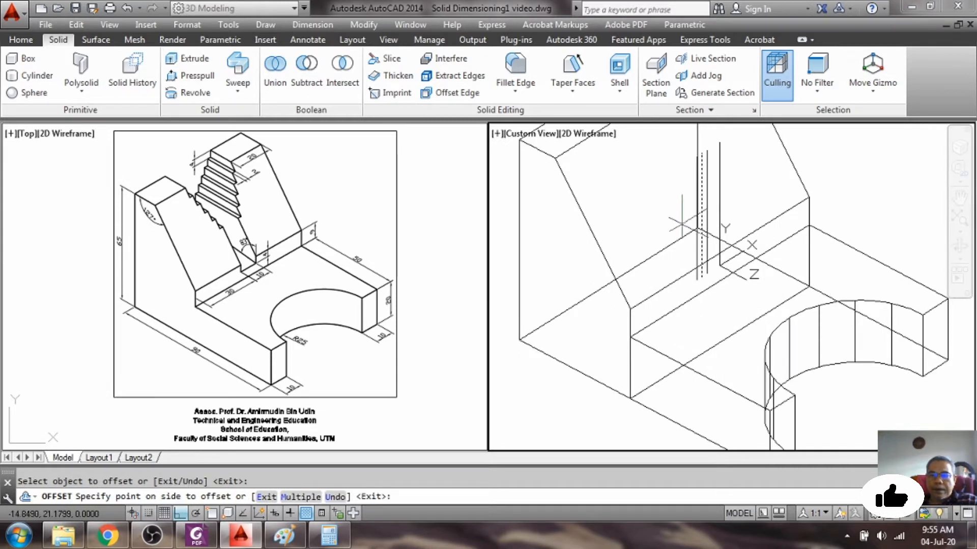
{"action": "left_click", "coordinate": [683, 224]}
{"action": "left_click", "coordinate": [696, 237]}
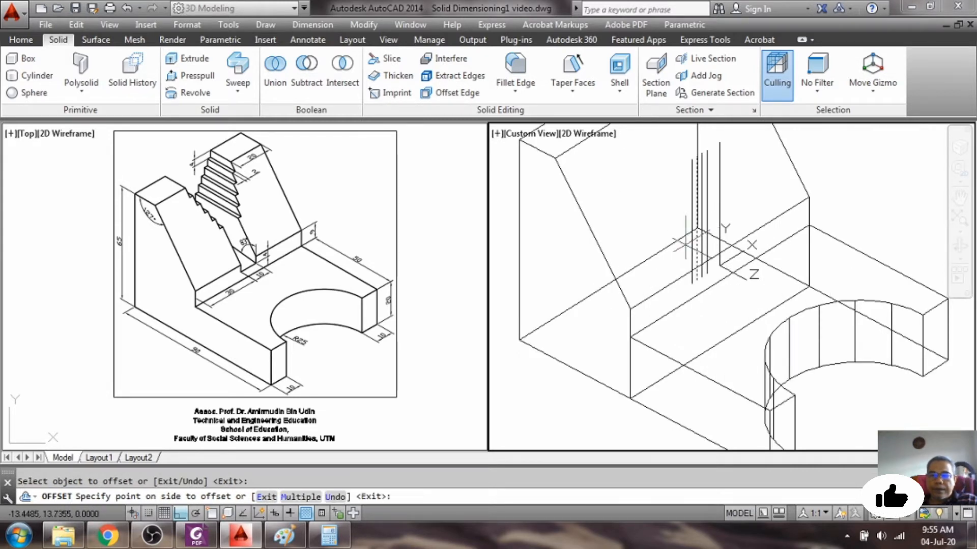
{"action": "left_click", "coordinate": [687, 241]}
{"action": "left_click", "coordinate": [691, 244]}
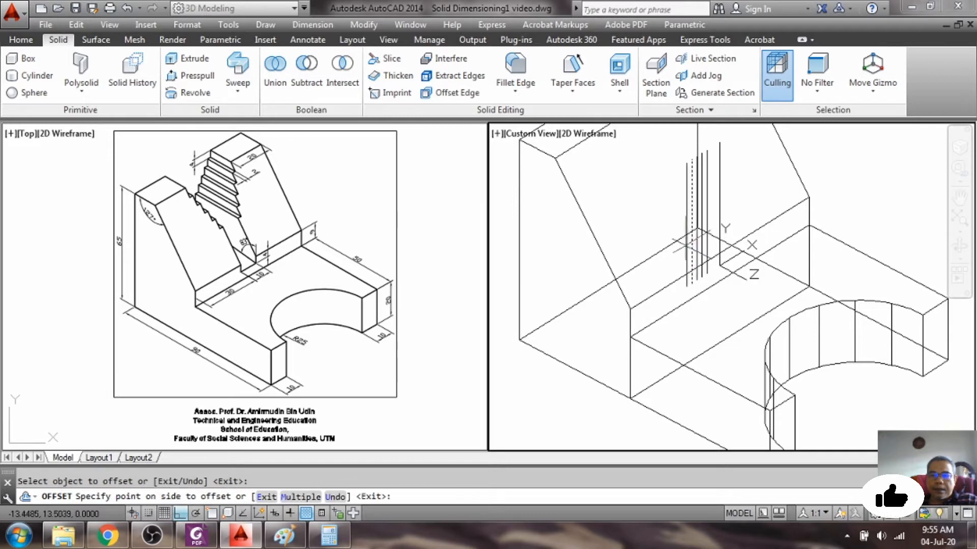
{"action": "left_click", "coordinate": [677, 251]}
{"action": "left_click", "coordinate": [687, 249]}
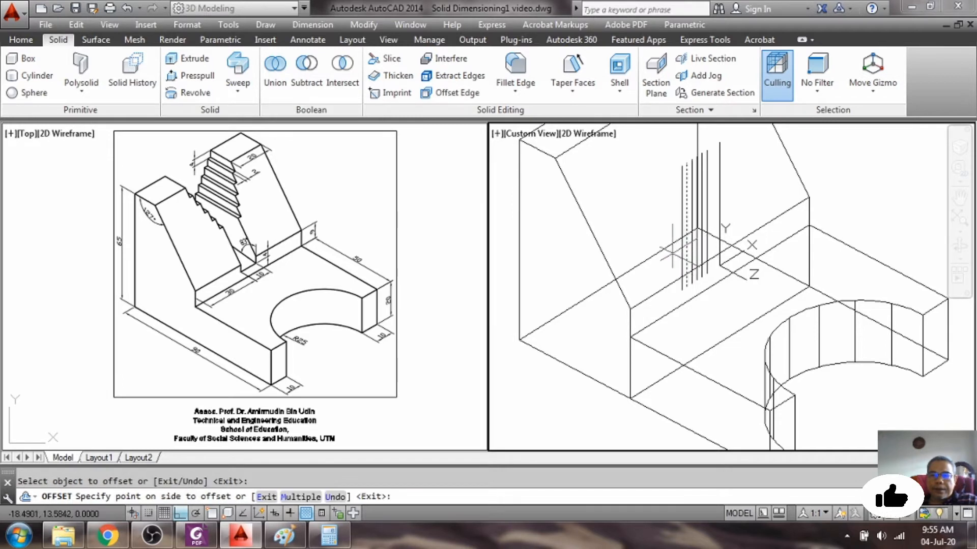
{"action": "left_click", "coordinate": [672, 234]}
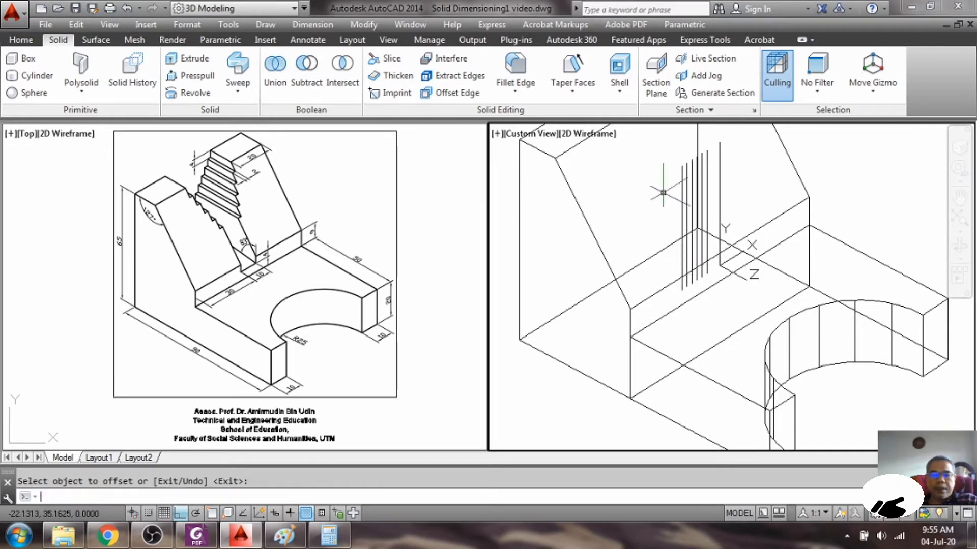
{"action": "key", "text": "Return"}
Draw a line joining the upper endpoint of the outermost offset line to the upper endpoint of the vertical centre line.
{"action": "type", "text": "l"}
{"action": "key", "text": "Return"}
{"action": "type", "text": "end"}
{"action": "key", "text": "Return"}
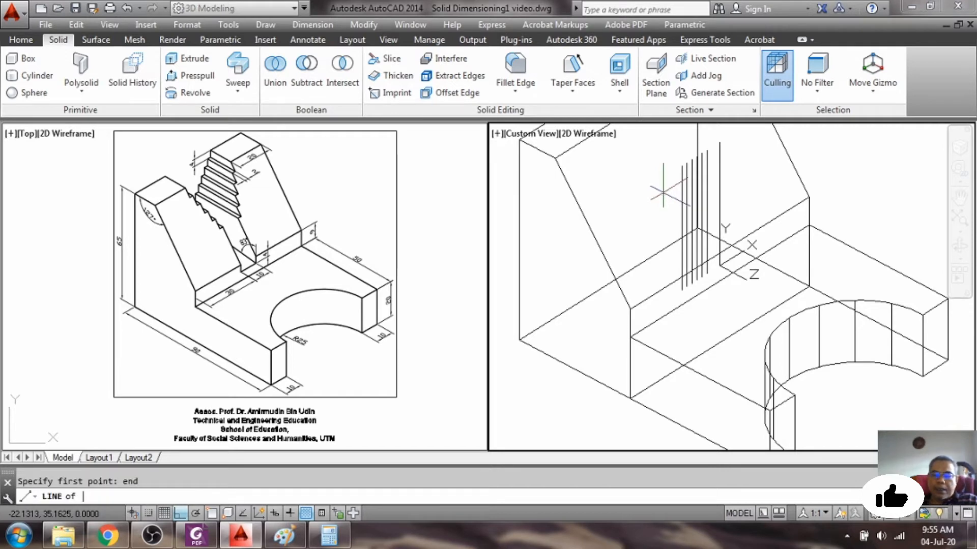
{"action": "left_click", "coordinate": [683, 161]}
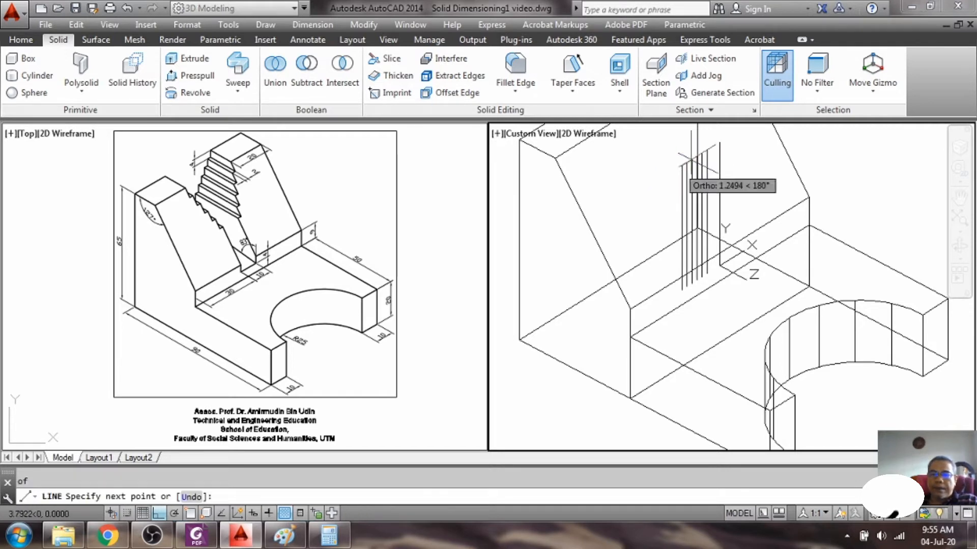
{"action": "type", "text": "end"}
{"action": "key", "text": "Return"}
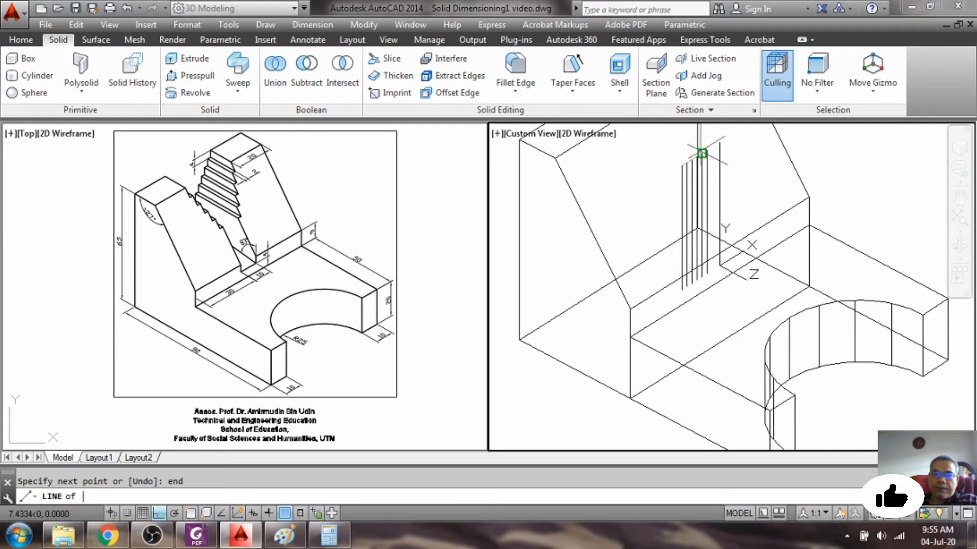
{"action": "left_click", "coordinate": [719, 142]}
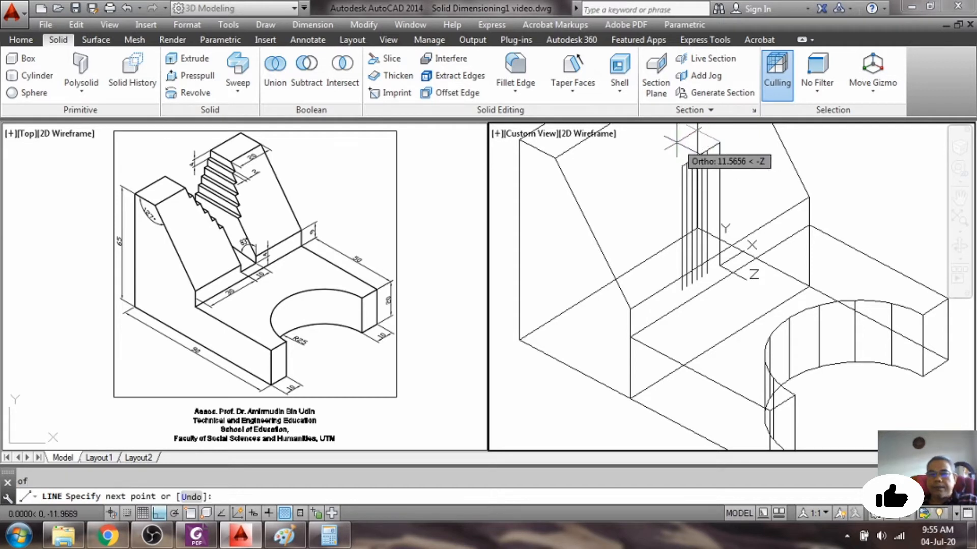
Offset the upper connecting line successively downward by 4 units, making five parallel copies across the vertical lines.
{"action": "scroll", "coordinate": [719, 138], "scroll_direction": "up", "scroll_amount": 4}
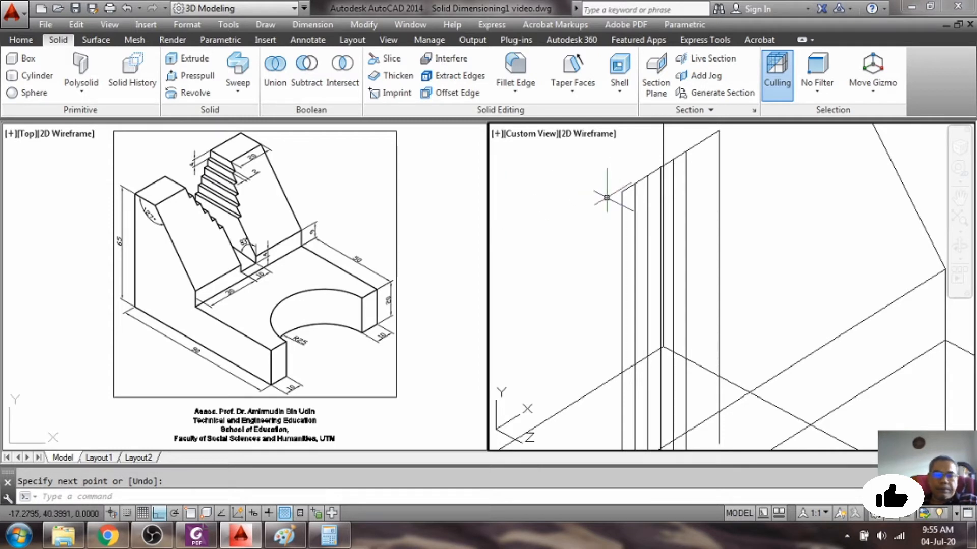
{"action": "type", "text": "OFF"}
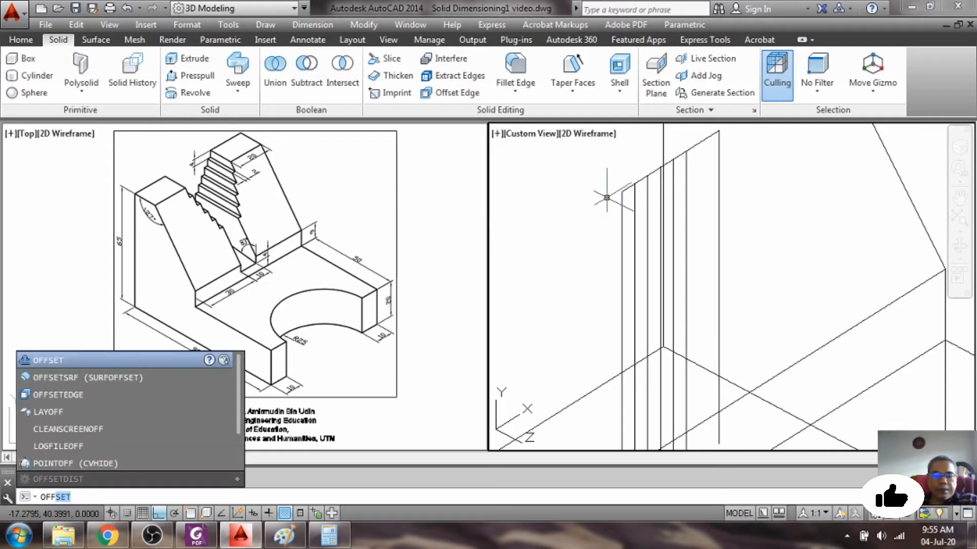
{"action": "type", "text": "SET"}
{"action": "key", "text": "Return"}
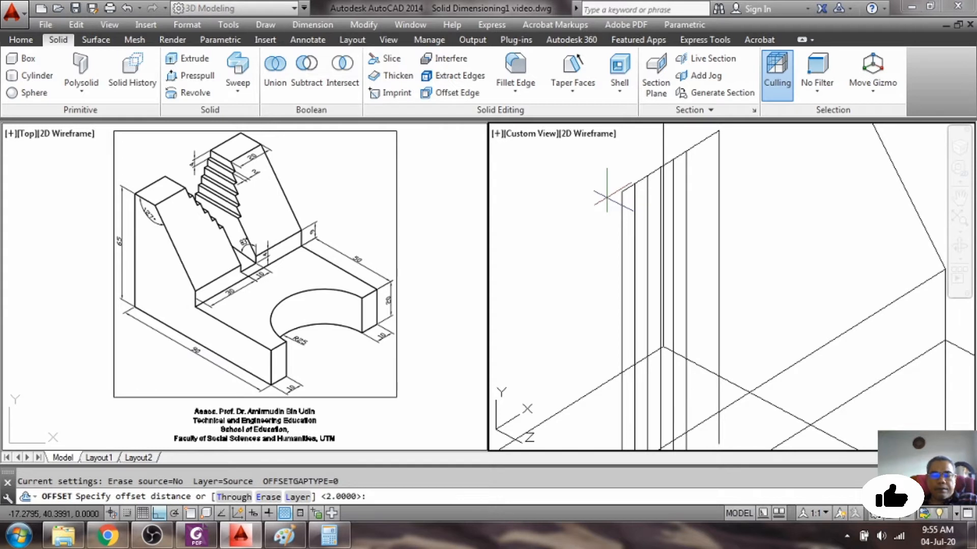
{"action": "type", "text": "4"}
{"action": "key", "text": "Return"}
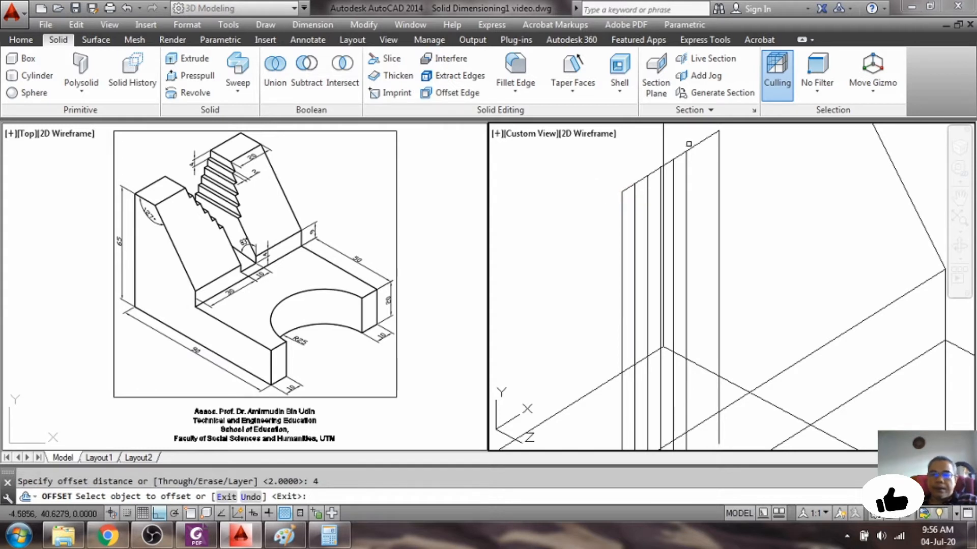
{"action": "left_click", "coordinate": [693, 147]}
{"action": "left_click", "coordinate": [700, 183]}
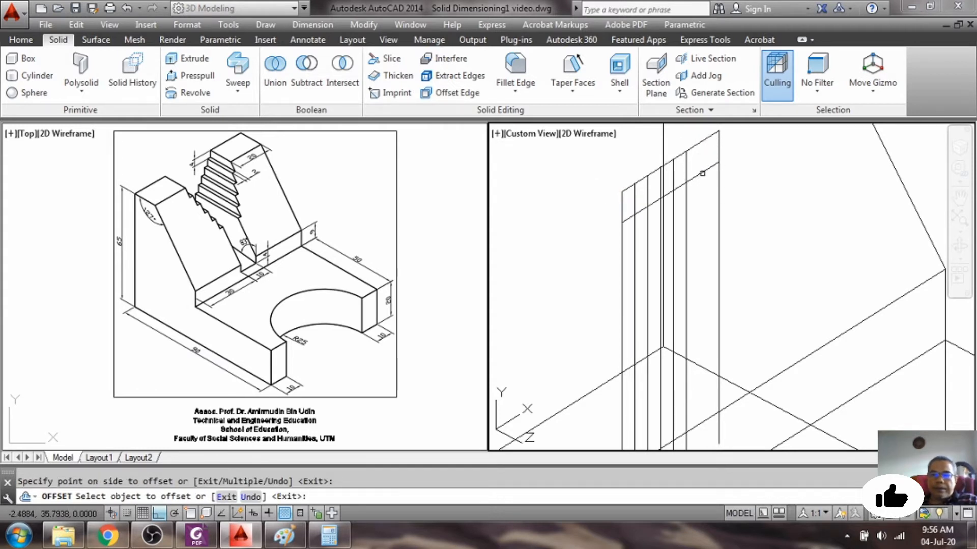
{"action": "left_click", "coordinate": [702, 174]}
{"action": "left_click", "coordinate": [697, 220]}
{"action": "left_click", "coordinate": [702, 203]}
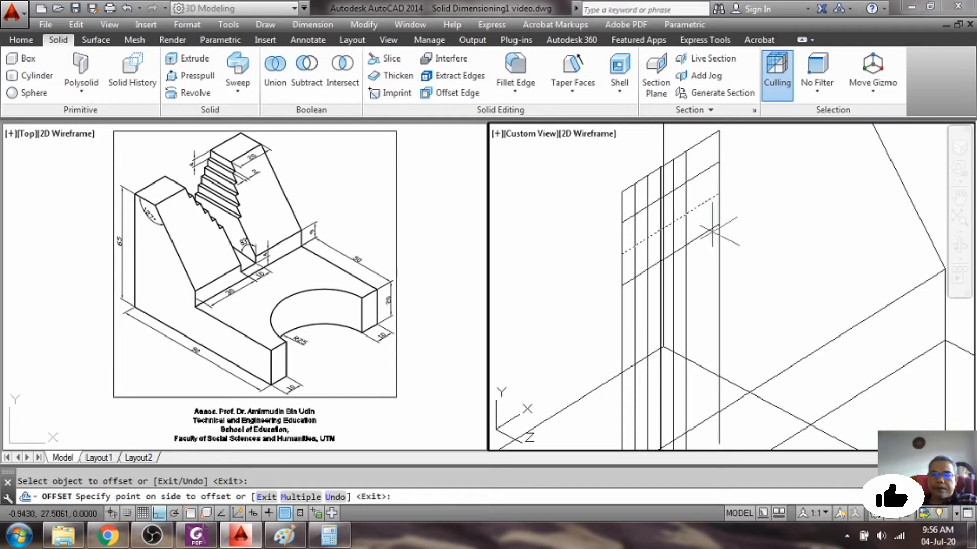
{"action": "left_click", "coordinate": [708, 250]}
{"action": "left_click", "coordinate": [705, 232]}
{"action": "left_click", "coordinate": [706, 265]}
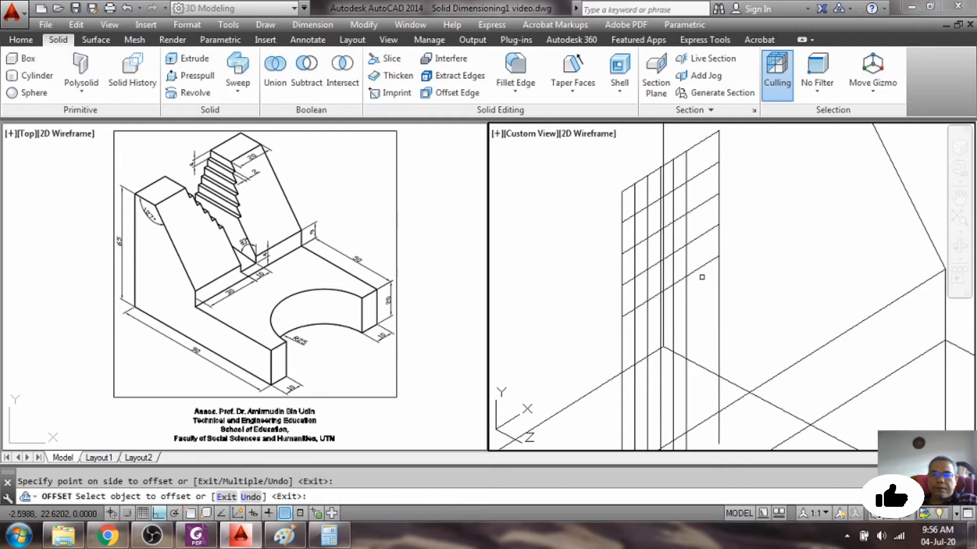
{"action": "left_click", "coordinate": [701, 268]}
{"action": "left_click", "coordinate": [699, 301]}
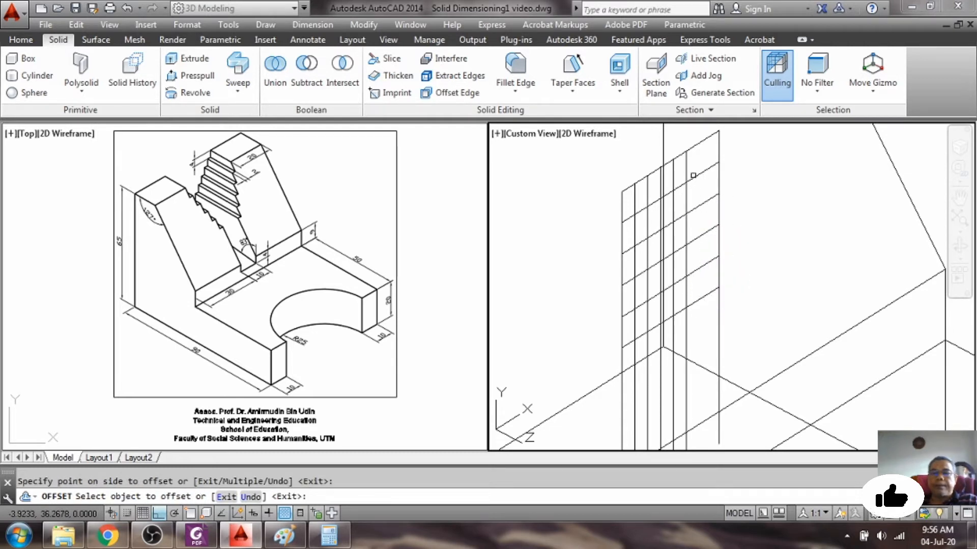
{"action": "scroll", "coordinate": [742, 219], "scroll_direction": "down", "scroll_amount": 1}
{"action": "scroll", "coordinate": [738, 226], "scroll_direction": "up", "scroll_amount": 1}
{"action": "scroll", "coordinate": [740, 228], "scroll_direction": "down", "scroll_amount": 1}
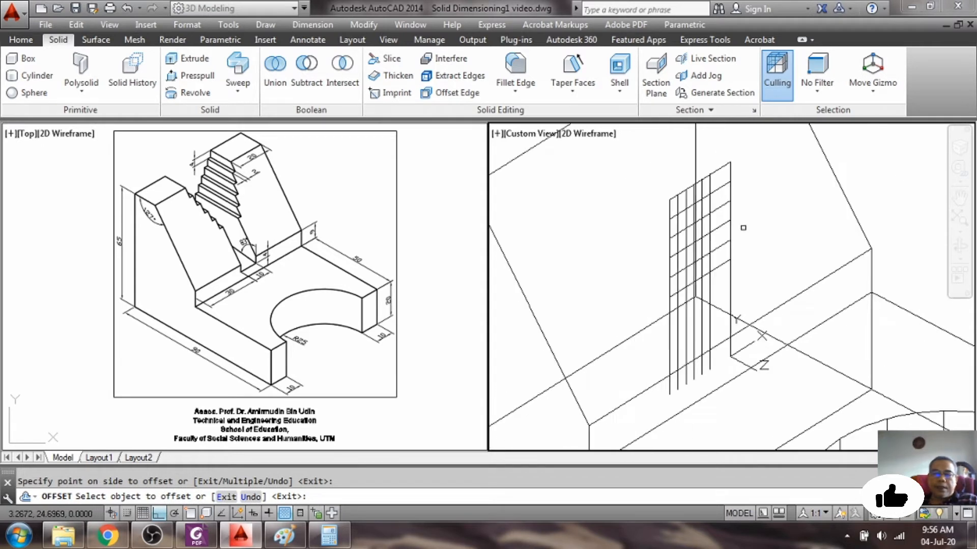
{"action": "scroll", "coordinate": [748, 222], "scroll_direction": "up", "scroll_amount": 1}
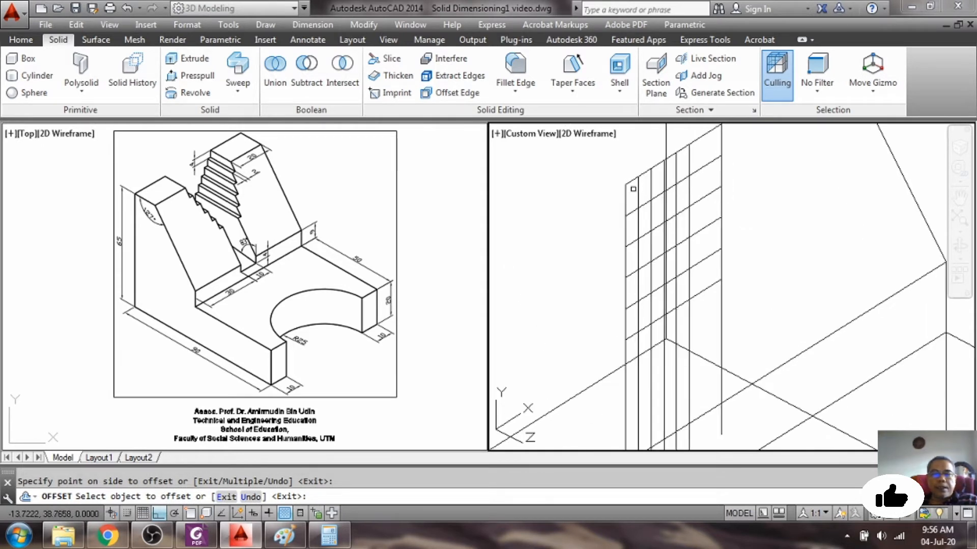
{"action": "key", "text": "Return"}
Trim the vertical lines' tails below the lowest parallel line, using the five inner verticals and five parallel copies as cutting edges.
{"action": "type", "text": "tri"}
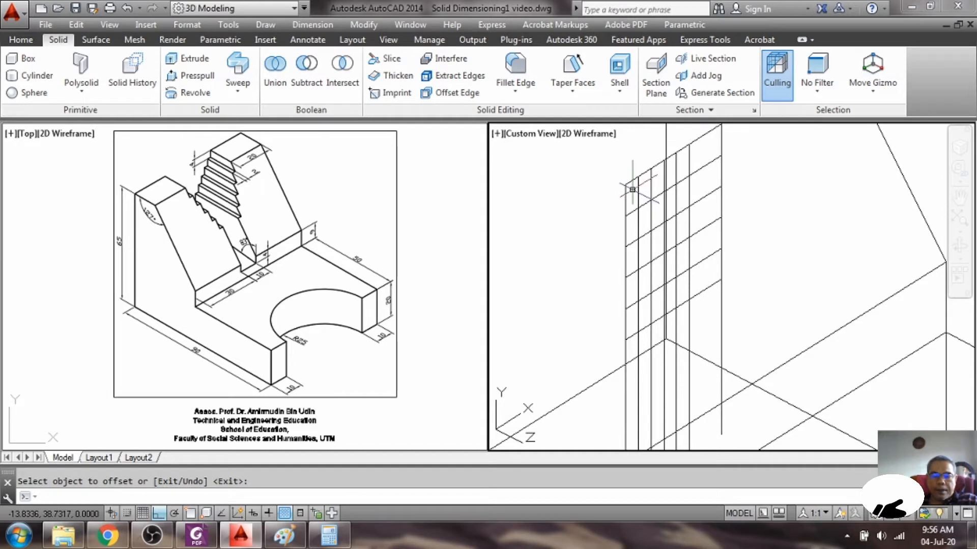
{"action": "type", "text": "m"}
{"action": "key", "text": "Return"}
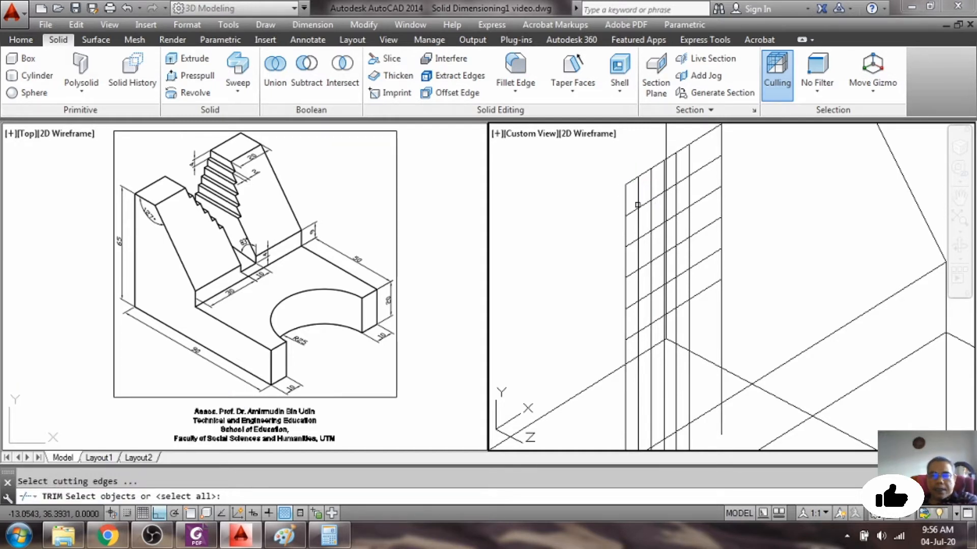
{"action": "left_click", "coordinate": [639, 200]}
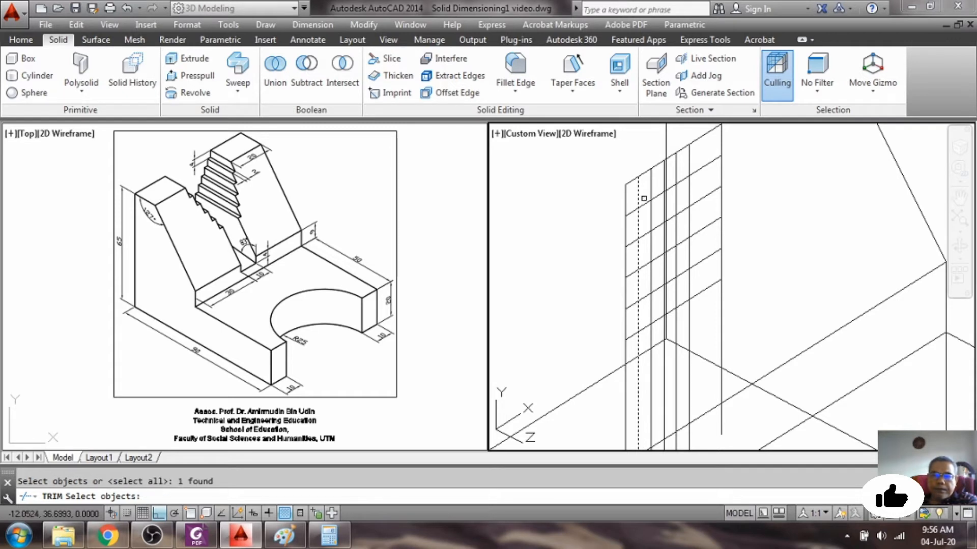
{"action": "left_click", "coordinate": [651, 194]}
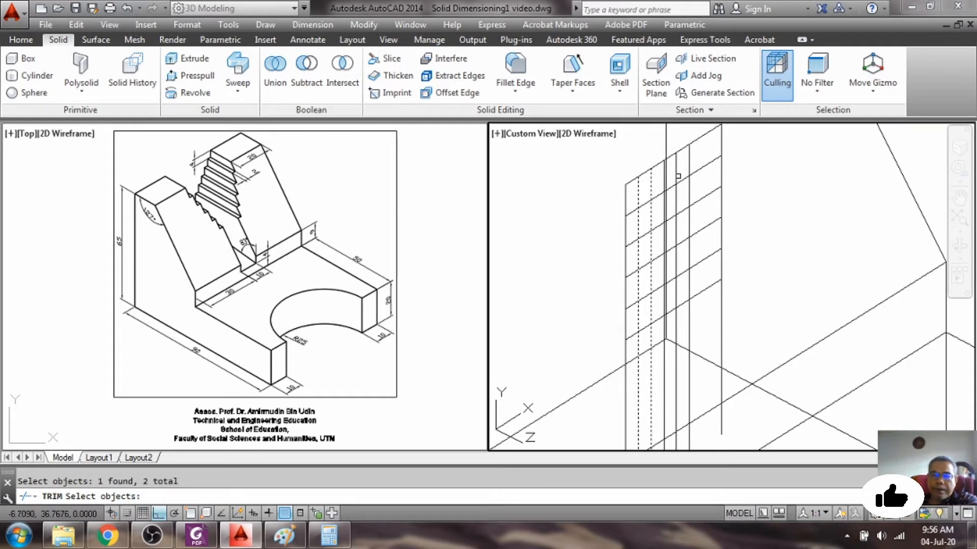
{"action": "left_click", "coordinate": [676, 178]}
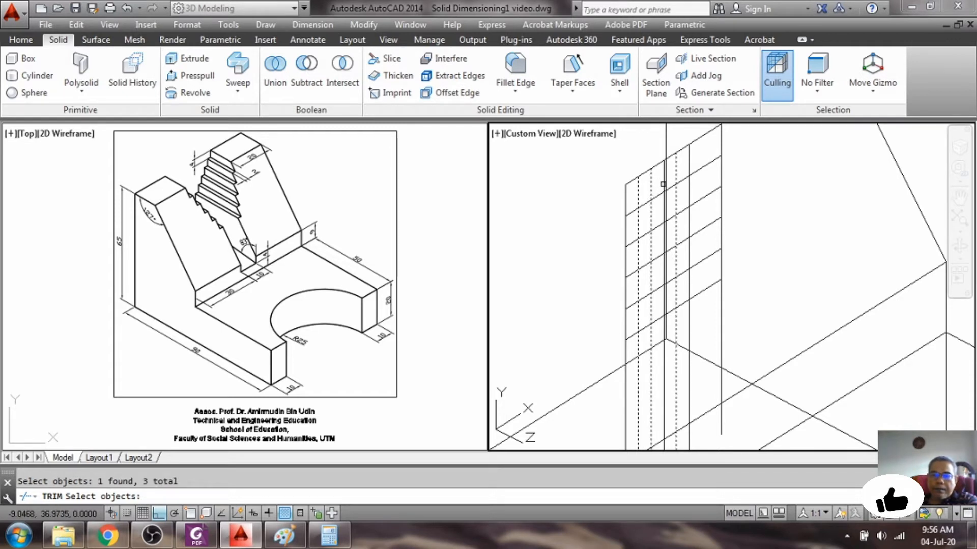
{"action": "left_click", "coordinate": [665, 183]}
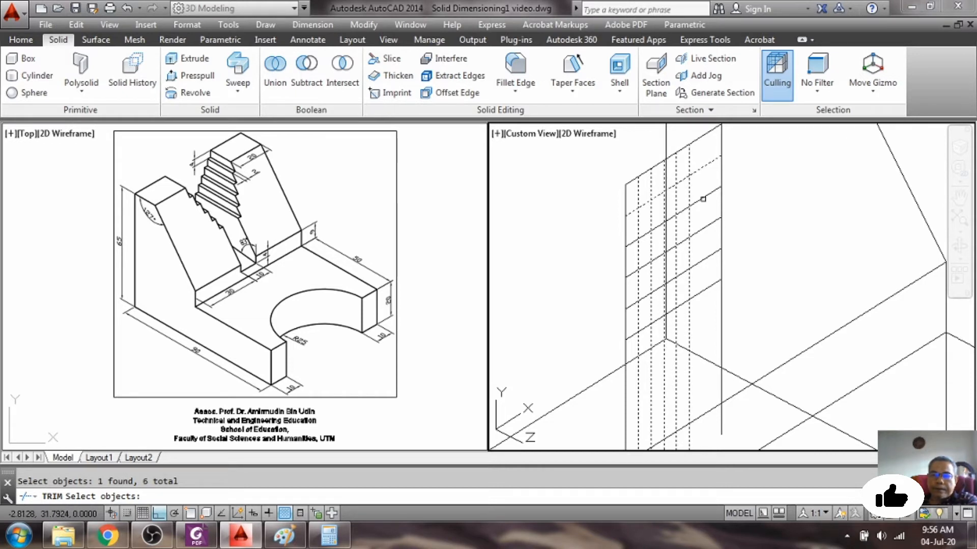
{"action": "left_click", "coordinate": [703, 199]}
{"action": "left_click", "coordinate": [704, 227]}
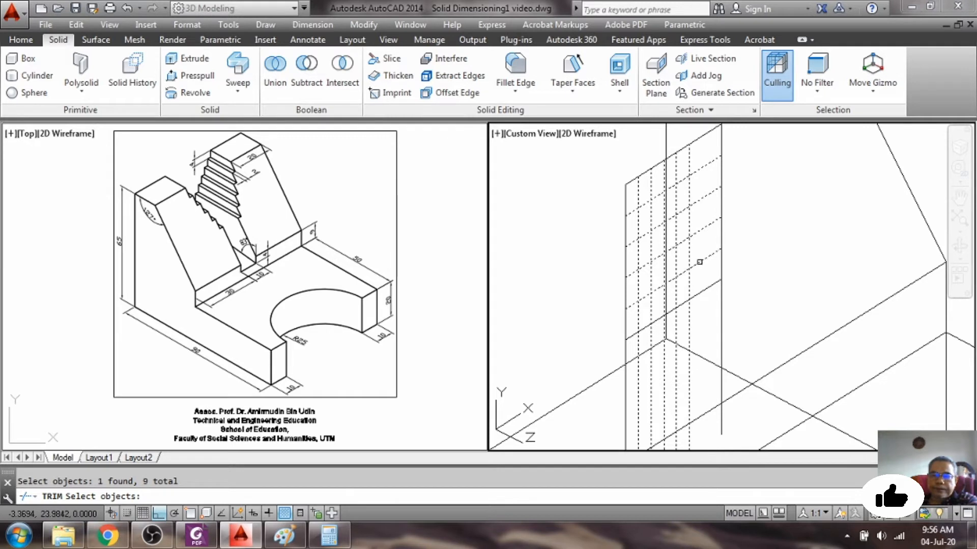
{"action": "left_click", "coordinate": [698, 294]}
{"action": "key", "text": "Return"}
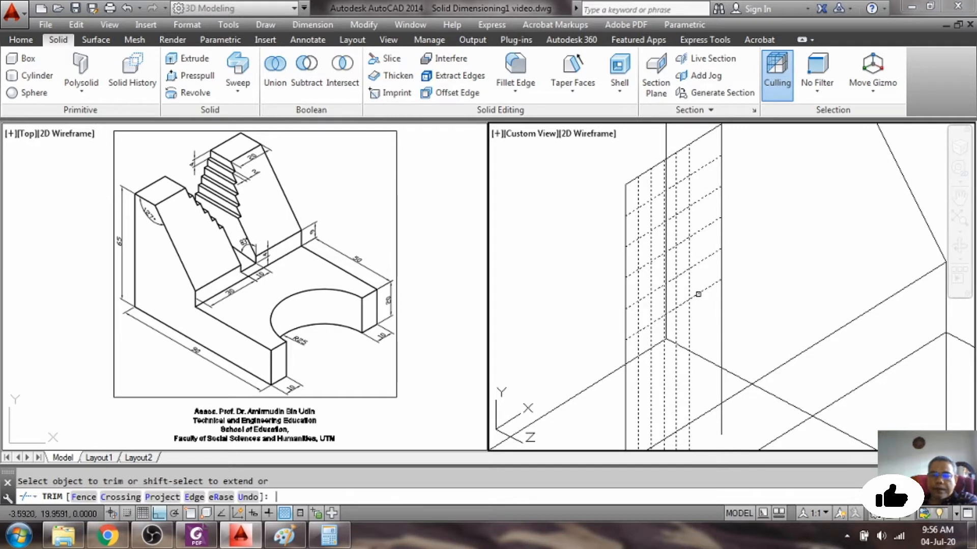
{"action": "left_click", "coordinate": [687, 328]}
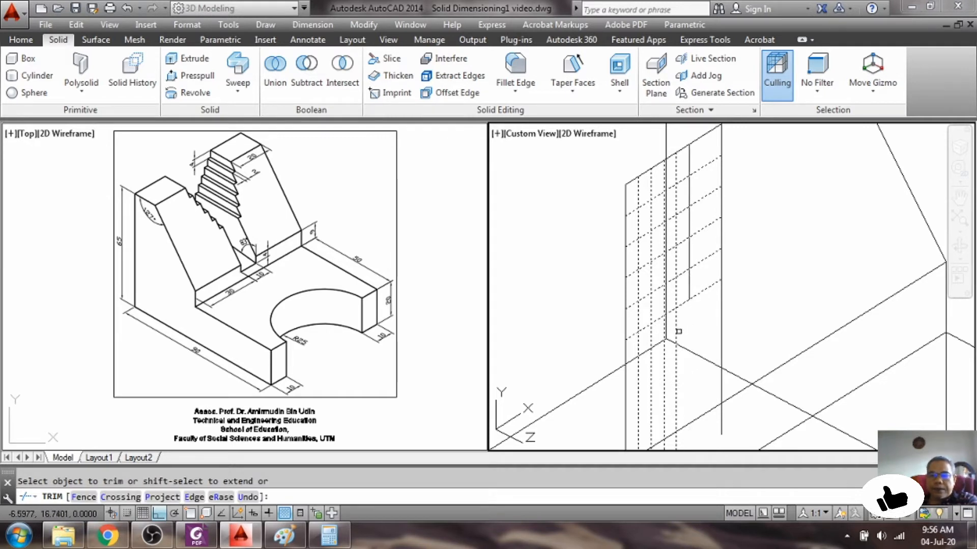
{"action": "left_click", "coordinate": [663, 364]}
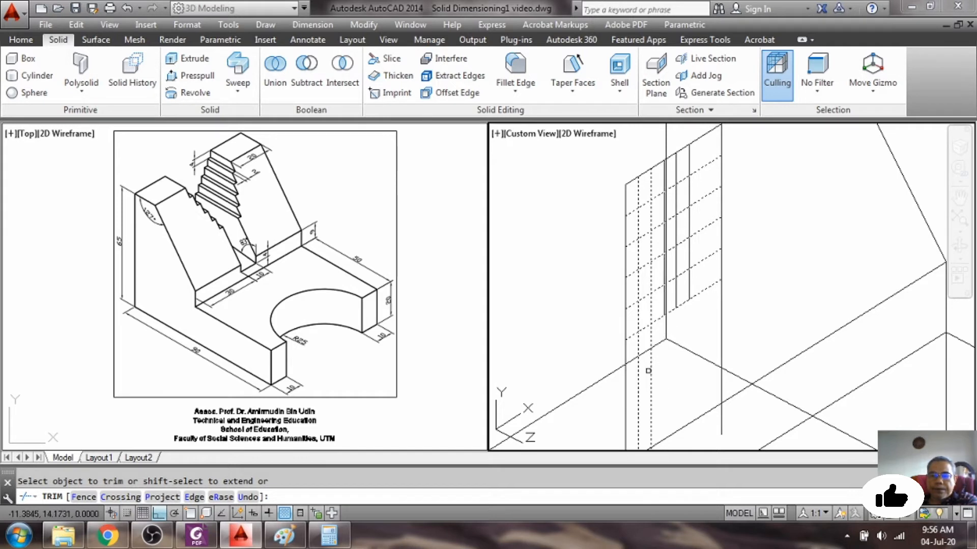
{"action": "left_click", "coordinate": [648, 371]}
{"action": "left_click", "coordinate": [649, 373]}
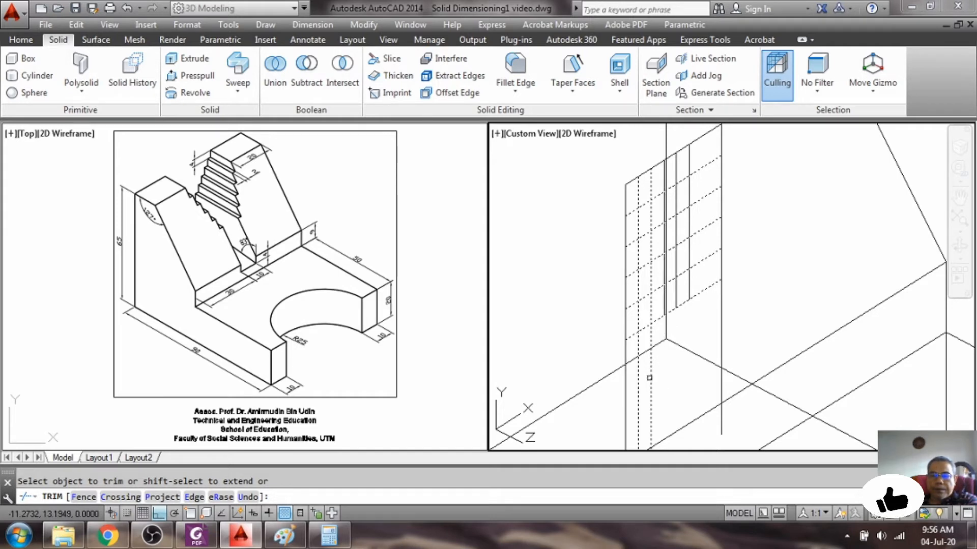
{"action": "left_click", "coordinate": [649, 378]}
{"action": "left_click", "coordinate": [639, 382]}
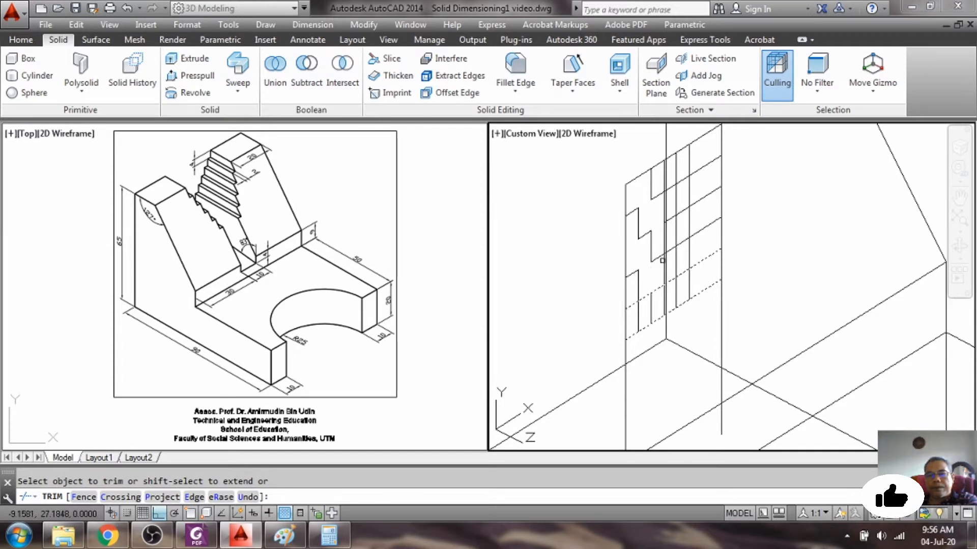
Trim the grid segments between the crossing lines to form the lower steps of the descending staircase outline.
{"action": "scroll", "coordinate": [665, 254], "scroll_direction": "up", "scroll_amount": 2}
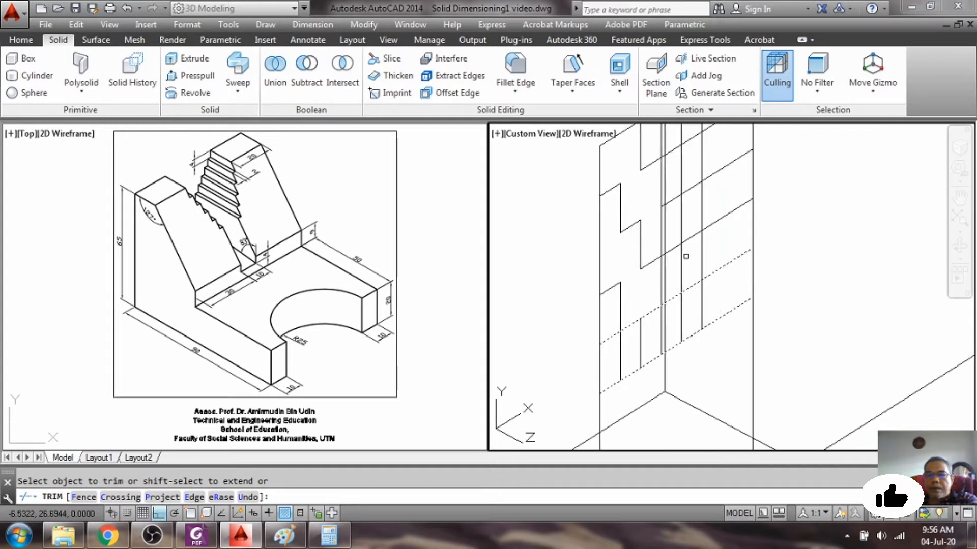
{"action": "scroll", "coordinate": [665, 254], "scroll_direction": "down", "scroll_amount": 4}
{"action": "scroll", "coordinate": [666, 255], "scroll_direction": "up", "scroll_amount": 4}
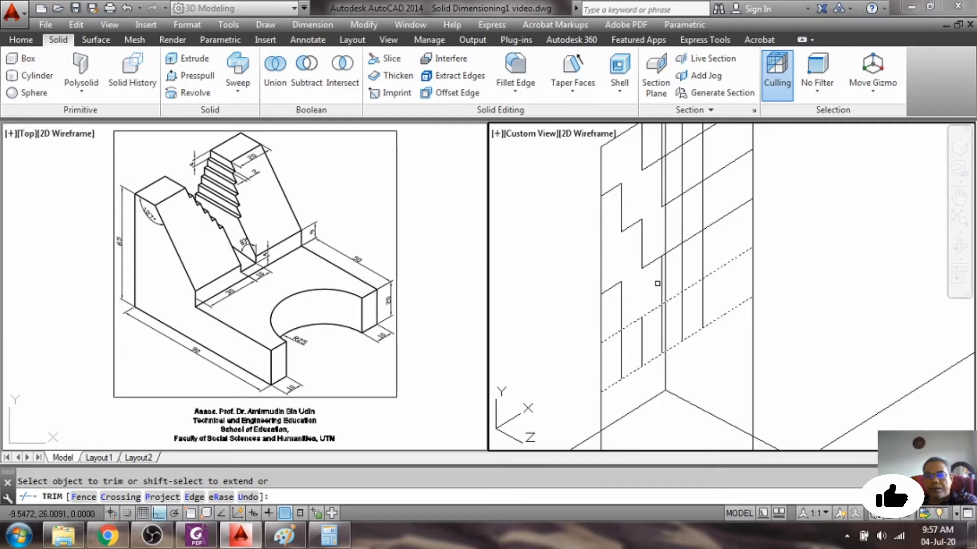
{"action": "left_click", "coordinate": [675, 247]}
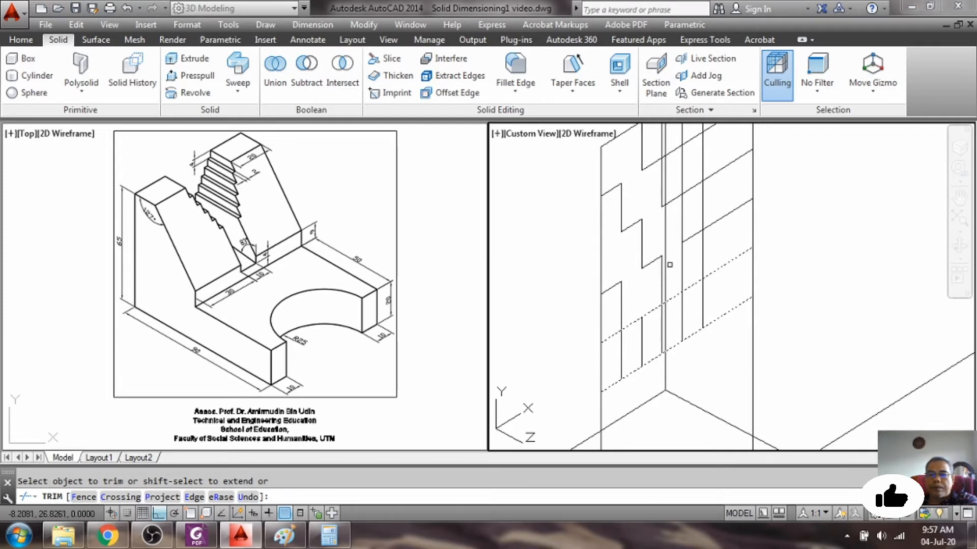
{"action": "left_click", "coordinate": [649, 311]}
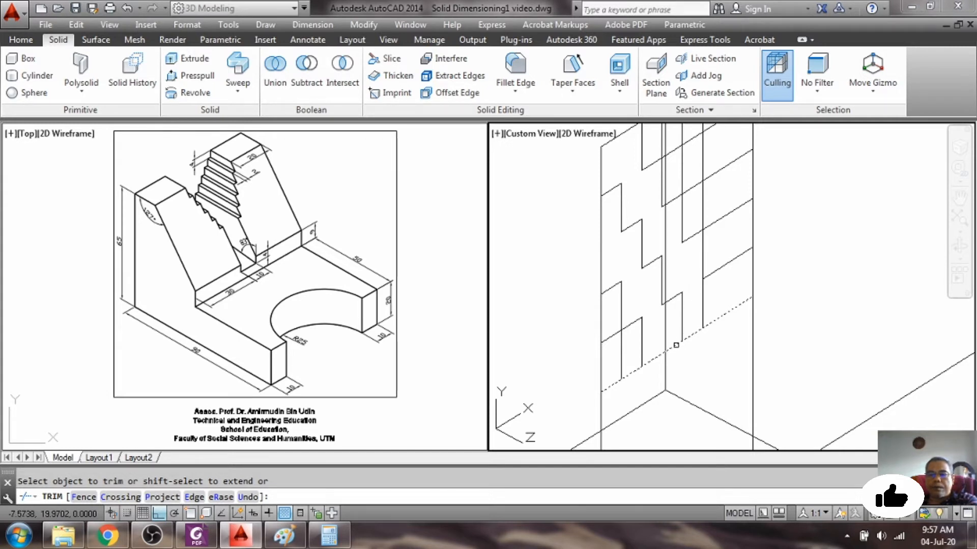
{"action": "left_click", "coordinate": [676, 346]}
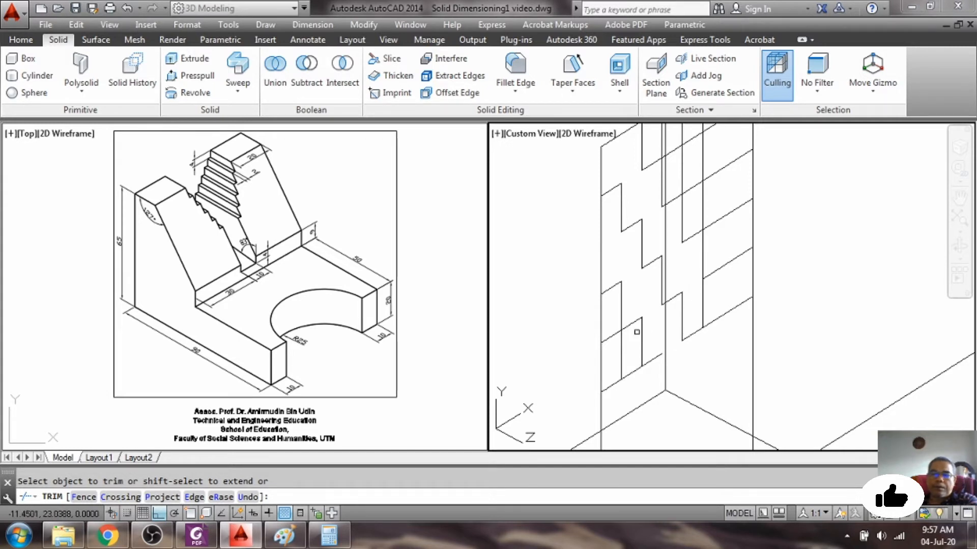
Erase the five leftover line segments below the staircase outline, beside the outermost vertical line.
{"action": "key", "text": "Escape"}
{"action": "type", "text": "e"}
{"action": "key", "text": "Return"}
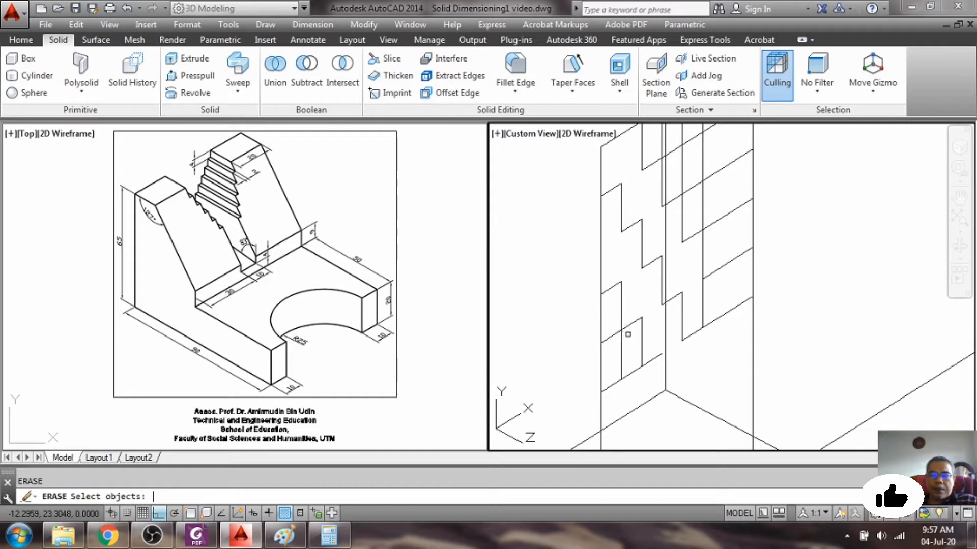
{"action": "left_click", "coordinate": [584, 278]}
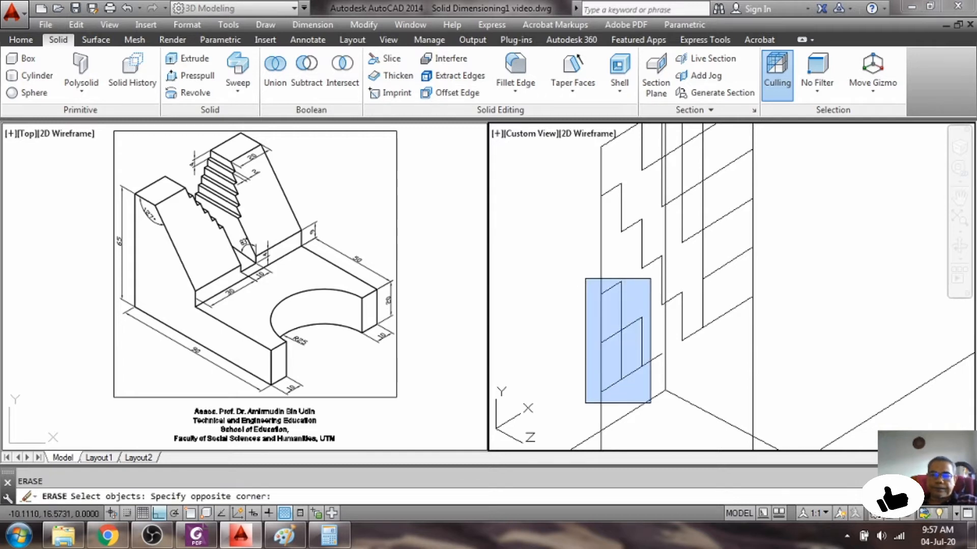
{"action": "left_click", "coordinate": [652, 407]}
{"action": "left_click", "coordinate": [610, 389]}
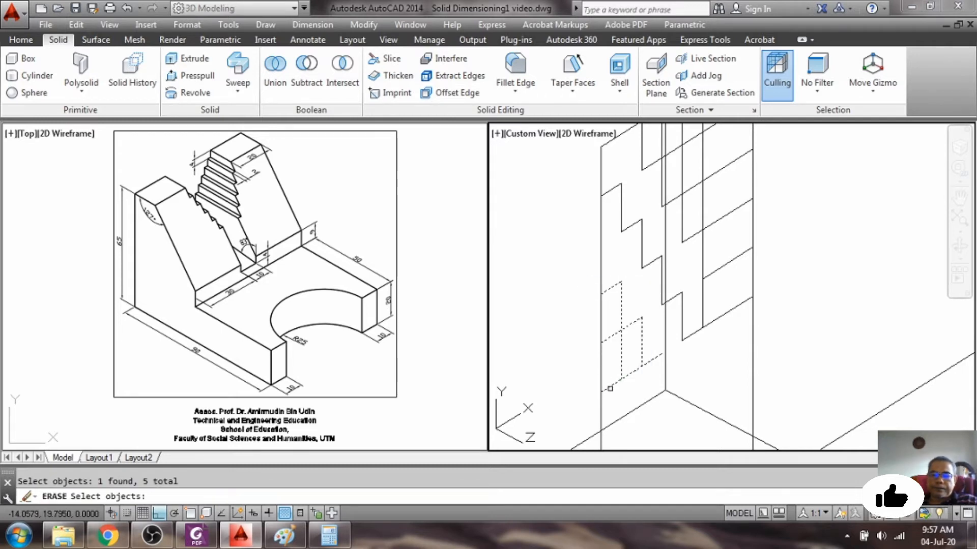
{"action": "key", "text": "Return"}
Erase the leftover vertical and parallel segments in the upper part of the profile with a window selection.
{"action": "scroll", "coordinate": [681, 331], "scroll_direction": "down", "scroll_amount": 2}
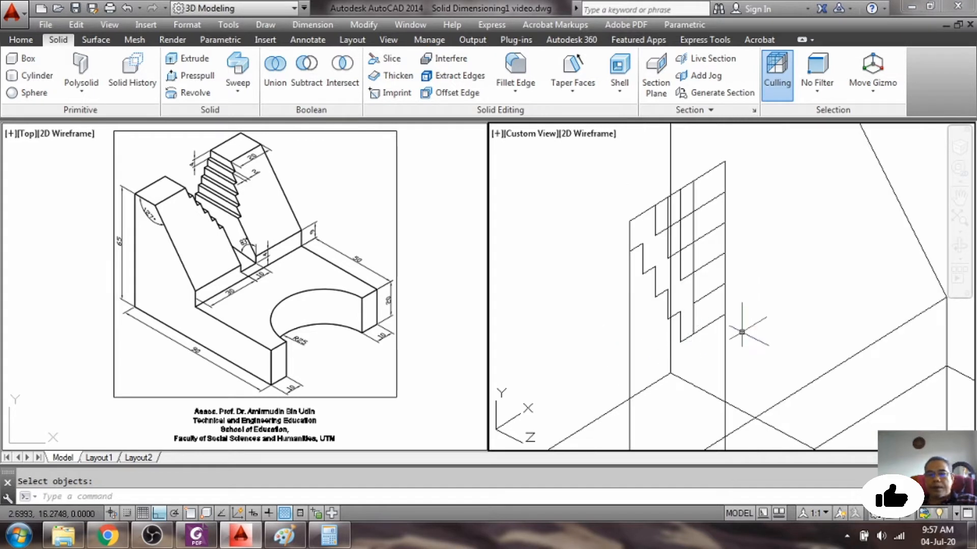
{"action": "scroll", "coordinate": [743, 332], "scroll_direction": "down", "scroll_amount": 1}
{"action": "scroll", "coordinate": [749, 285], "scroll_direction": "up", "scroll_amount": 2}
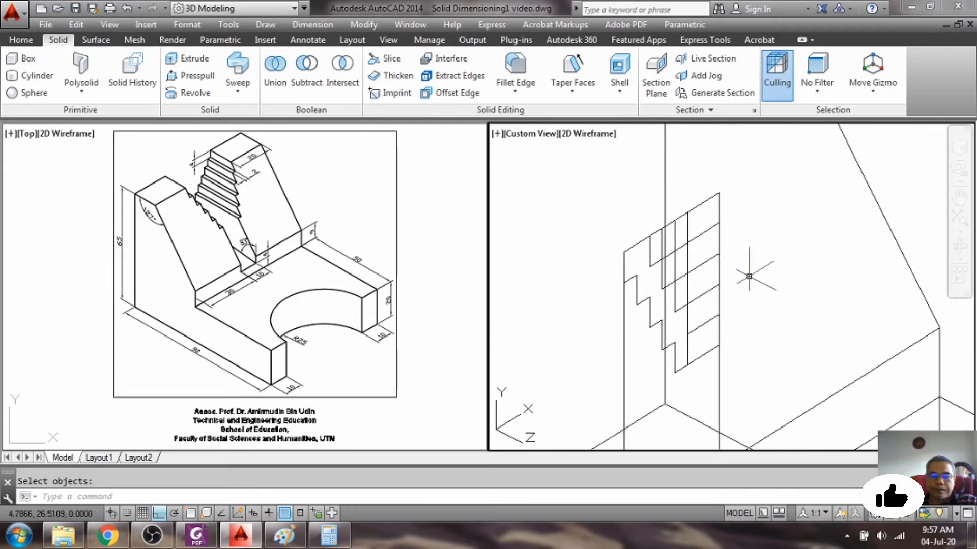
{"action": "key", "text": "Return"}
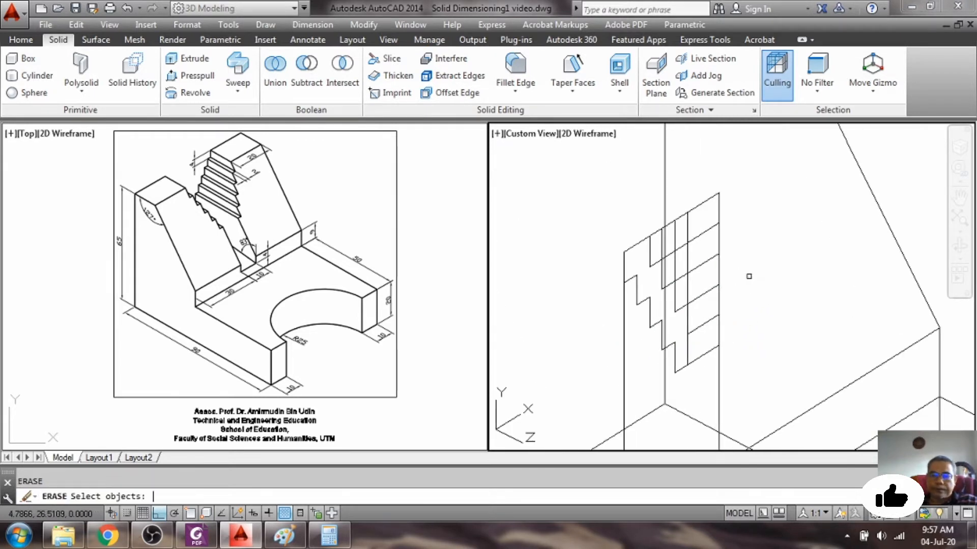
{"action": "left_click", "coordinate": [646, 198]}
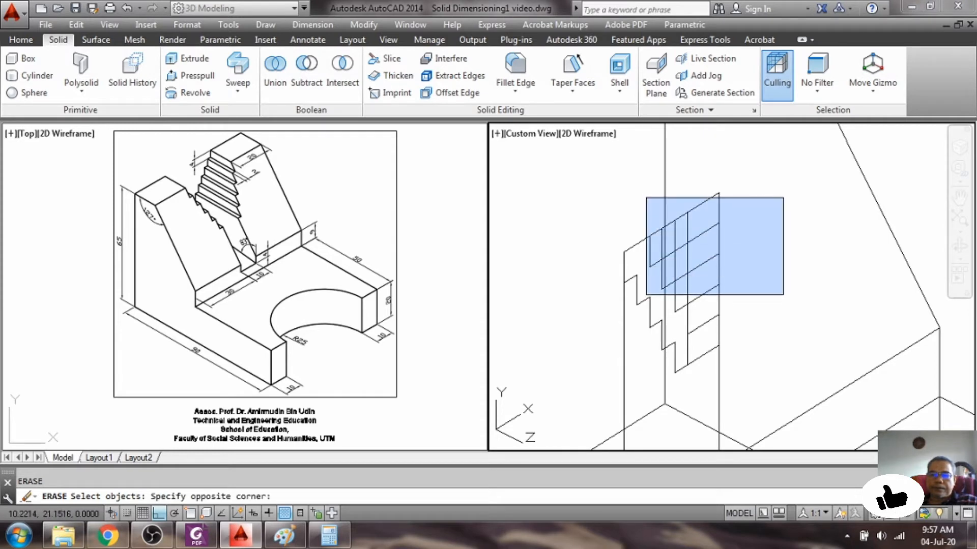
{"action": "left_click", "coordinate": [783, 294]}
{"action": "key", "text": "Return"}
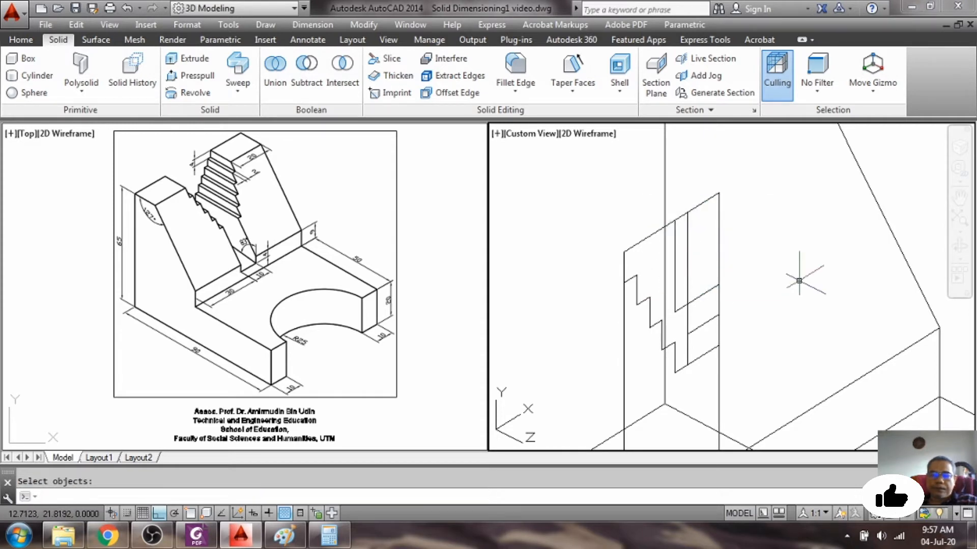
Erase the remaining two vertical and two parallel segments inside the stepped profile.
{"action": "key", "text": "Return"}
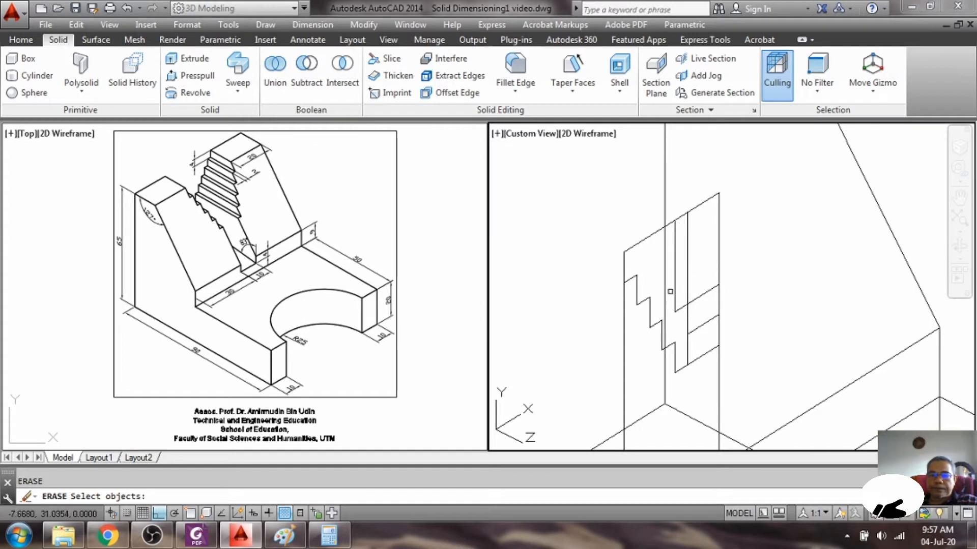
{"action": "left_click", "coordinate": [676, 294]}
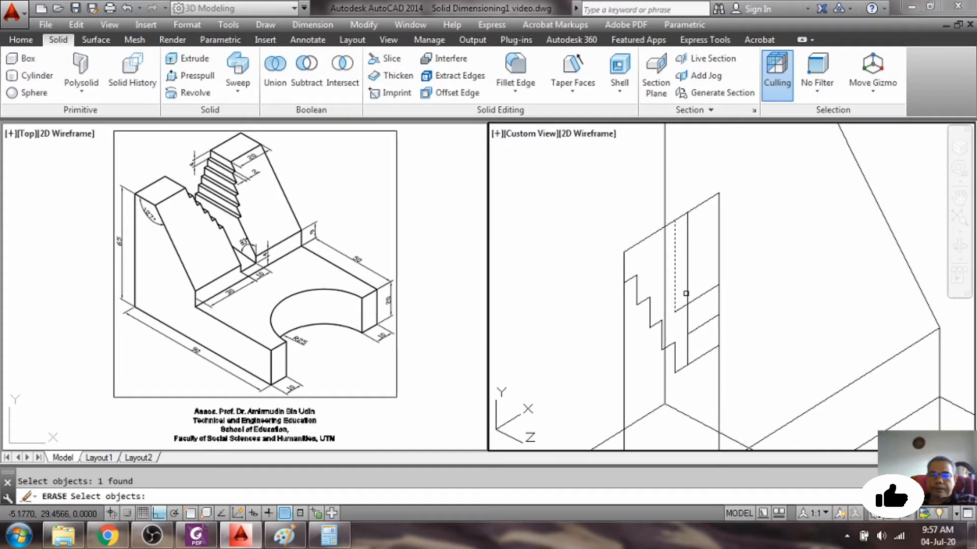
{"action": "left_click", "coordinate": [687, 295]}
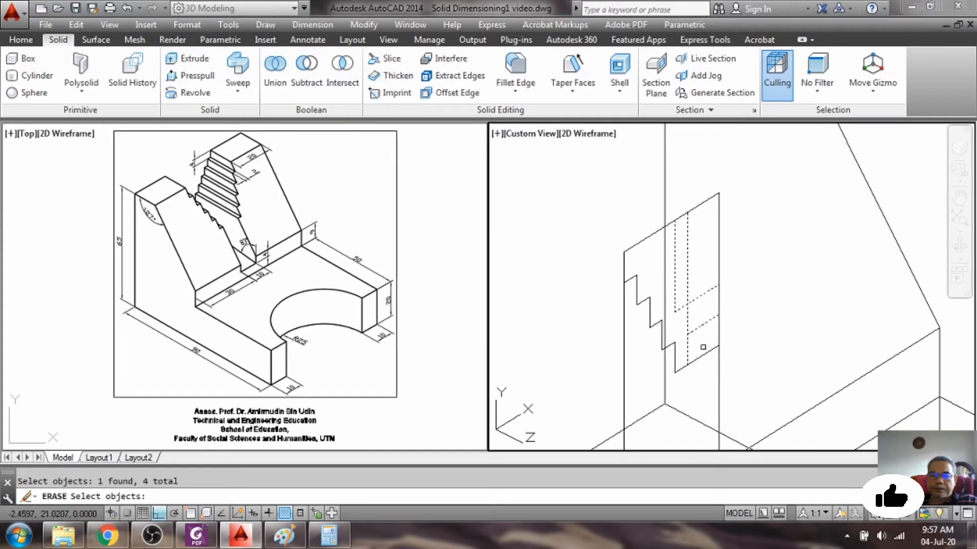
{"action": "key", "text": "Return"}
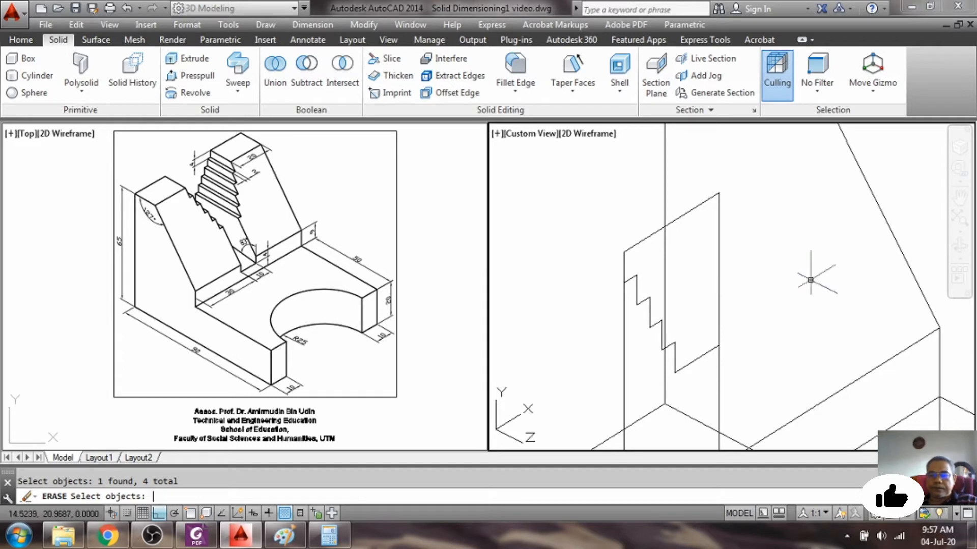
Trim the outermost vertical line below the first step, using the uppermost step edge as the cutting edge.
{"action": "scroll", "coordinate": [810, 280], "scroll_direction": "down", "scroll_amount": 3}
{"action": "scroll", "coordinate": [756, 306], "scroll_direction": "up", "scroll_amount": 2}
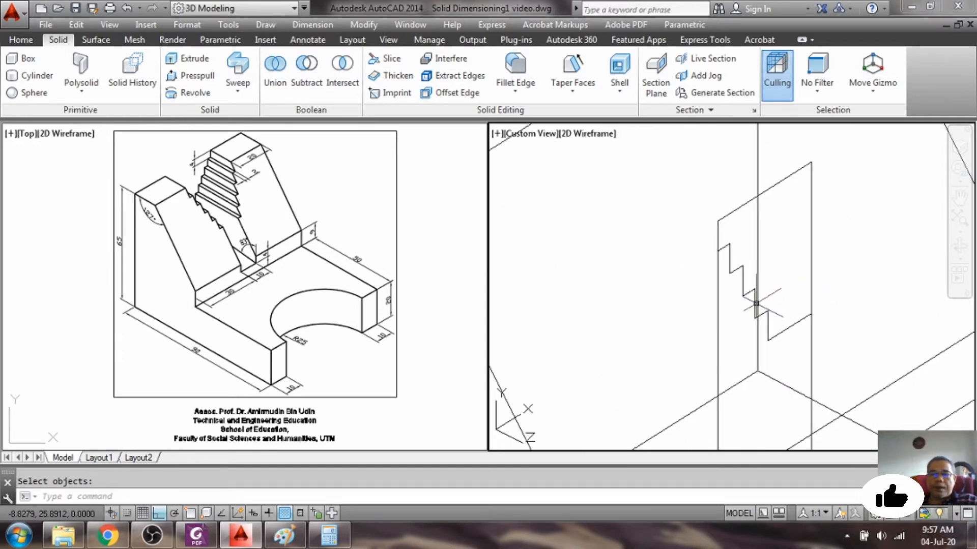
{"action": "type", "text": "trim"}
{"action": "key", "text": "Return"}
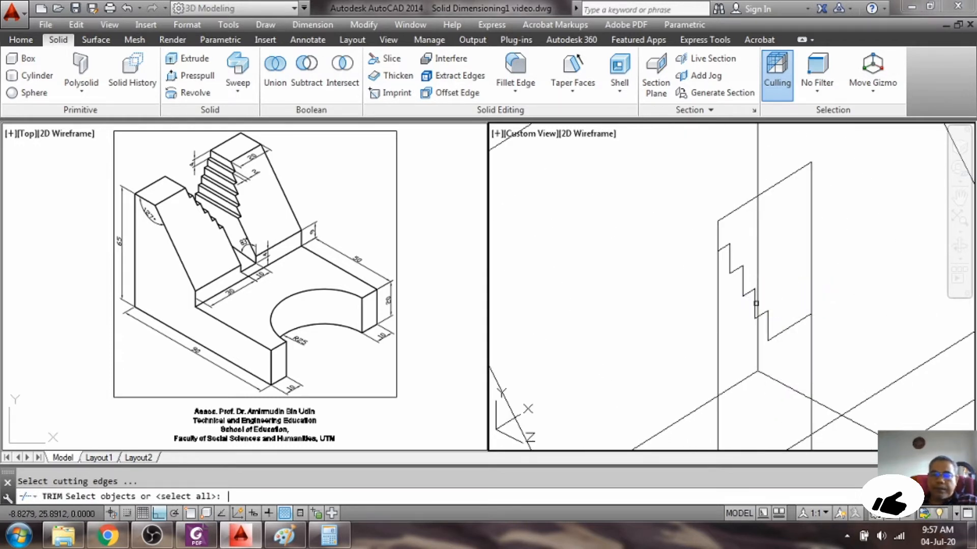
{"action": "left_click", "coordinate": [726, 247]}
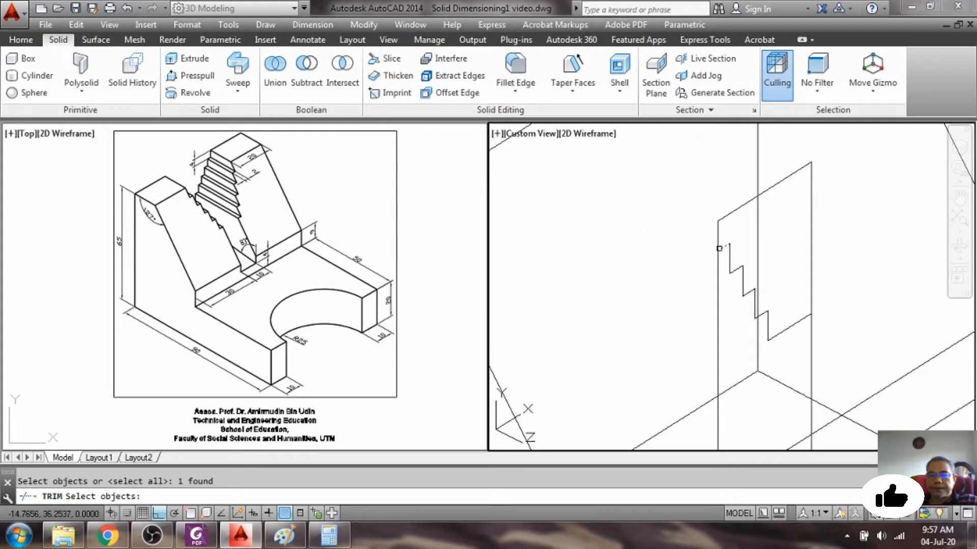
{"action": "key", "text": "Return"}
{"action": "left_click", "coordinate": [716, 278]}
{"action": "key", "text": "Return"}
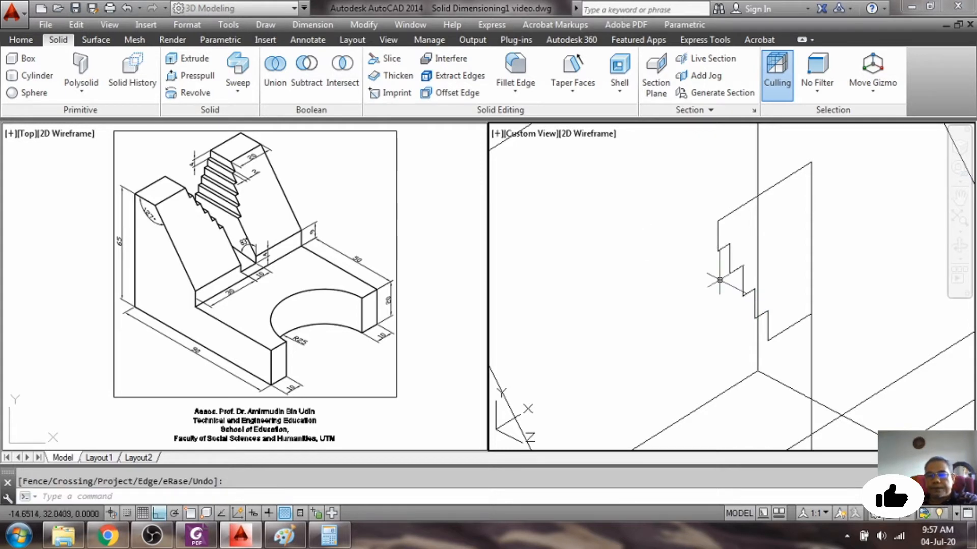
{"action": "scroll", "coordinate": [796, 283], "scroll_direction": "down", "scroll_amount": 3}
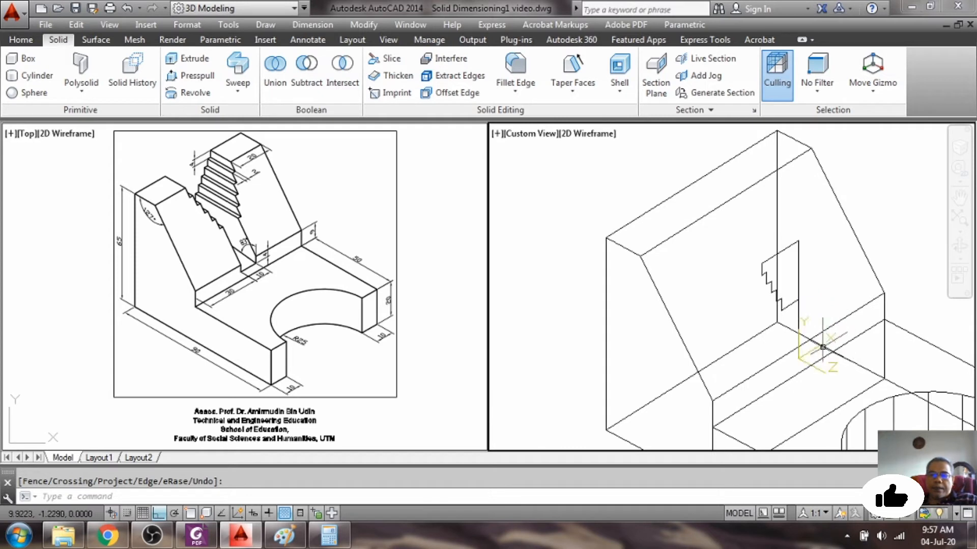
{"action": "scroll", "coordinate": [804, 327], "scroll_direction": "up", "scroll_amount": 2}
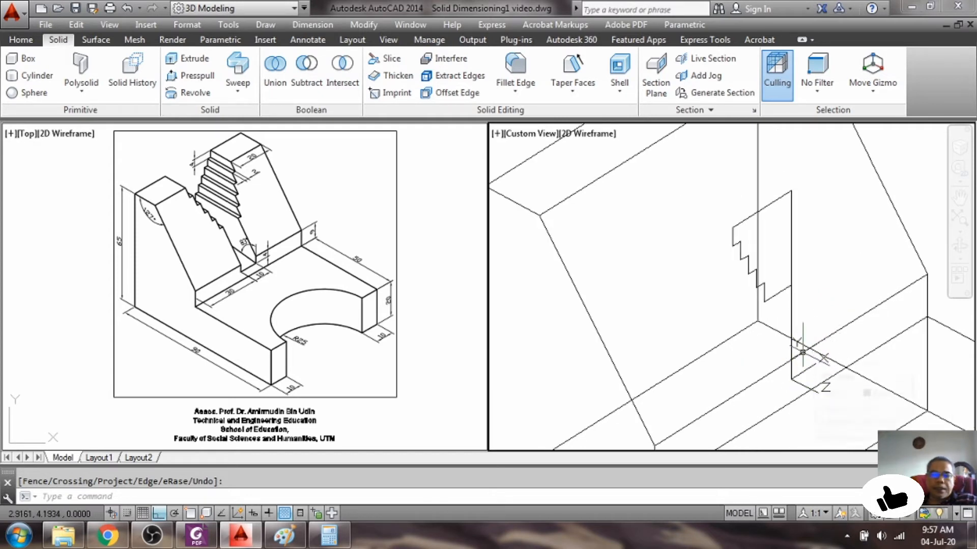
Offset the vertical centre line of the profile by 5 toward the staircase side.
{"action": "type", "text": "off"}
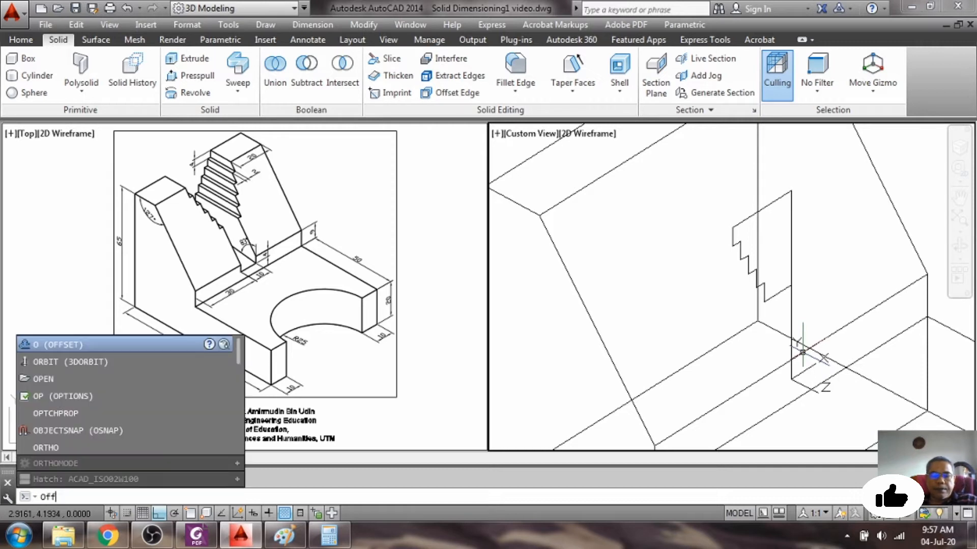
{"action": "type", "text": "s"}
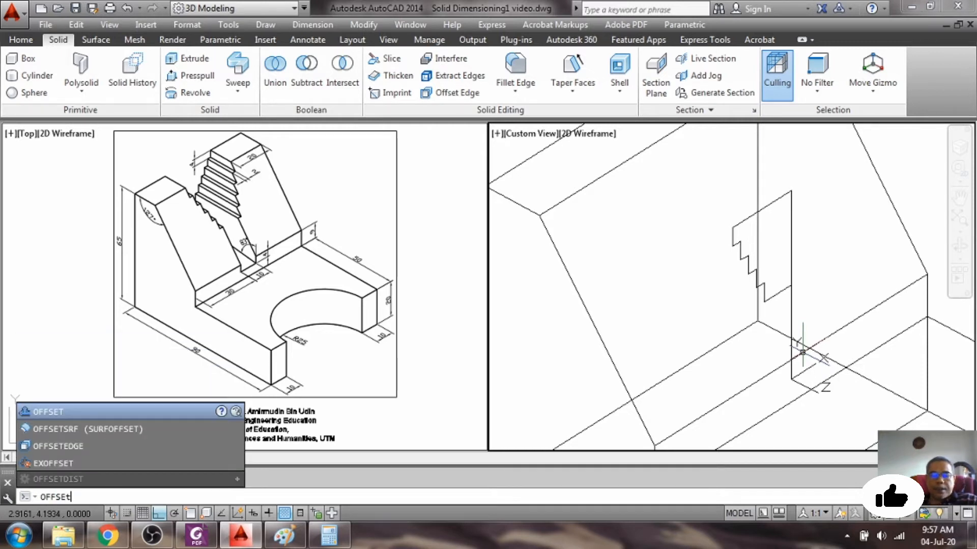
{"action": "key", "text": "Return"}
{"action": "type", "text": "5"}
{"action": "key", "text": "Return"}
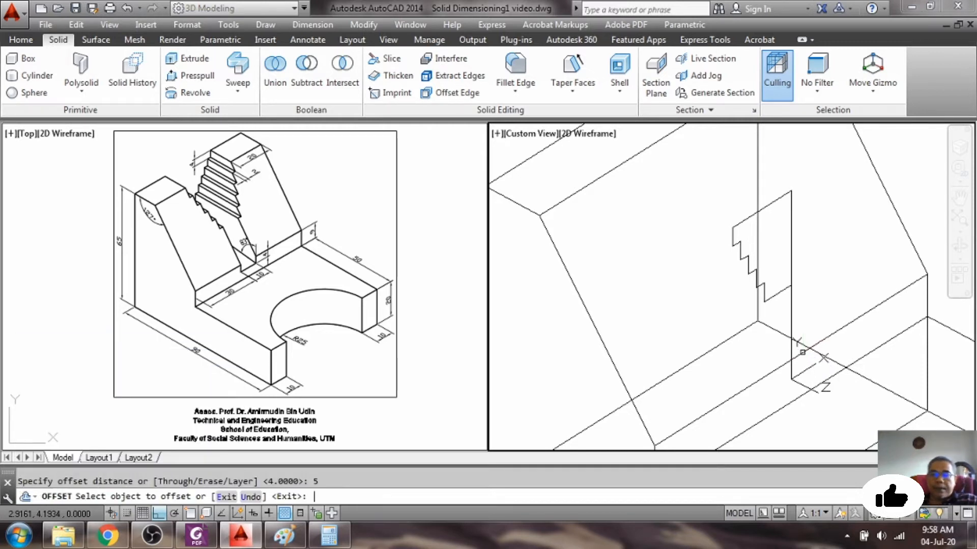
{"action": "left_click", "coordinate": [790, 318]}
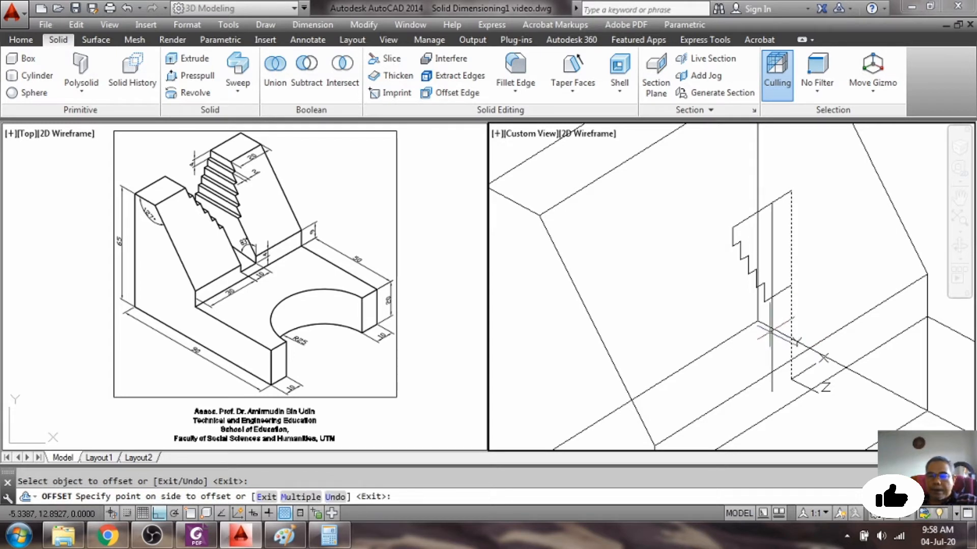
{"action": "left_click", "coordinate": [751, 328]}
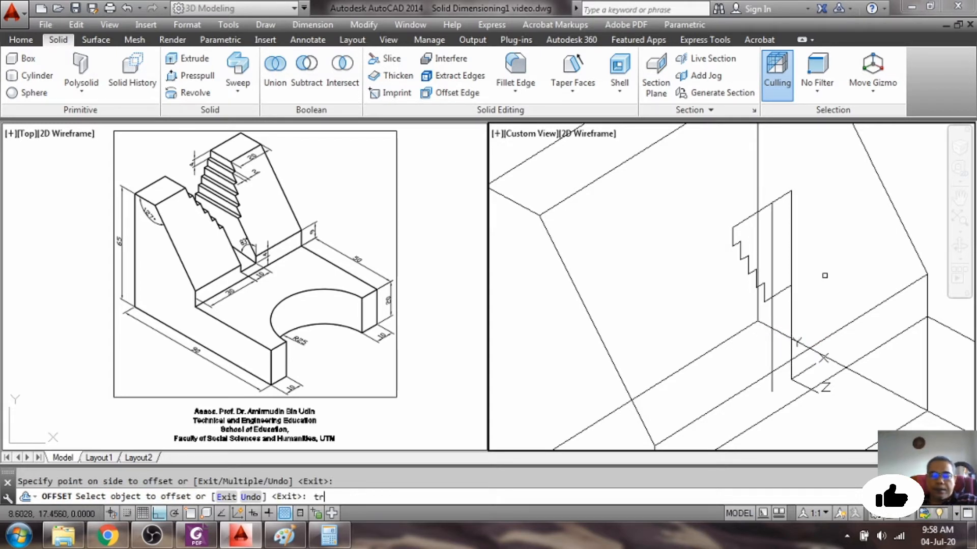
{"action": "key", "text": "Return"}
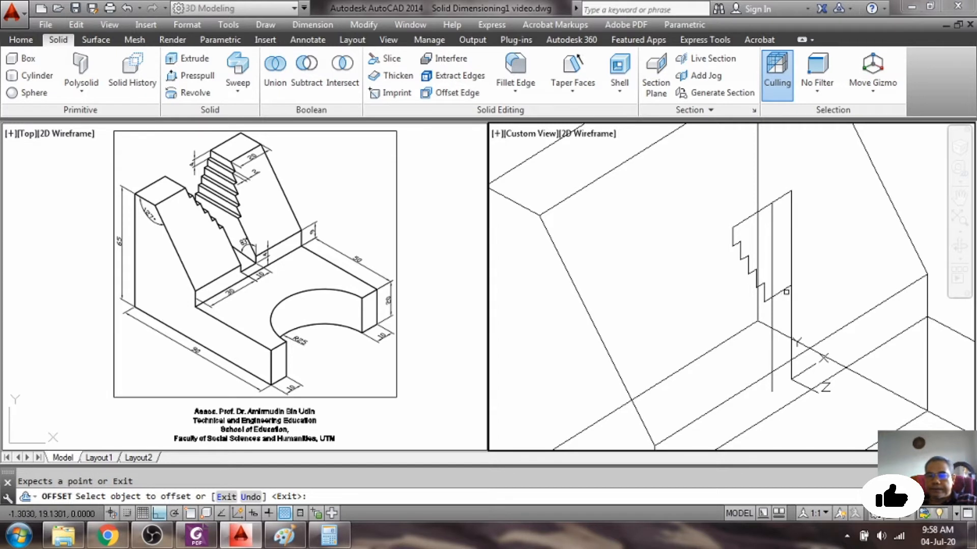
{"action": "left_click", "coordinate": [784, 292]}
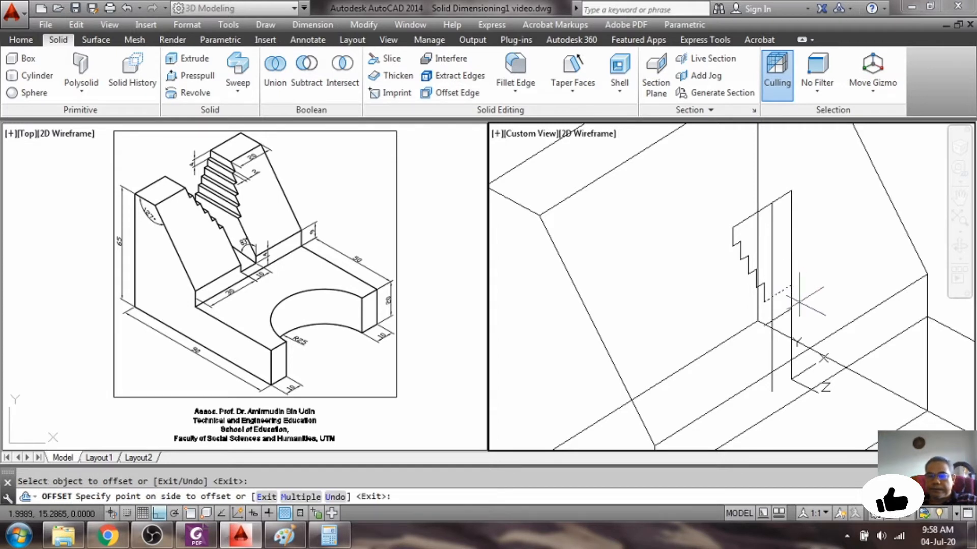
{"action": "key", "text": "Escape"}
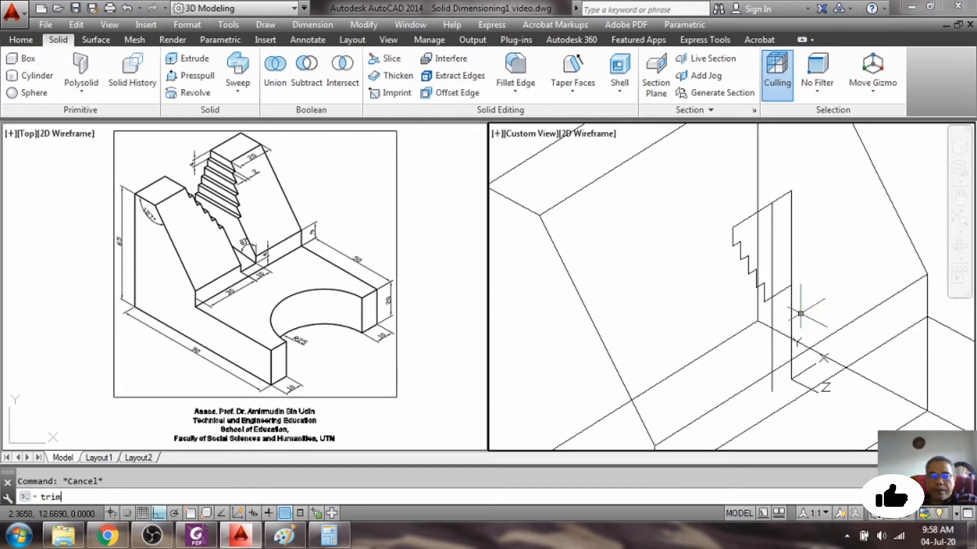
Trim the new offset line above the lowest step edge, and that step edge between the offset line and the centre line.
{"action": "key", "text": "Return"}
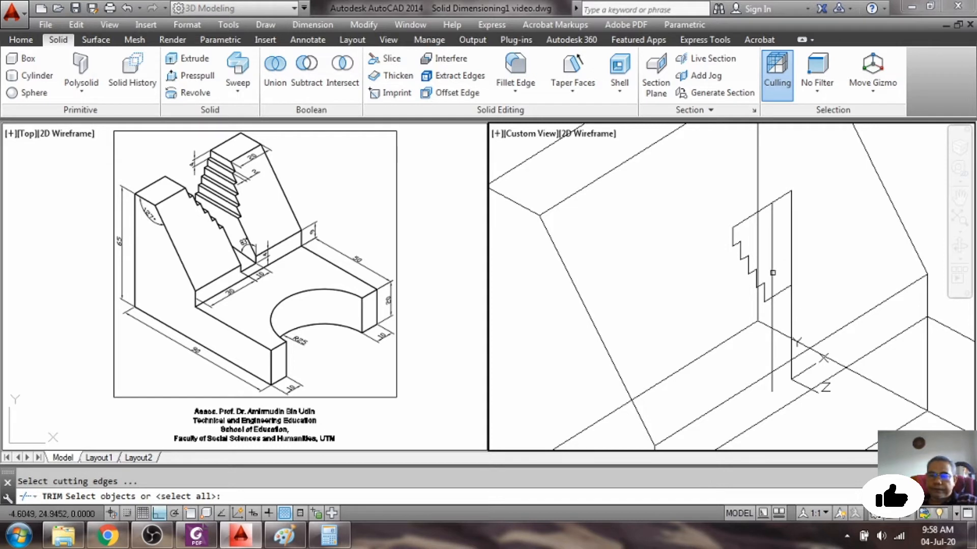
{"action": "left_click", "coordinate": [773, 273]}
{"action": "key", "text": "Return"}
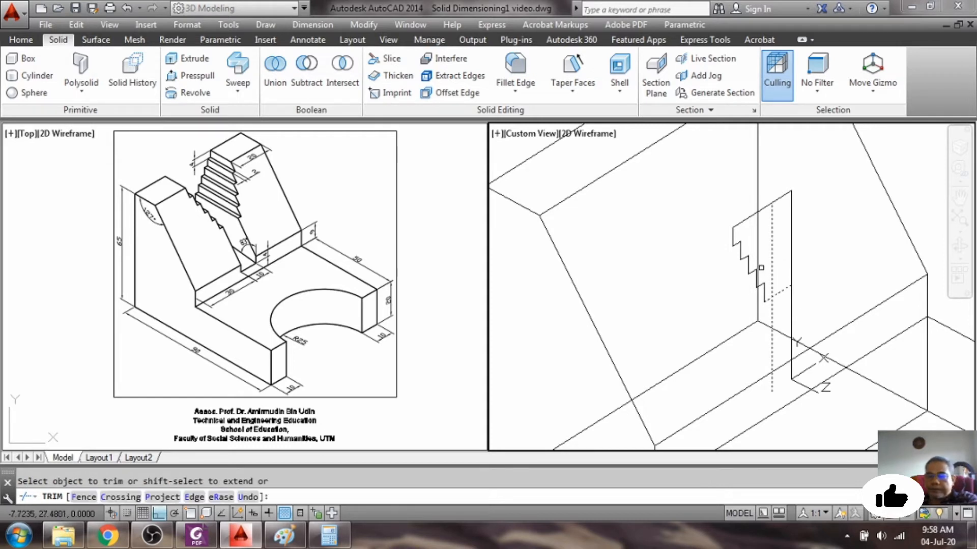
{"action": "left_click", "coordinate": [772, 267]}
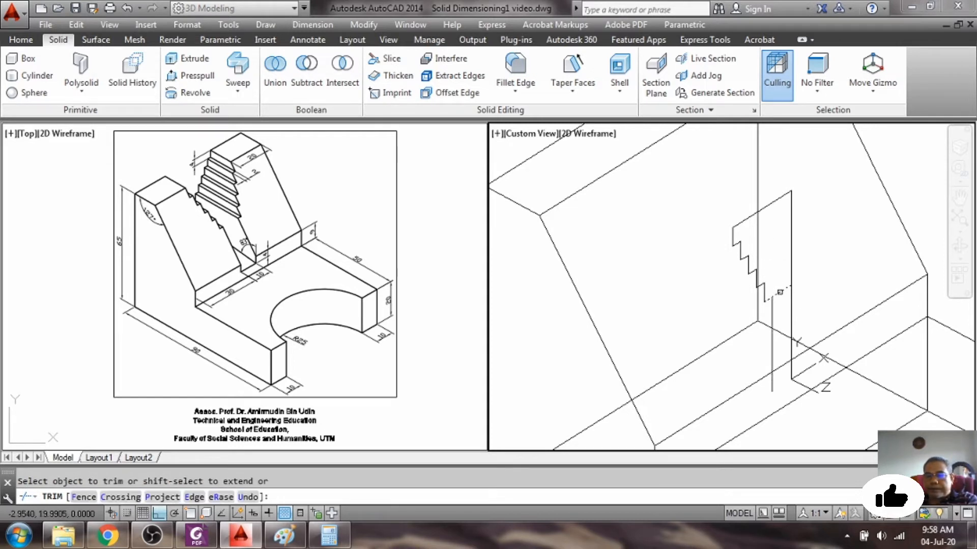
{"action": "key", "text": "Return"}
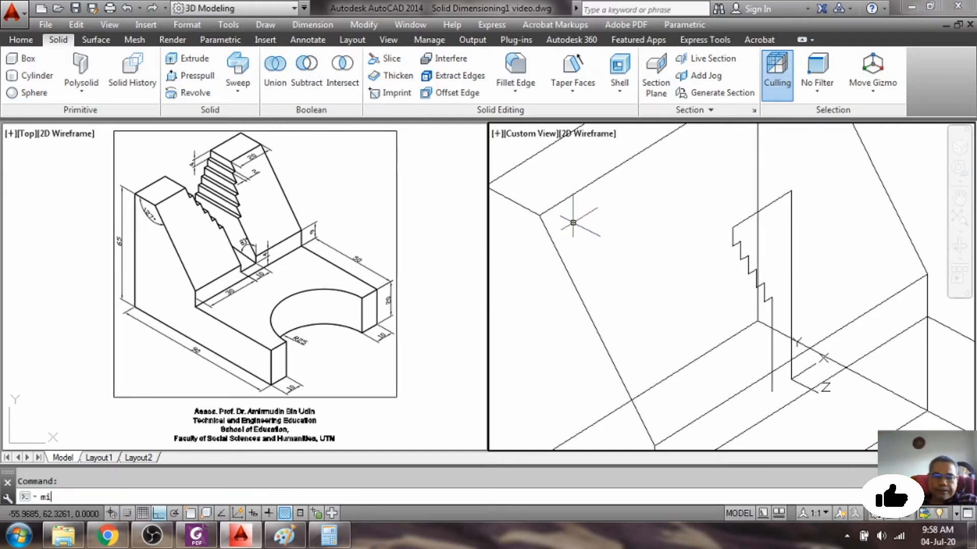
Mirror the staircase segments and the offset vertical line about the vertical centre line, keeping the source objects.
{"action": "type", "text": "mirror"}
{"action": "key", "text": "Return"}
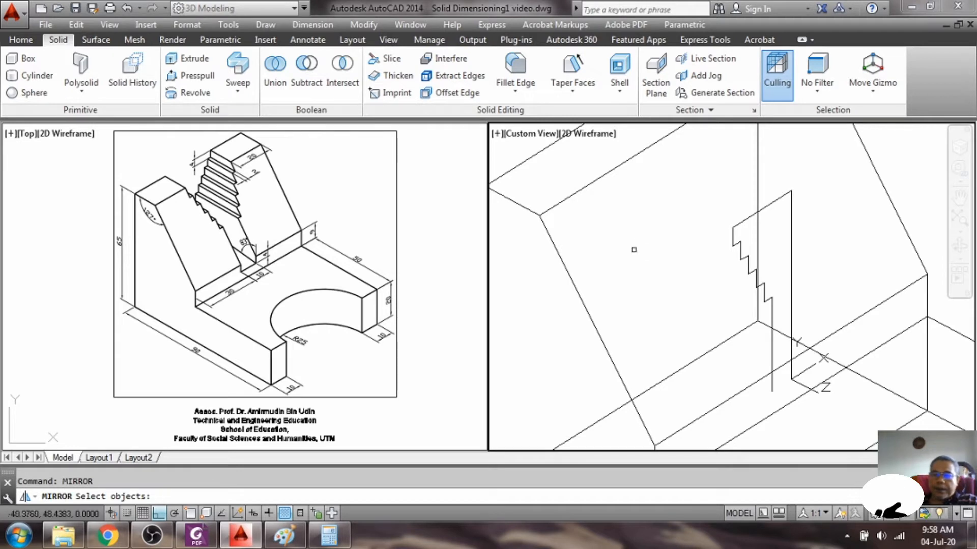
{"action": "left_click", "coordinate": [663, 183]}
{"action": "left_click", "coordinate": [778, 397]}
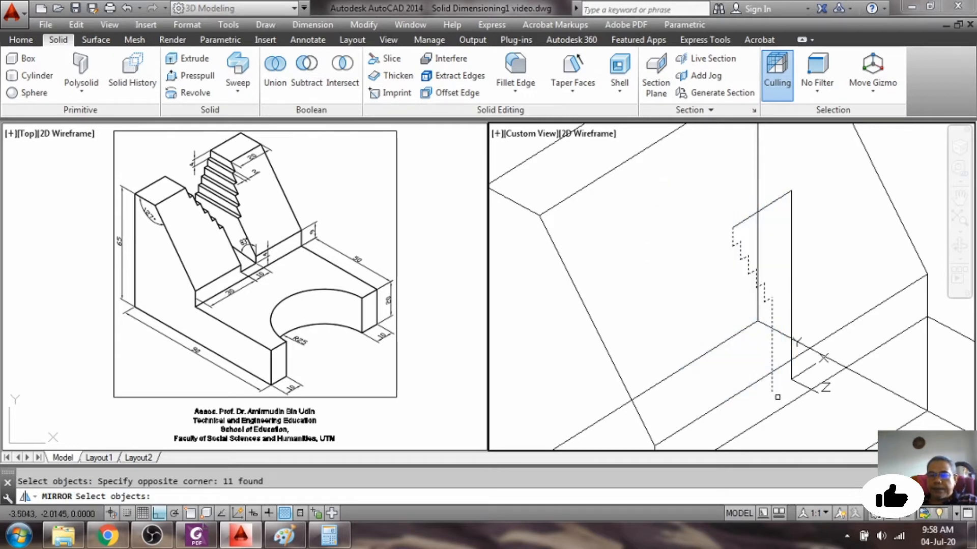
{"action": "key", "text": "Return"}
{"action": "type", "text": "en"}
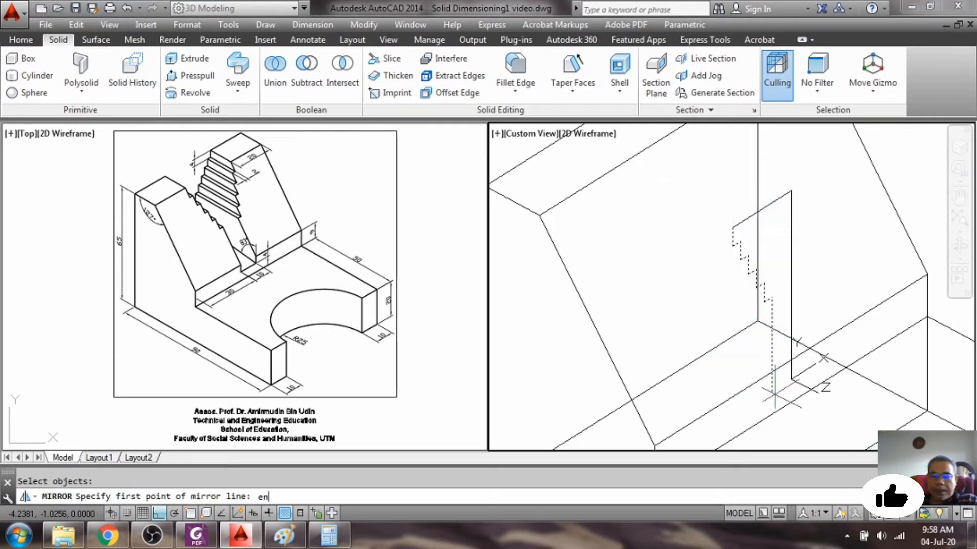
{"action": "type", "text": "d"}
{"action": "key", "text": "Return"}
{"action": "left_click", "coordinate": [790, 192]}
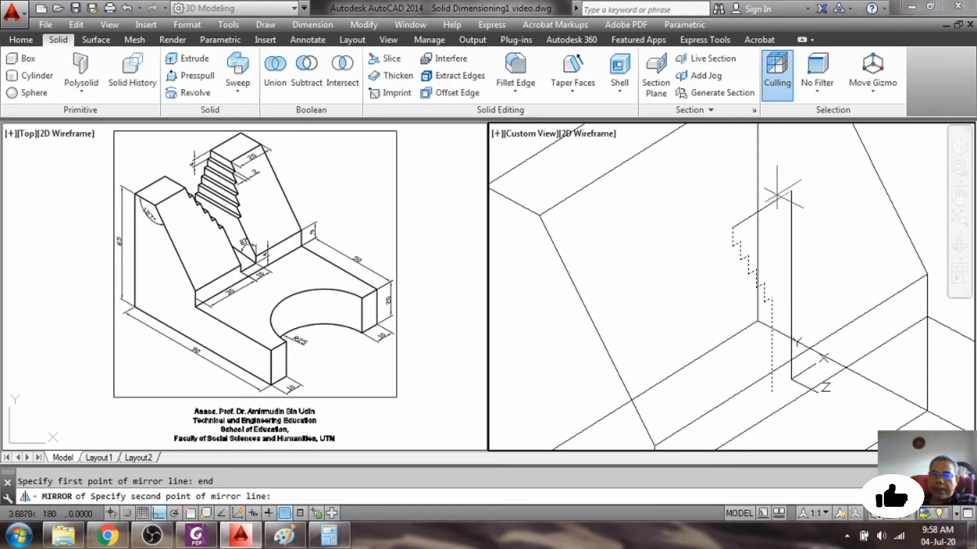
{"action": "left_click", "coordinate": [789, 360]}
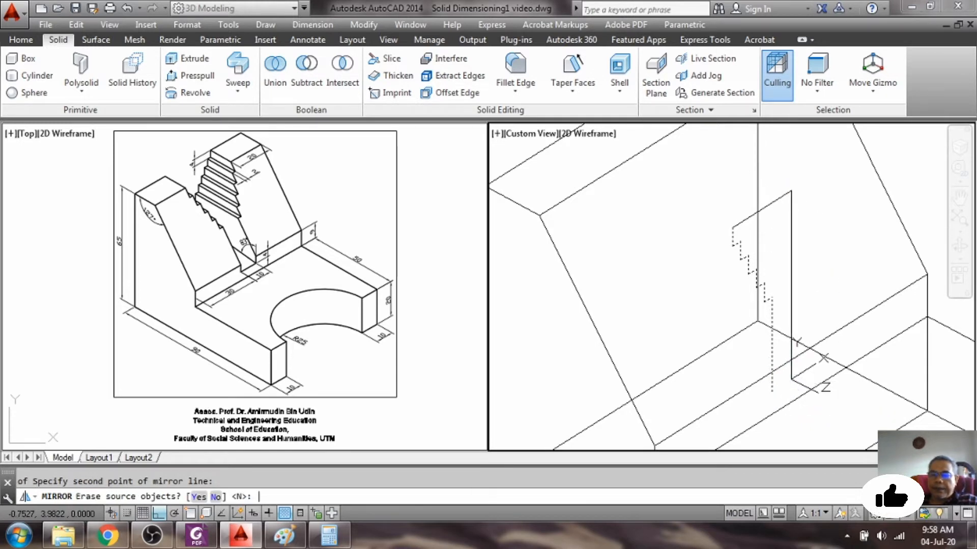
{"action": "key", "text": "Return"}
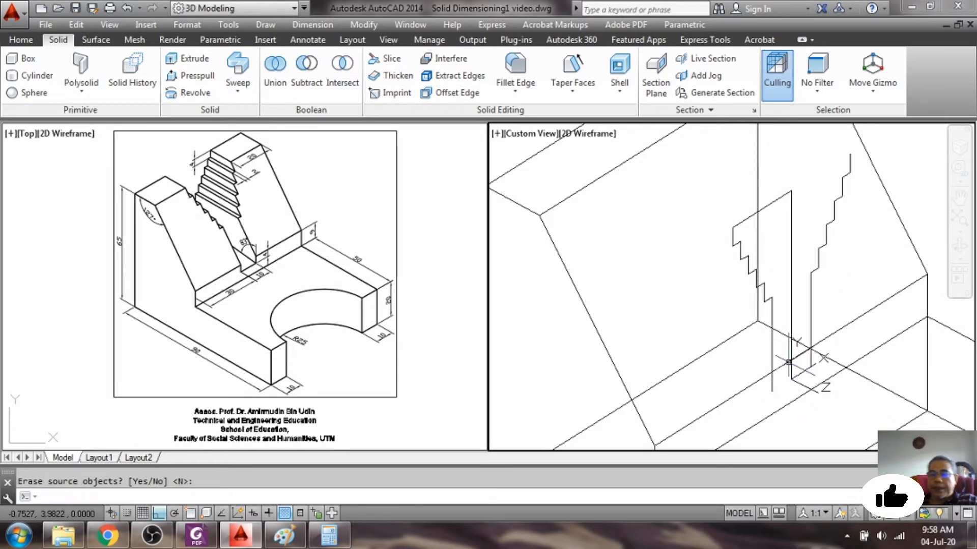
Stretch the profile's top edge from the centre line to the upper endpoint of the mirrored staircase.
{"action": "left_click", "coordinate": [779, 197]}
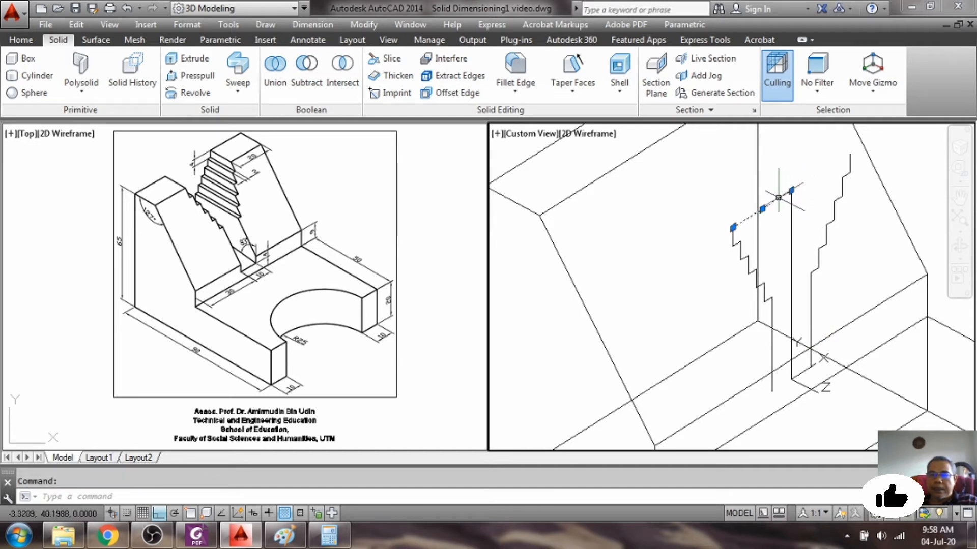
{"action": "key", "text": "Escape"}
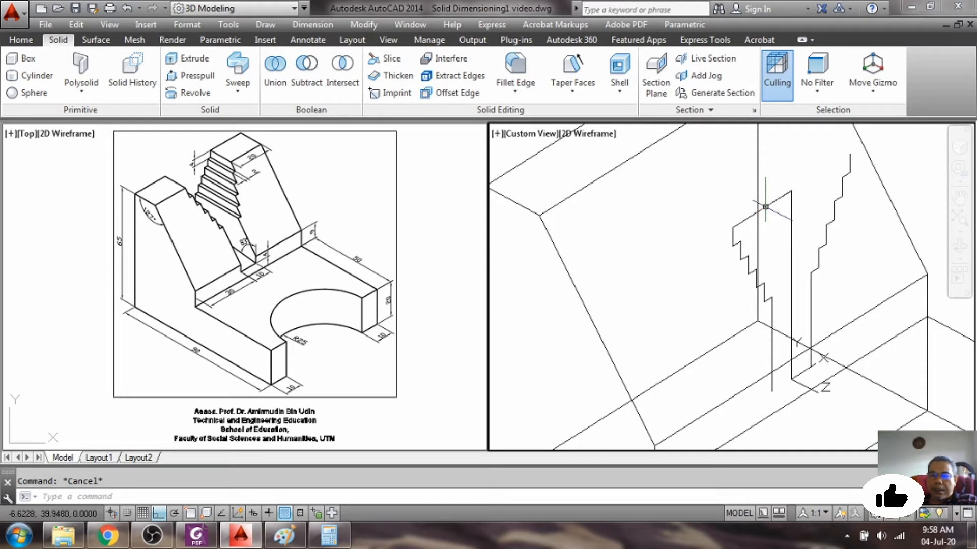
{"action": "left_click", "coordinate": [765, 207]}
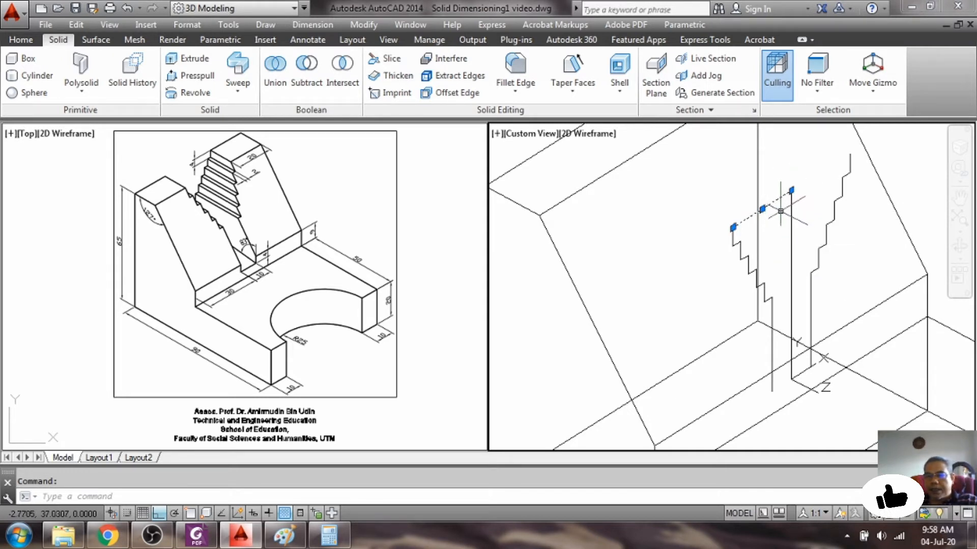
{"action": "mouse_move", "coordinate": [790, 192]}
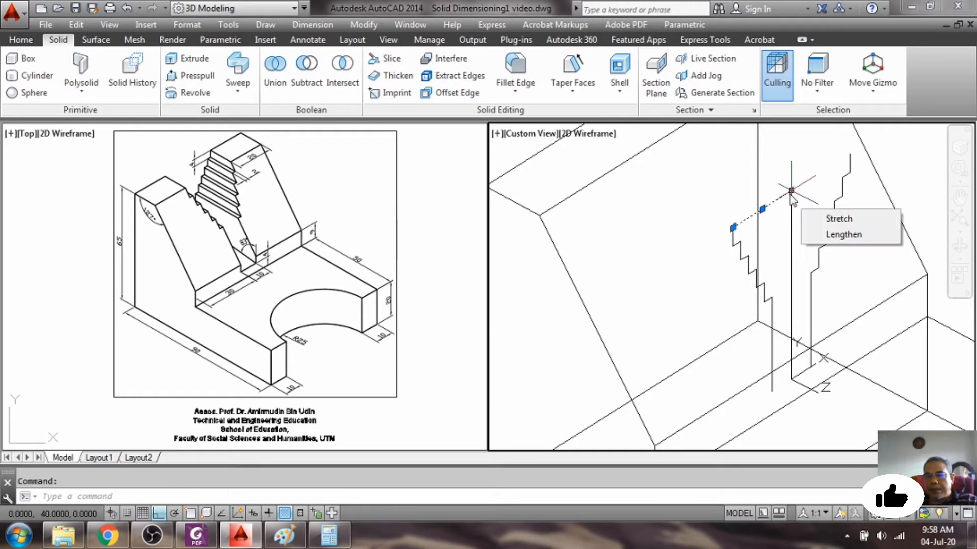
{"action": "left_click", "coordinate": [790, 191]}
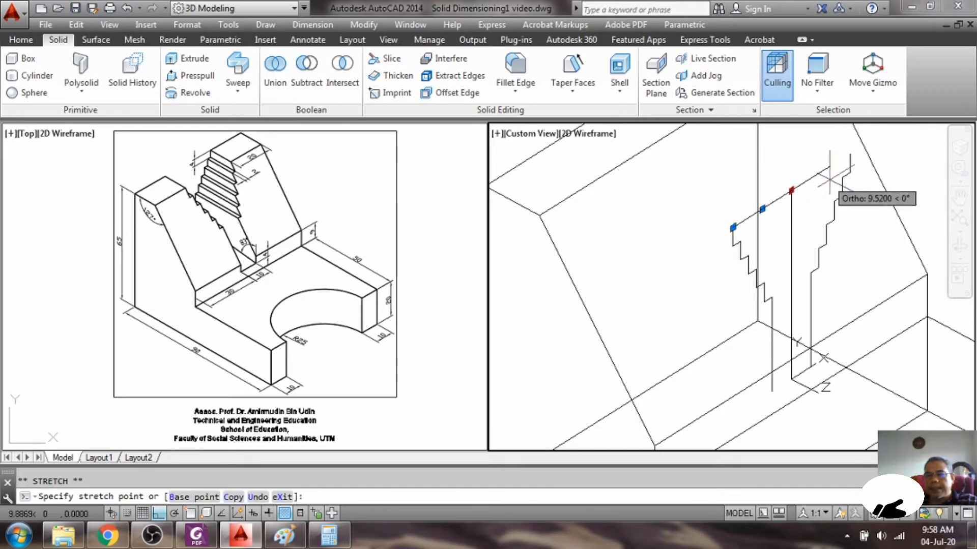
{"action": "type", "text": "end"}
{"action": "key", "text": "Return"}
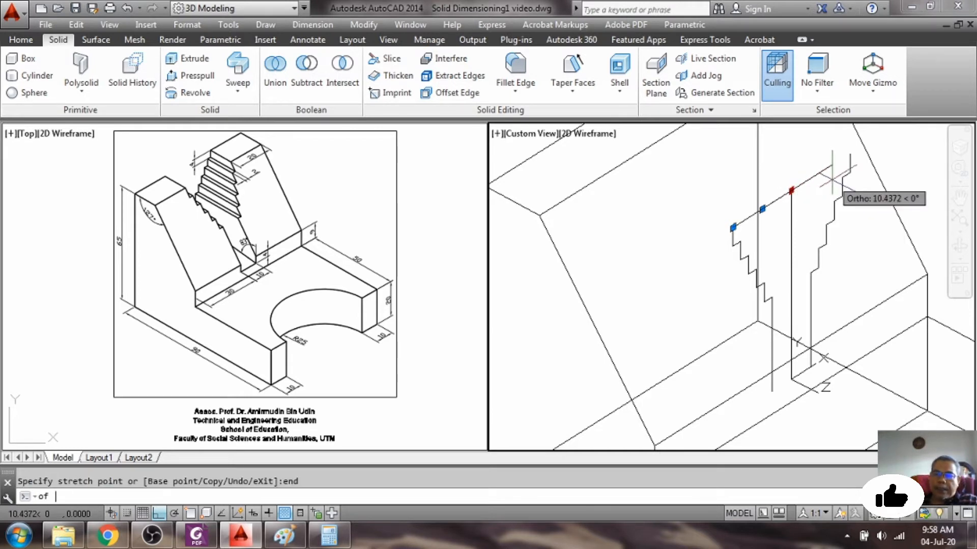
{"action": "left_click", "coordinate": [849, 154]}
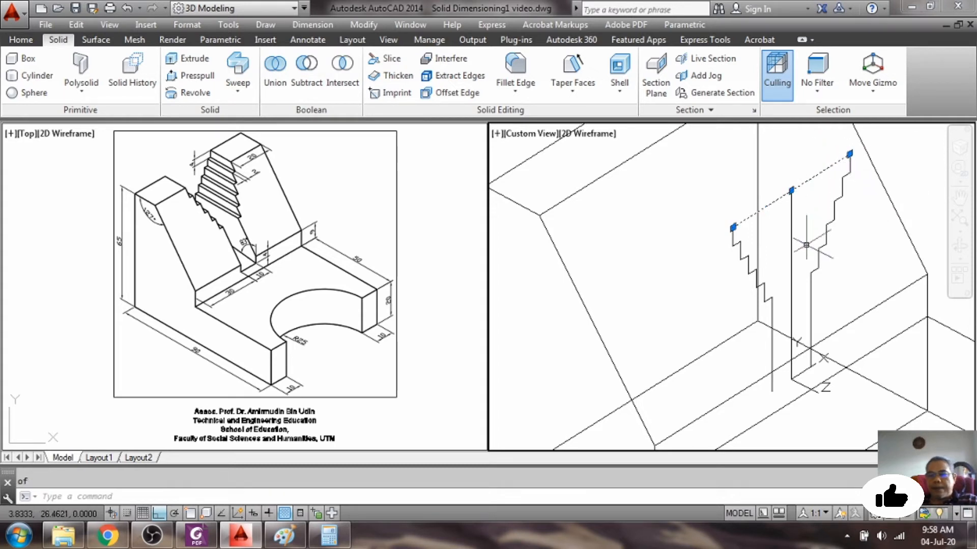
{"action": "key", "text": "Escape"}
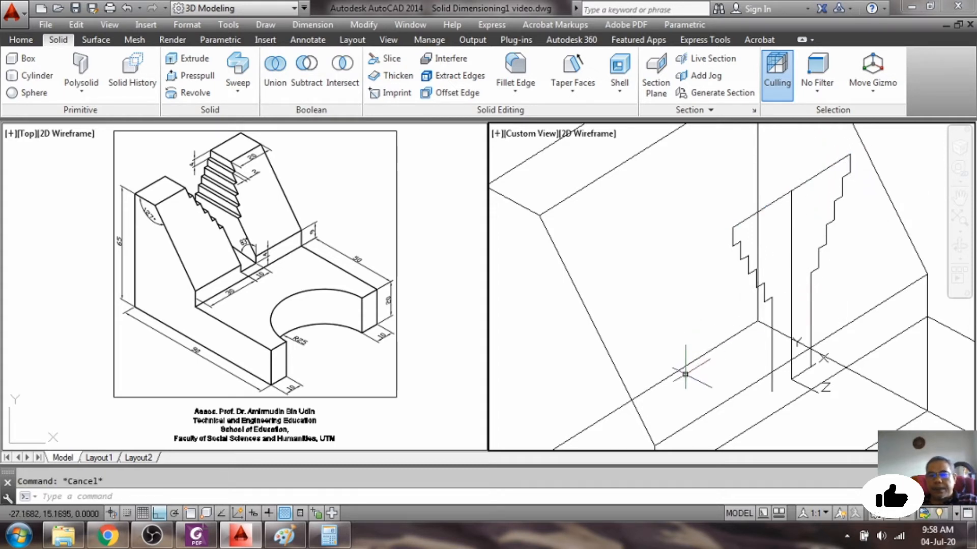
Draw a line between the lower endpoints of the two outer vertical lines to close the profile's bottom.
{"action": "type", "text": "l"}
{"action": "key", "text": "Return"}
{"action": "type", "text": "ecify first point: e"}
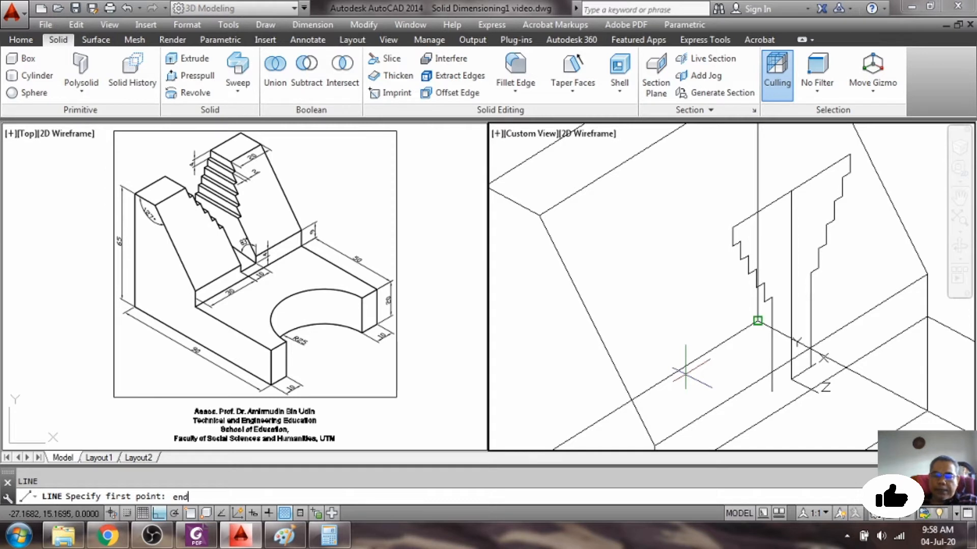
{"action": "type", "text": "nd"}
{"action": "key", "text": "Return"}
{"action": "left_click", "coordinate": [770, 390]}
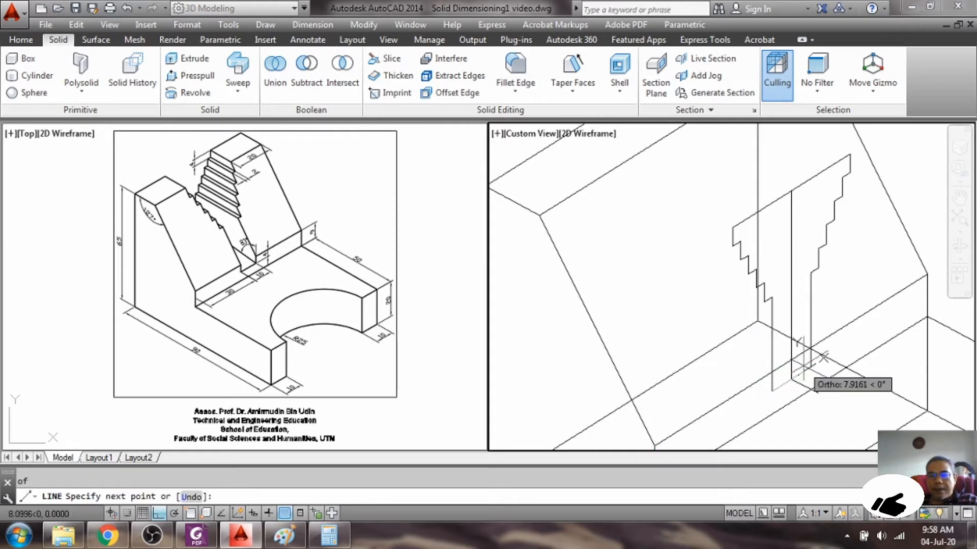
{"action": "type", "text": "end"}
{"action": "key", "text": "Return"}
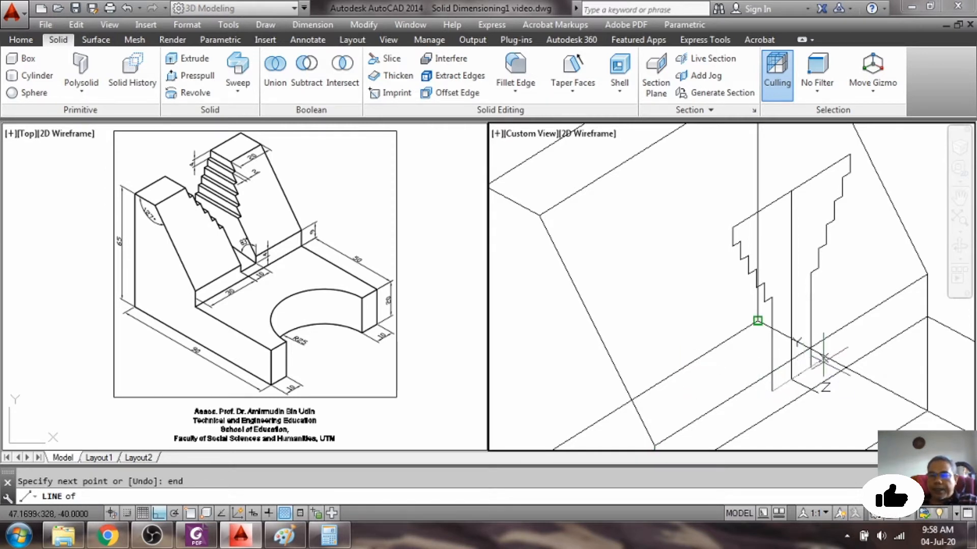
{"action": "left_click", "coordinate": [809, 360]}
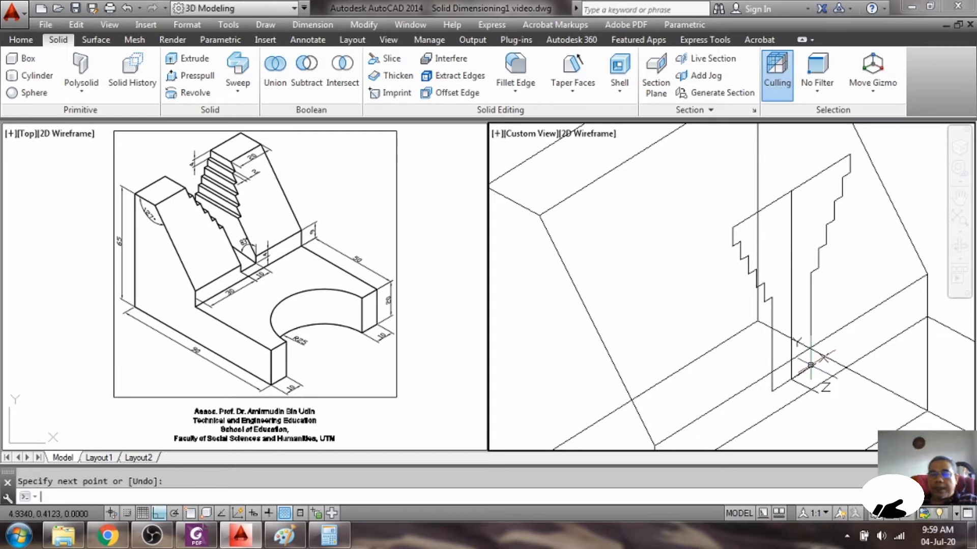
{"action": "key", "text": "Return"}
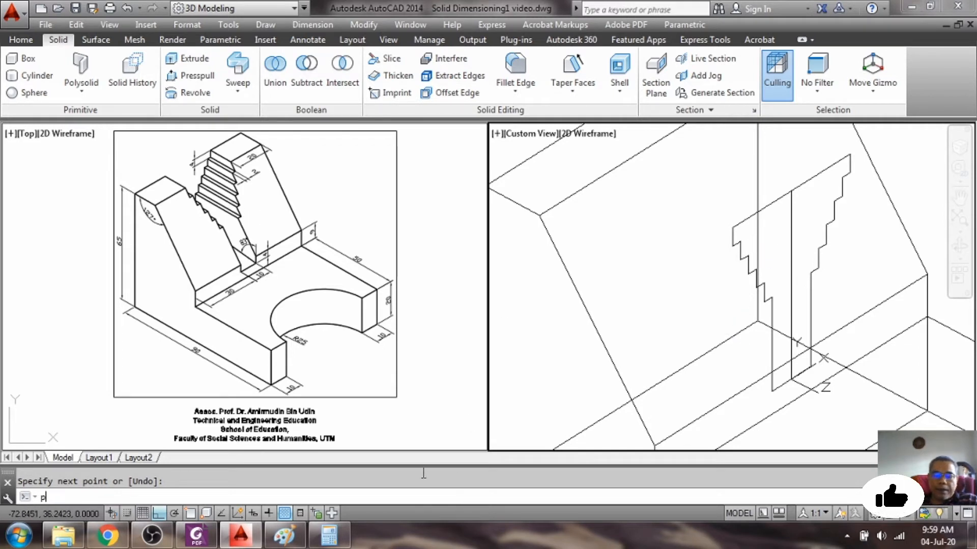
Convert the top edge line of the stepped profile into a polyline with the polyline edit command.
{"action": "key", "text": "Return"}
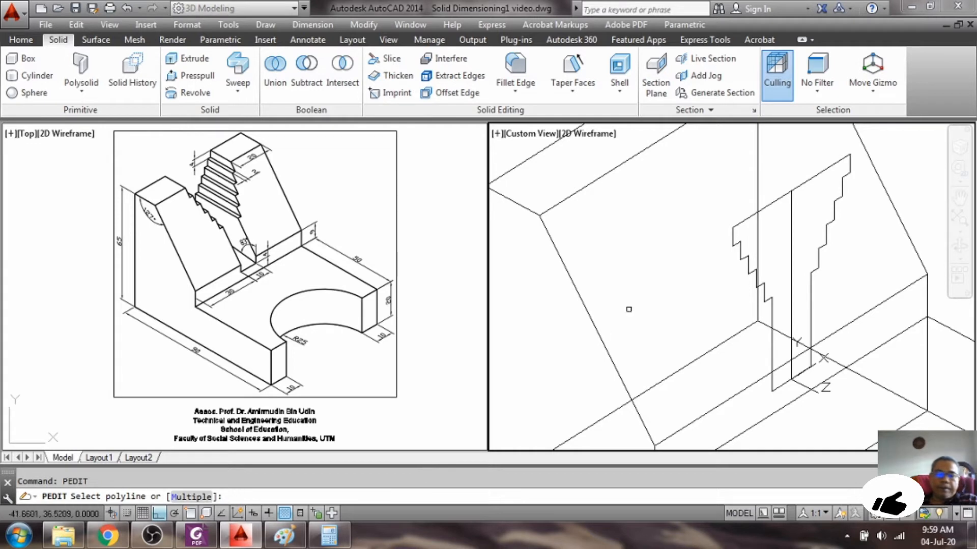
{"action": "left_click", "coordinate": [766, 206]}
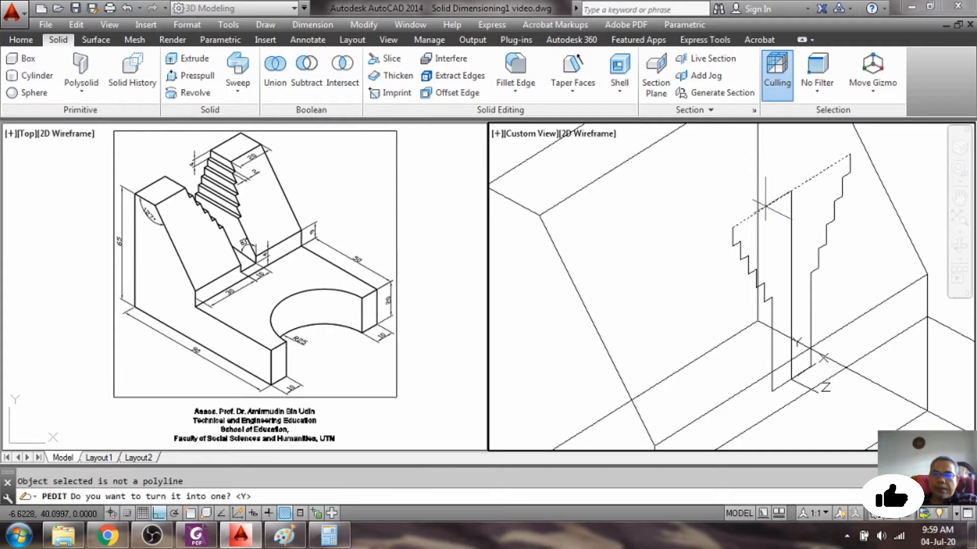
{"action": "type", "text": "y"}
{"action": "key", "text": "Return"}
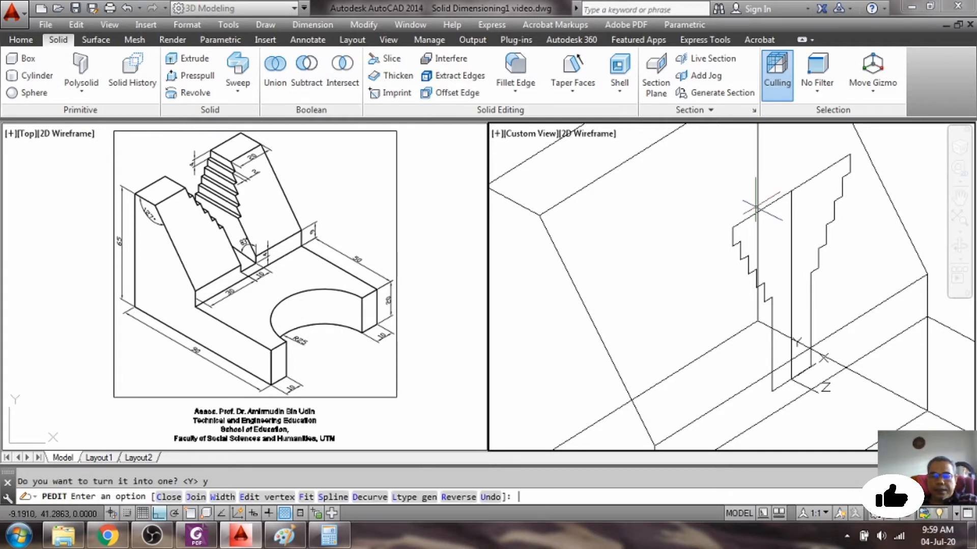
Join the top edge, both staircase sides, the outer vertical lines and the bottom line into one polyline, leaving out the centre line.
{"action": "type", "text": "j"}
{"action": "key", "text": "Return"}
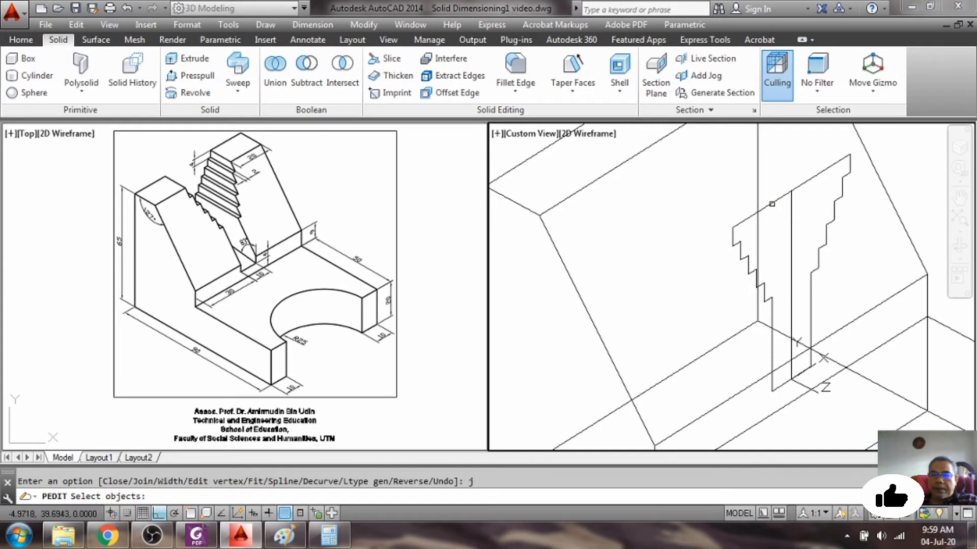
{"action": "left_click", "coordinate": [771, 204]}
{"action": "left_click", "coordinate": [721, 209]}
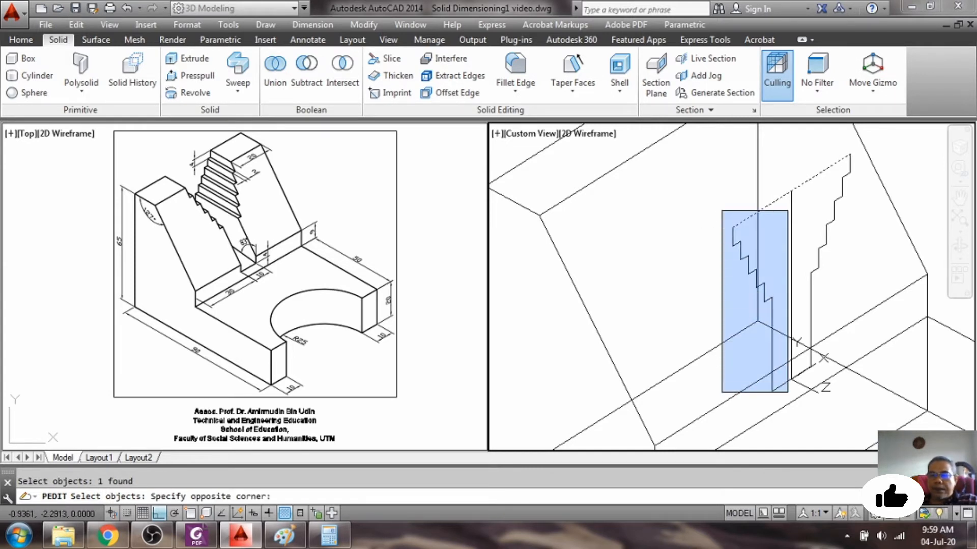
{"action": "left_click", "coordinate": [792, 409]}
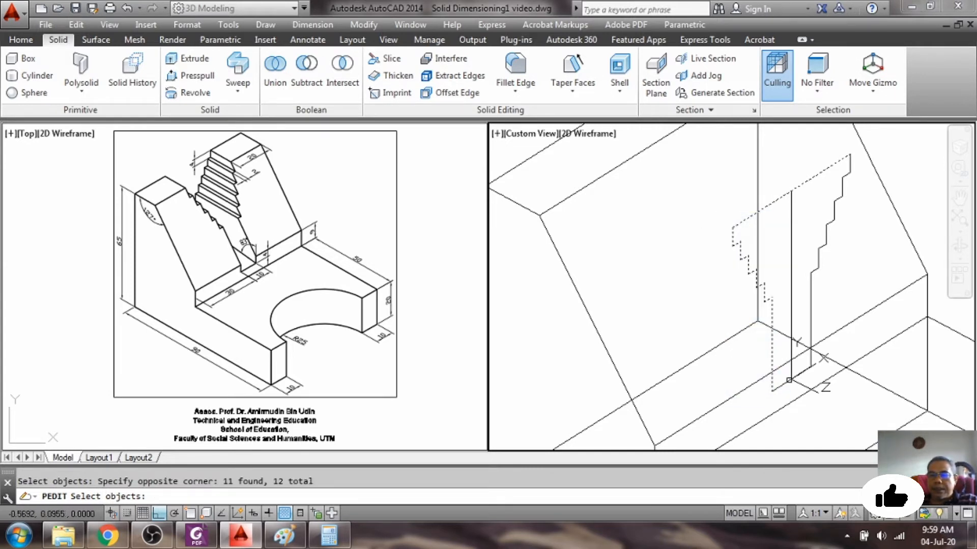
{"action": "left_click", "coordinate": [800, 146]}
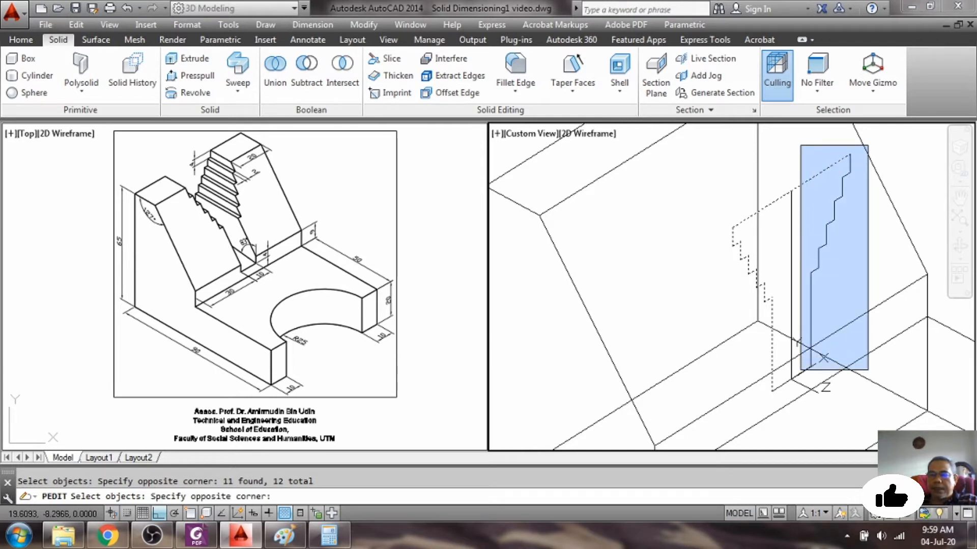
{"action": "left_click", "coordinate": [867, 378]}
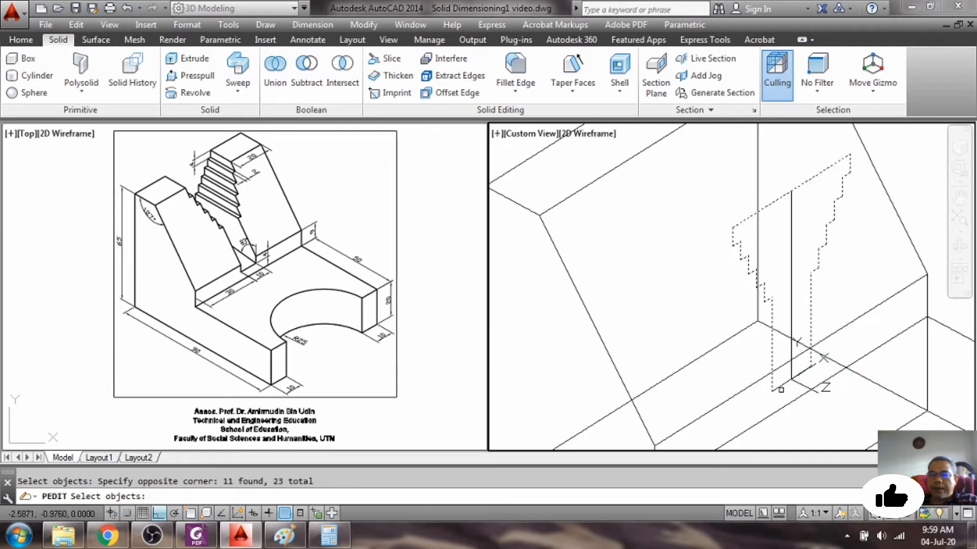
{"action": "left_click", "coordinate": [771, 391]}
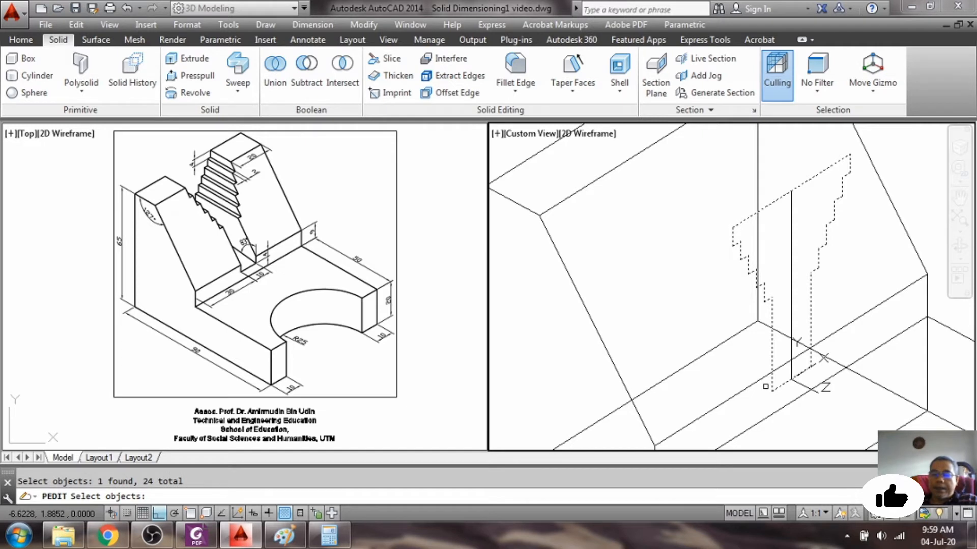
{"action": "key", "text": "Return"}
{"action": "key", "text": "Return"}
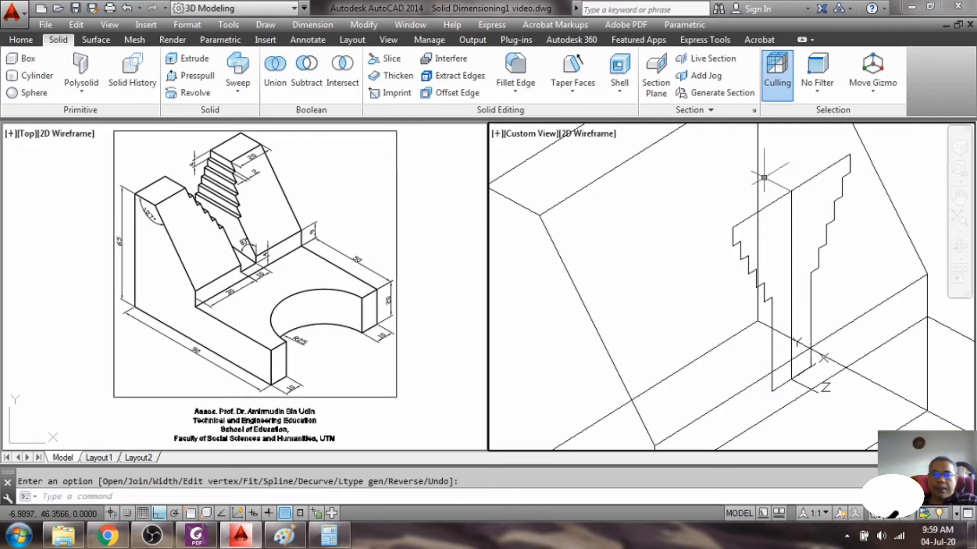
{"action": "left_click", "coordinate": [772, 203]}
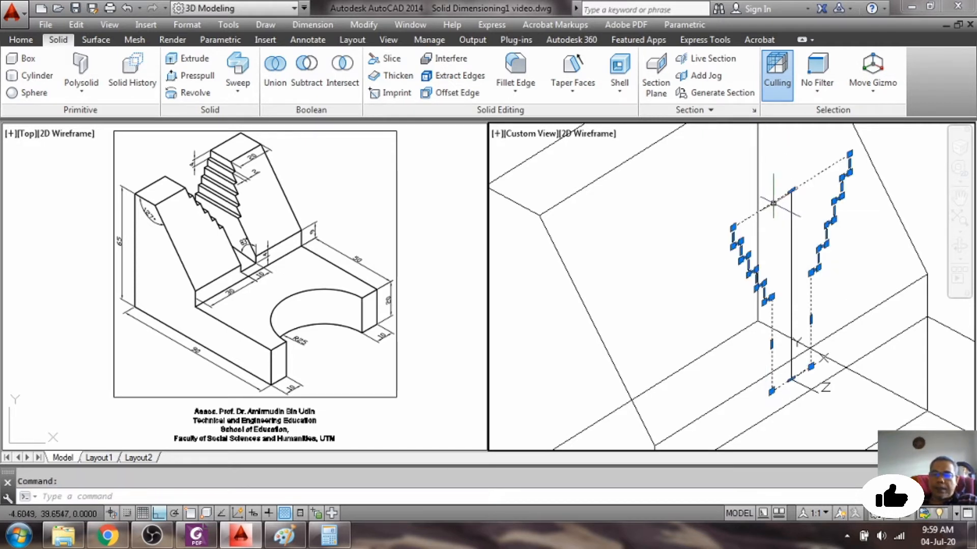
{"action": "key", "text": "Escape"}
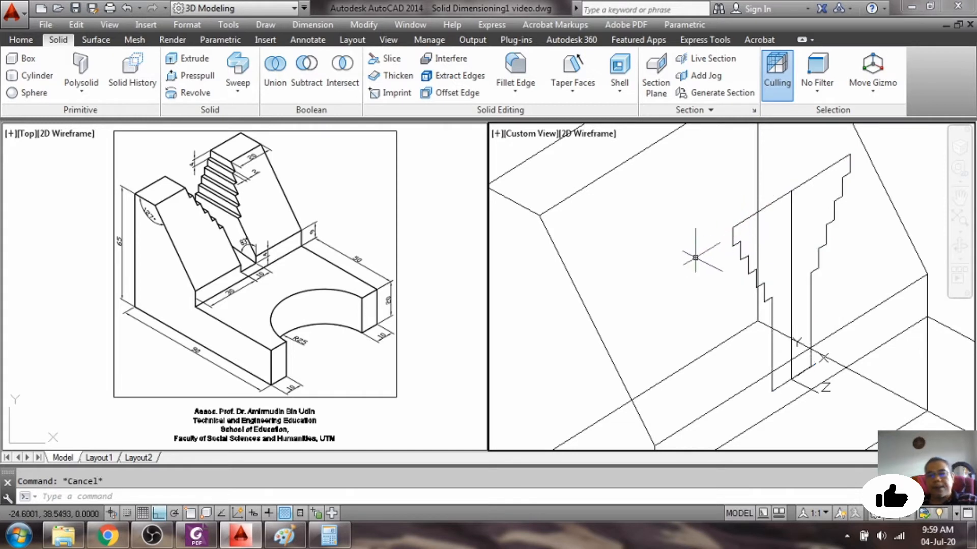
Extrude the closed stepped profile through the upright block to the midpoint of the block's rear top edge.
{"action": "scroll", "coordinate": [699, 268], "scroll_direction": "down", "scroll_amount": 2}
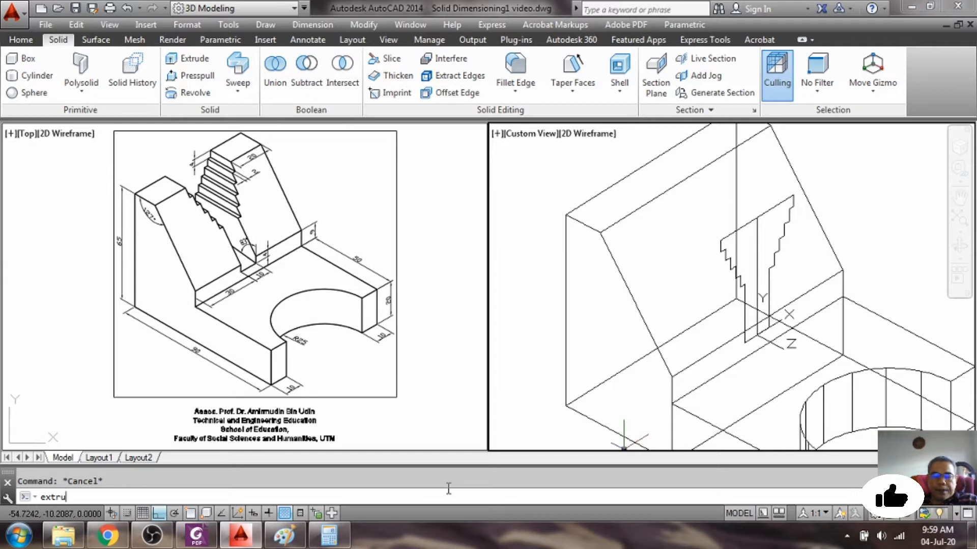
{"action": "type", "text": "de"}
{"action": "key", "text": "Return"}
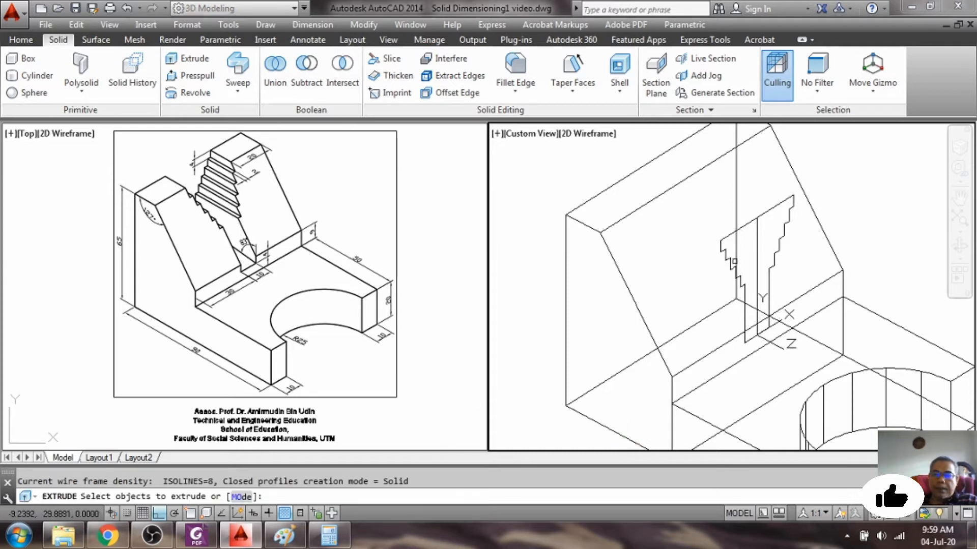
{"action": "left_click", "coordinate": [771, 211]}
{"action": "key", "text": "Return"}
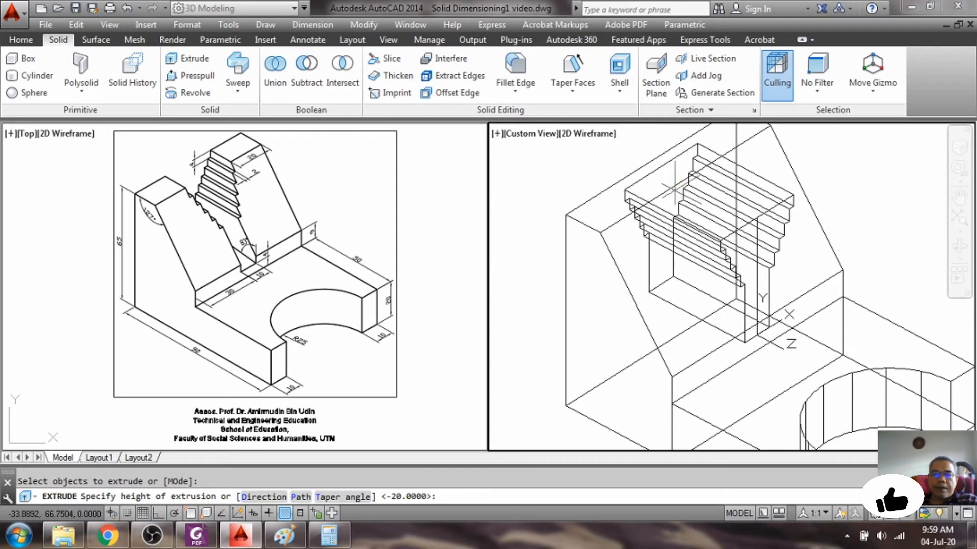
{"action": "type", "text": "mid"}
{"action": "key", "text": "Return"}
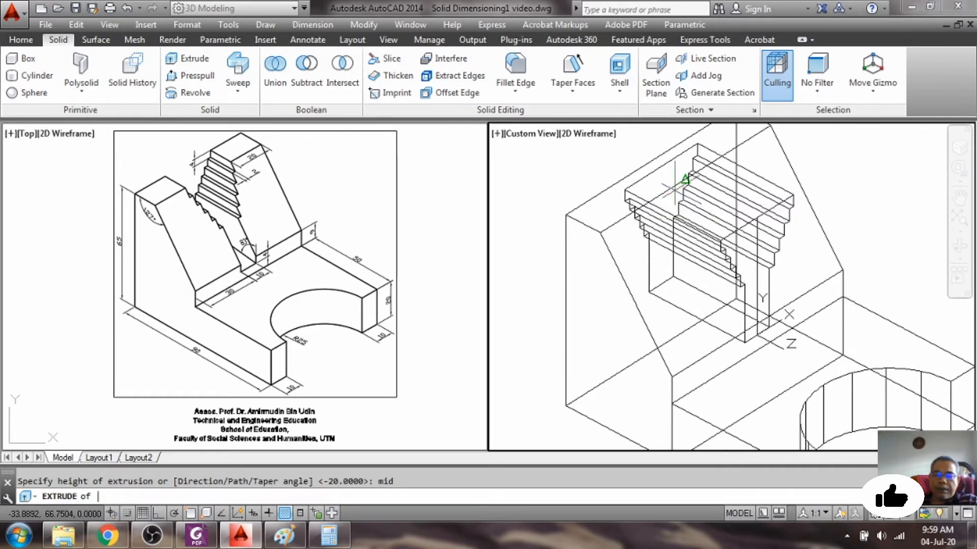
{"action": "left_click", "coordinate": [662, 165]}
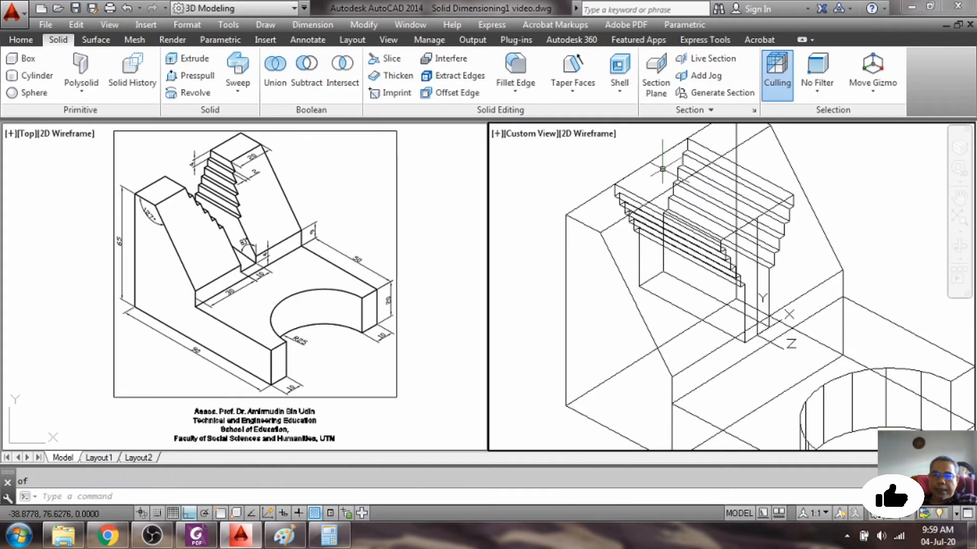
Subtract the extruded stepped solid from the upright block to cut the slot.
{"action": "scroll", "coordinate": [741, 266], "scroll_direction": "down", "scroll_amount": 2}
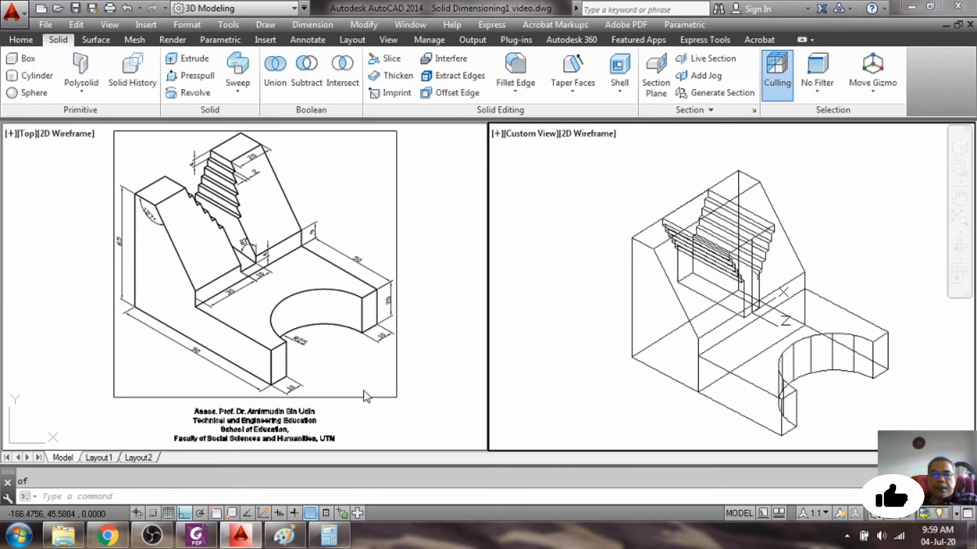
{"action": "type", "text": "su"}
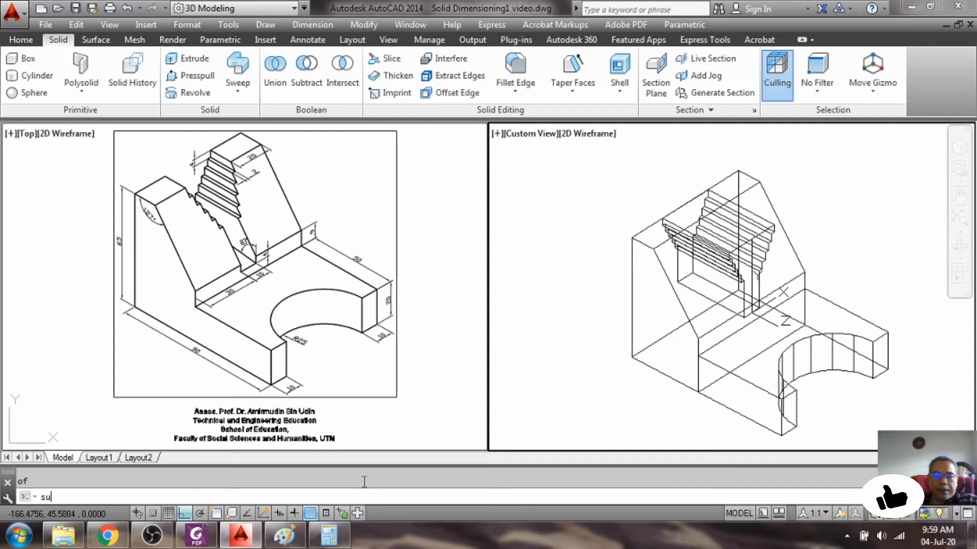
{"action": "type", "text": "btrac"}
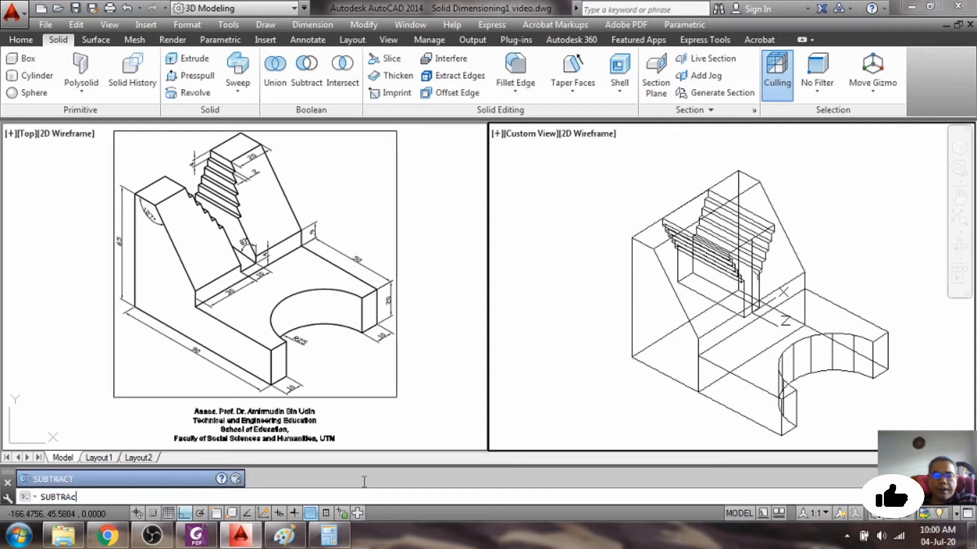
{"action": "type", "text": "t"}
{"action": "key", "text": "Return"}
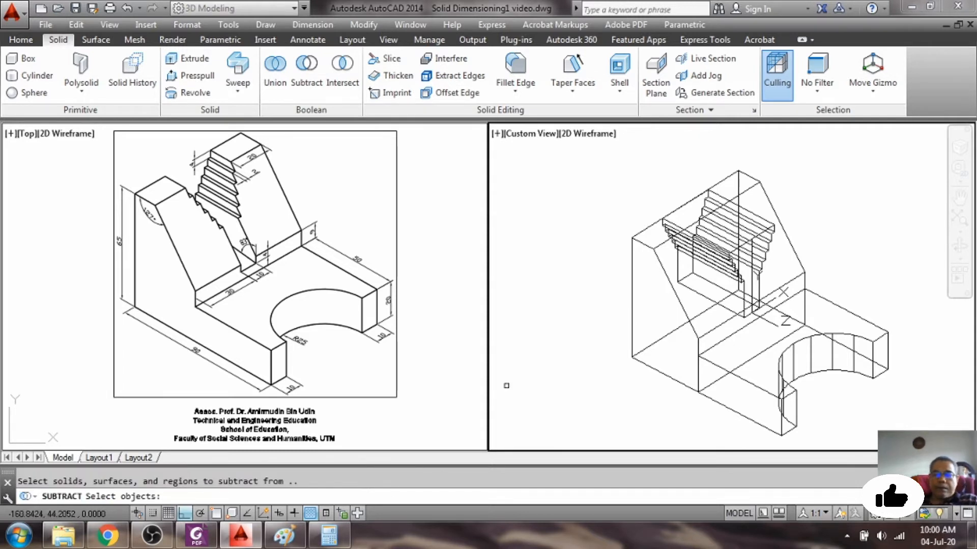
{"action": "left_click", "coordinate": [670, 285]}
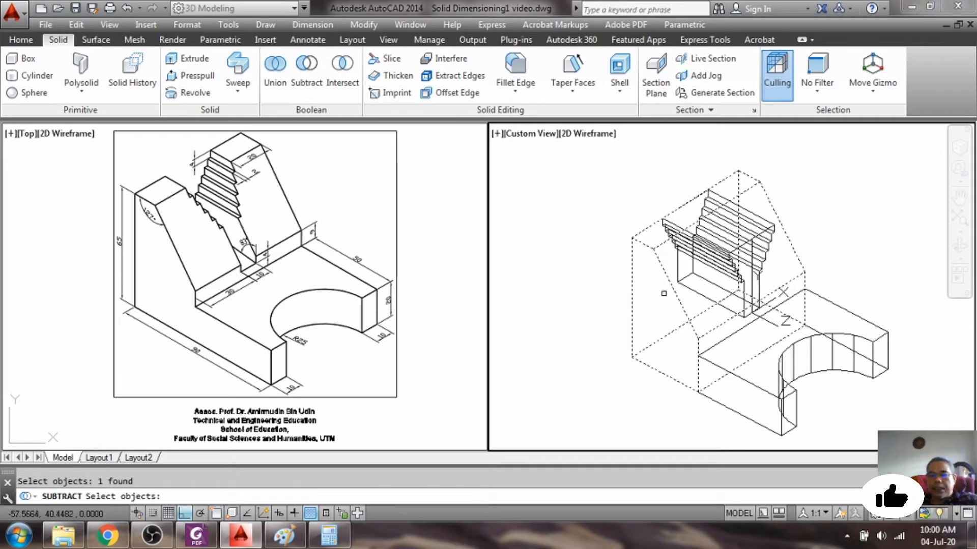
{"action": "key", "text": "Return"}
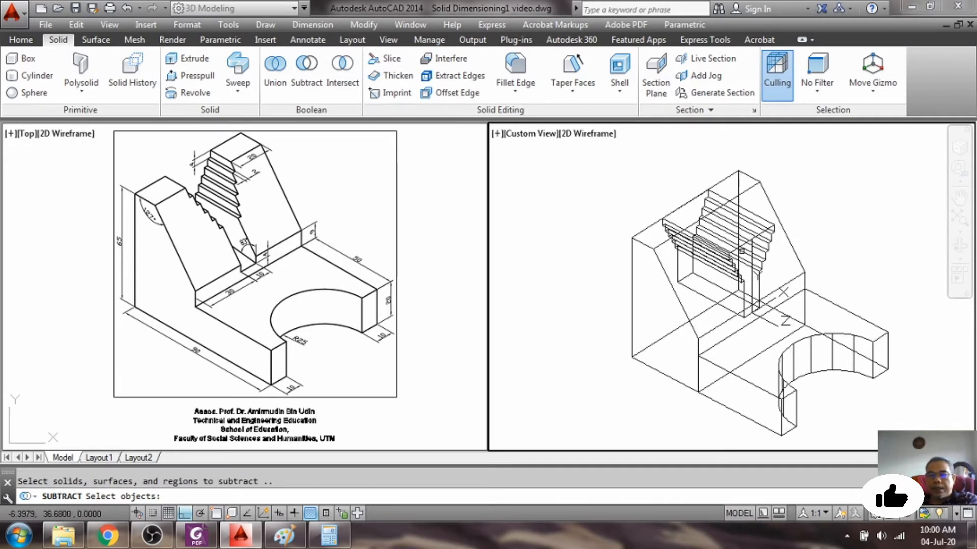
{"action": "left_click", "coordinate": [760, 248]}
{"action": "key", "text": "Return"}
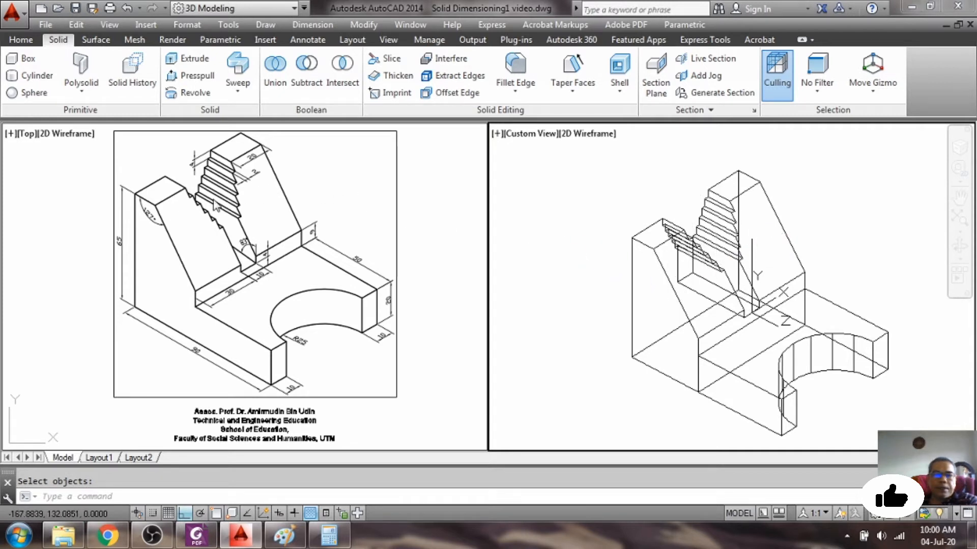
Union the base plate with the semicircular cutout and the slotted upright block into one solid.
{"action": "left_click", "coordinate": [731, 372]}
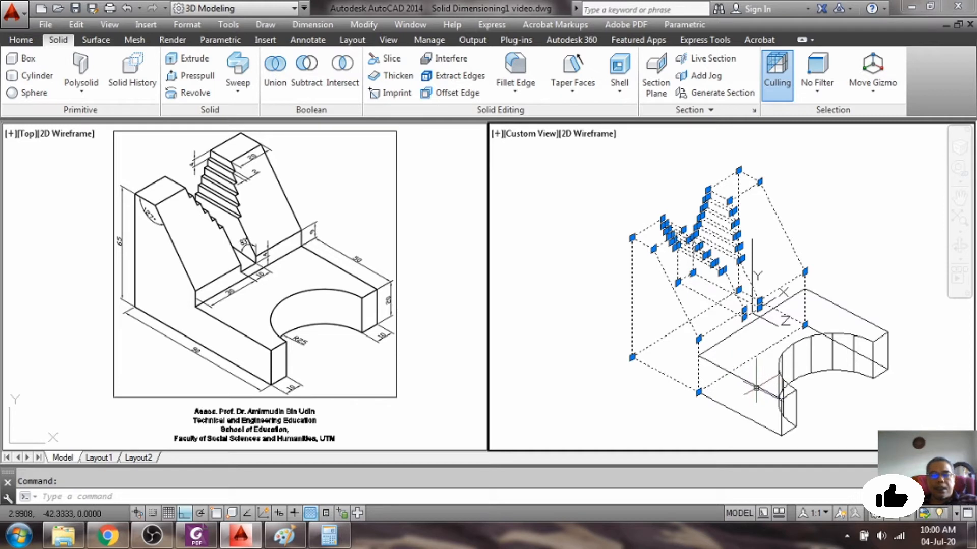
{"action": "key", "text": "Escape"}
{"action": "type", "text": "union"}
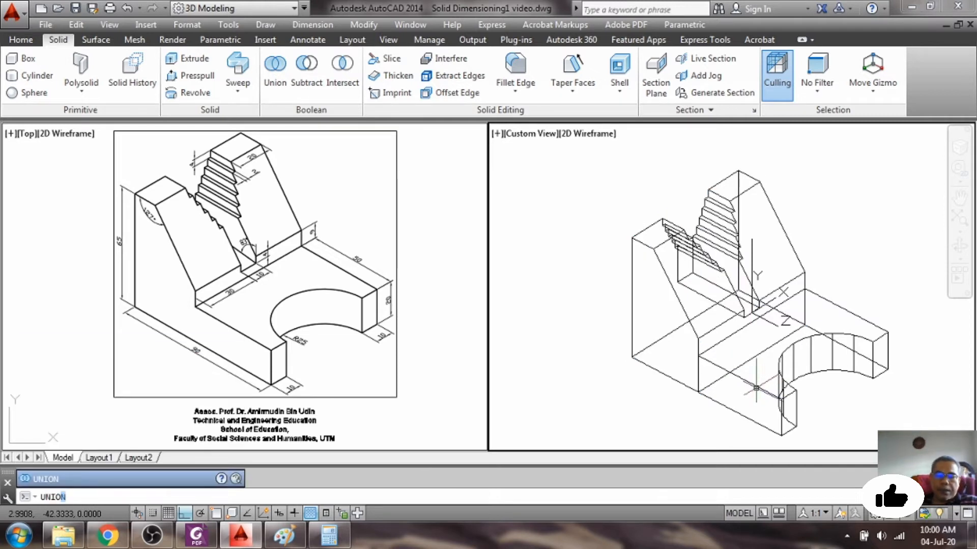
{"action": "key", "text": "Return"}
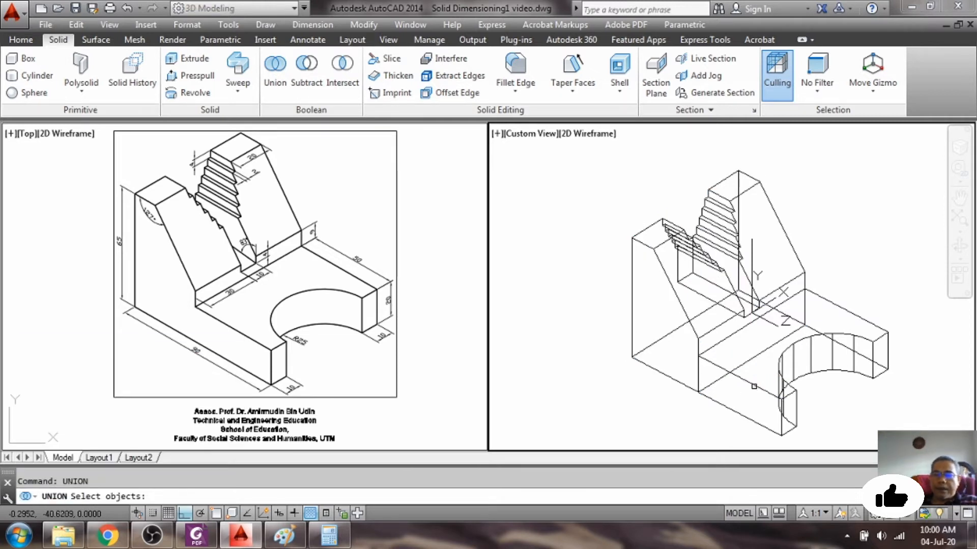
{"action": "left_click", "coordinate": [742, 378]}
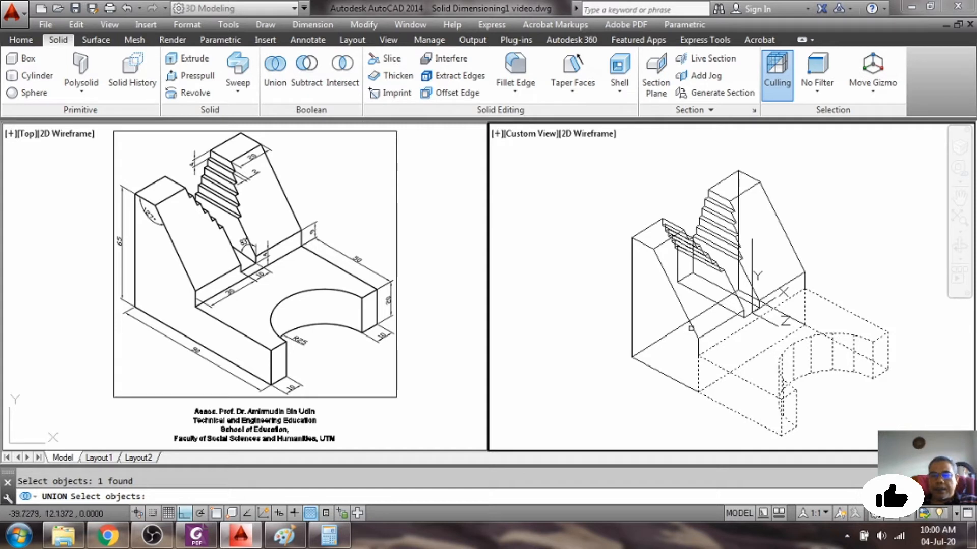
{"action": "left_click", "coordinate": [695, 325]}
{"action": "key", "text": "Return"}
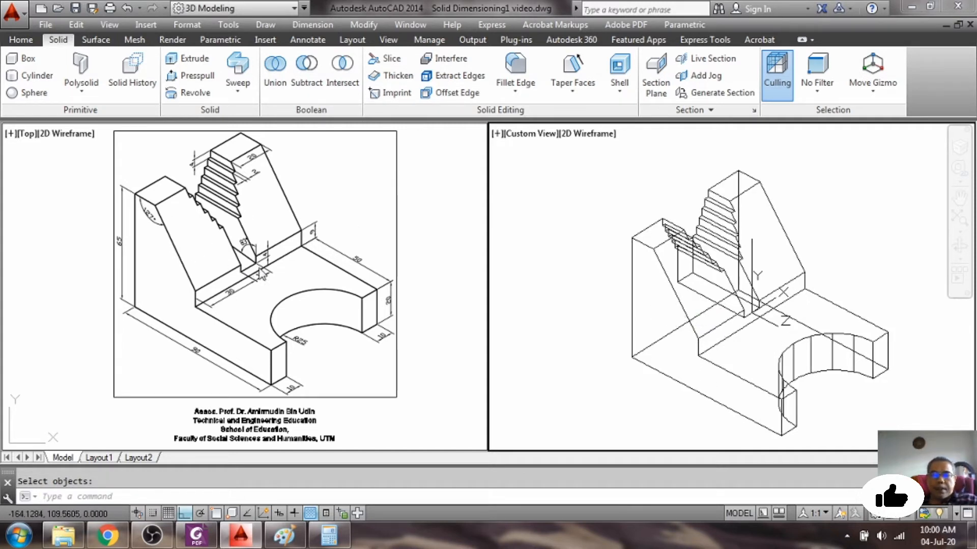
Erase the leftover vertical centre line standing in the slot.
{"action": "type", "text": "e"}
{"action": "key", "text": "Return"}
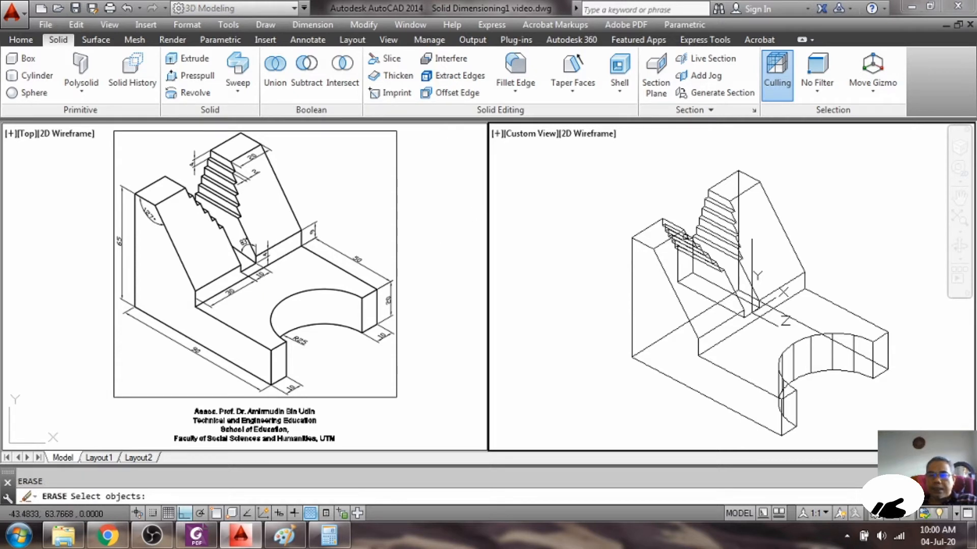
{"action": "left_click", "coordinate": [752, 261]}
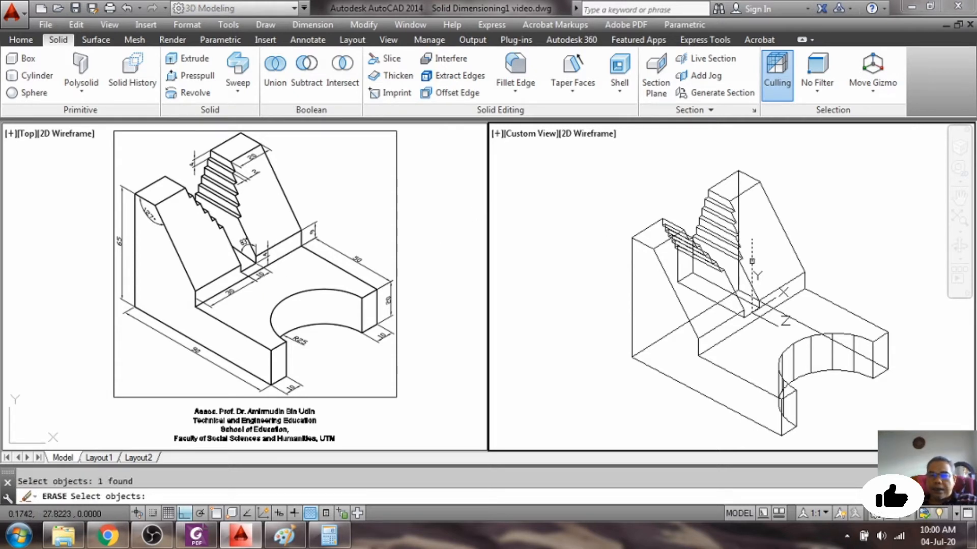
{"action": "key", "text": "Return"}
Reset the user coordinate system to World.
{"action": "scroll", "coordinate": [735, 350], "scroll_direction": "down", "scroll_amount": 2}
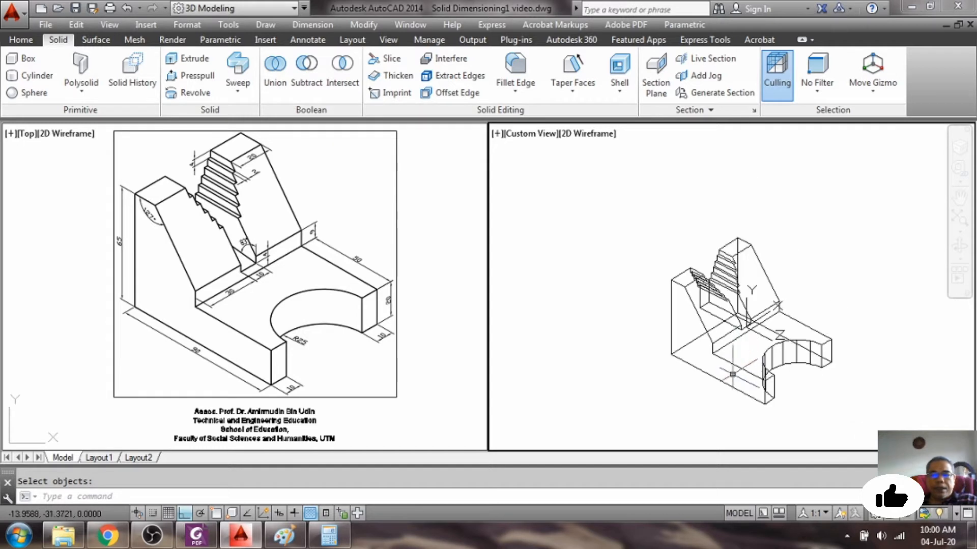
{"action": "type", "text": "uc"}
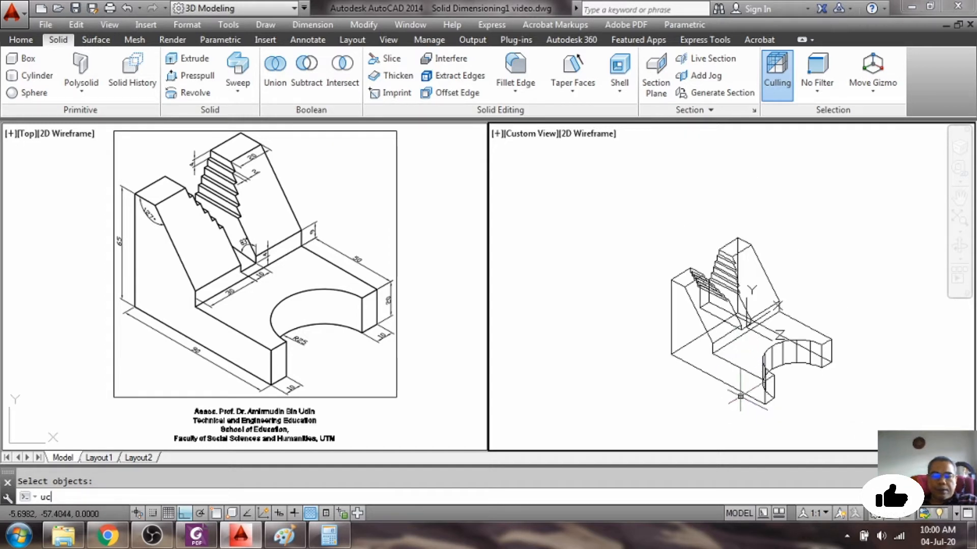
{"action": "type", "text": "s"}
{"action": "key", "text": "Return"}
{"action": "type", "text": "w"}
{"action": "key", "text": "Return"}
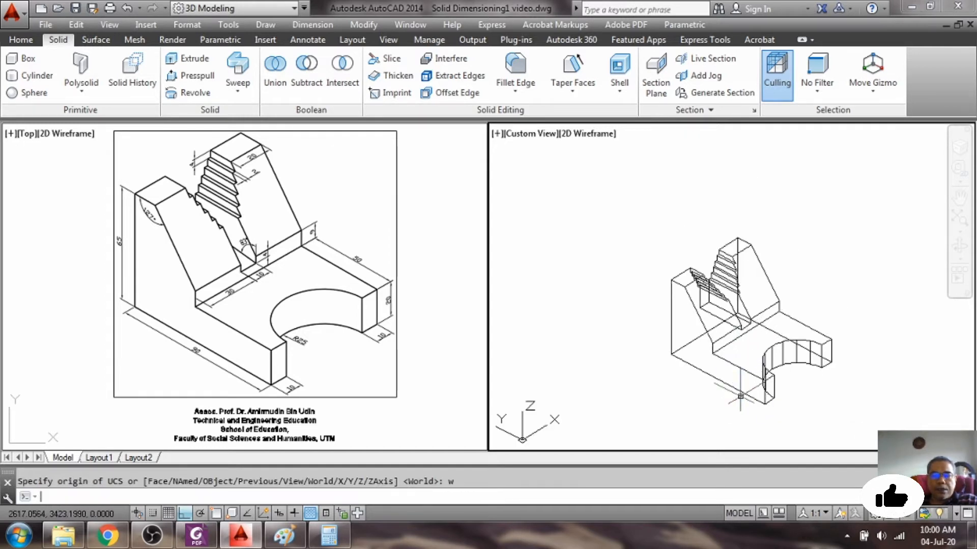
{"action": "scroll", "coordinate": [910, 363], "scroll_direction": "up", "scroll_amount": 3}
{"action": "scroll", "coordinate": [887, 391], "scroll_direction": "down", "scroll_amount": 3}
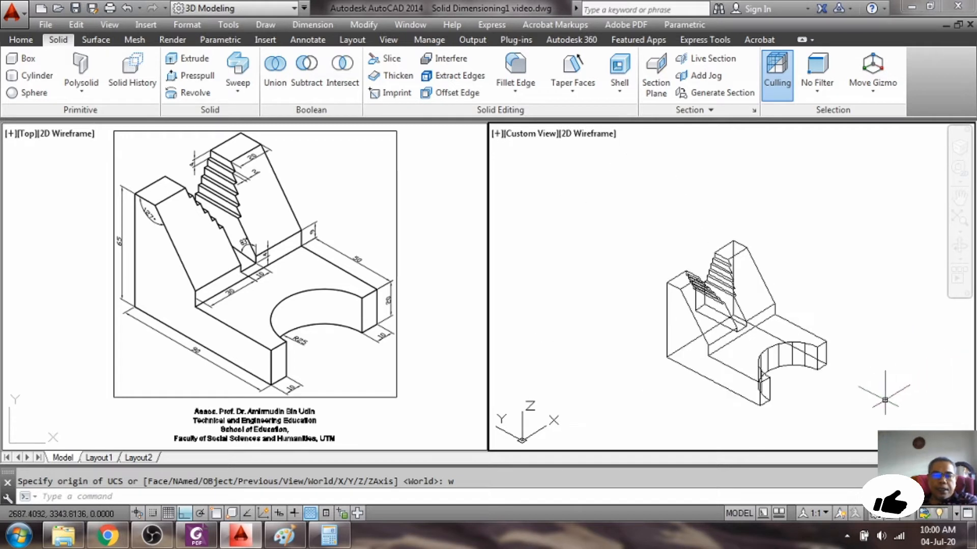
Set the user coordinate system to World and move its origin to the outer bottom corner at the near arm's end.
{"action": "scroll", "coordinate": [841, 421], "scroll_direction": "up", "scroll_amount": 2}
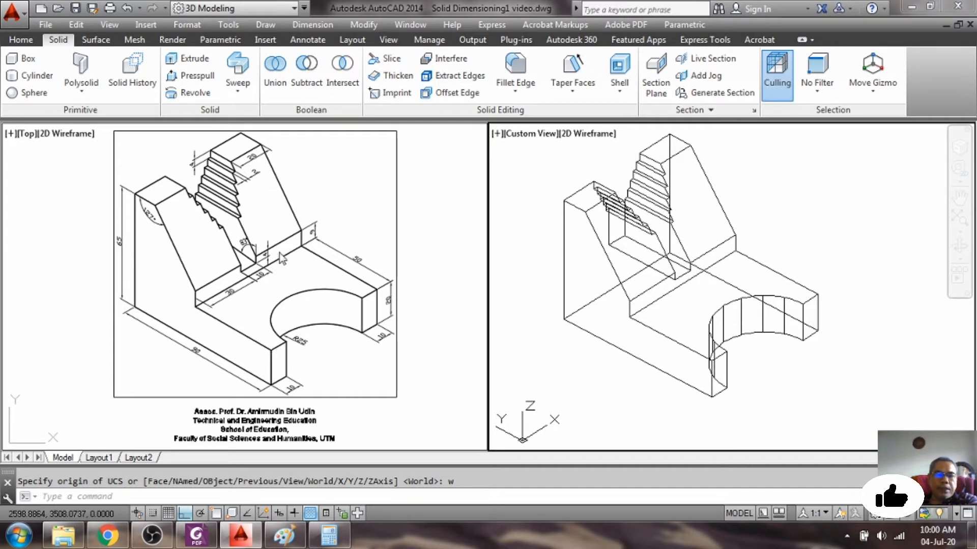
{"action": "left_click", "coordinate": [528, 497]}
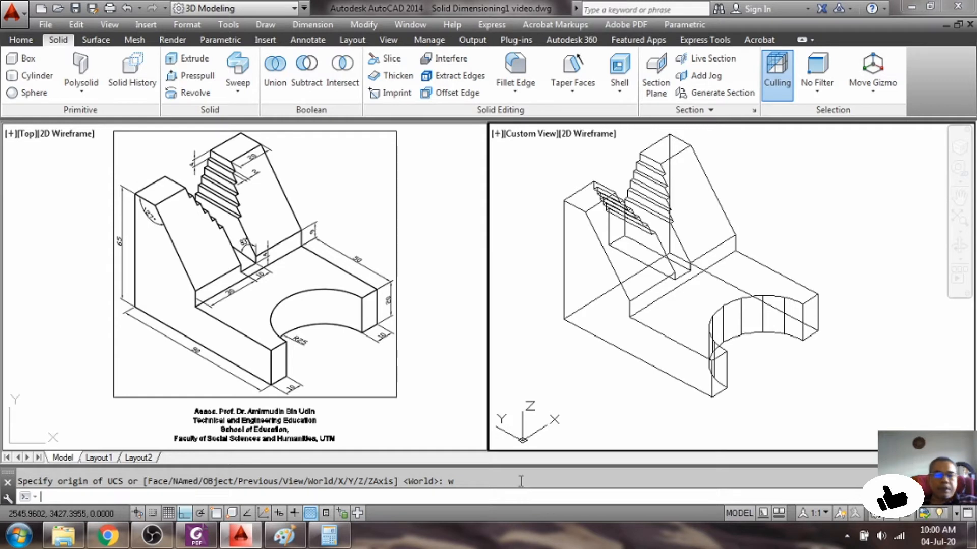
{"action": "type", "text": "uc"}
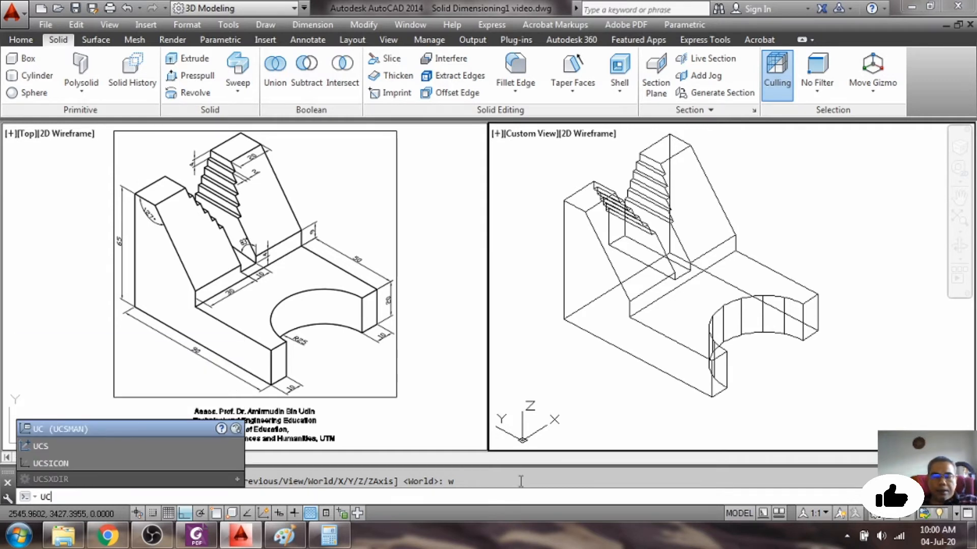
{"action": "type", "text": "s"}
{"action": "key", "text": "Return"}
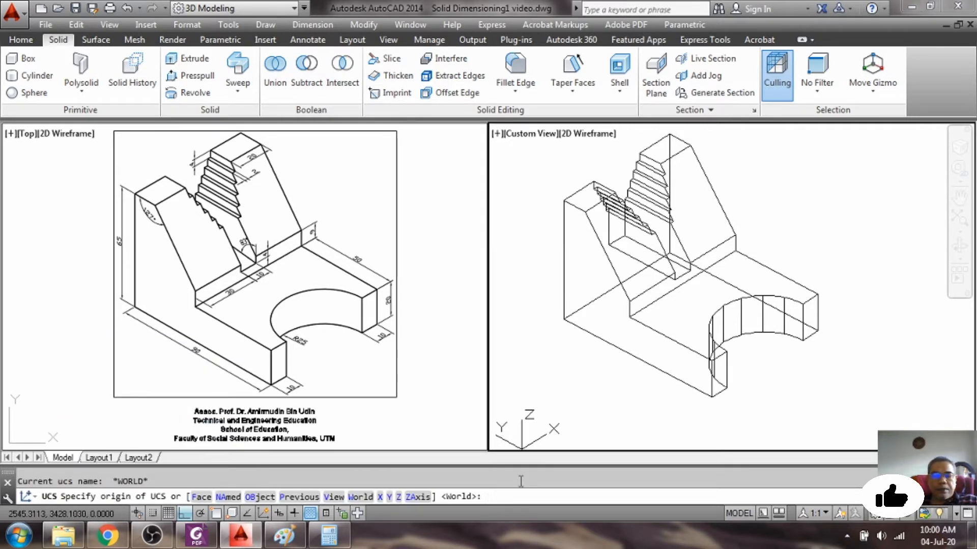
{"action": "type", "text": "w"}
{"action": "key", "text": "Return"}
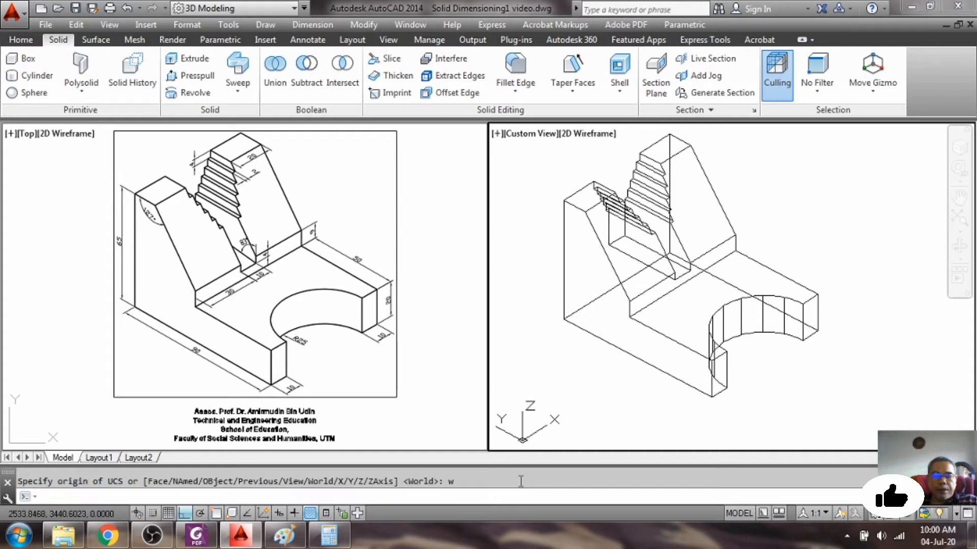
{"action": "type", "text": "ucs"}
{"action": "key", "text": "Return"}
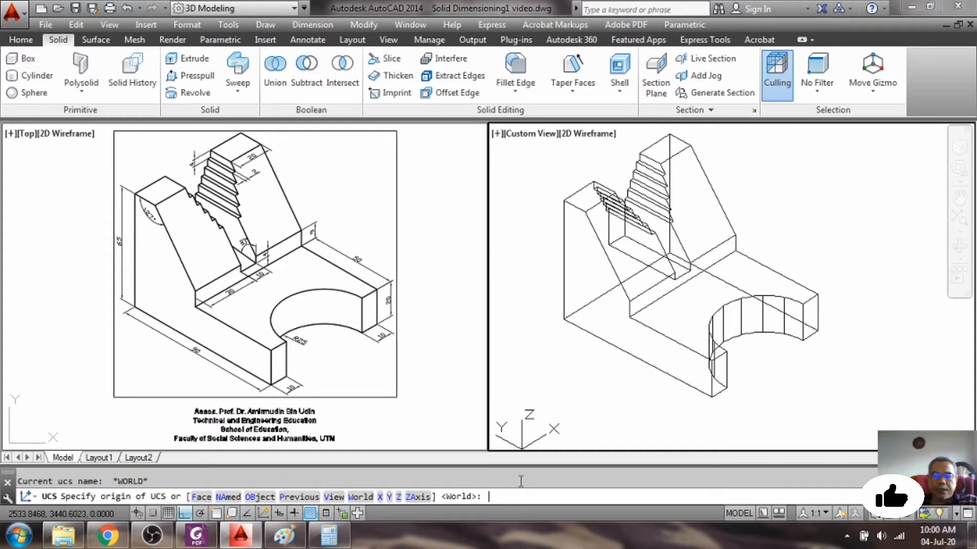
{"action": "type", "text": "m"}
{"action": "key", "text": "Return"}
{"action": "type", "text": "end"}
{"action": "key", "text": "Return"}
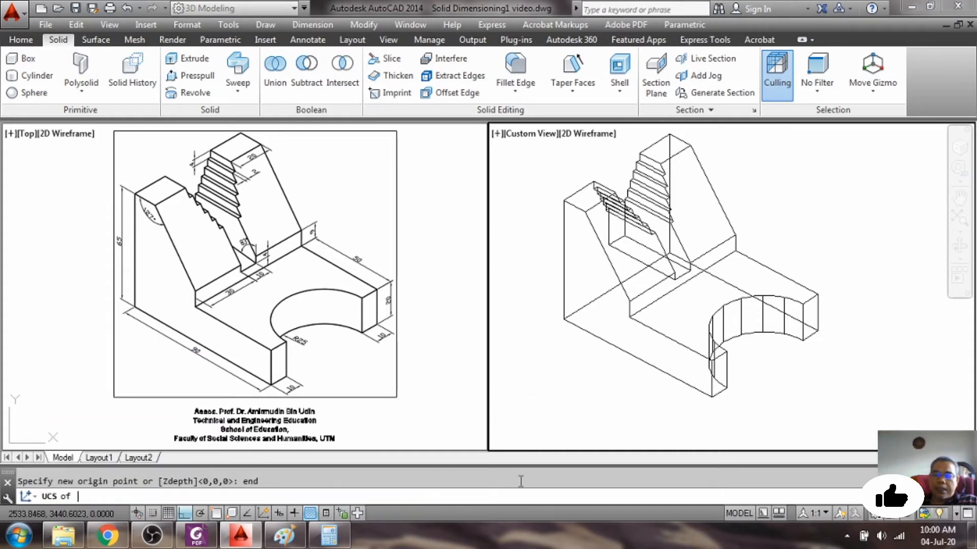
{"action": "left_click", "coordinate": [711, 395]}
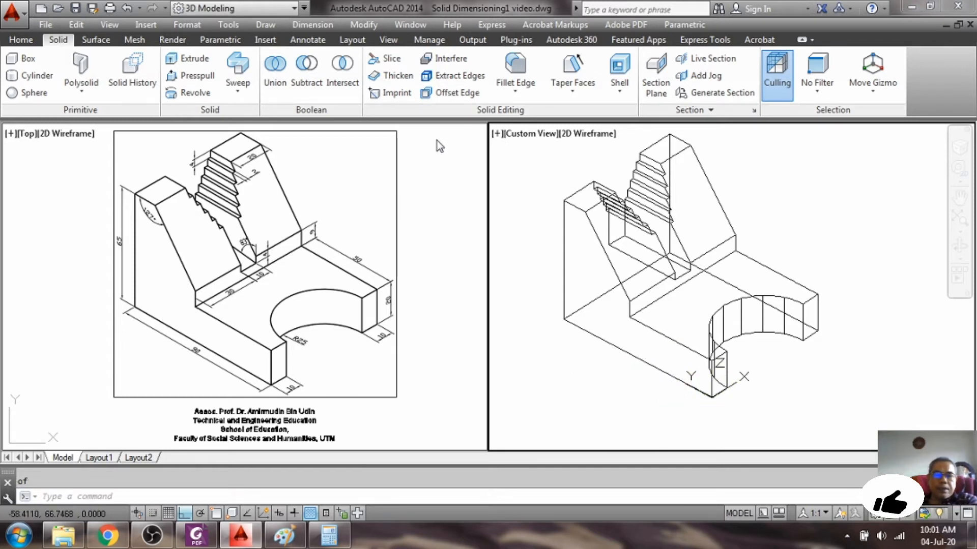
Add a linear dimension to the bottom edge of the near arm's end face, offsetting the dimension line by 10.
{"action": "left_click", "coordinate": [306, 22]}
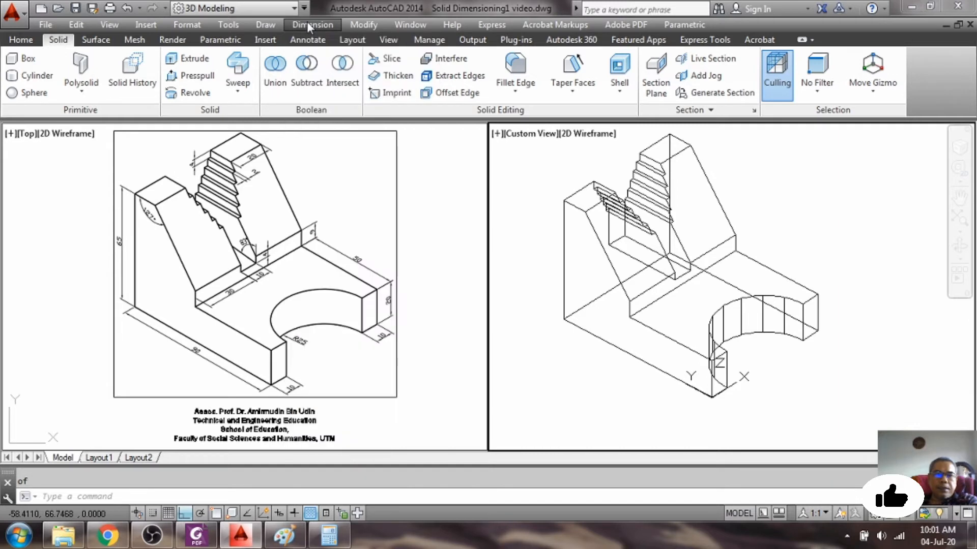
{"action": "left_click", "coordinate": [306, 22]}
{"action": "left_click", "coordinate": [321, 63]}
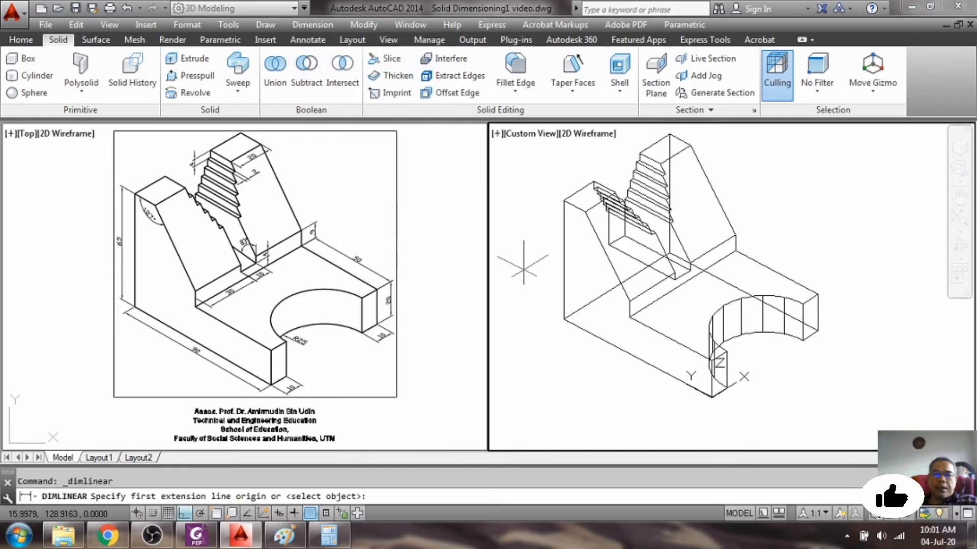
{"action": "type", "text": "end"}
{"action": "key", "text": "Return"}
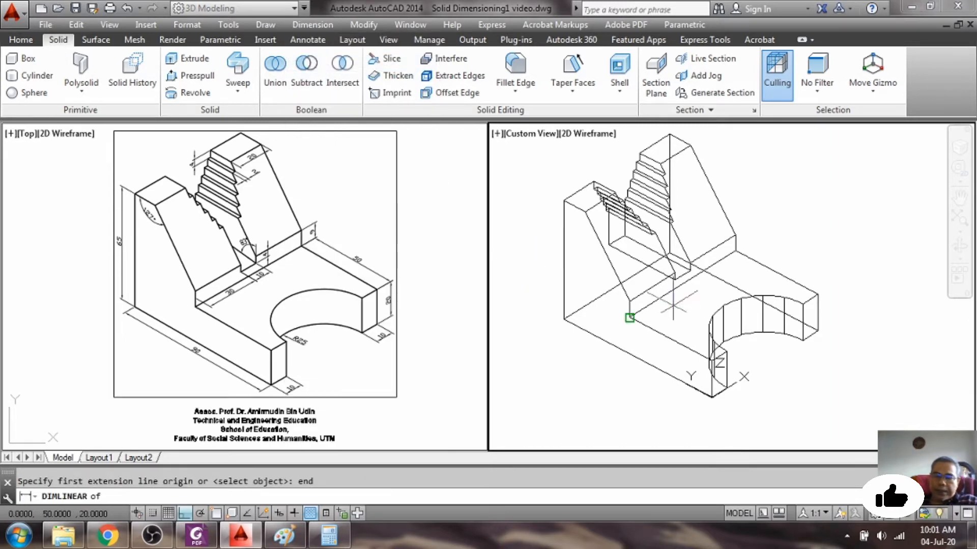
{"action": "left_click", "coordinate": [702, 396]}
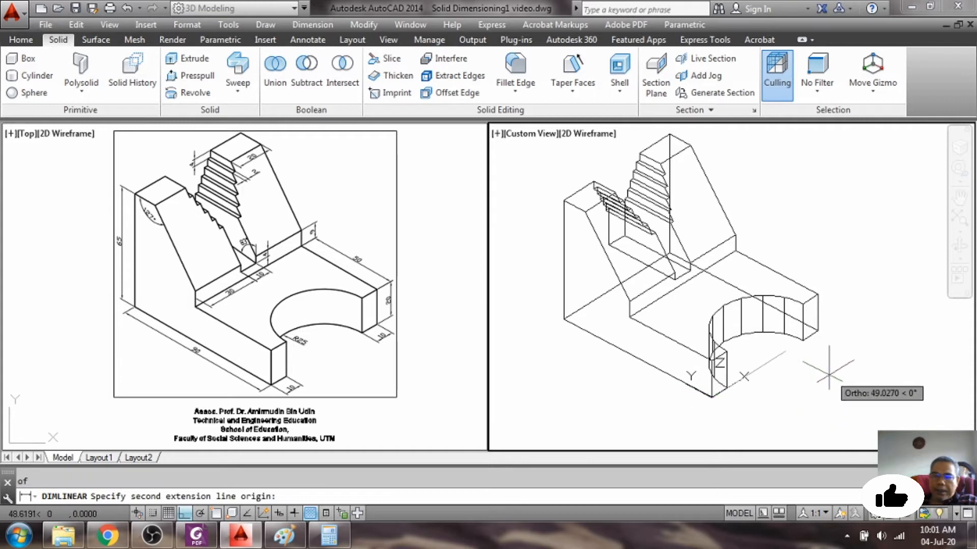
{"action": "type", "text": "end"}
{"action": "key", "text": "Return"}
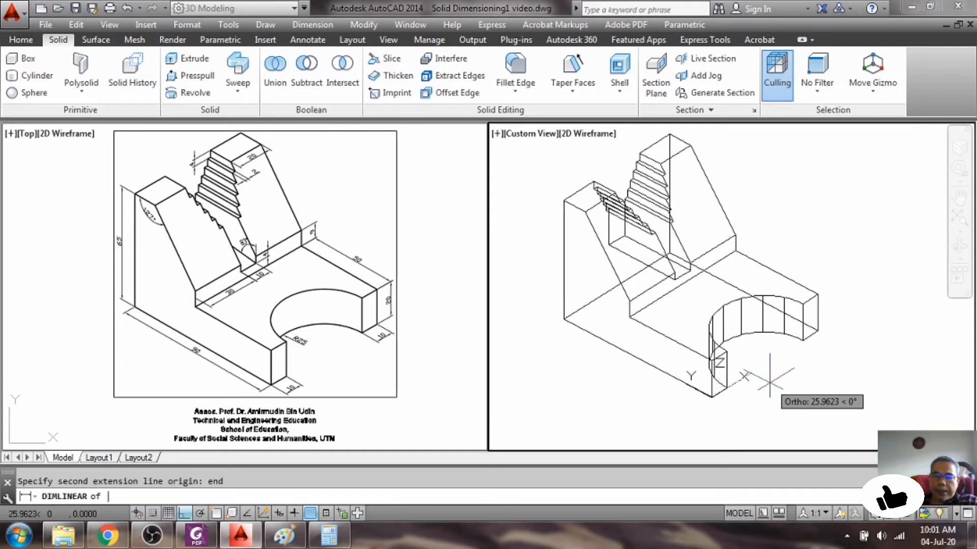
{"action": "left_click", "coordinate": [728, 388]}
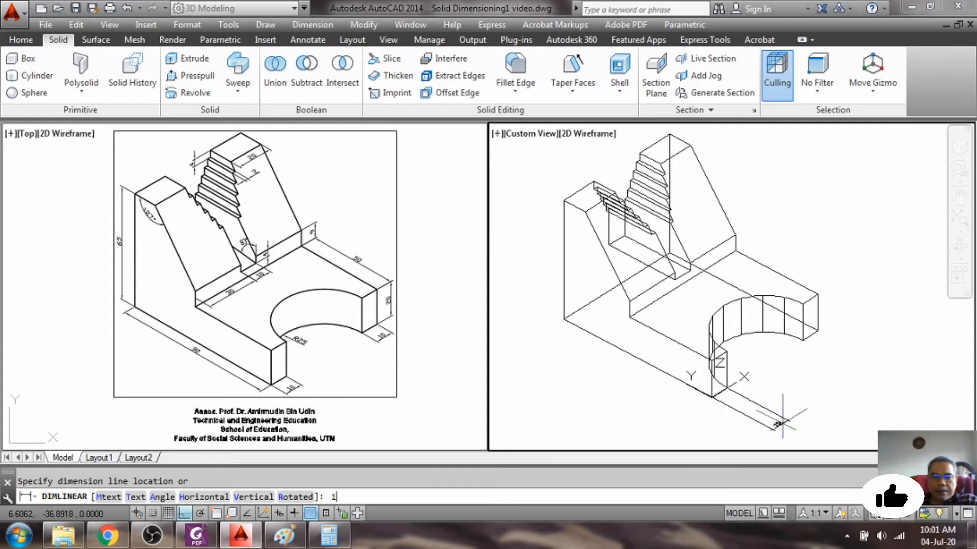
{"action": "type", "text": "10"}
{"action": "key", "text": "Return"}
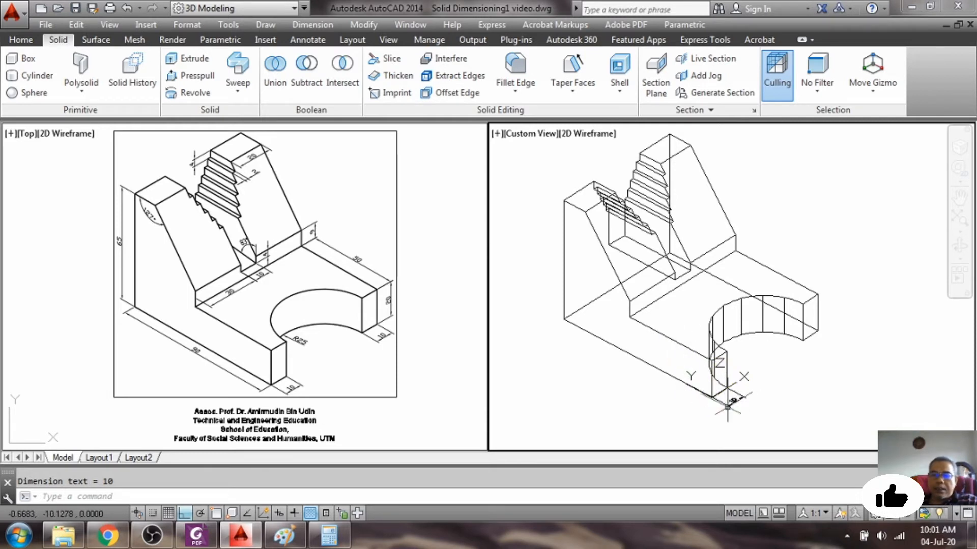
Add a linear dimension along the bracket's long outer bottom edge, offsetting the dimension line by 10.
{"action": "scroll", "coordinate": [732, 402], "scroll_direction": "up", "scroll_amount": 2}
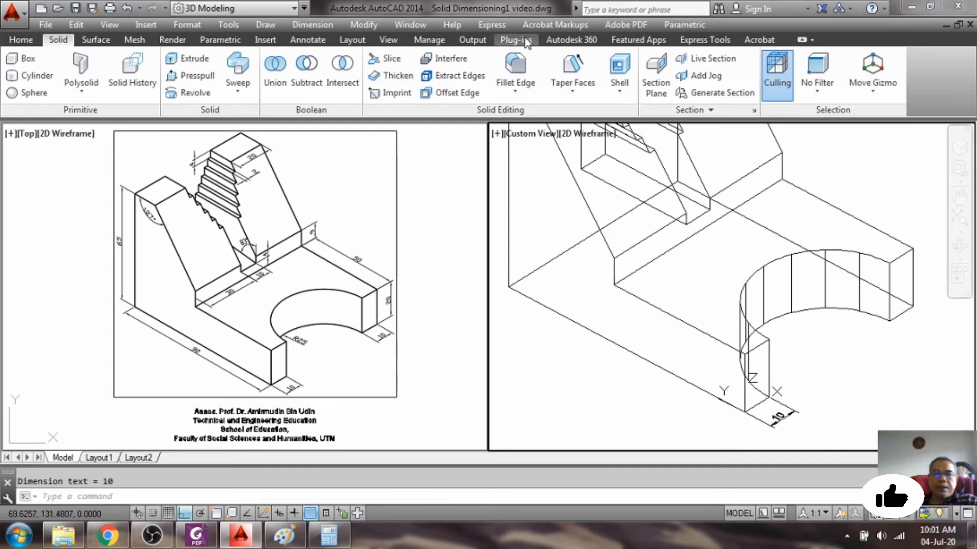
{"action": "left_click", "coordinate": [327, 24]}
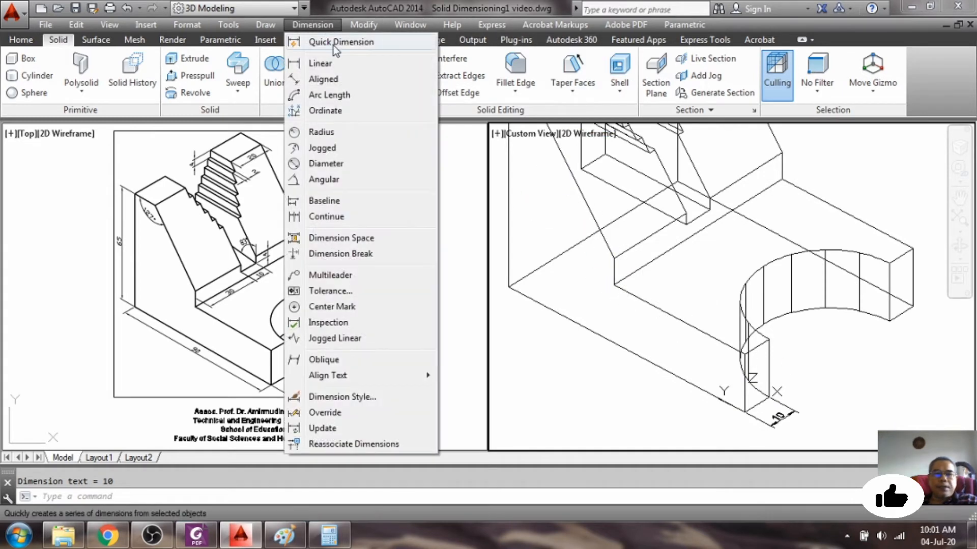
{"action": "left_click", "coordinate": [337, 63]}
{"action": "type", "text": "end"}
{"action": "key", "text": "Return"}
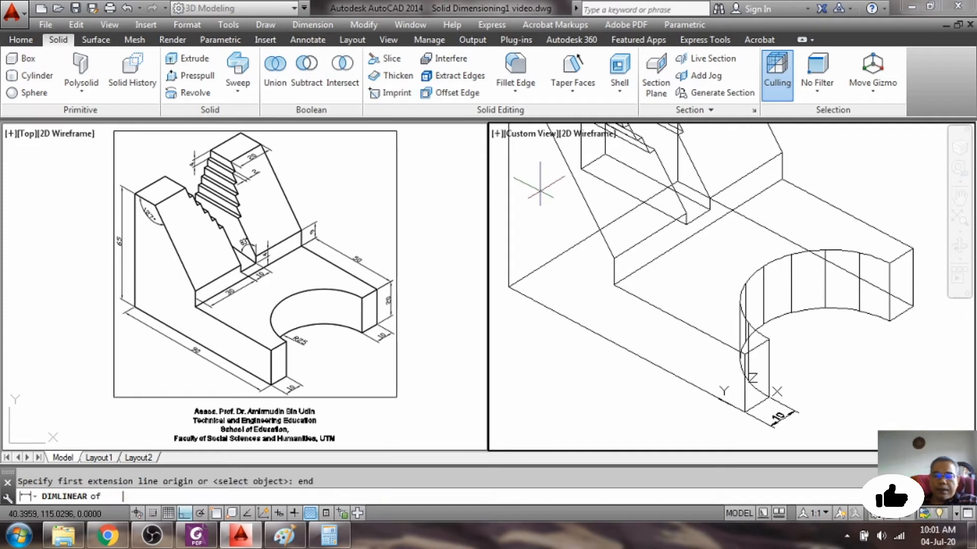
{"action": "left_click", "coordinate": [509, 285]}
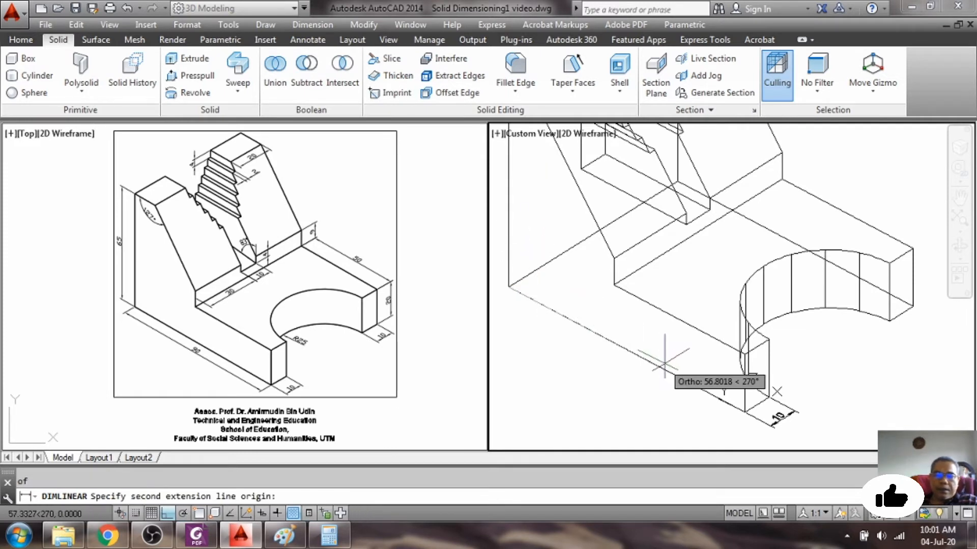
{"action": "type", "text": "end"}
{"action": "key", "text": "Return"}
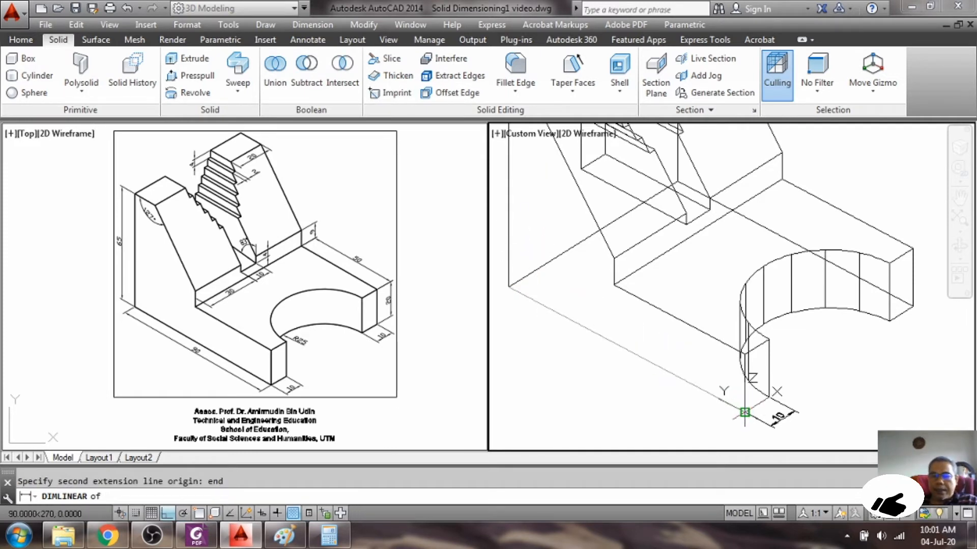
{"action": "left_click", "coordinate": [744, 410]}
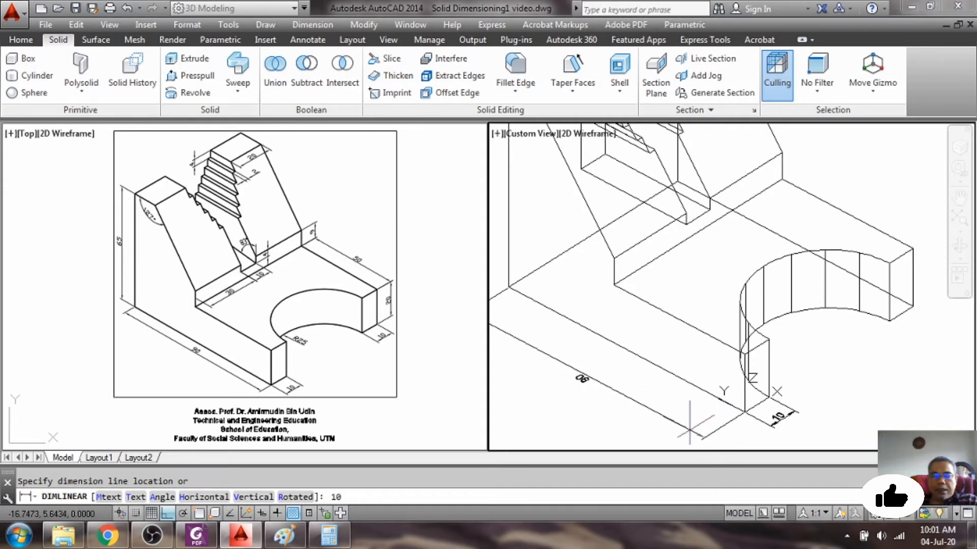
{"action": "left_click", "coordinate": [689, 430]}
{"action": "scroll", "coordinate": [708, 402], "scroll_direction": "down", "scroll_amount": 3}
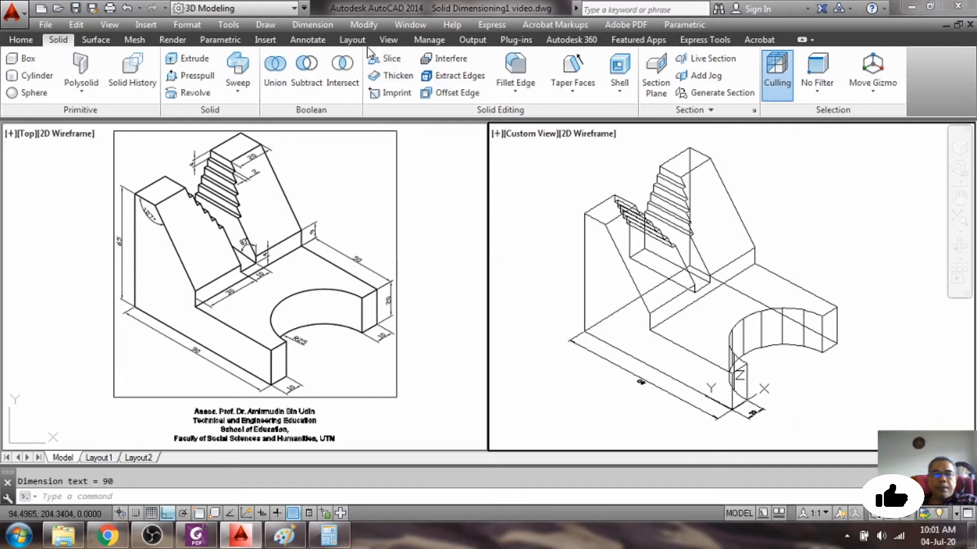
Add a radius dimension to the lower arc of the semicircular cutout, placing its text near the near arm.
{"action": "left_click", "coordinate": [316, 25]}
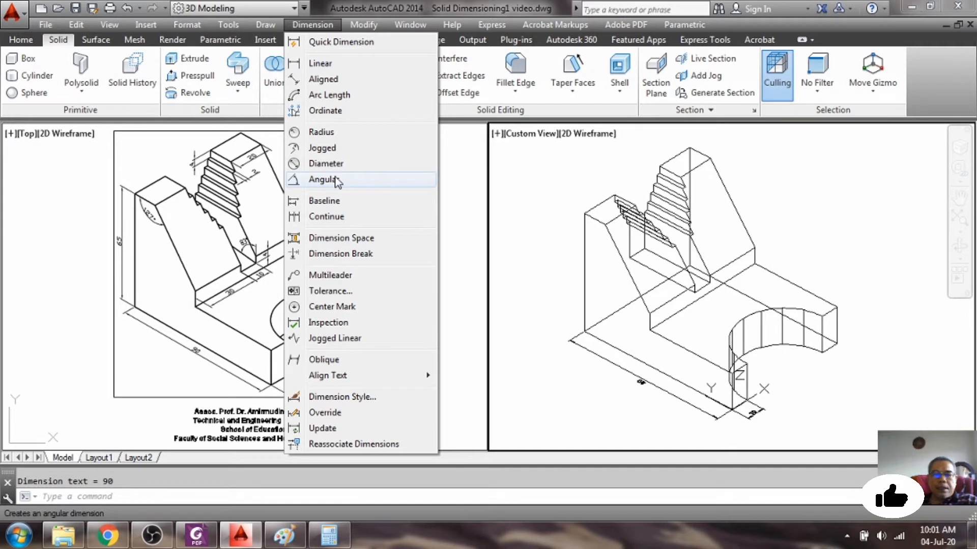
{"action": "left_click", "coordinate": [333, 134]}
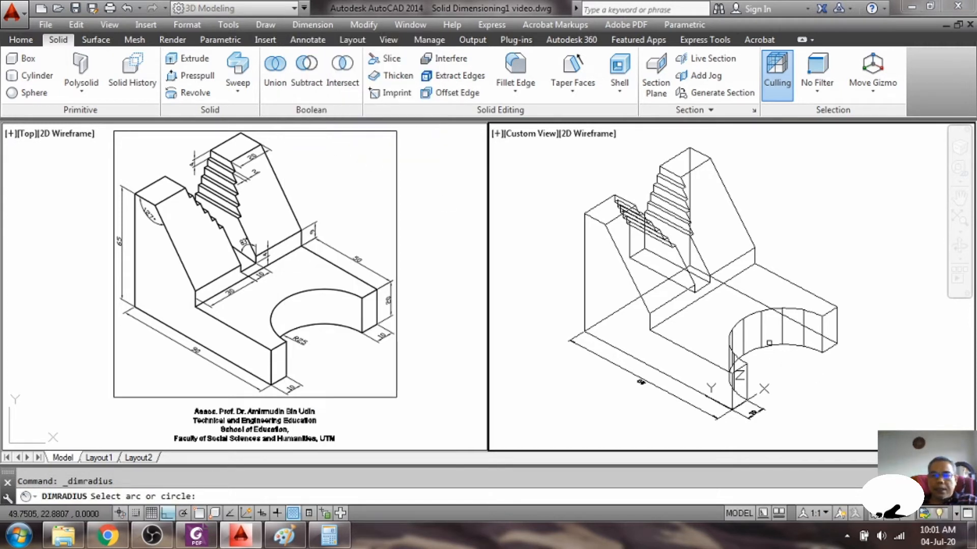
{"action": "left_click", "coordinate": [768, 345]}
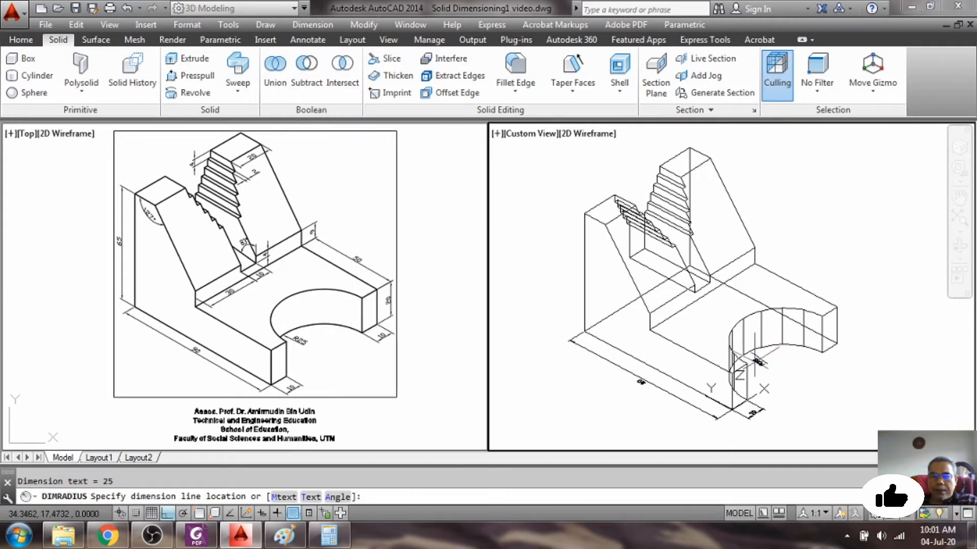
{"action": "left_click", "coordinate": [738, 361]}
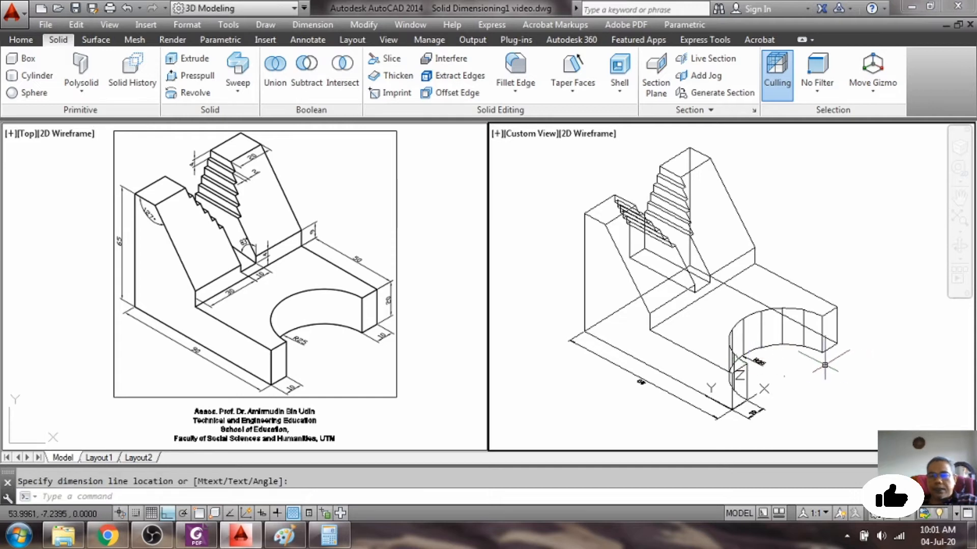
Add a linear dimension to the bottom edge of the far arm's end face, placing the dimension line in front of it.
{"action": "scroll", "coordinate": [824, 351], "scroll_direction": "up", "scroll_amount": 2}
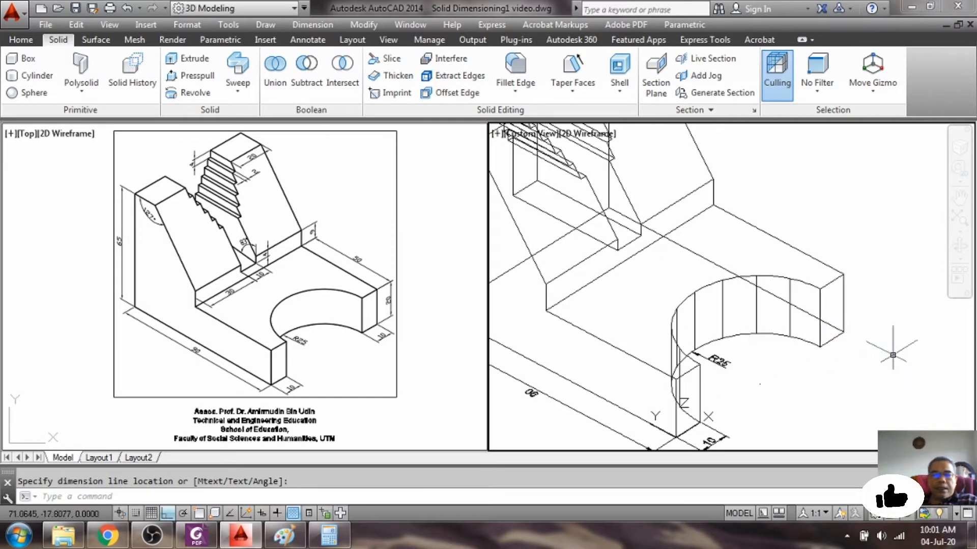
{"action": "left_click", "coordinate": [313, 25]}
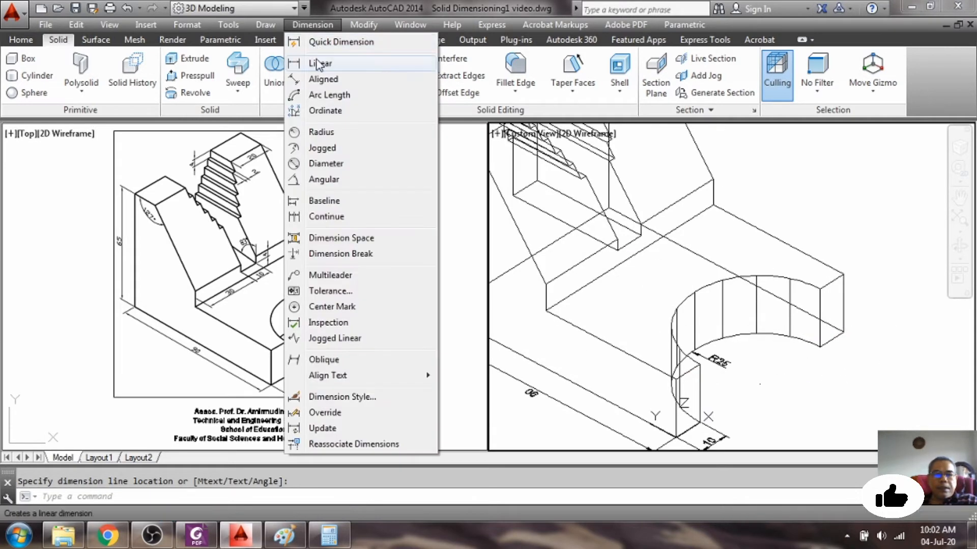
{"action": "left_click", "coordinate": [318, 63]}
{"action": "key", "text": "Return"}
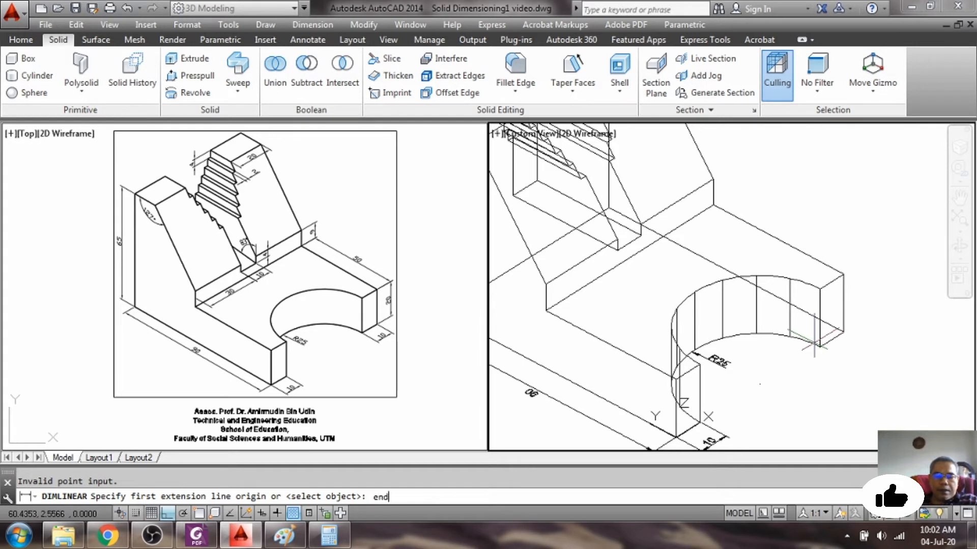
{"action": "type", "text": "end"}
{"action": "key", "text": "Return"}
{"action": "left_click", "coordinate": [819, 345]}
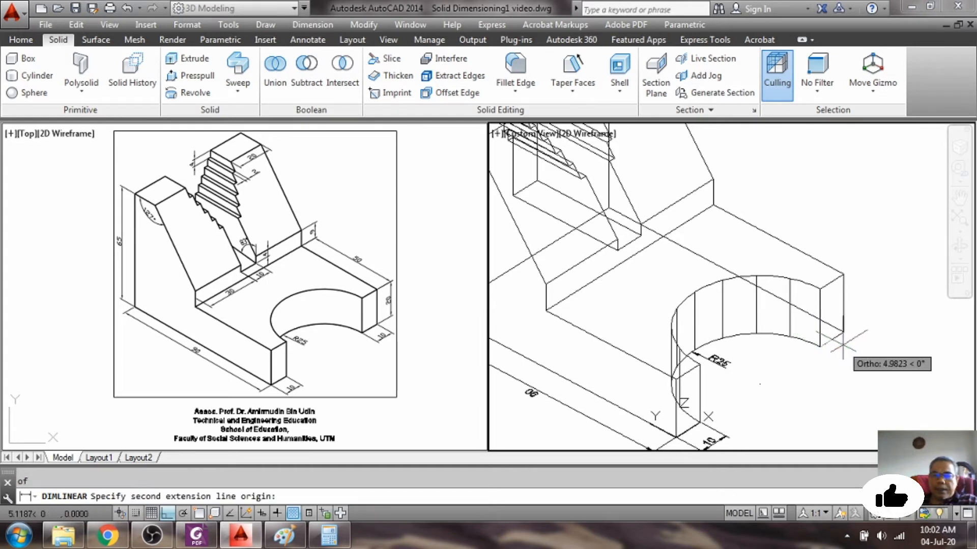
{"action": "type", "text": "end"}
{"action": "key", "text": "Return"}
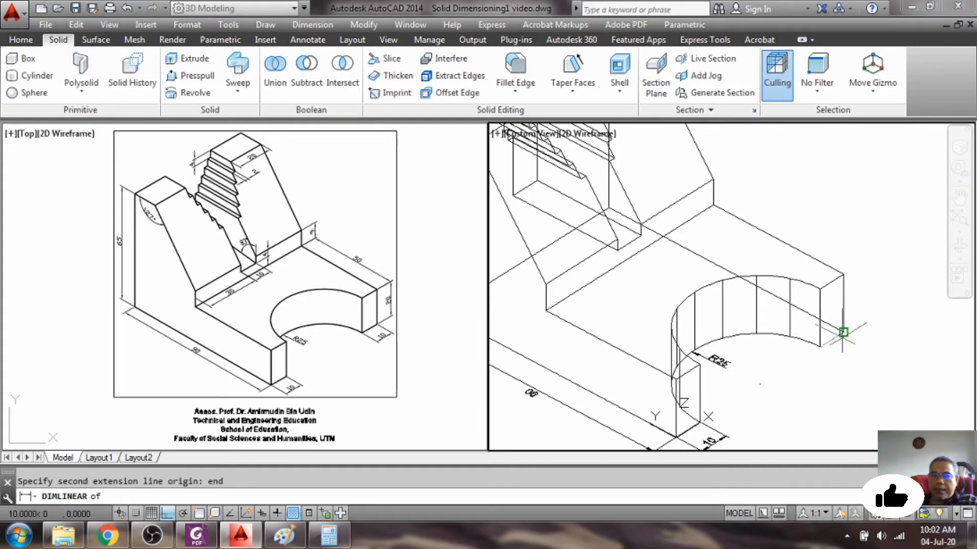
{"action": "left_click", "coordinate": [842, 331]}
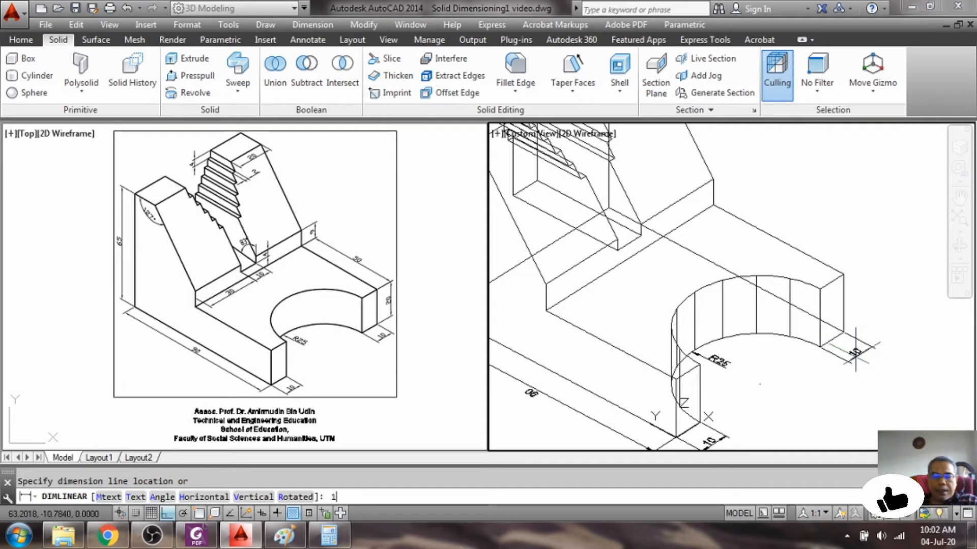
{"action": "key", "text": "Return"}
{"action": "scroll", "coordinate": [809, 316], "scroll_direction": "down", "scroll_amount": 2}
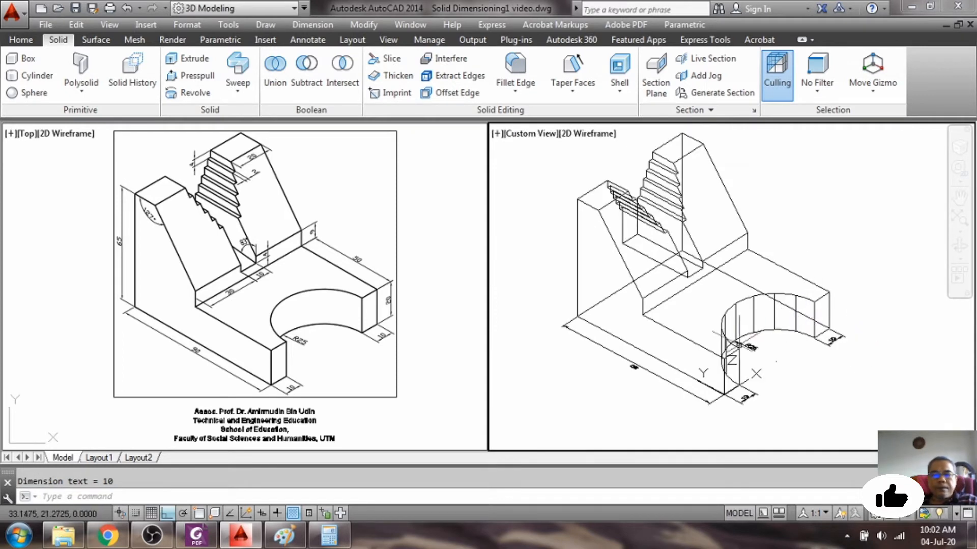
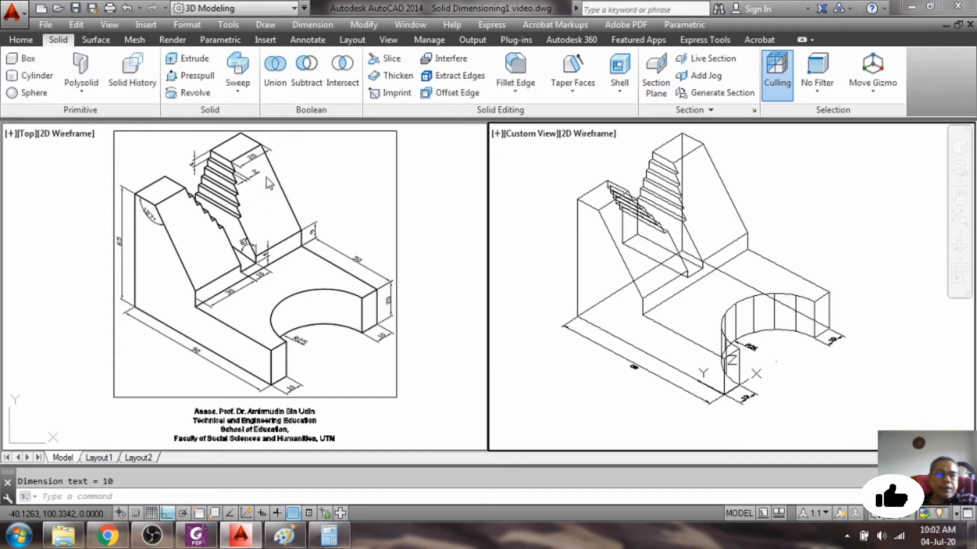
Move the UCS origin to the upper outer corner of the near arm's end face, using endpoint snap.
{"action": "left_click", "coordinate": [596, 496]}
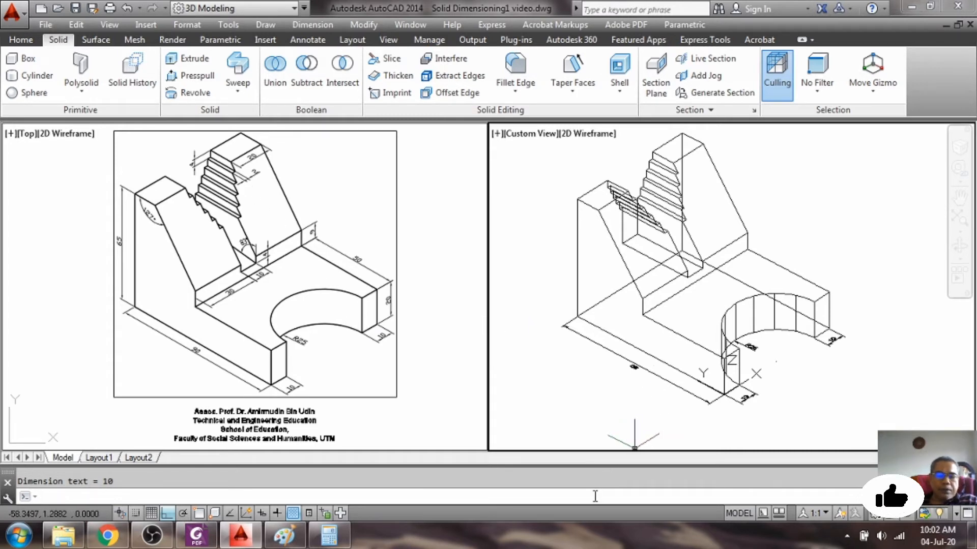
{"action": "type", "text": "ucs"}
{"action": "key", "text": "Return"}
{"action": "type", "text": "m"}
{"action": "key", "text": "Return"}
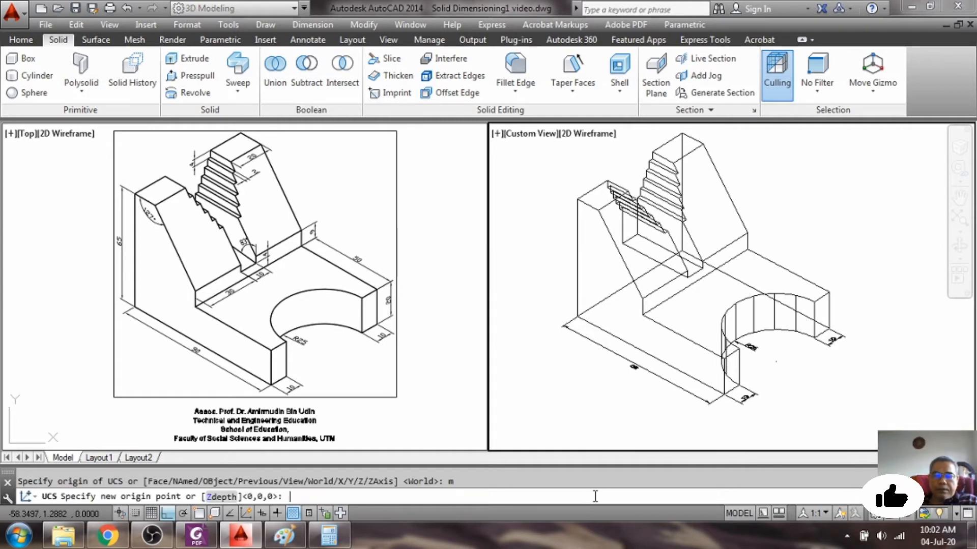
{"action": "type", "text": "end"}
{"action": "key", "text": "Return"}
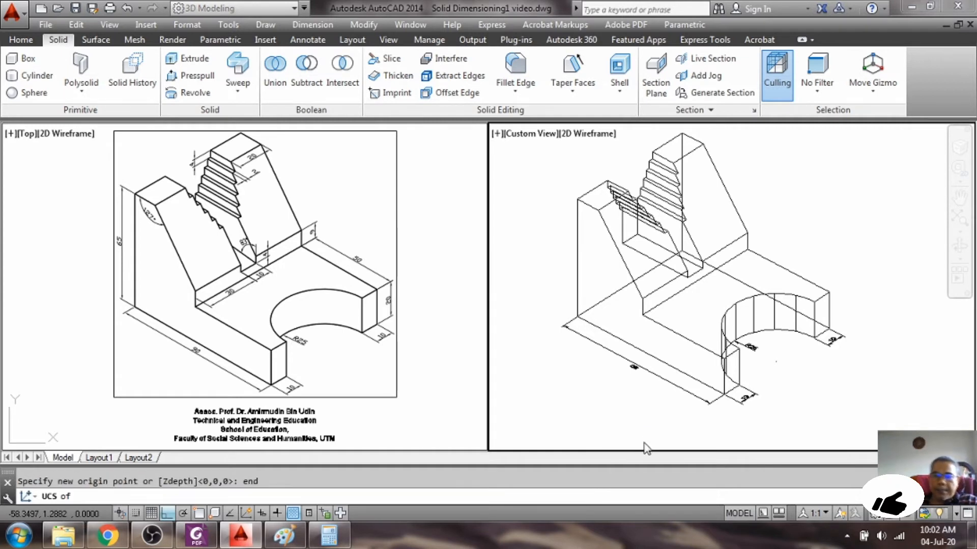
{"action": "left_click", "coordinate": [702, 350]}
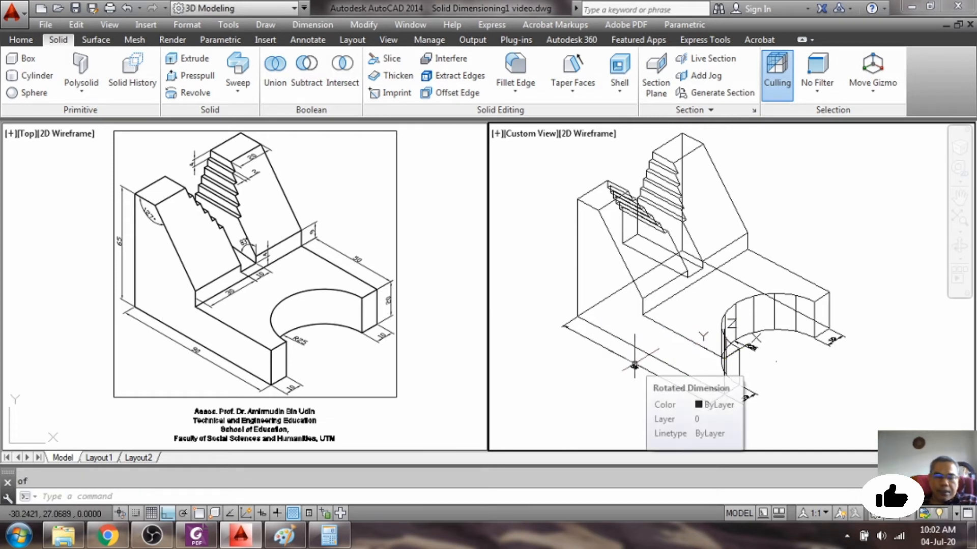
Add a linear dimension along the far arm's outer top edge, offsetting the dimension line by 10.
{"action": "left_click", "coordinate": [308, 28]}
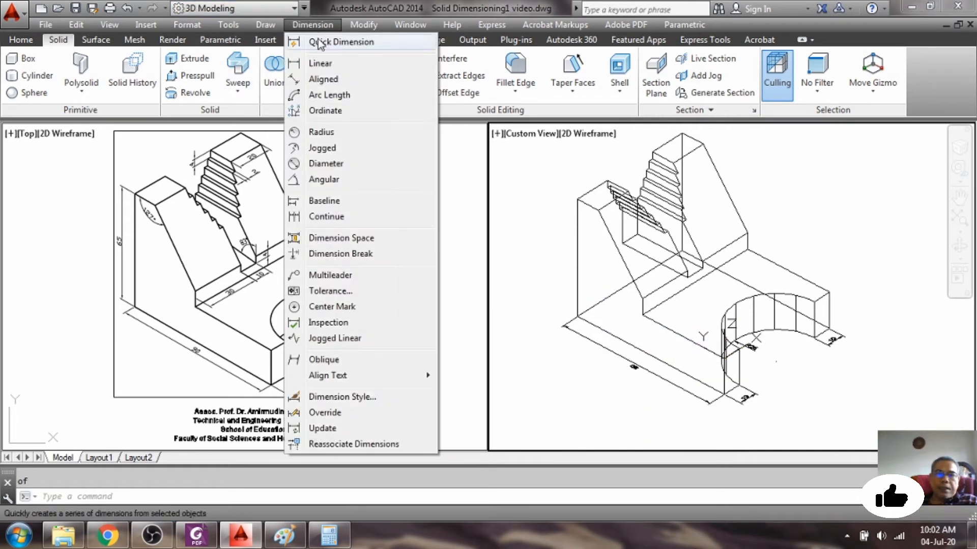
{"action": "left_click", "coordinate": [310, 63]}
{"action": "type", "text": "end"}
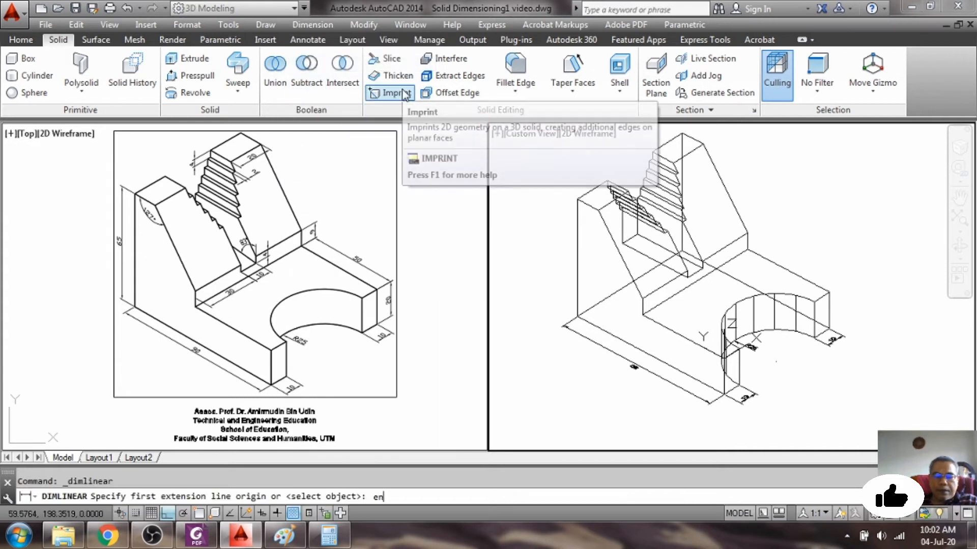
{"action": "key", "text": "Return"}
{"action": "left_click", "coordinate": [732, 251]}
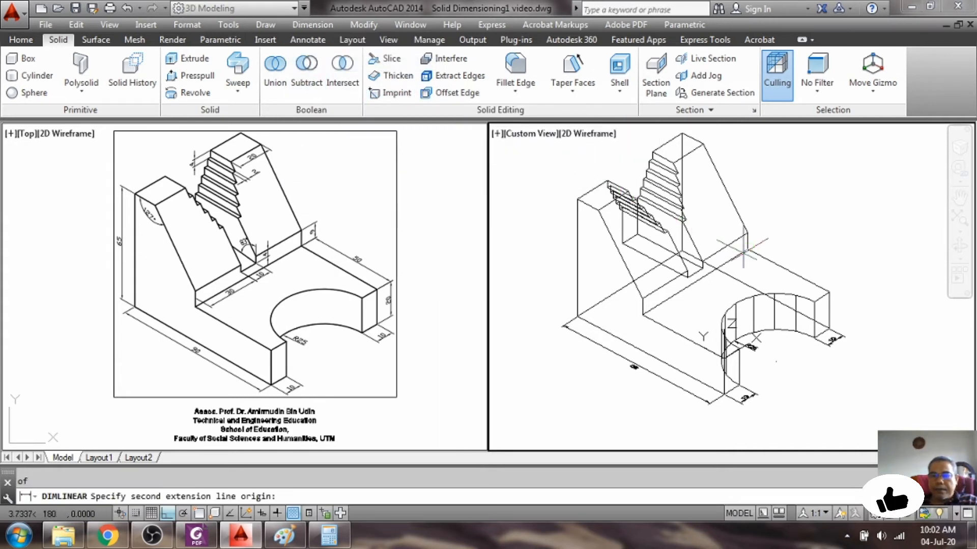
{"action": "type", "text": "end"}
{"action": "key", "text": "Return"}
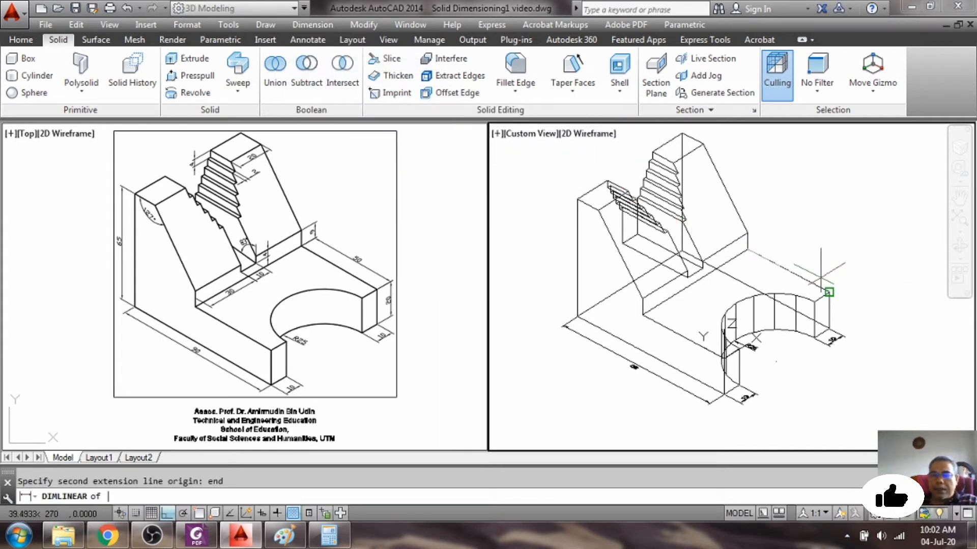
{"action": "left_click", "coordinate": [824, 290]}
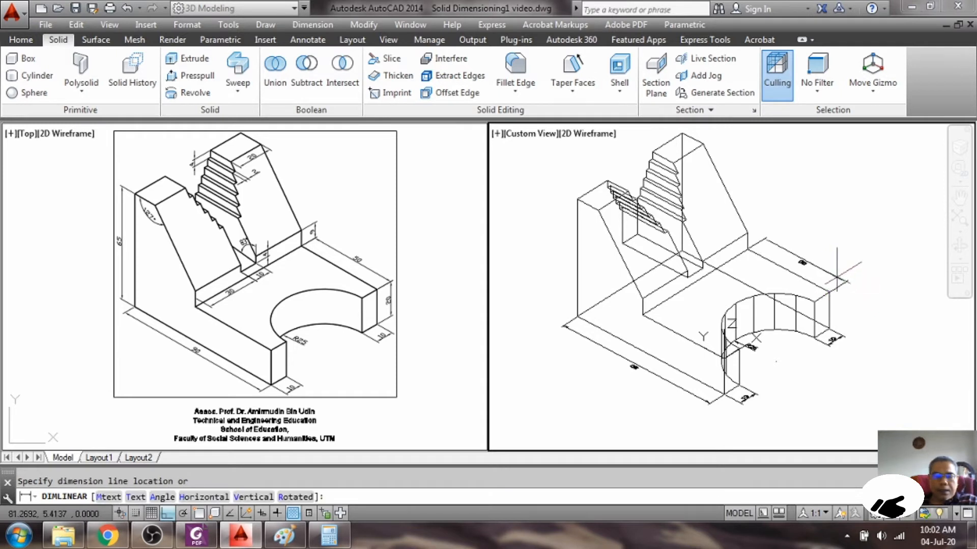
{"action": "type", "text": "10"}
{"action": "key", "text": "Return"}
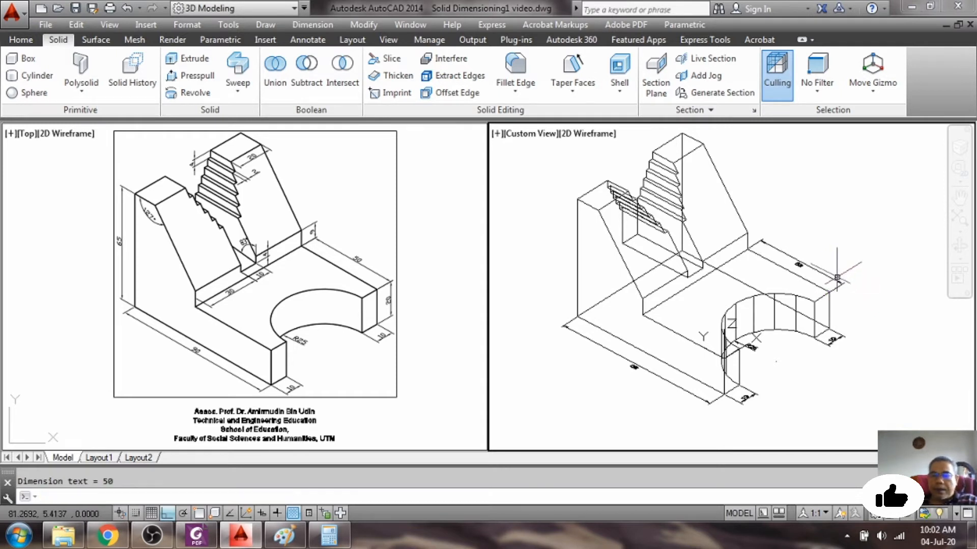
Move the UCS origin to the front corner of the far upright's top face, using endpoint snap.
{"action": "scroll", "coordinate": [775, 244], "scroll_direction": "up", "scroll_amount": 3}
{"action": "scroll", "coordinate": [768, 252], "scroll_direction": "down", "scroll_amount": 3}
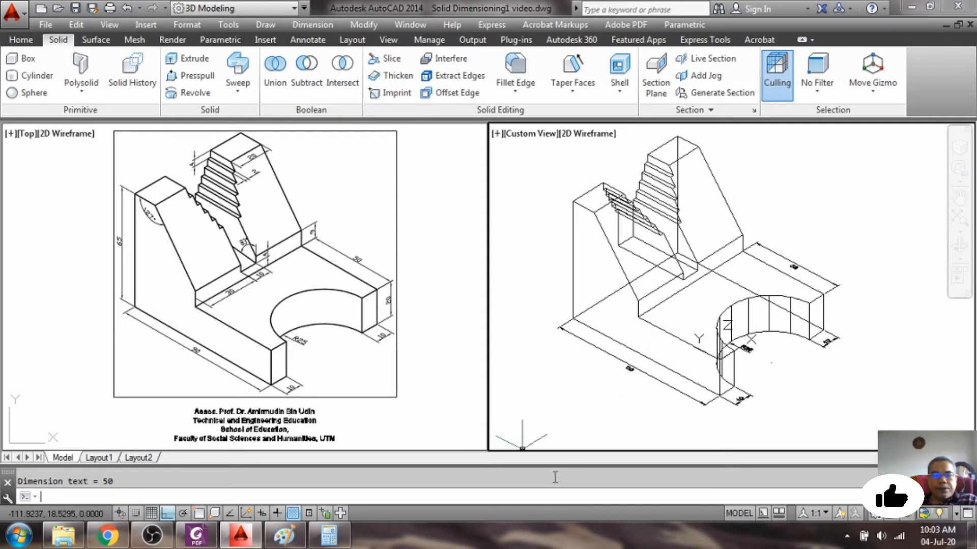
{"action": "type", "text": "cs"}
{"action": "key", "text": "Return"}
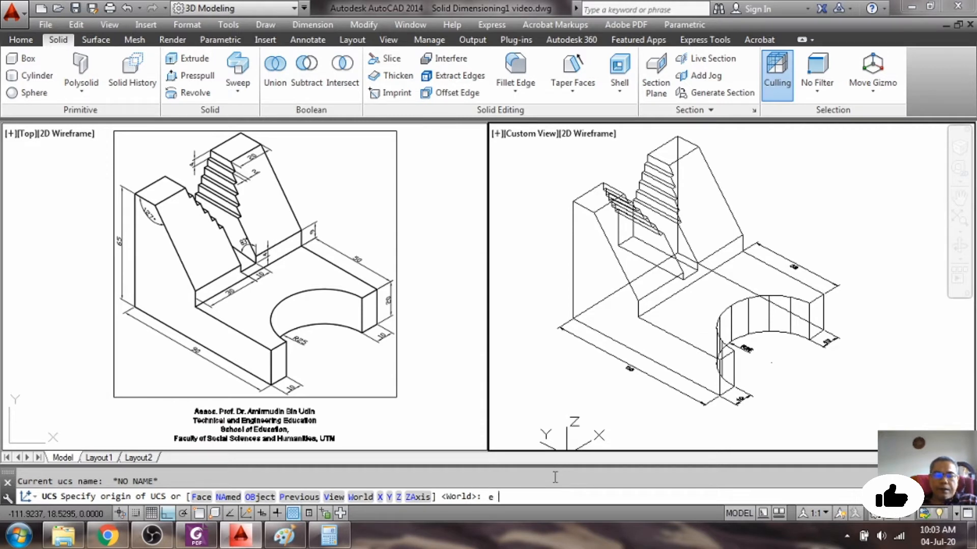
{"action": "type", "text": "m"}
{"action": "key", "text": "Return"}
{"action": "type", "text": "en"}
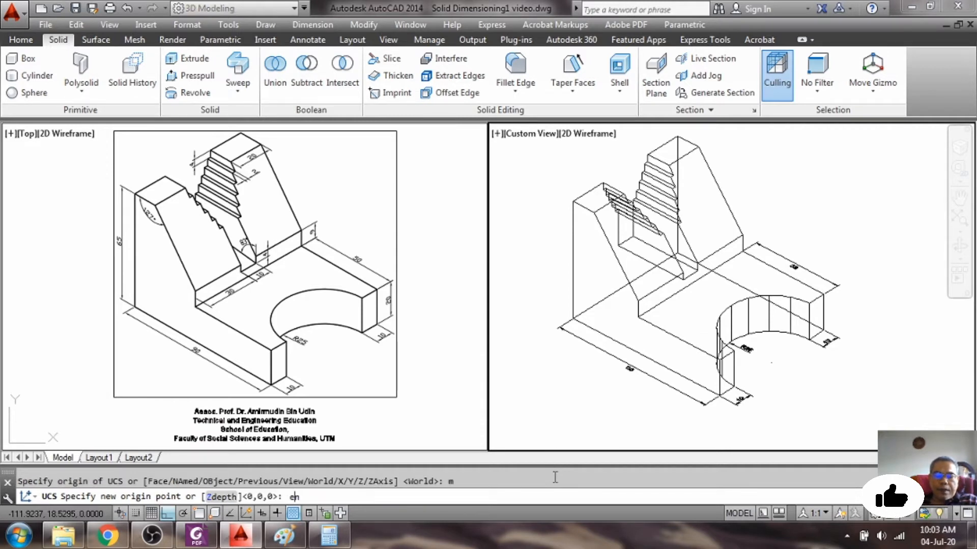
{"action": "type", "text": "d"}
{"action": "key", "text": "Return"}
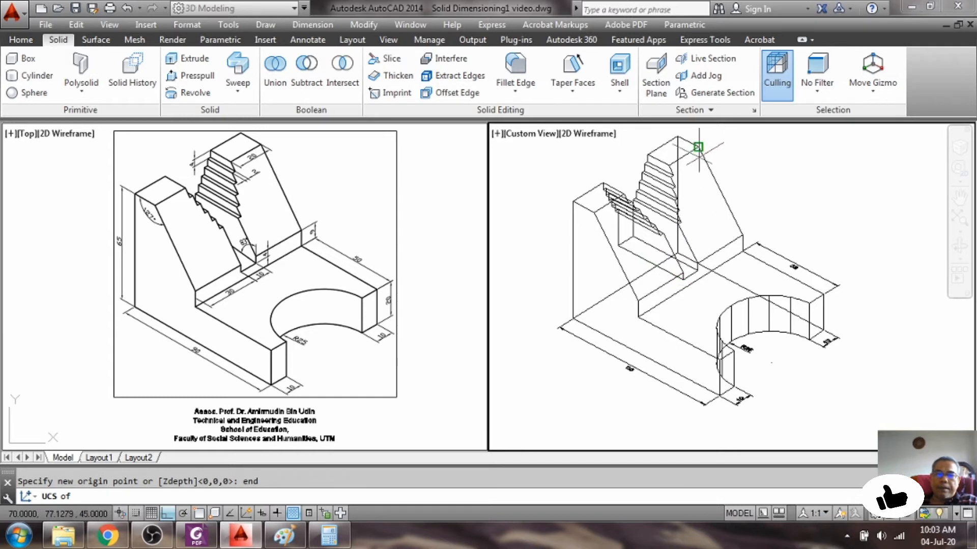
{"action": "left_click", "coordinate": [668, 166]}
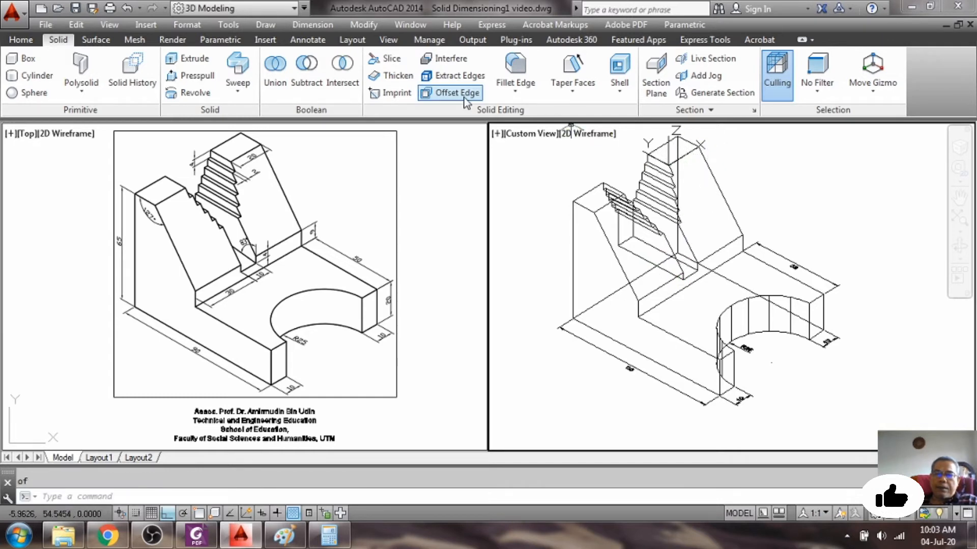
Add a linear dimension to the front edge of the far upright's top face, placing the dimension line just in front of it.
{"action": "left_click", "coordinate": [308, 26]}
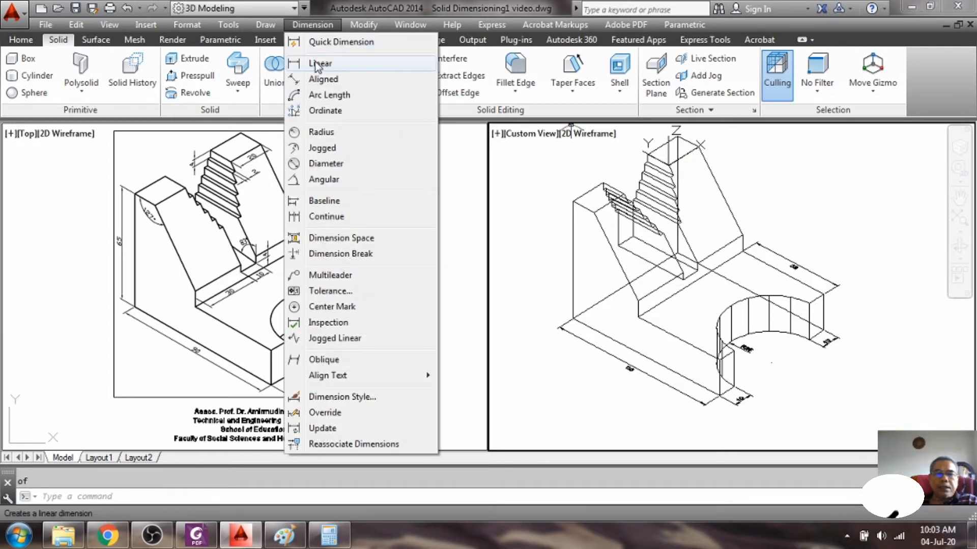
{"action": "left_click", "coordinate": [318, 63]}
{"action": "type", "text": "end"}
{"action": "key", "text": "Return"}
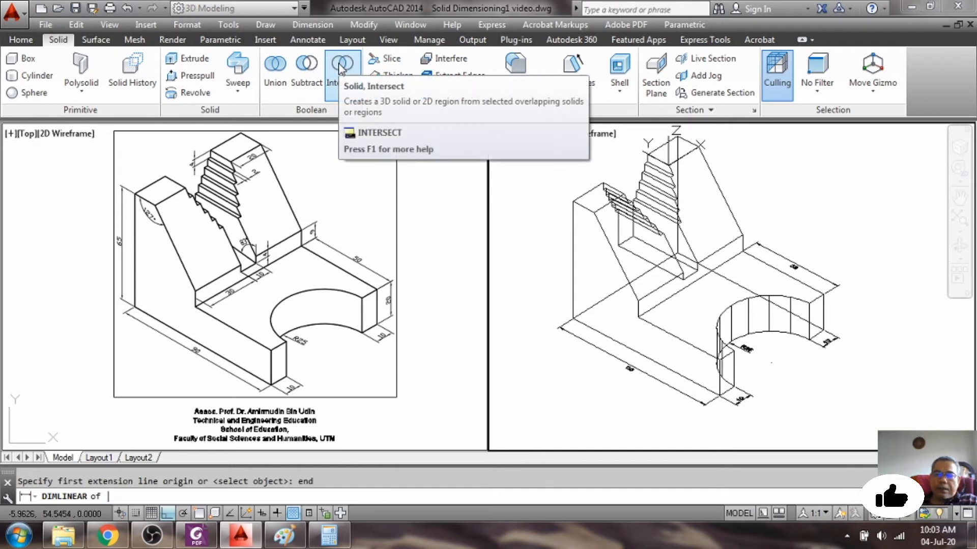
{"action": "left_click", "coordinate": [668, 165]}
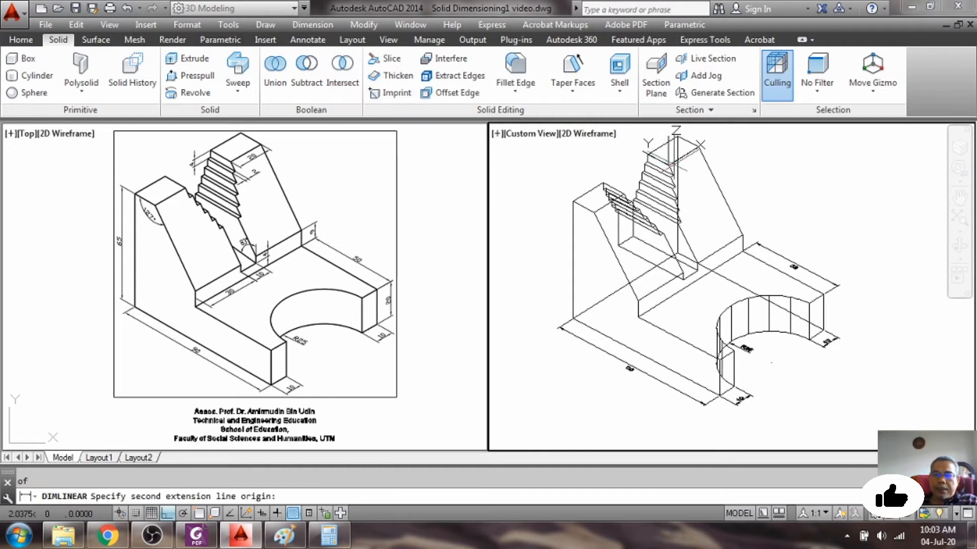
{"action": "type", "text": "end"}
{"action": "key", "text": "Return"}
{"action": "left_click", "coordinate": [698, 146]}
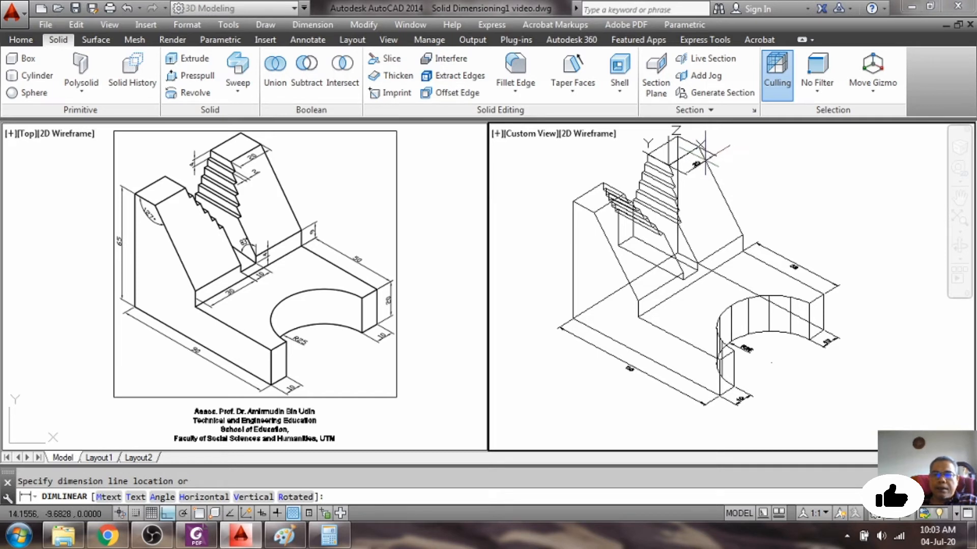
{"action": "left_click", "coordinate": [698, 162]}
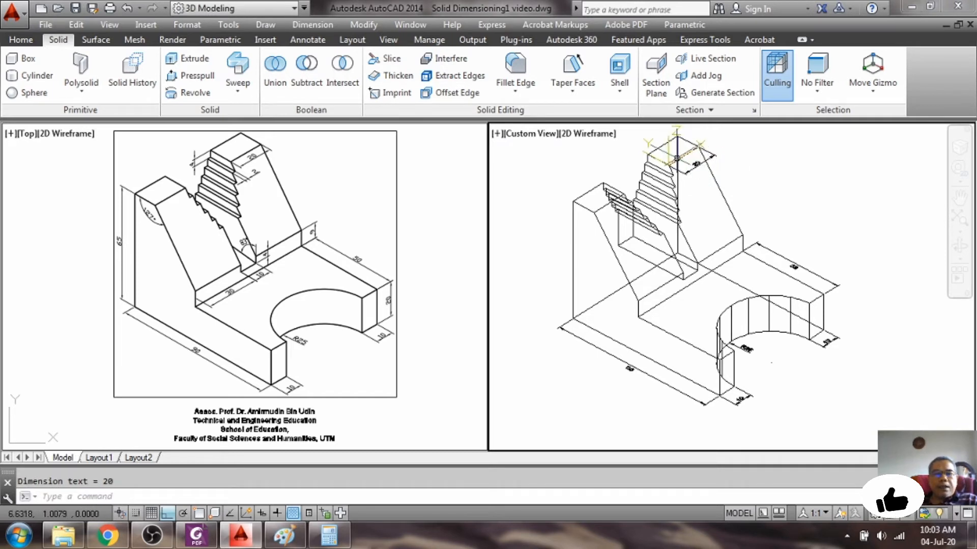
Move the UCS origin to the front notch corner below the far upright's uppermost serration, using endpoint snap.
{"action": "scroll", "coordinate": [677, 152], "scroll_direction": "up", "scroll_amount": 2}
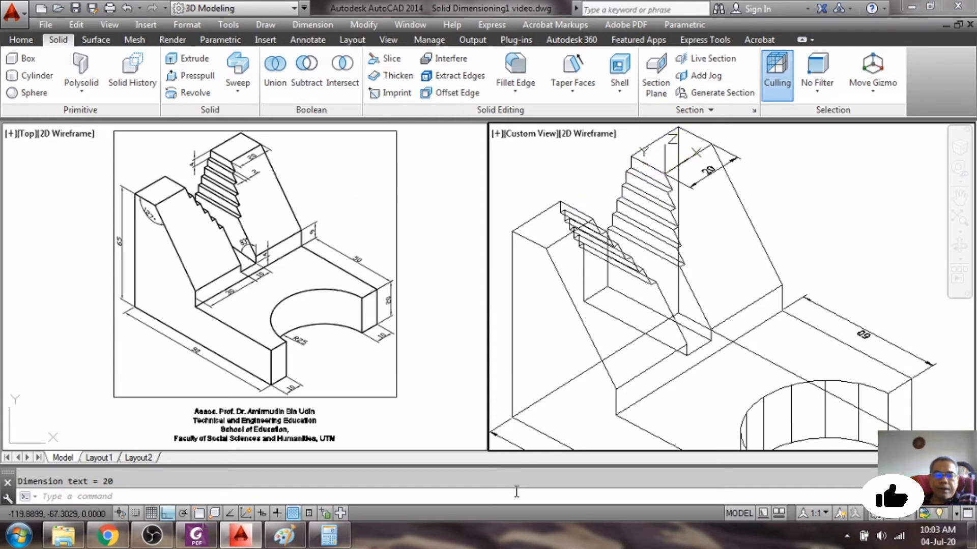
{"action": "type", "text": "s"}
{"action": "key", "text": "Return"}
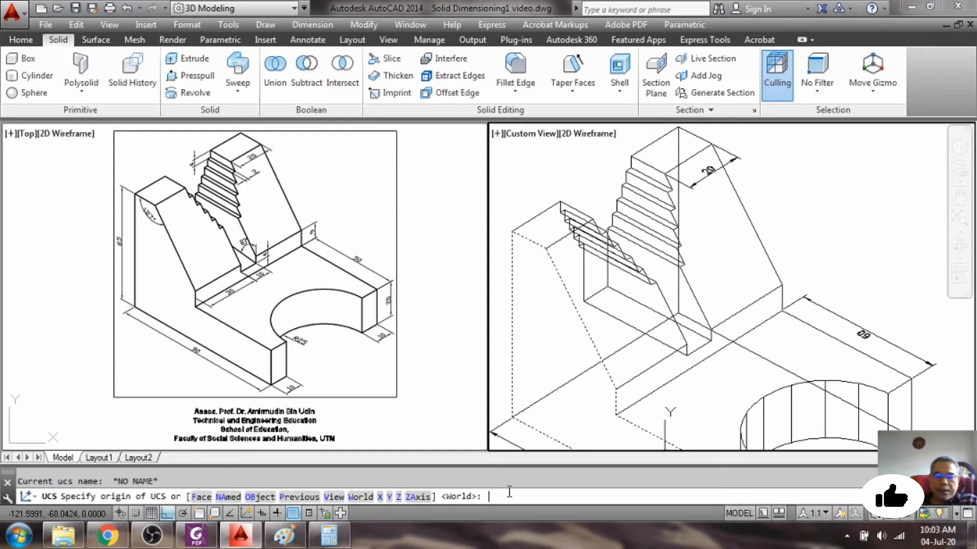
{"action": "type", "text": "m"}
{"action": "key", "text": "Return"}
{"action": "type", "text": "end"}
{"action": "key", "text": "Return"}
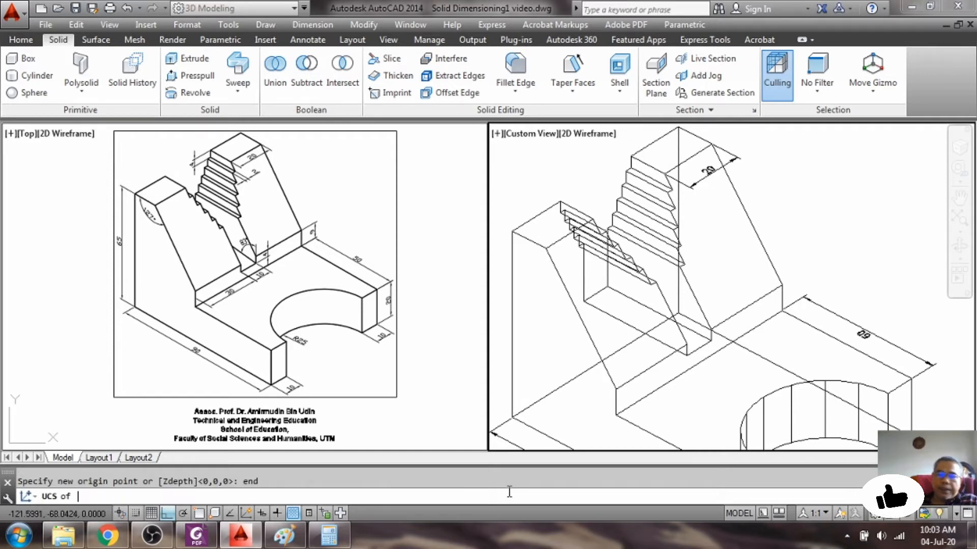
{"action": "left_click", "coordinate": [667, 178]}
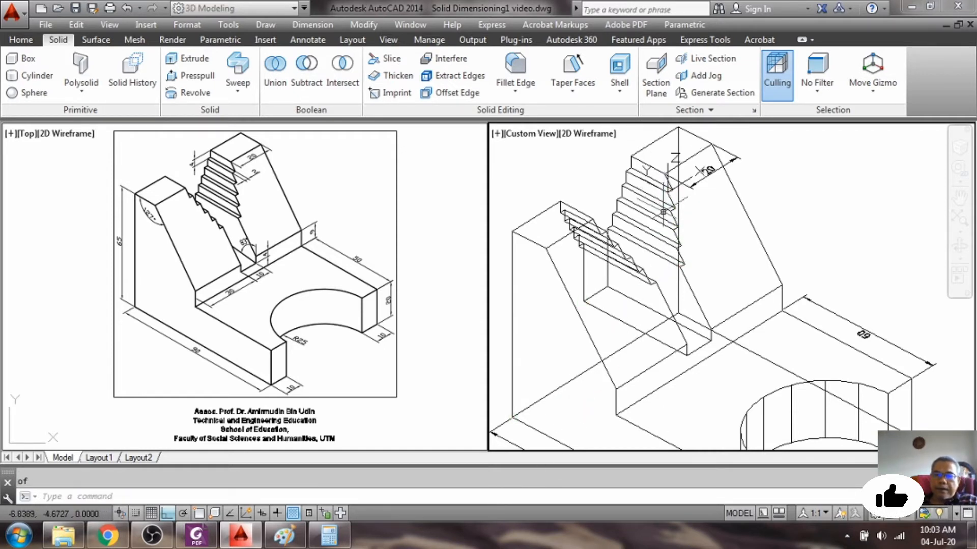
Add a linear dimension across the step depth of the far upright's uppermost serration, placing the dimension line in front of it.
{"action": "left_click", "coordinate": [349, 22]}
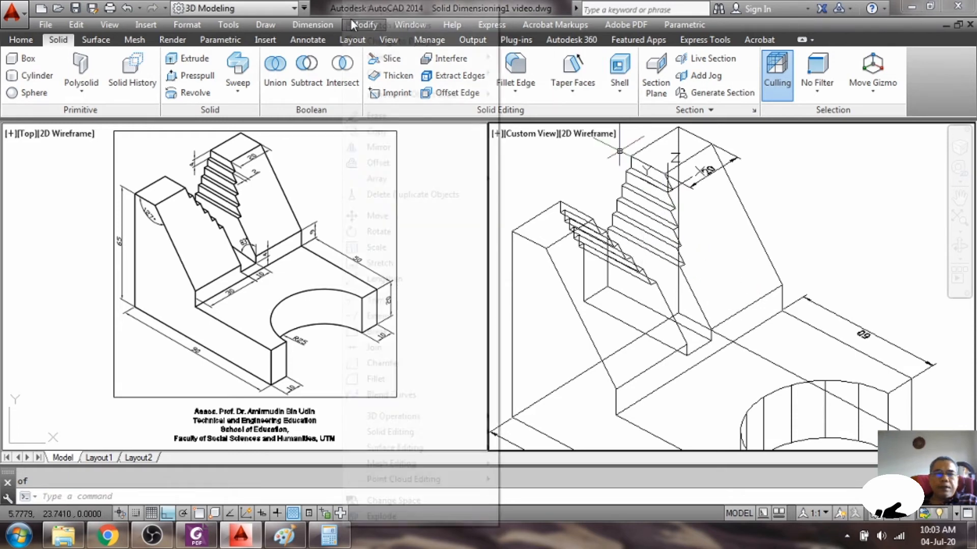
{"action": "left_click", "coordinate": [356, 49]}
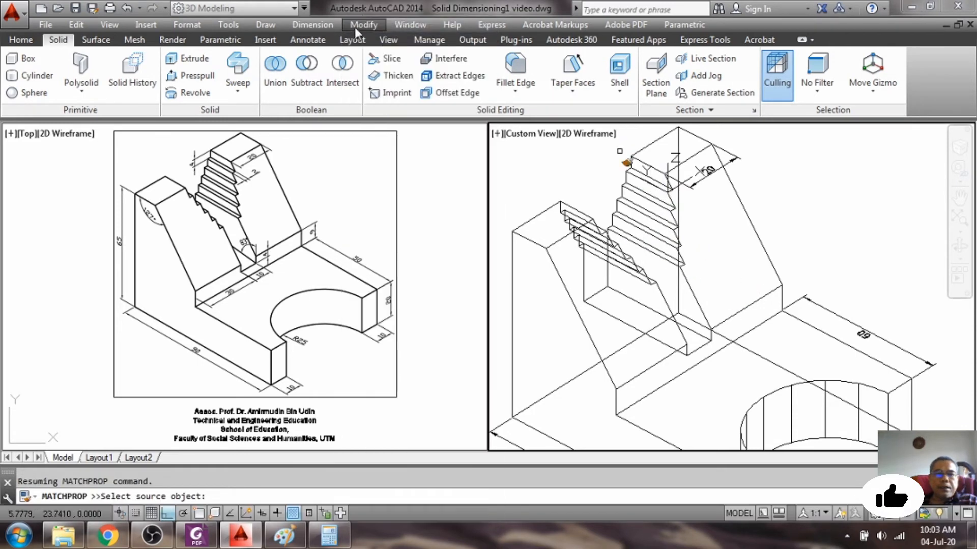
{"action": "left_click", "coordinate": [327, 26]}
{"action": "left_click", "coordinate": [321, 63]}
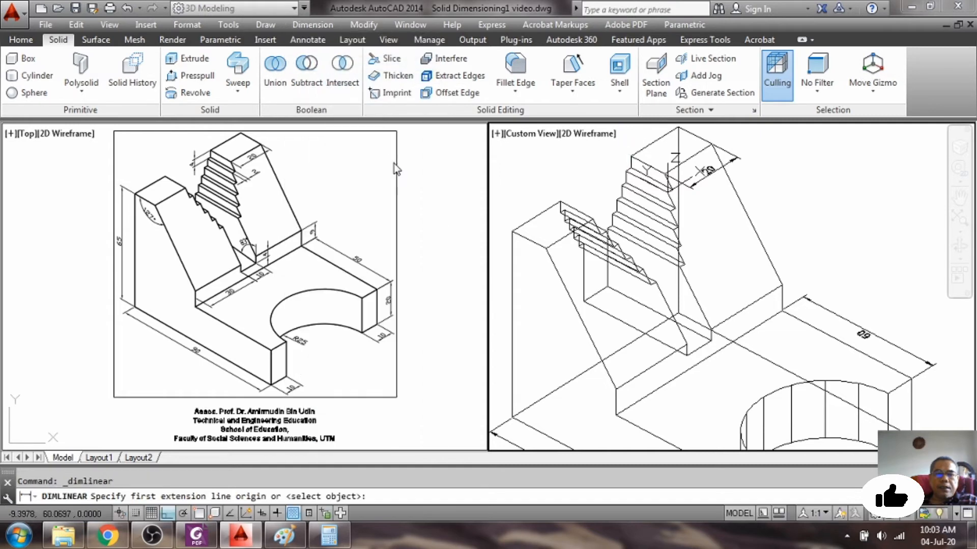
{"action": "scroll", "coordinate": [646, 179], "scroll_direction": "up", "scroll_amount": 4}
{"action": "type", "text": "e"}
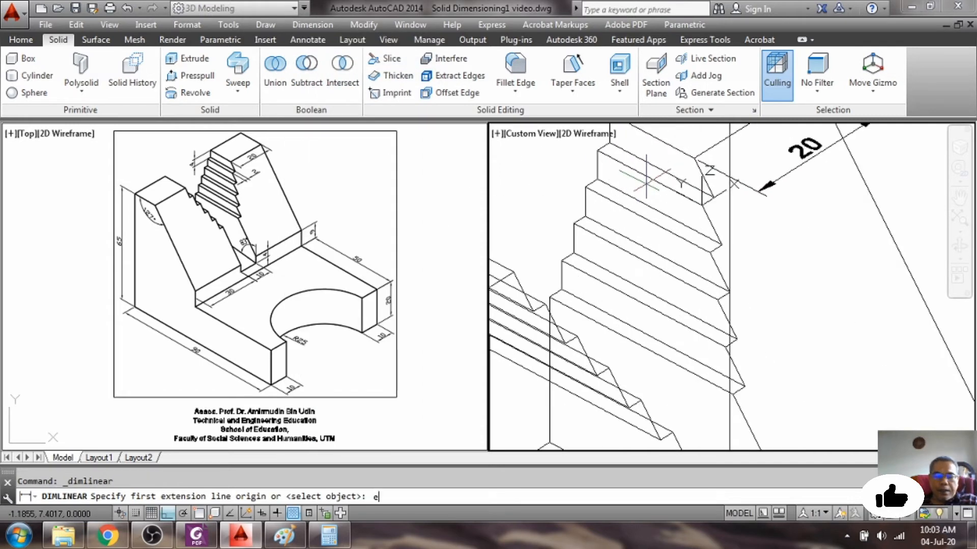
{"action": "type", "text": "nd"}
{"action": "key", "text": "Return"}
{"action": "left_click", "coordinate": [702, 205]}
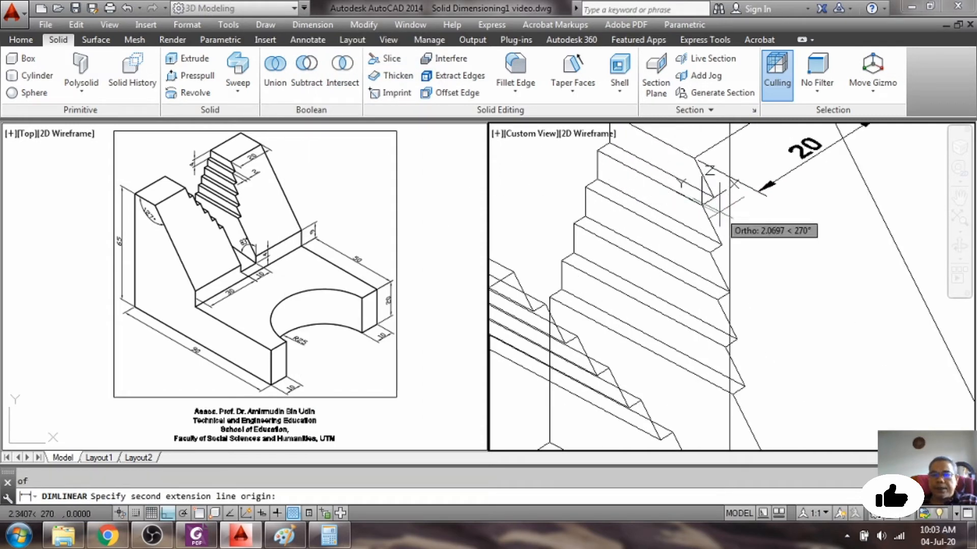
{"action": "type", "text": "end"}
{"action": "key", "text": "Return"}
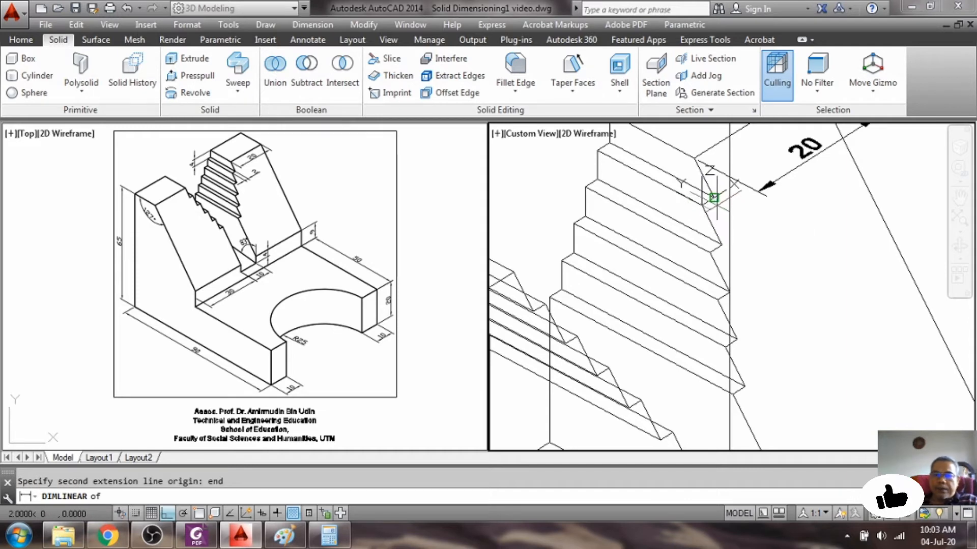
{"action": "left_click", "coordinate": [710, 193]}
{"action": "left_click", "coordinate": [767, 249]}
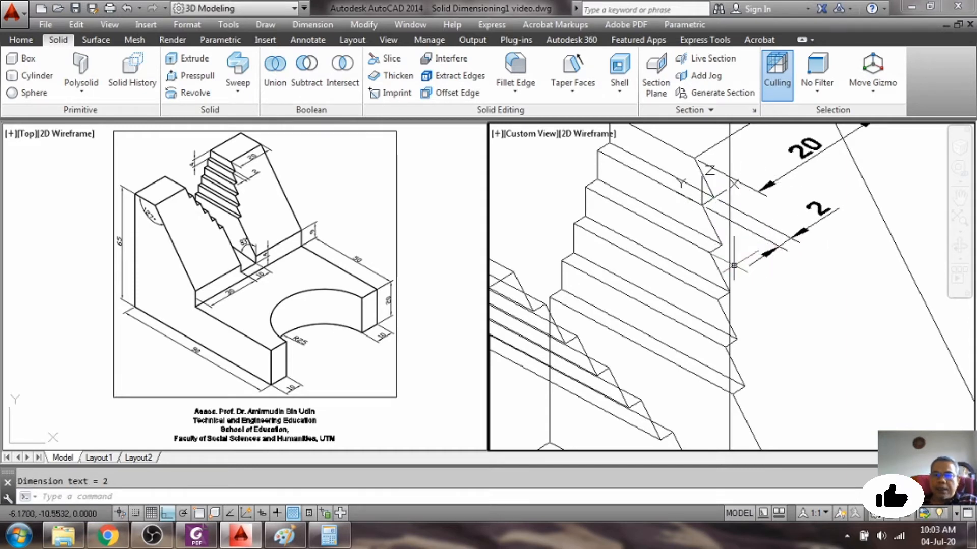
Move the UCS origin to the rear end of the bracket's long outer bottom edge, using endpoint snap.
{"action": "scroll", "coordinate": [743, 326], "scroll_direction": "down", "scroll_amount": 4}
{"action": "scroll", "coordinate": [744, 336], "scroll_direction": "up", "scroll_amount": 2}
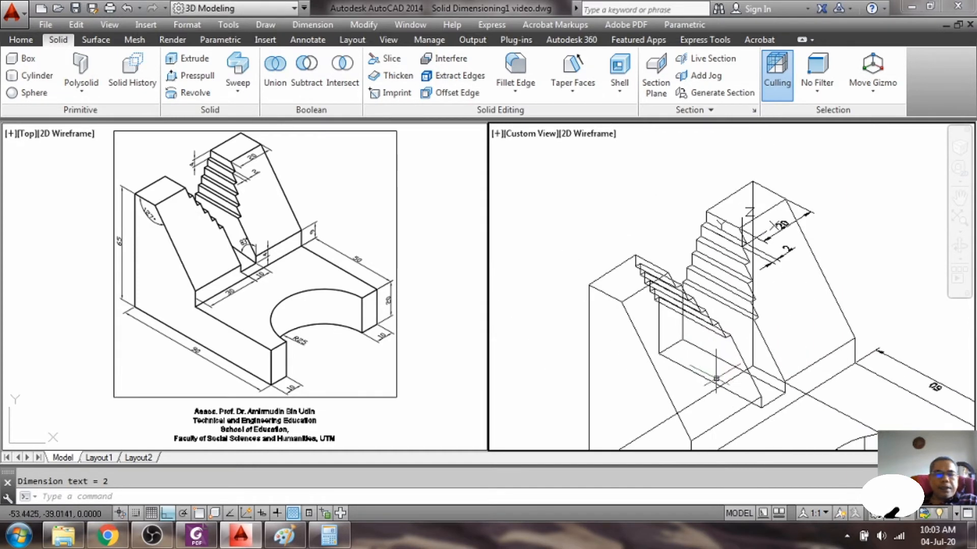
{"action": "scroll", "coordinate": [737, 387], "scroll_direction": "down", "scroll_amount": 4}
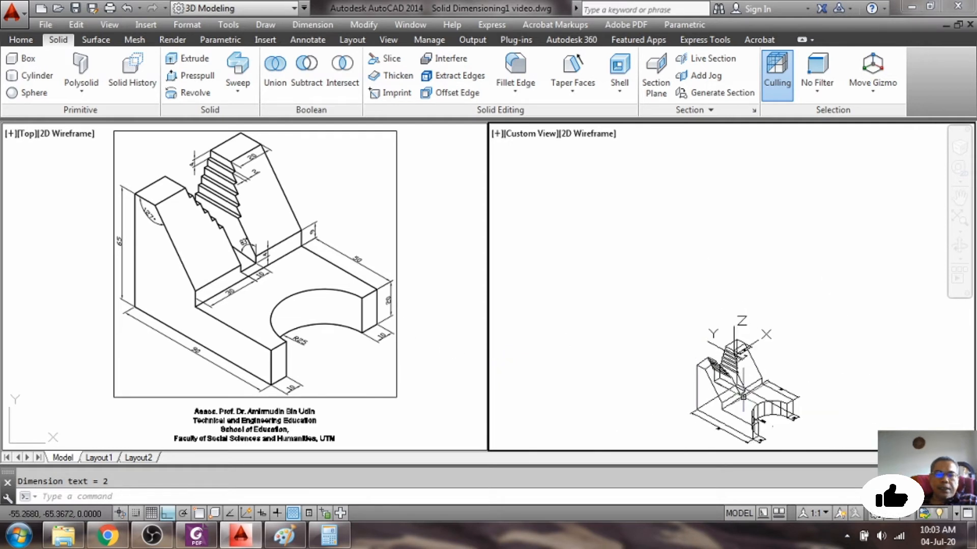
{"action": "scroll", "coordinate": [762, 440], "scroll_direction": "up", "scroll_amount": 4}
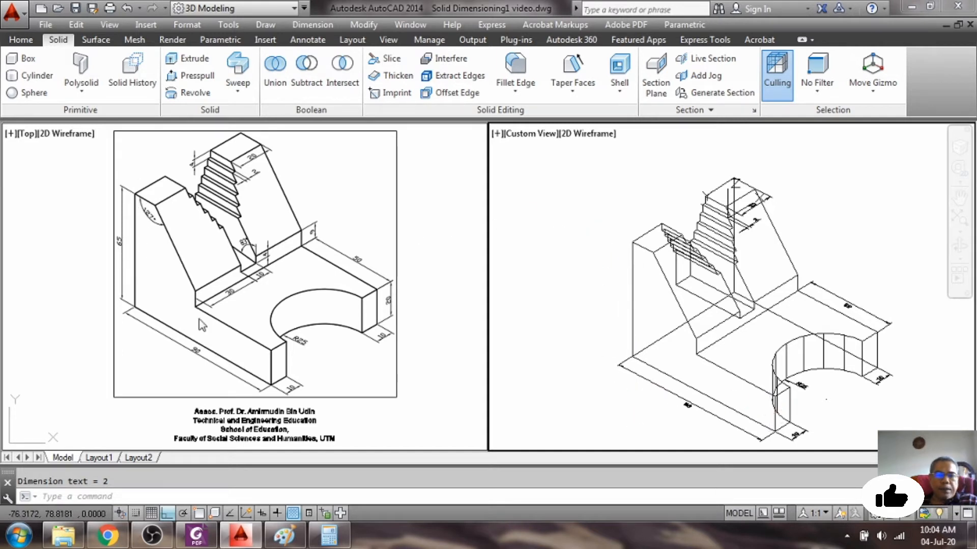
{"action": "left_click", "coordinate": [443, 484]}
{"action": "type", "text": "u"}
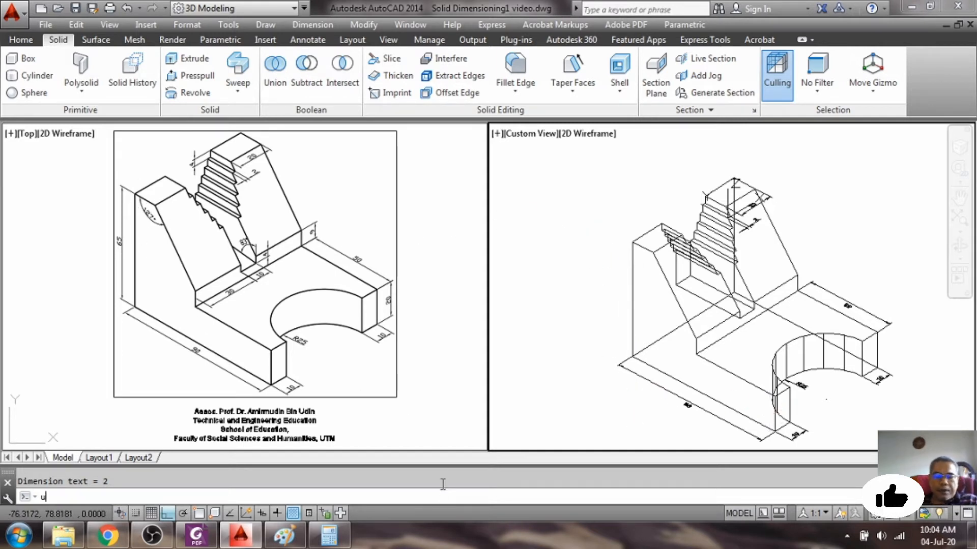
{"action": "key", "text": "Return"}
{"action": "type", "text": "m"}
{"action": "key", "text": "Return"}
{"action": "type", "text": "e"}
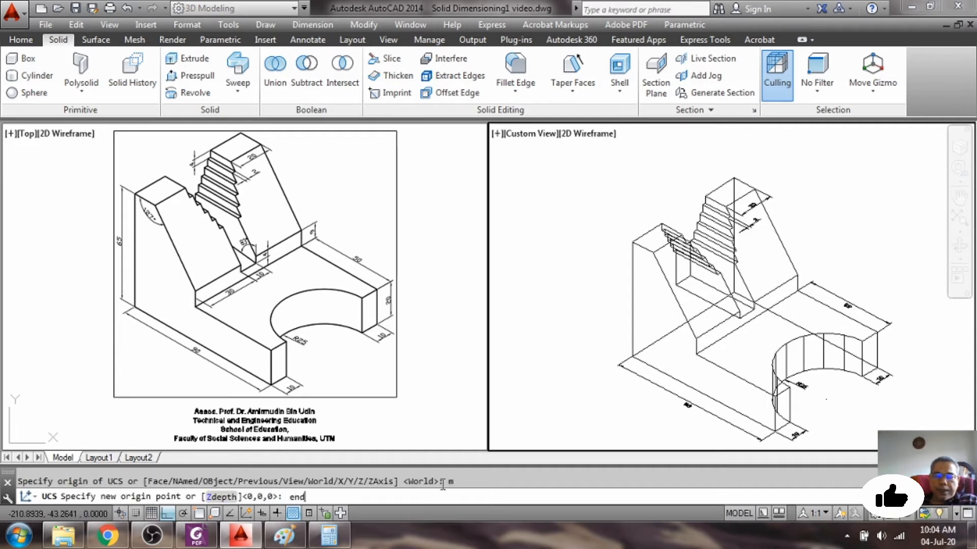
{"action": "type", "text": "nd"}
{"action": "key", "text": "Return"}
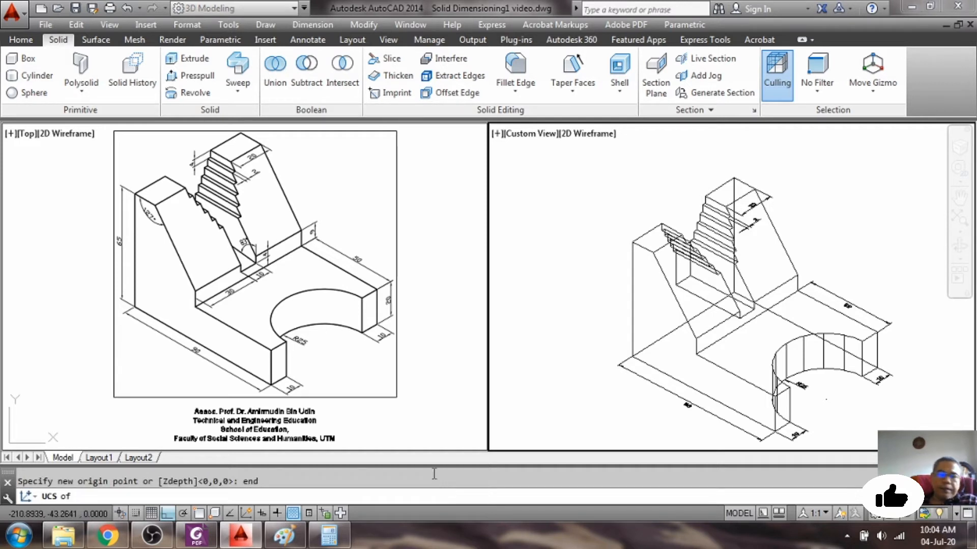
{"action": "left_click", "coordinate": [632, 354]}
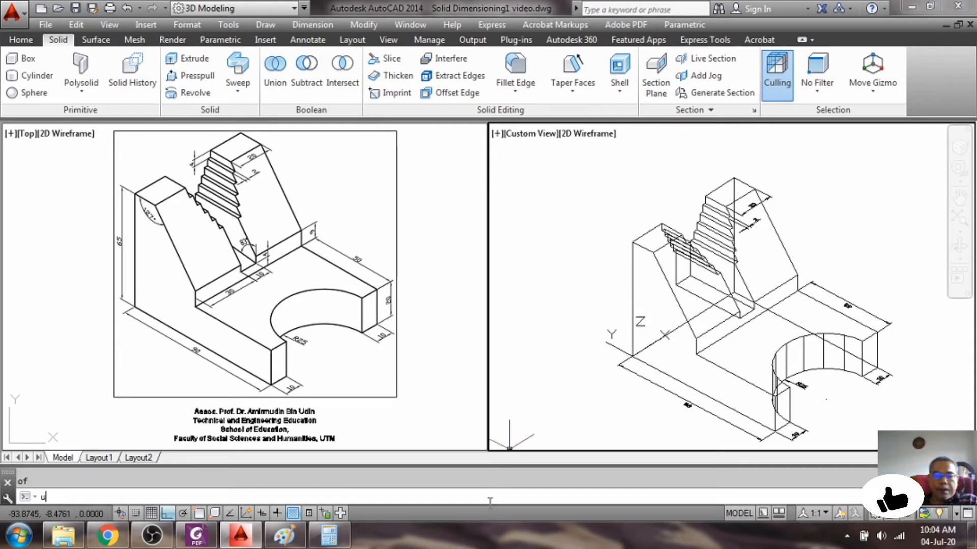
Rotate the UCS 90 degrees about its X axis.
{"action": "type", "text": "s"}
{"action": "key", "text": "Return"}
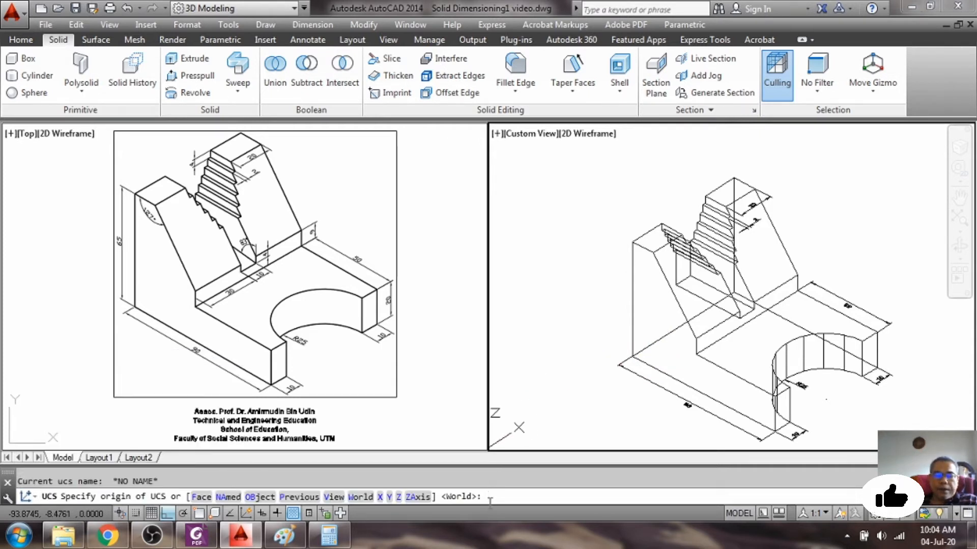
{"action": "type", "text": "x"}
{"action": "key", "text": "Return"}
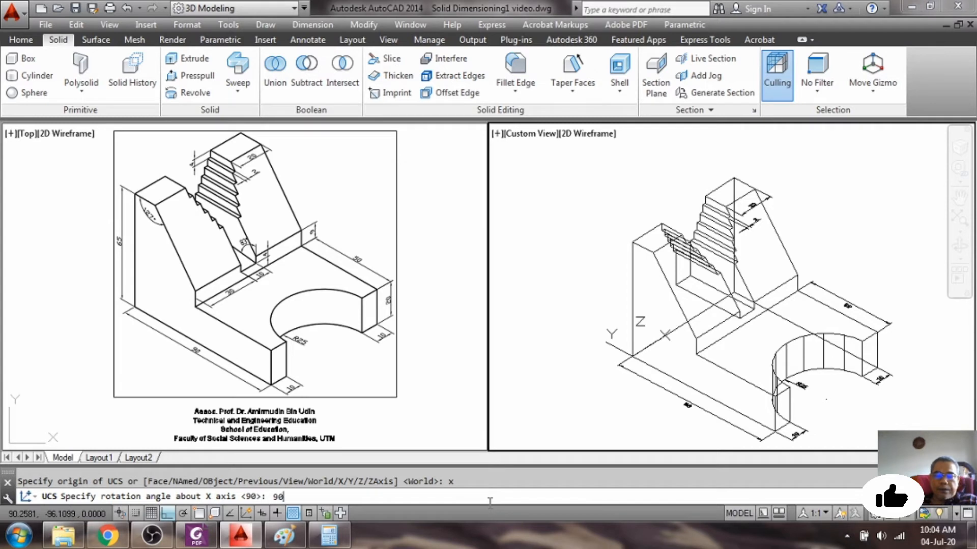
Rotate the UCS 90 degrees about the X axis and -90 degrees about the Y axis.
{"action": "key", "text": "Return"}
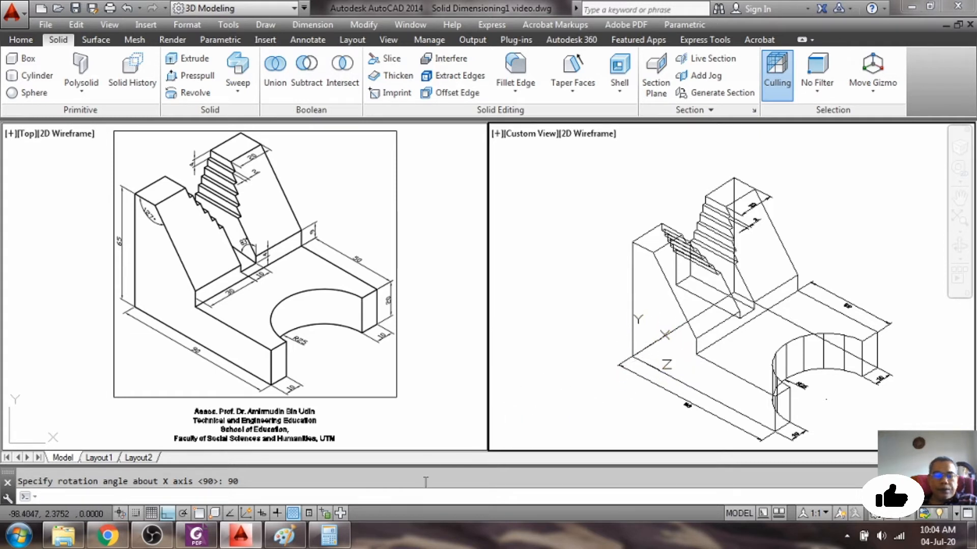
{"action": "type", "text": "cs"}
{"action": "key", "text": "Return"}
{"action": "type", "text": "y"}
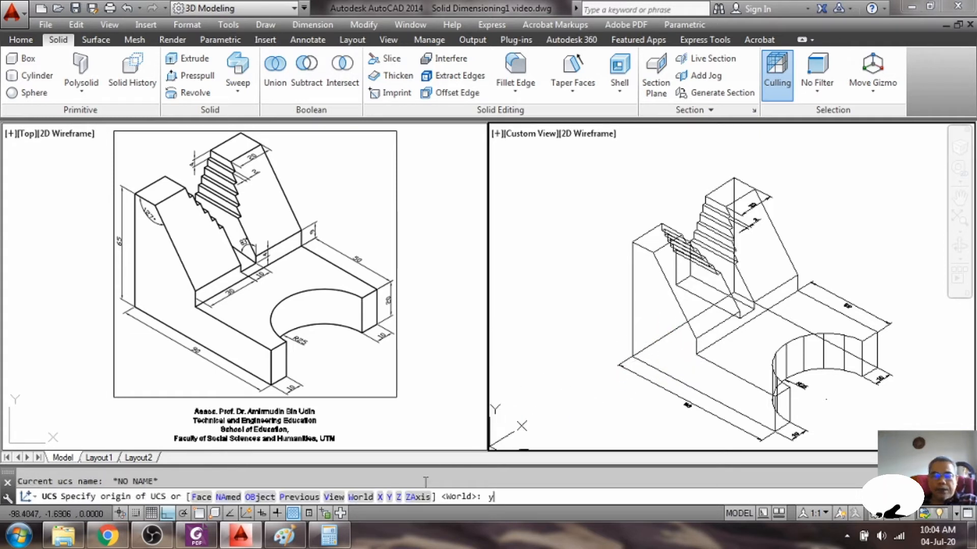
{"action": "key", "text": "Return"}
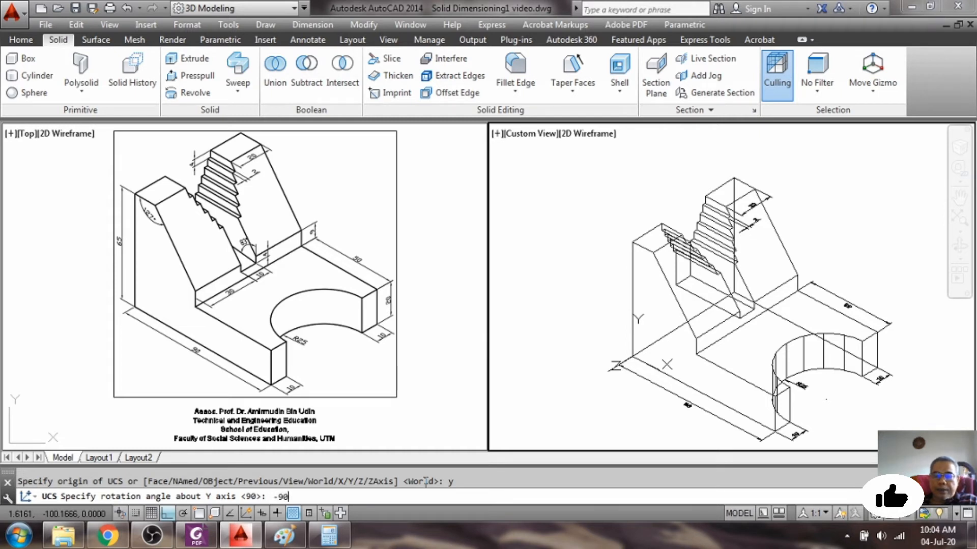
{"action": "type", "text": "-90"}
{"action": "key", "text": "Return"}
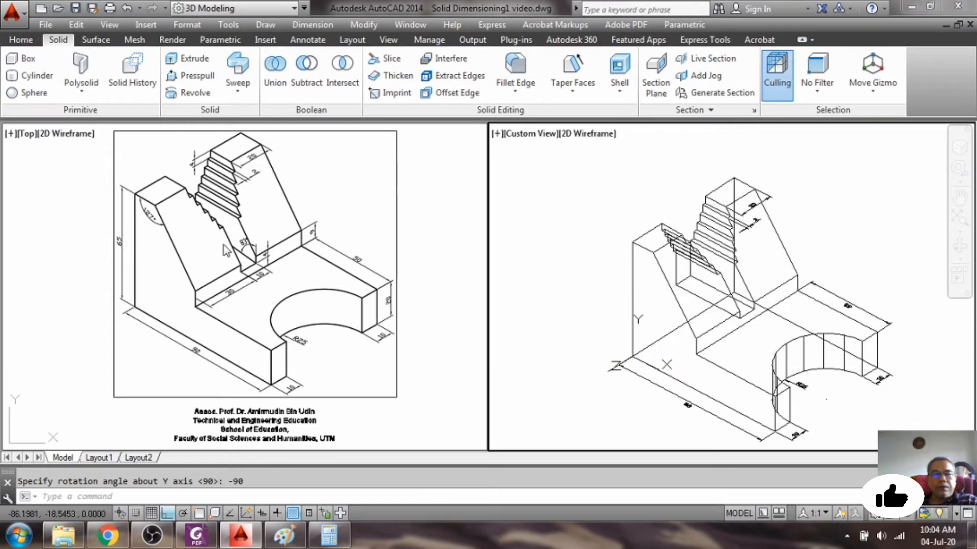
Add a linear dimension to the tall vertical rear edge of the front upright, endpoint to endpoint, entering 10 for the dimension line location.
{"action": "left_click", "coordinate": [312, 25]}
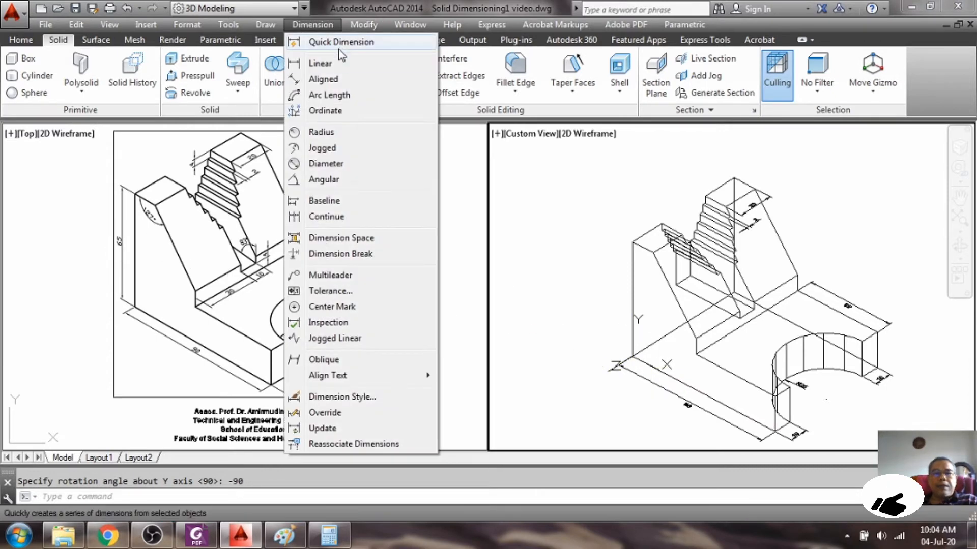
{"action": "left_click", "coordinate": [328, 63]}
{"action": "type", "text": "end"}
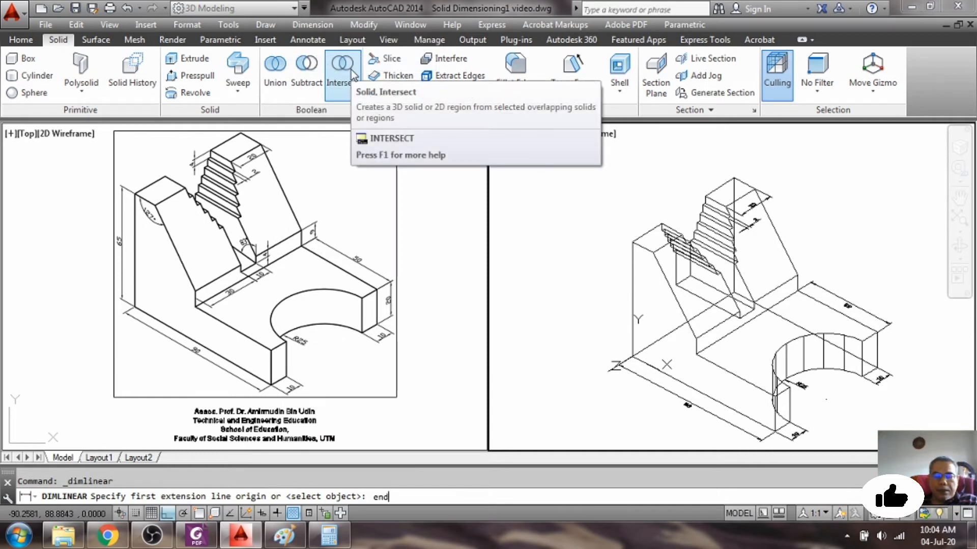
{"action": "key", "text": "Return"}
{"action": "left_click", "coordinate": [632, 355]}
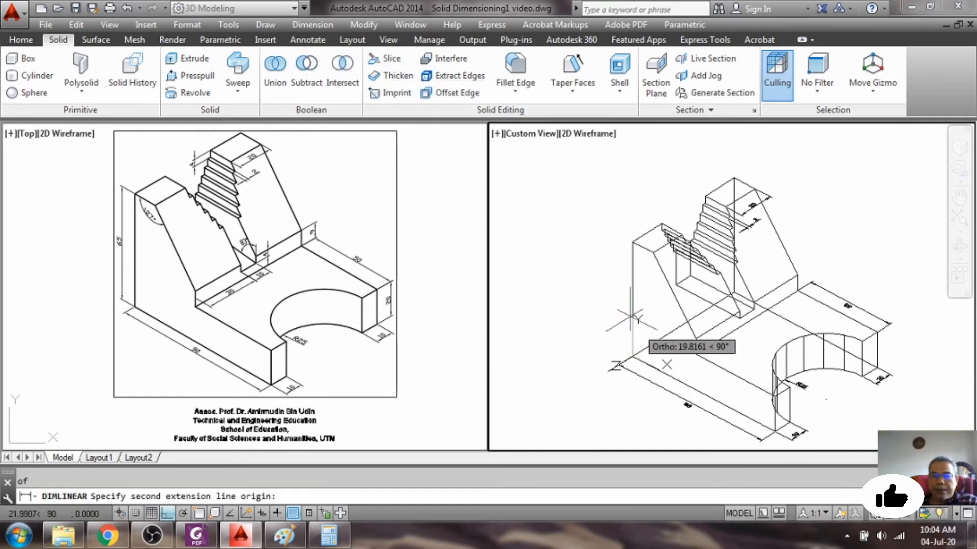
{"action": "type", "text": "end"}
{"action": "key", "text": "Return"}
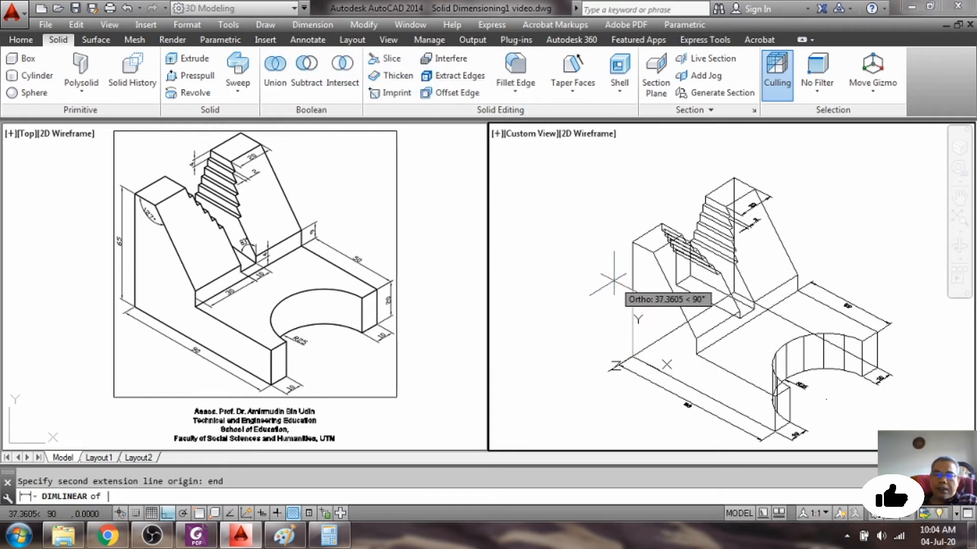
{"action": "left_click", "coordinate": [632, 243]}
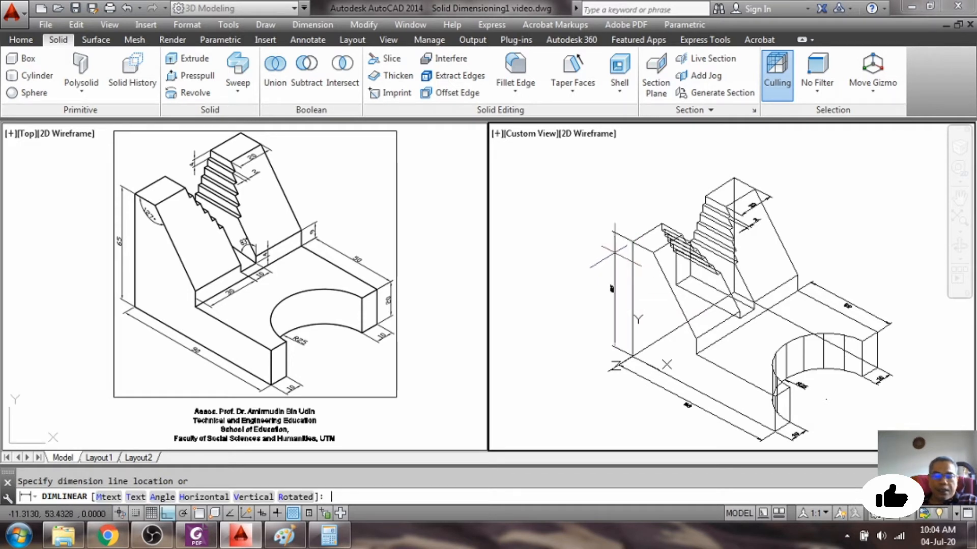
{"action": "type", "text": "10"}
{"action": "key", "text": "Return"}
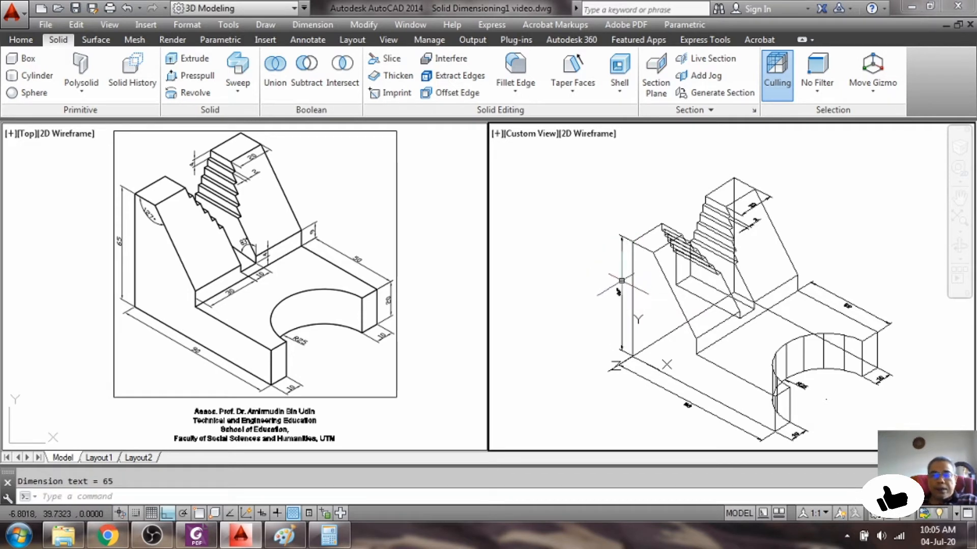
Add an angular dimension between the short top edge and the sloped edge of the front upright's side face, placing the arc inside the corner.
{"action": "scroll", "coordinate": [618, 267], "scroll_direction": "up", "scroll_amount": 2}
{"action": "scroll", "coordinate": [581, 300], "scroll_direction": "up", "scroll_amount": 2}
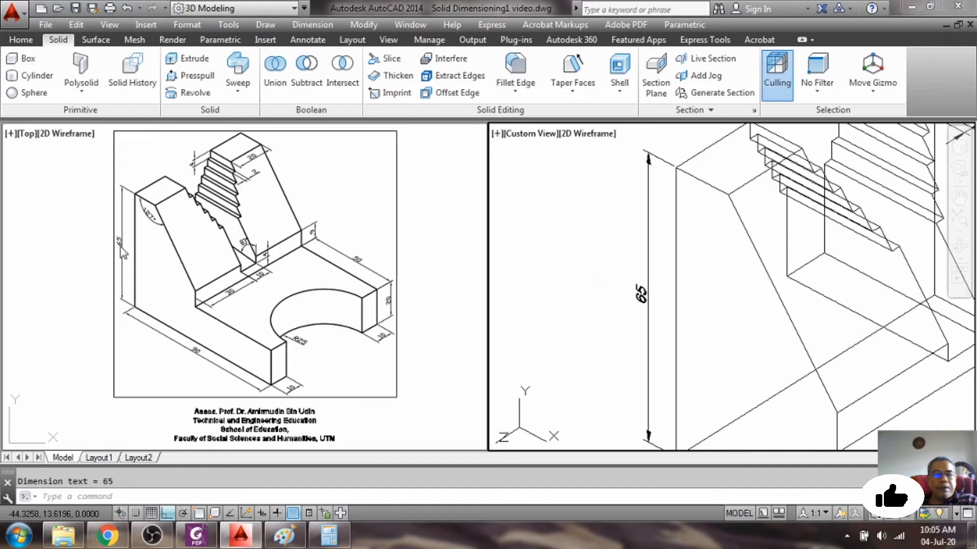
{"action": "scroll", "coordinate": [524, 328], "scroll_direction": "down", "scroll_amount": 4}
{"action": "scroll", "coordinate": [601, 330], "scroll_direction": "up", "scroll_amount": 4}
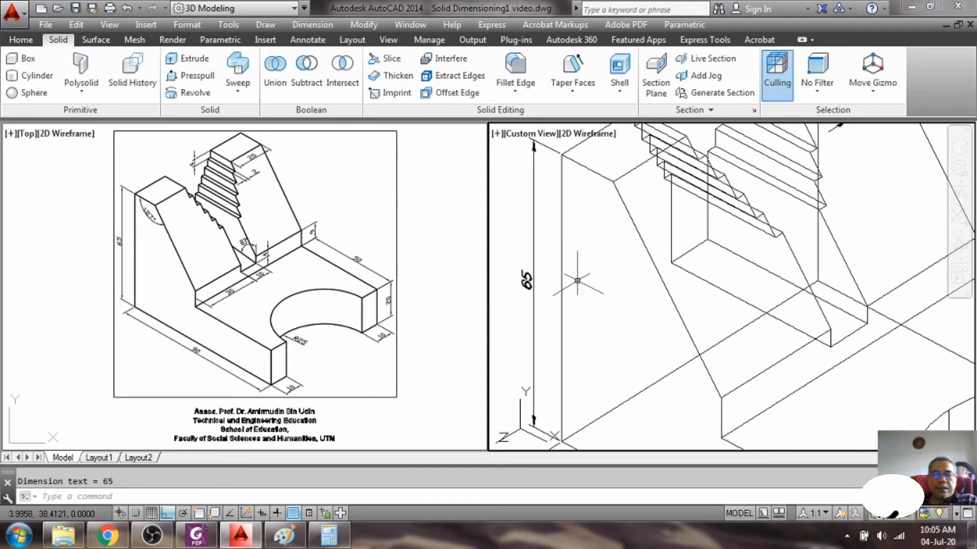
{"action": "scroll", "coordinate": [577, 280], "scroll_direction": "down", "scroll_amount": 2}
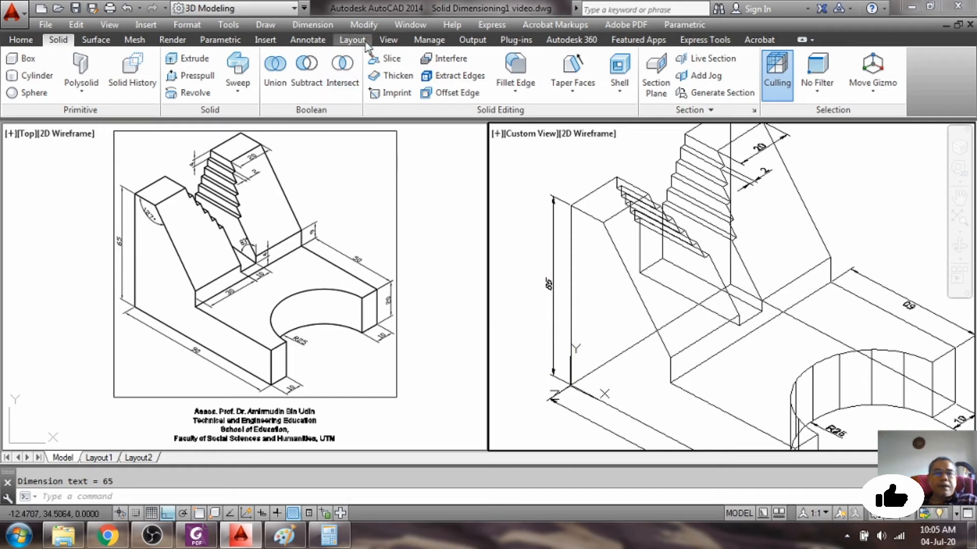
{"action": "left_click", "coordinate": [313, 24]}
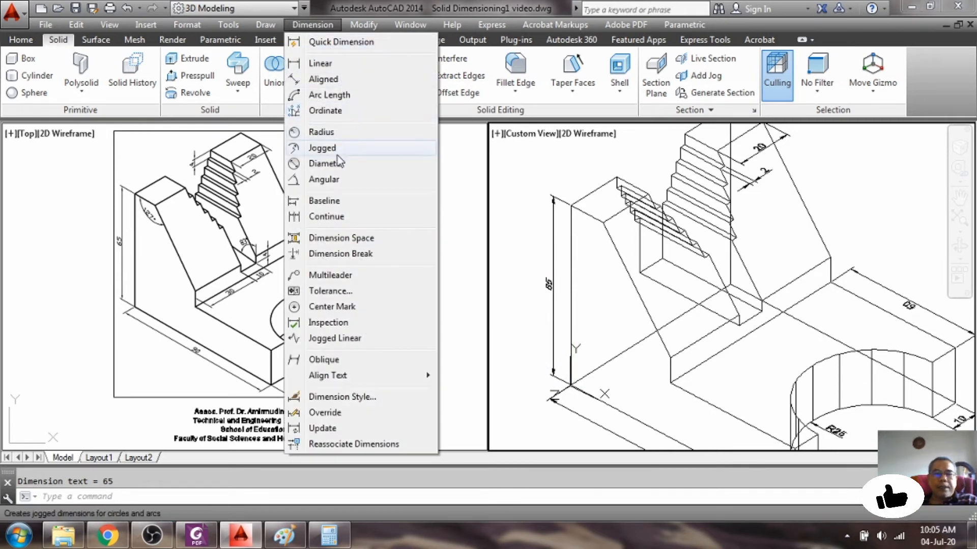
{"action": "left_click", "coordinate": [331, 180]}
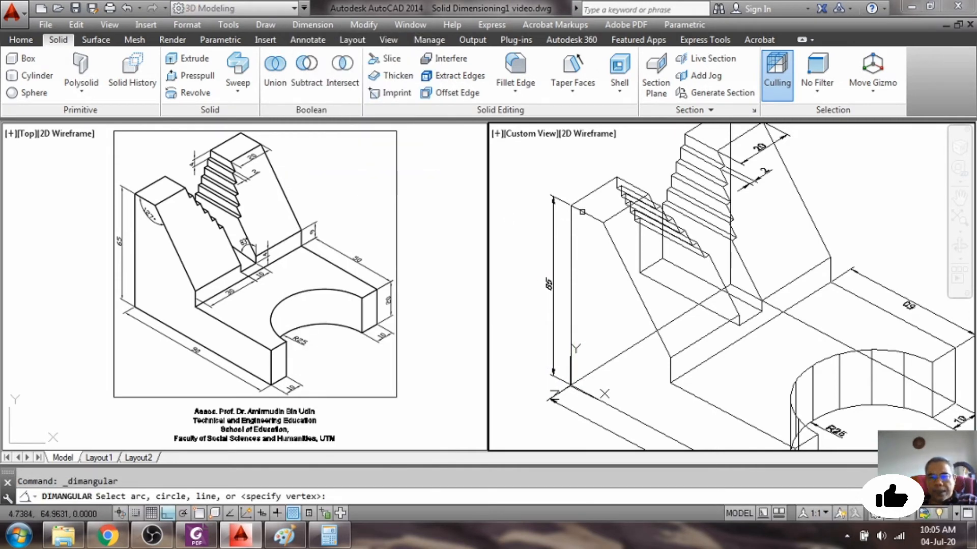
{"action": "left_click", "coordinate": [583, 212]}
{"action": "left_click", "coordinate": [612, 246]}
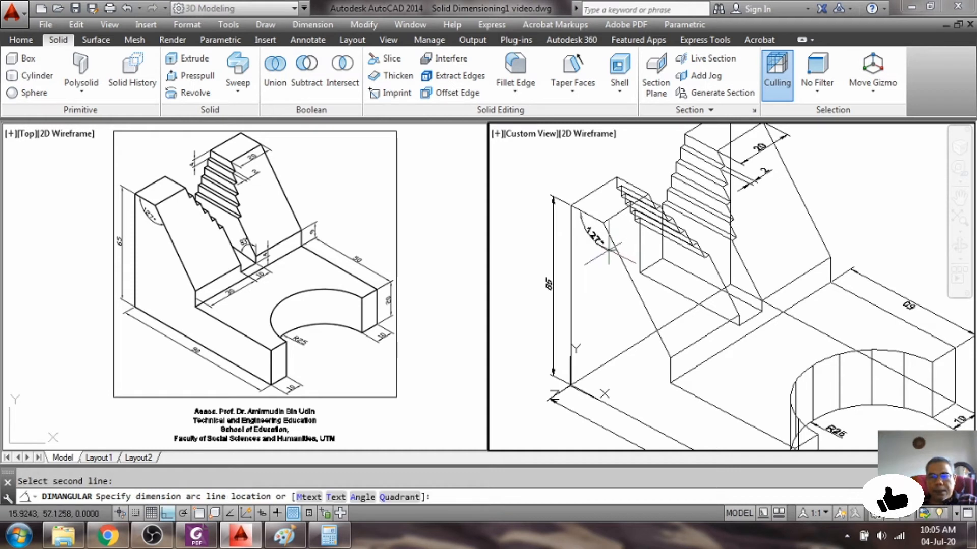
{"action": "left_click", "coordinate": [598, 243]}
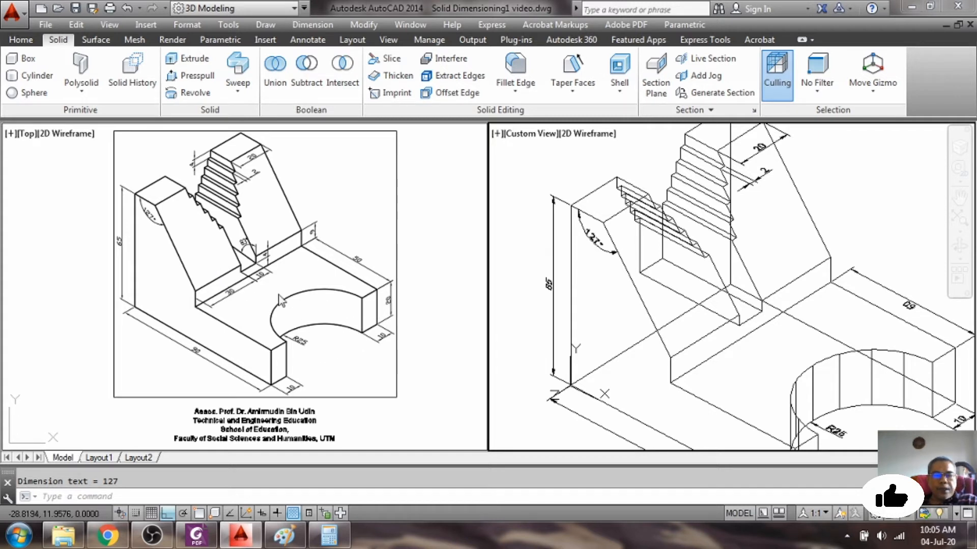
Move the UCS origin to the lower endpoint of the front arm, at the far end of the 90 mm base edge.
{"action": "scroll", "coordinate": [810, 431], "scroll_direction": "down", "scroll_amount": 4}
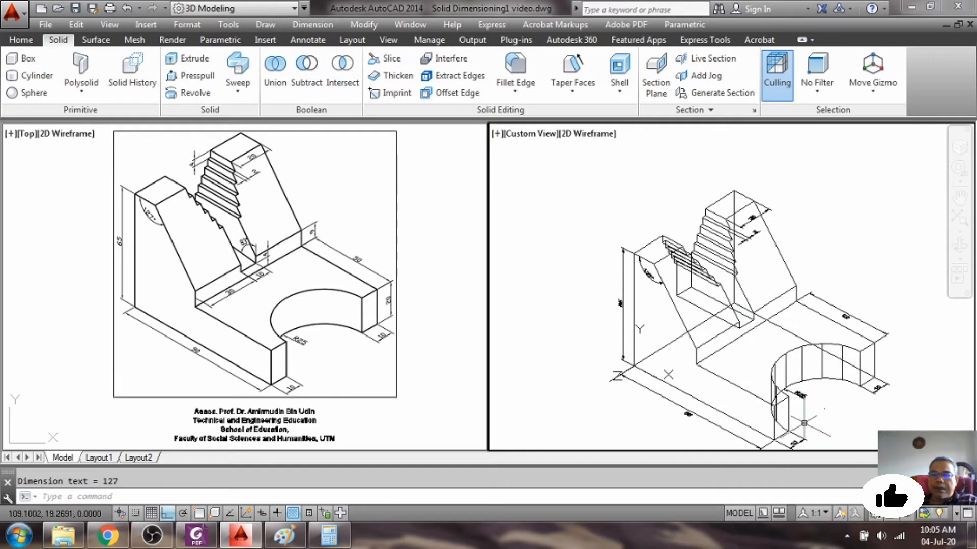
{"action": "scroll", "coordinate": [810, 432], "scroll_direction": "up", "scroll_amount": 3}
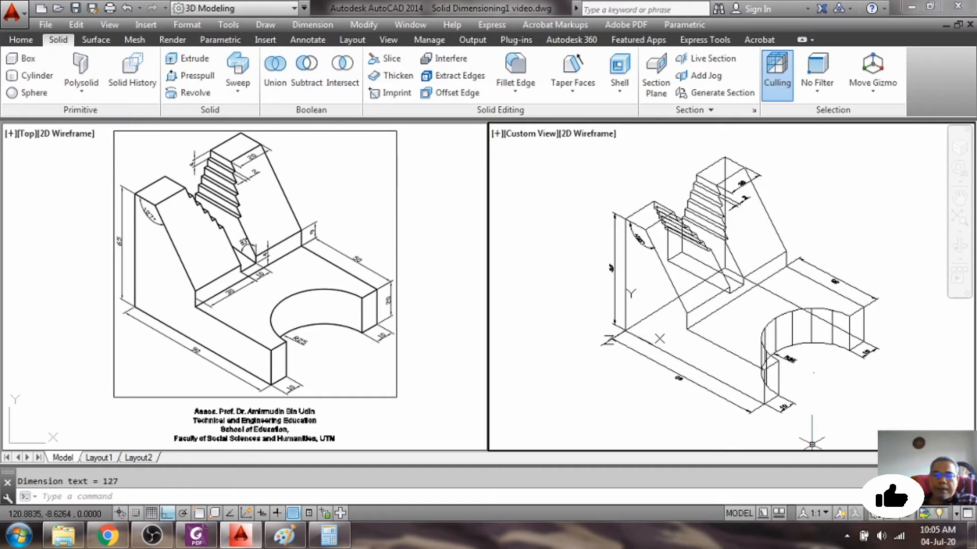
{"action": "key", "text": "Return"}
{"action": "type", "text": "m"}
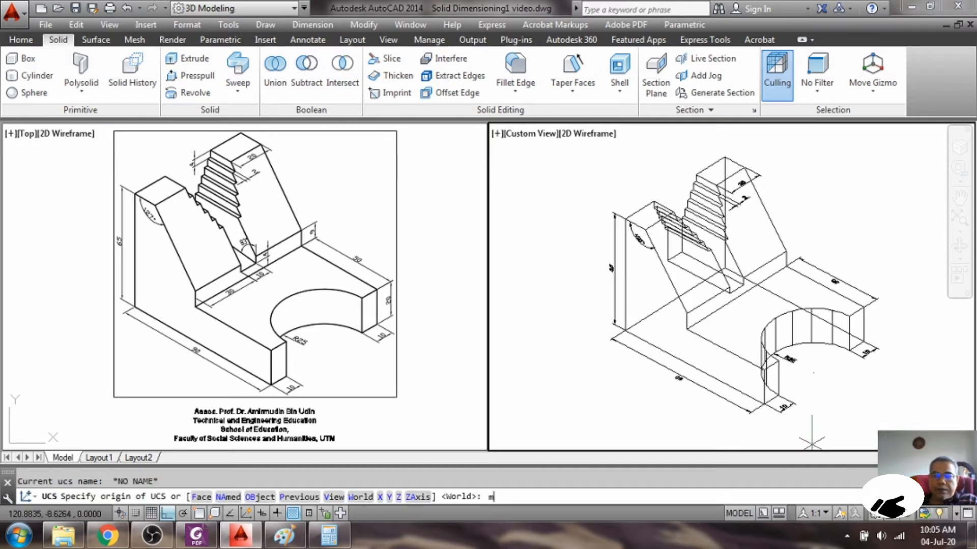
{"action": "key", "text": "Return"}
{"action": "type", "text": "end"}
{"action": "key", "text": "Return"}
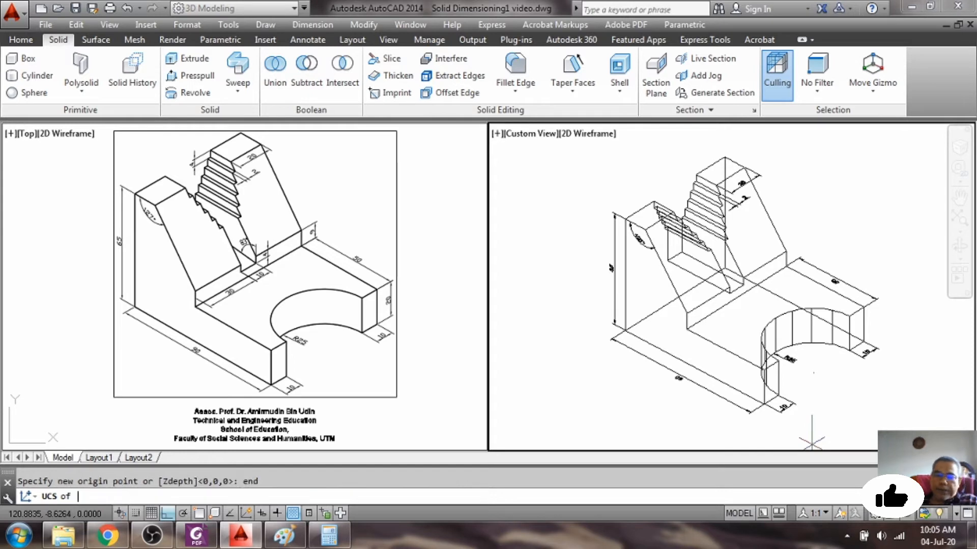
{"action": "scroll", "coordinate": [761, 401], "scroll_direction": "up", "scroll_amount": 2}
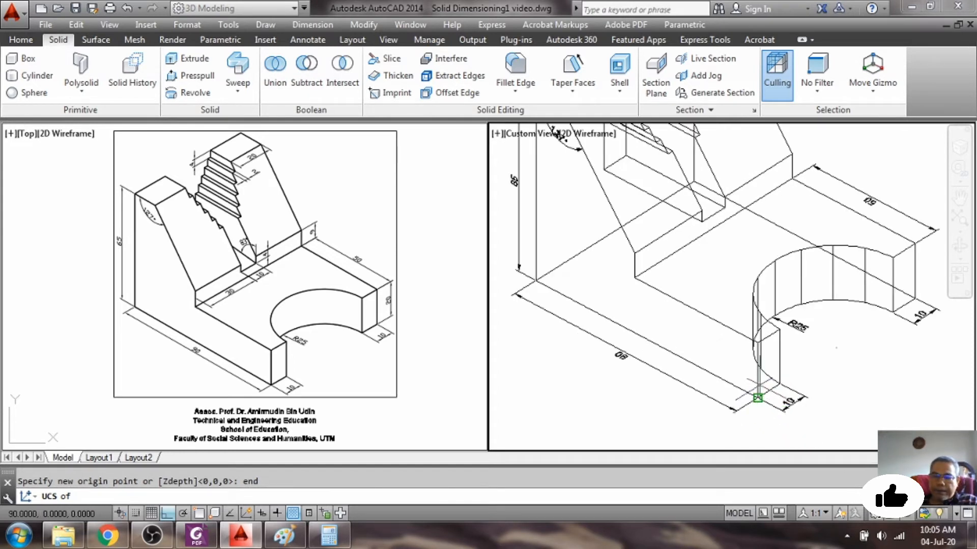
{"action": "left_click", "coordinate": [758, 398]}
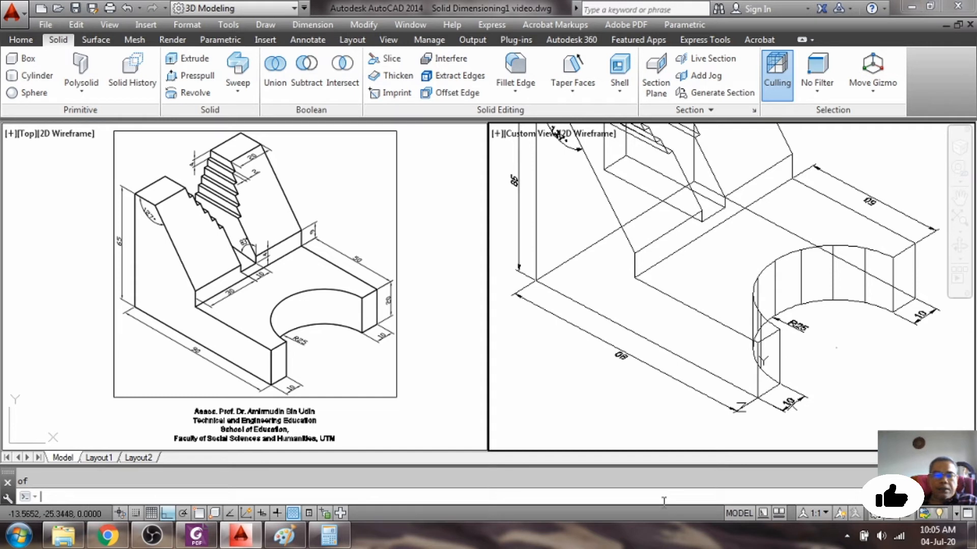
Rotate the UCS 90 degrees about the Y axis to align it with the arm's end face.
{"action": "key", "text": "Return"}
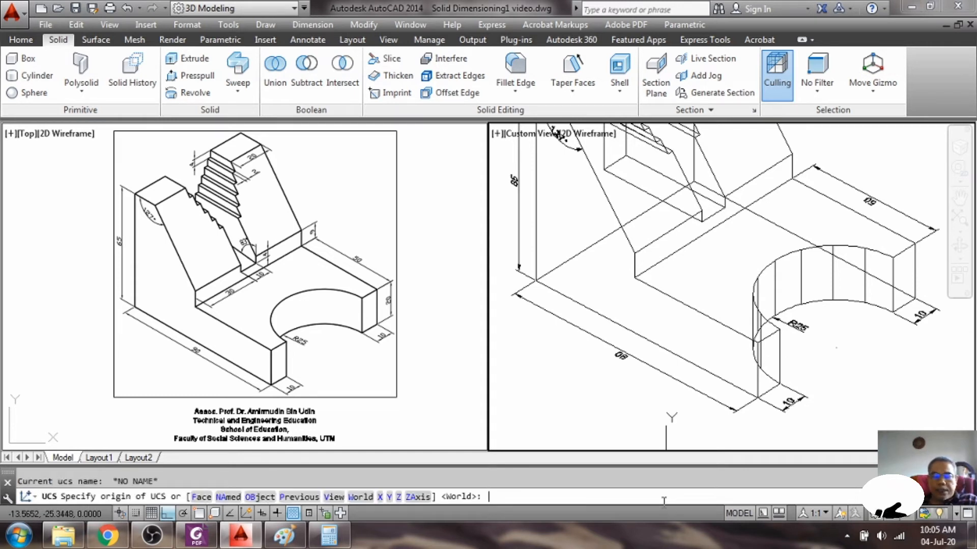
{"action": "type", "text": "y"}
{"action": "key", "text": "Return"}
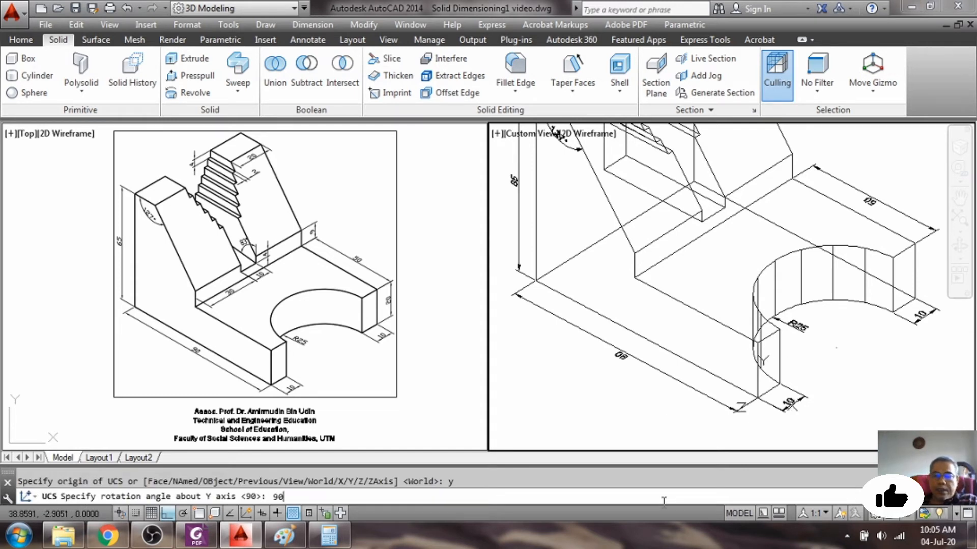
{"action": "key", "text": "Return"}
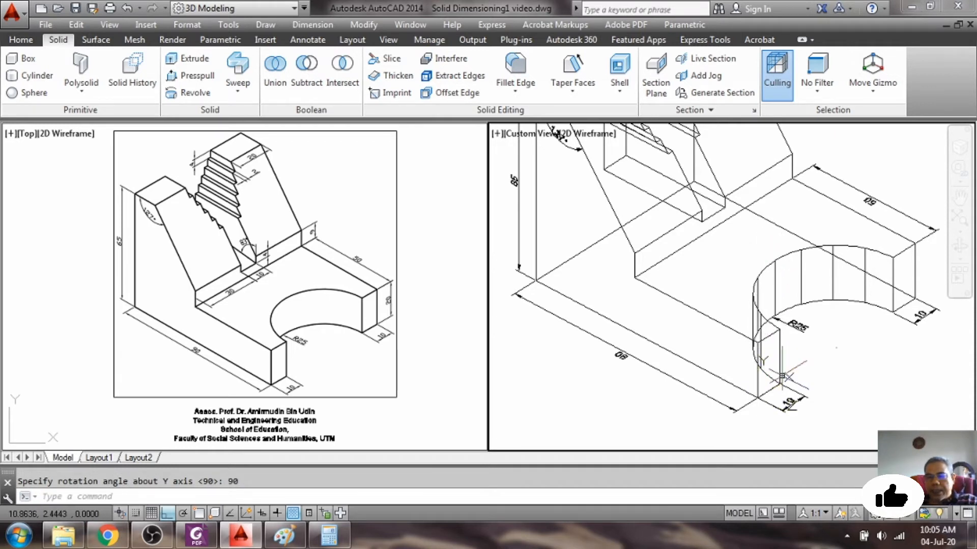
Add a linear dimension to the outer vertical edge of the rear arm's end face, endpoint to endpoint, placing it outside the solid.
{"action": "scroll", "coordinate": [758, 389], "scroll_direction": "down", "scroll_amount": 2}
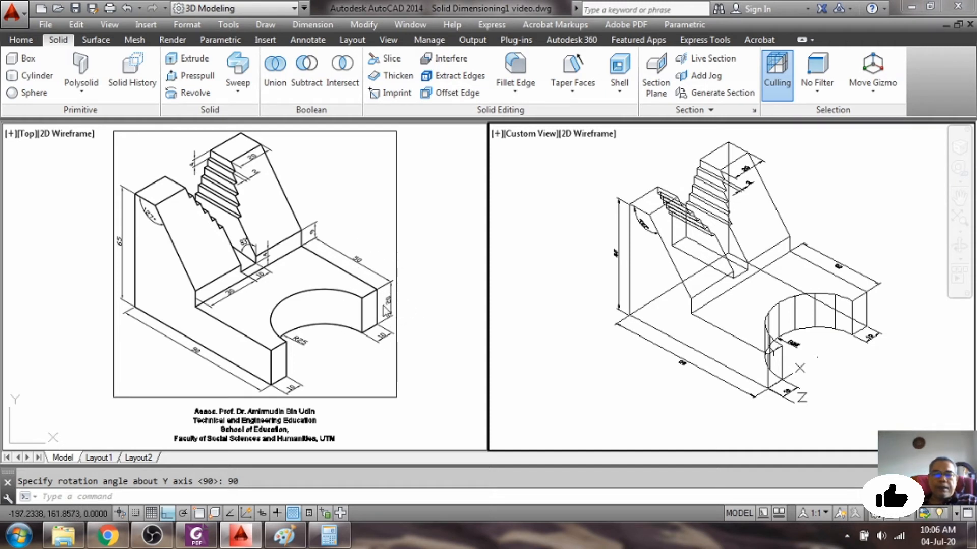
{"action": "left_click", "coordinate": [317, 25]}
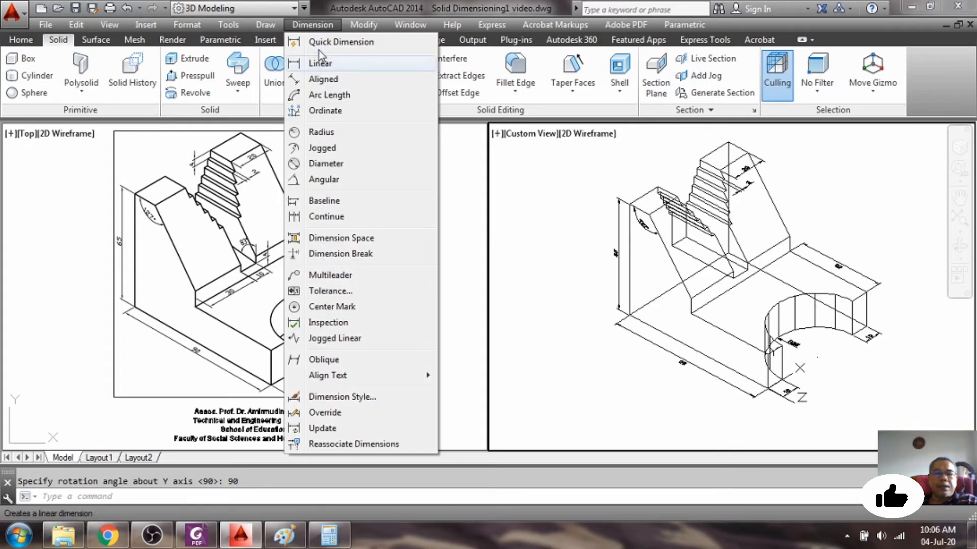
{"action": "left_click", "coordinate": [320, 63]}
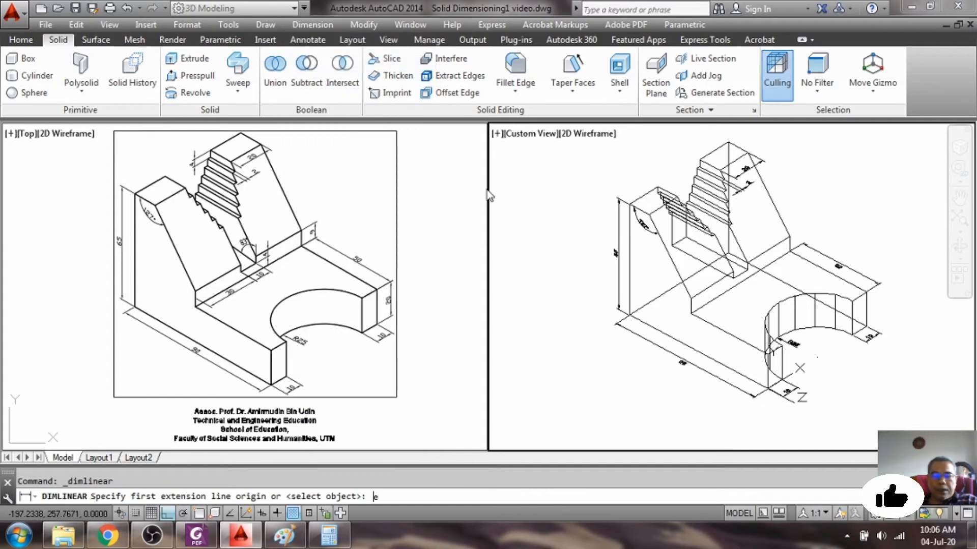
{"action": "key", "text": "Return"}
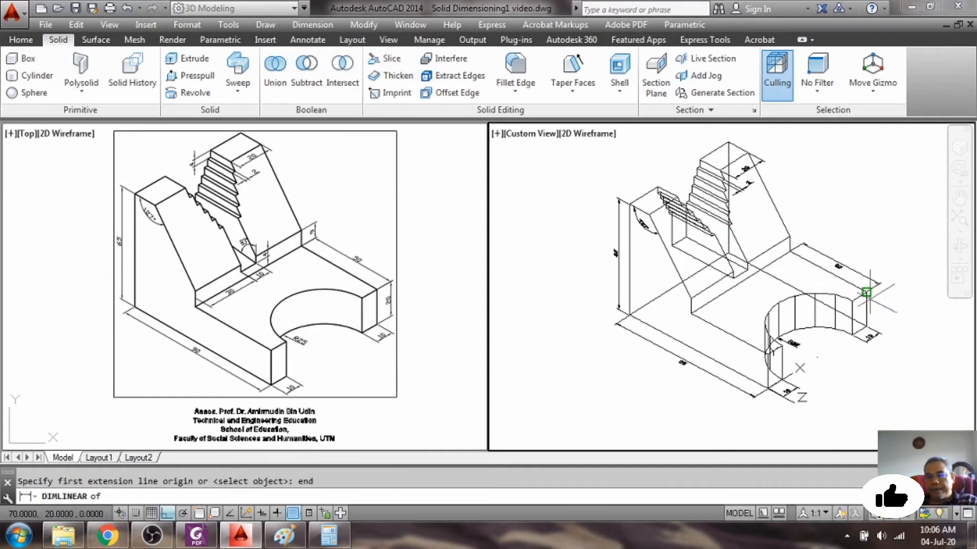
{"action": "scroll", "coordinate": [869, 301], "scroll_direction": "up", "scroll_amount": 4}
{"action": "left_click", "coordinate": [861, 363]}
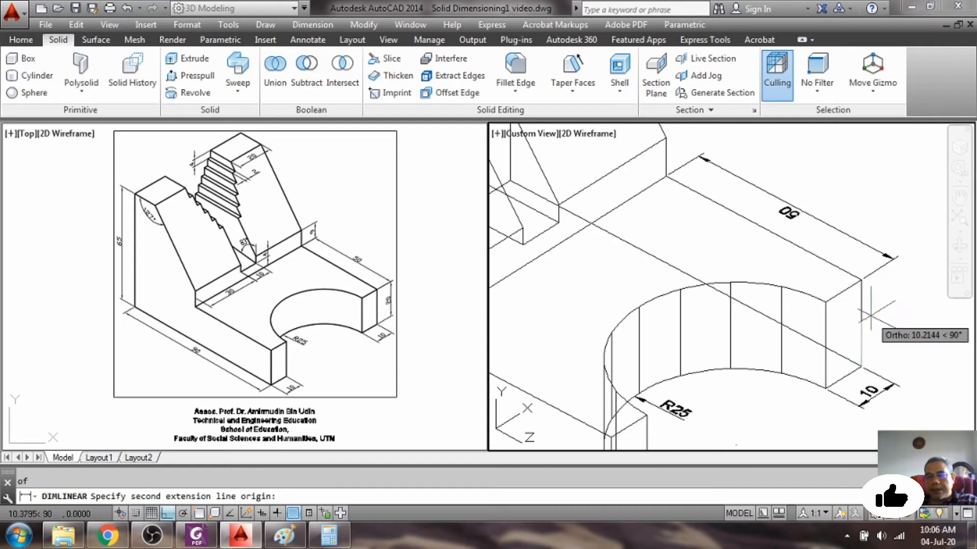
{"action": "type", "text": "end"}
{"action": "key", "text": "Return"}
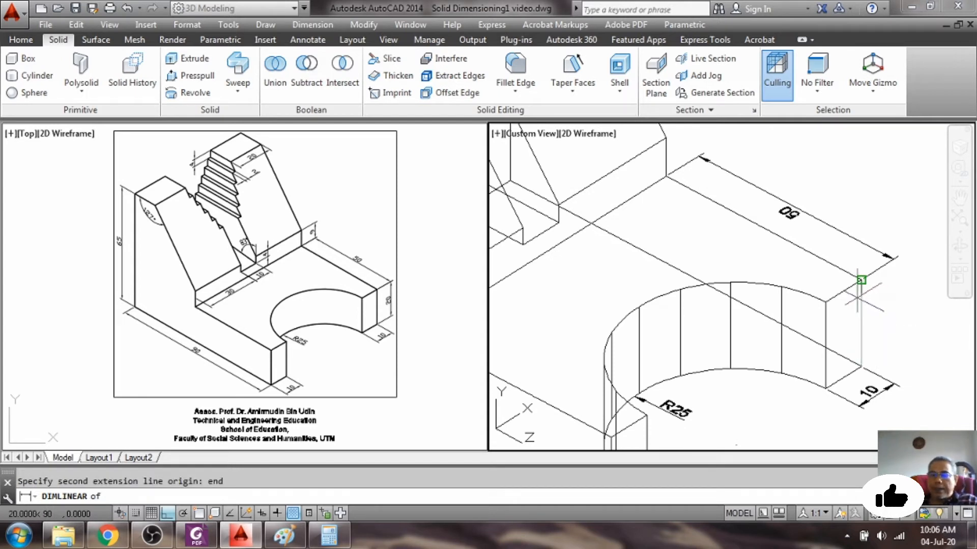
{"action": "left_click", "coordinate": [861, 279]}
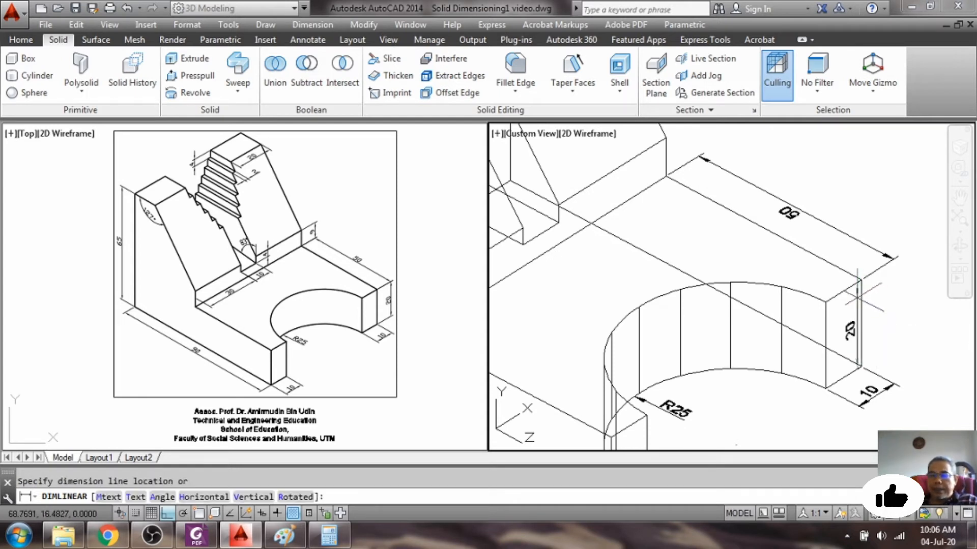
{"action": "left_click", "coordinate": [896, 290]}
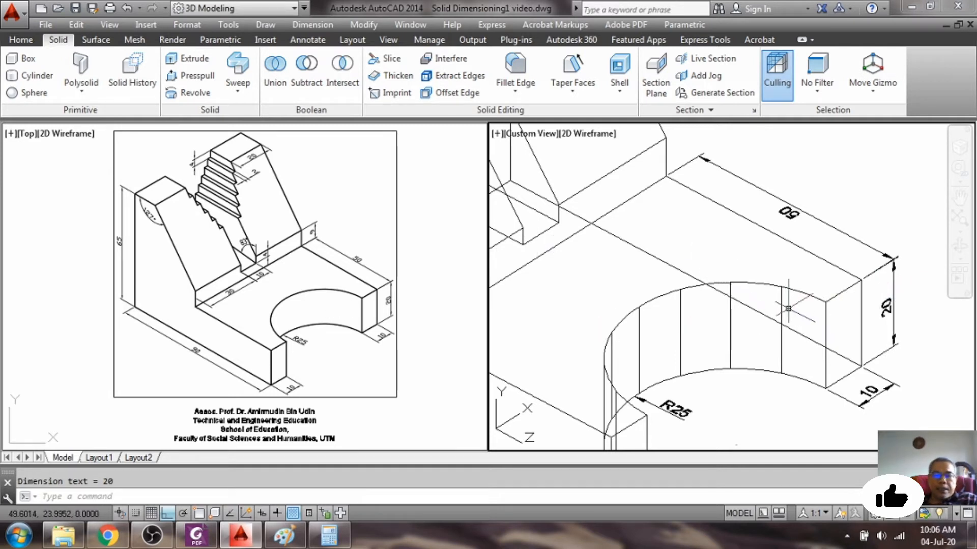
{"action": "scroll", "coordinate": [752, 338], "scroll_direction": "down", "scroll_amount": 5}
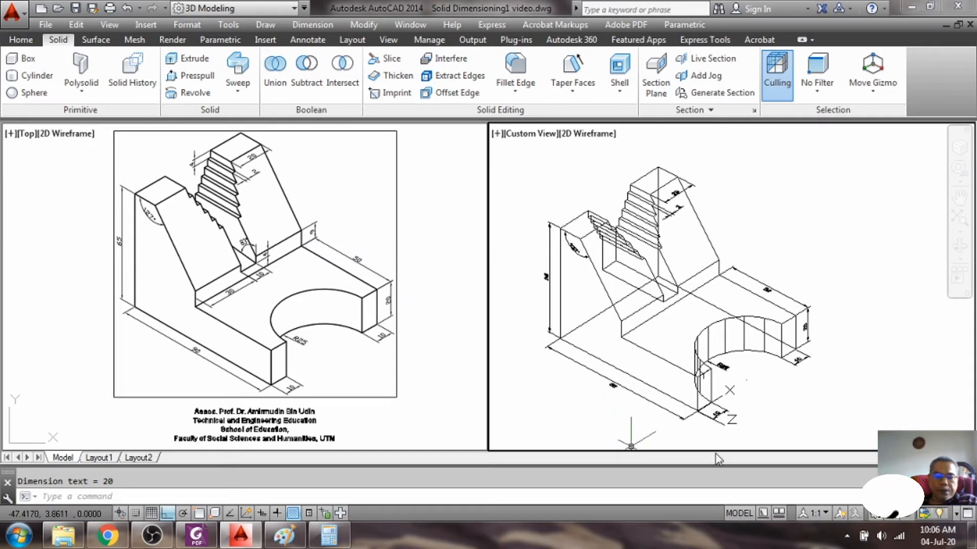
Move the UCS origin to the upper endpoint of the short vertical edge at the foot of the front upright's slope.
{"action": "type", "text": "ucs"}
{"action": "key", "text": "Return"}
{"action": "type", "text": "m"}
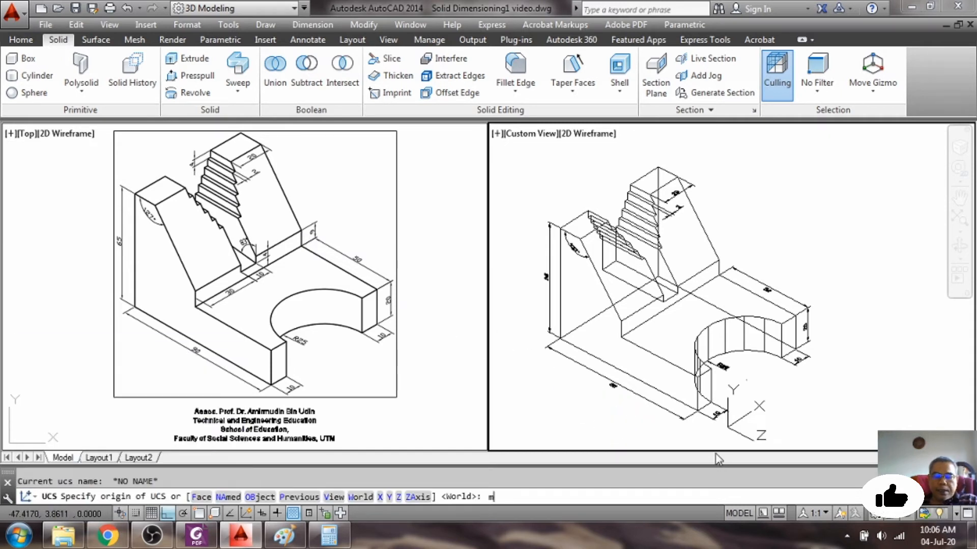
{"action": "key", "text": "Return"}
{"action": "type", "text": "end"}
{"action": "key", "text": "Return"}
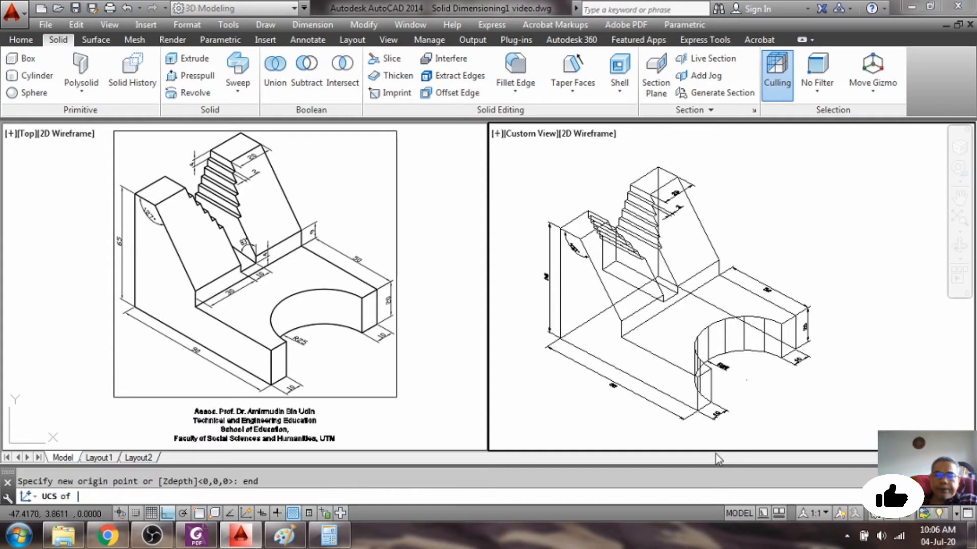
{"action": "left_click", "coordinate": [617, 329]}
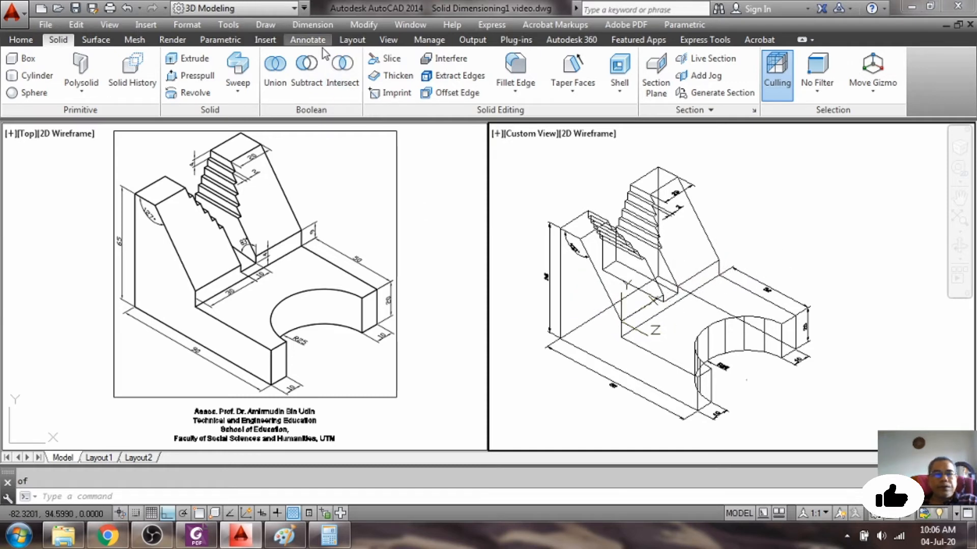
Add a linear dimension to the short vertical edge at the foot of the rear upright's slope, placing it outside beside the 50 dimension.
{"action": "left_click", "coordinate": [300, 23]}
{"action": "left_click", "coordinate": [321, 64]}
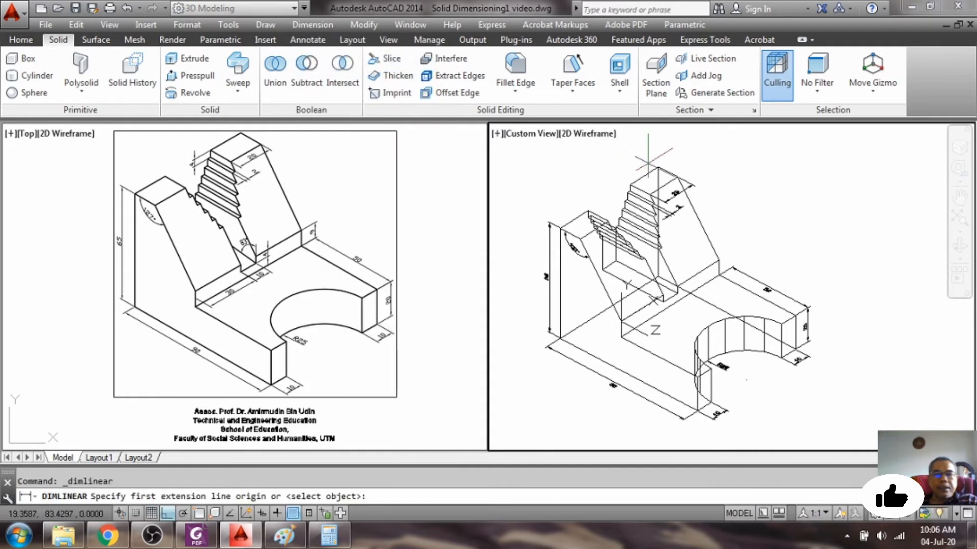
{"action": "type", "text": "end"}
{"action": "key", "text": "Return"}
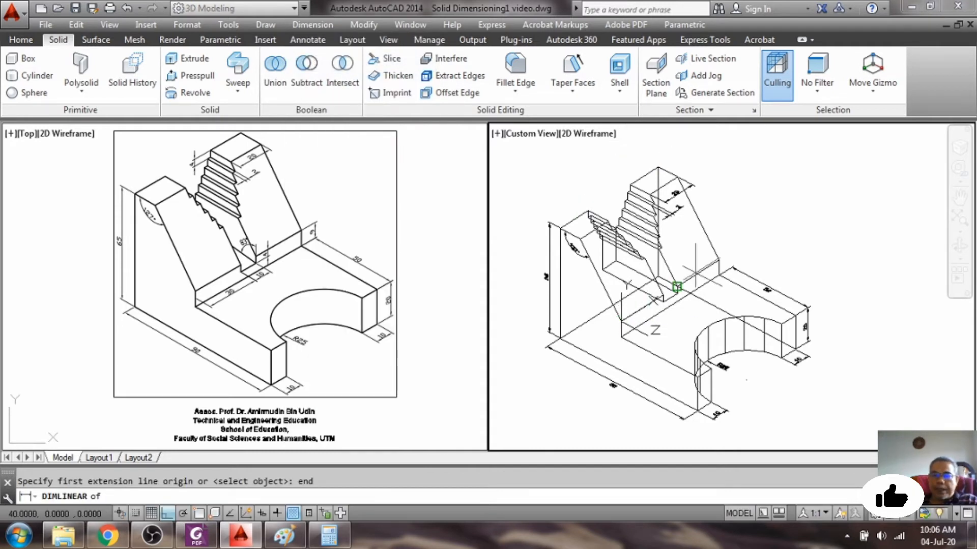
{"action": "left_click", "coordinate": [716, 263]}
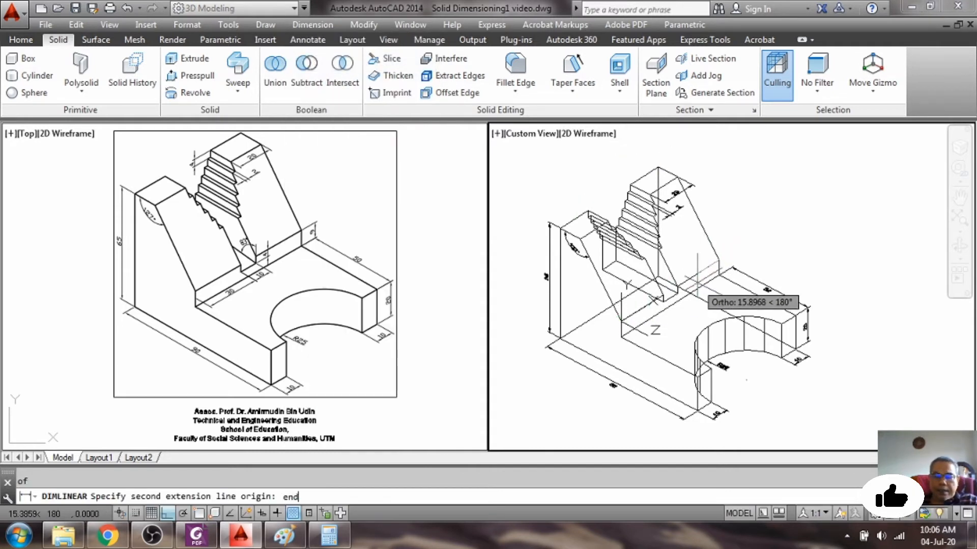
{"action": "type", "text": "end"}
{"action": "key", "text": "Return"}
{"action": "left_click", "coordinate": [682, 283]}
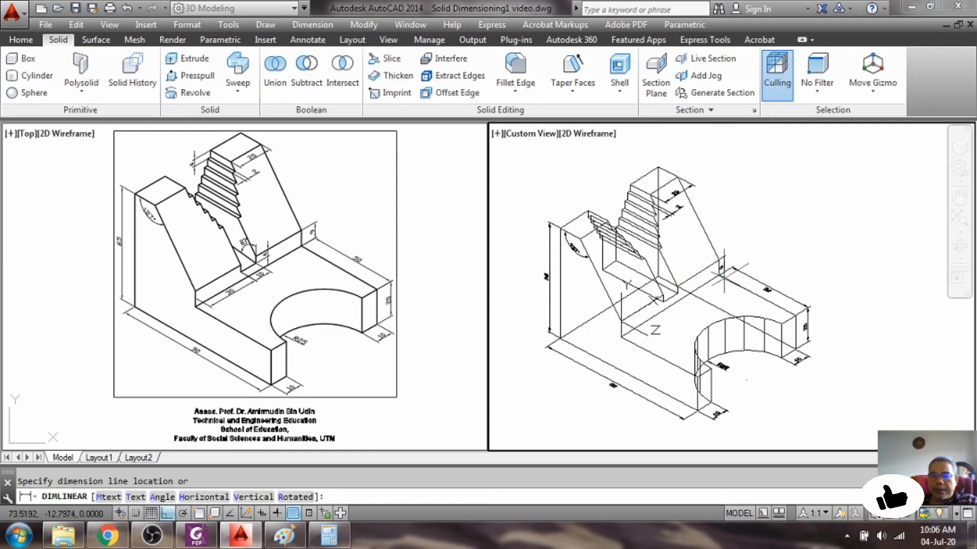
{"action": "scroll", "coordinate": [721, 277], "scroll_direction": "up", "scroll_amount": 5}
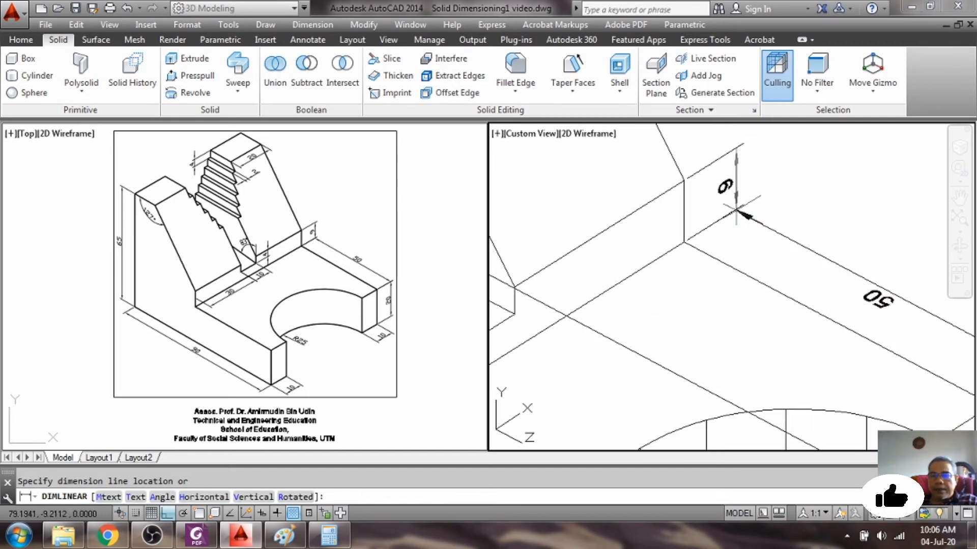
{"action": "left_click", "coordinate": [736, 209]}
{"action": "scroll", "coordinate": [656, 274], "scroll_direction": "down", "scroll_amount": 2}
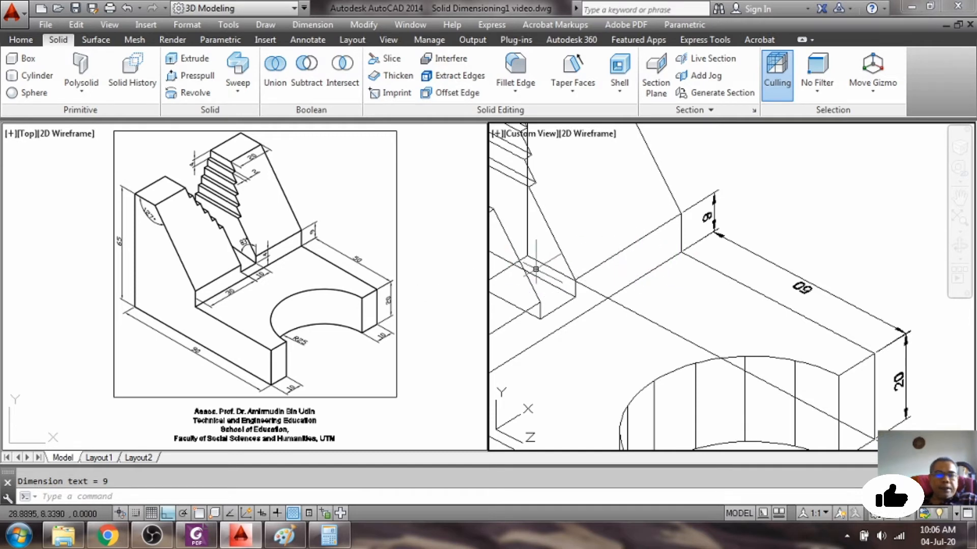
{"action": "left_click", "coordinate": [313, 24]}
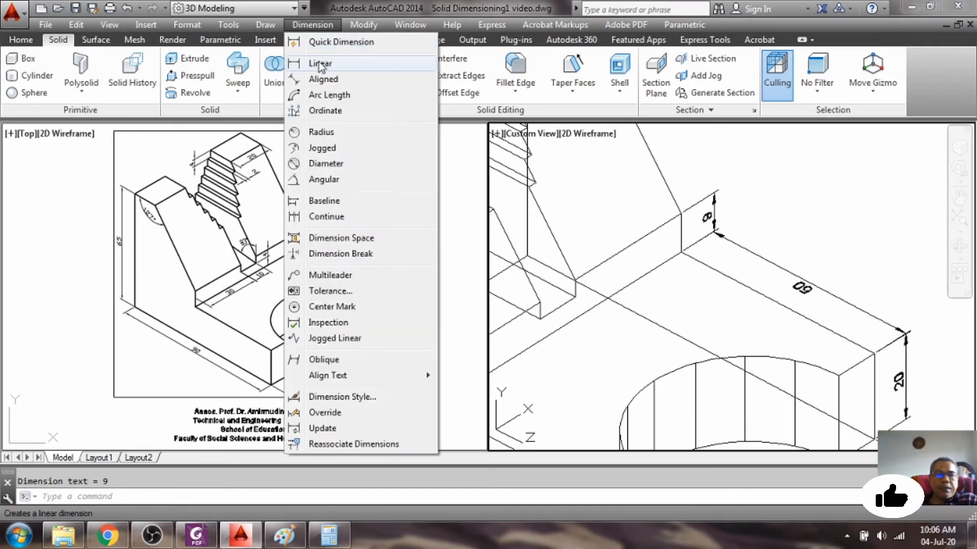
{"action": "left_click", "coordinate": [320, 65]}
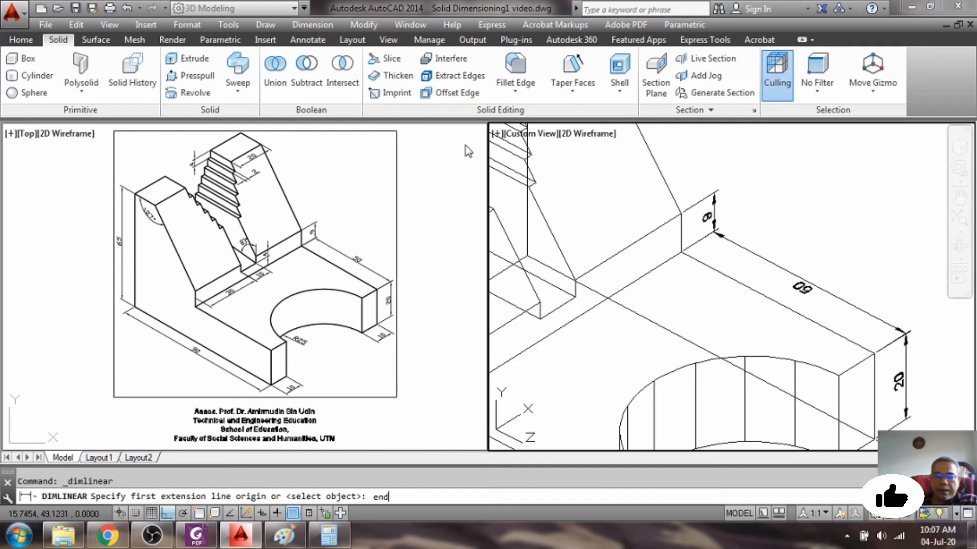
{"action": "type", "text": "end"}
{"action": "key", "text": "Return"}
{"action": "left_click", "coordinate": [578, 289]}
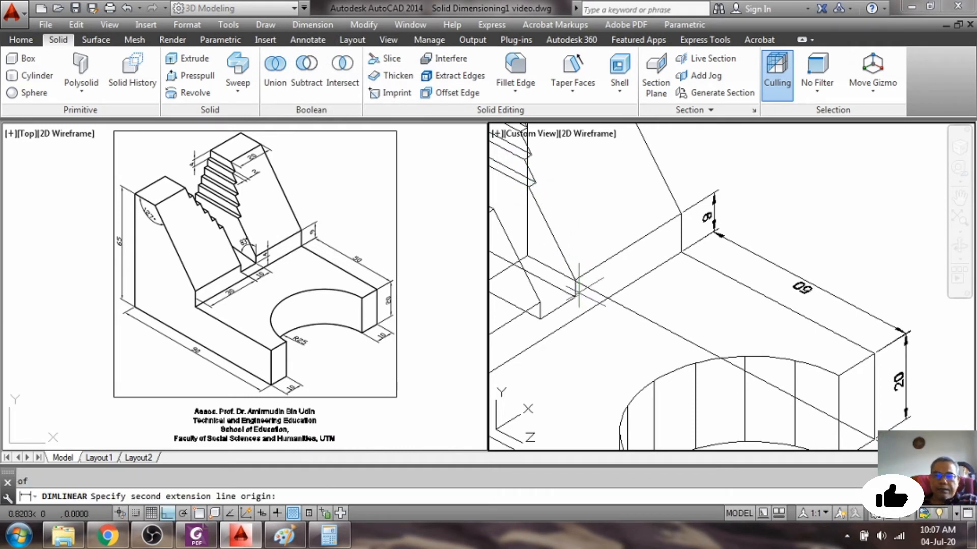
{"action": "type", "text": "end"}
{"action": "key", "text": "Return"}
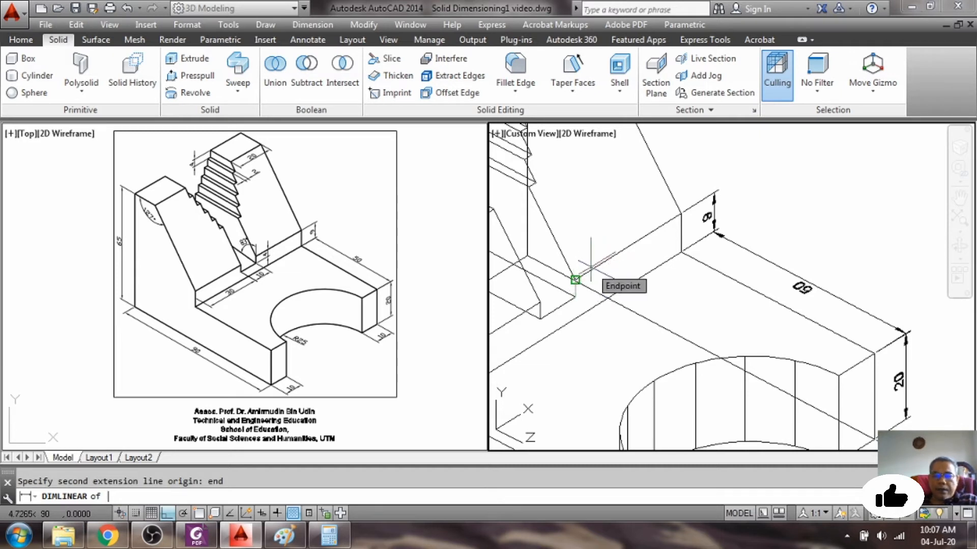
{"action": "key", "text": "Escape"}
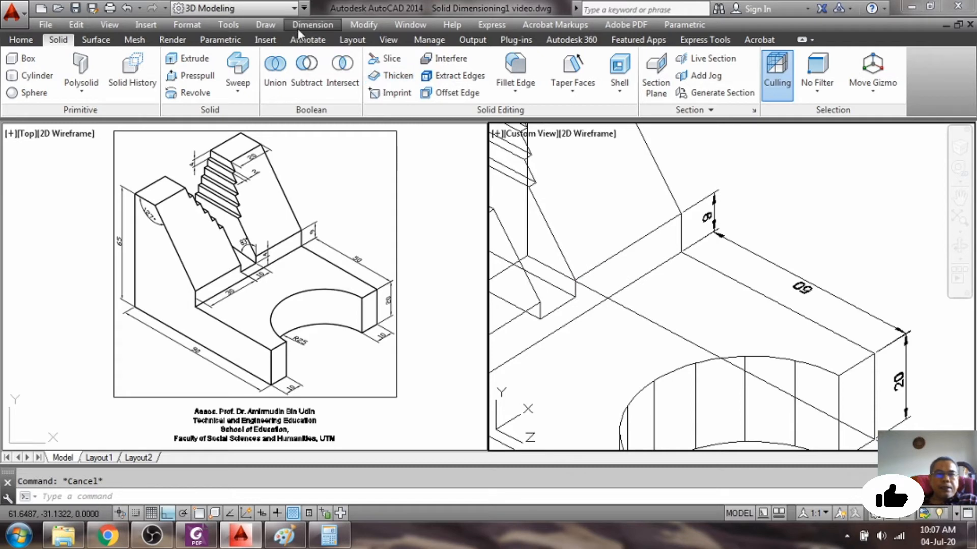
Add a linear dimension to the short vertical edge below the rear upright's serrated slope, endpoint to endpoint, placing it just beside the edge.
{"action": "left_click", "coordinate": [312, 25]}
{"action": "left_click", "coordinate": [315, 63]}
{"action": "type", "text": "e"}
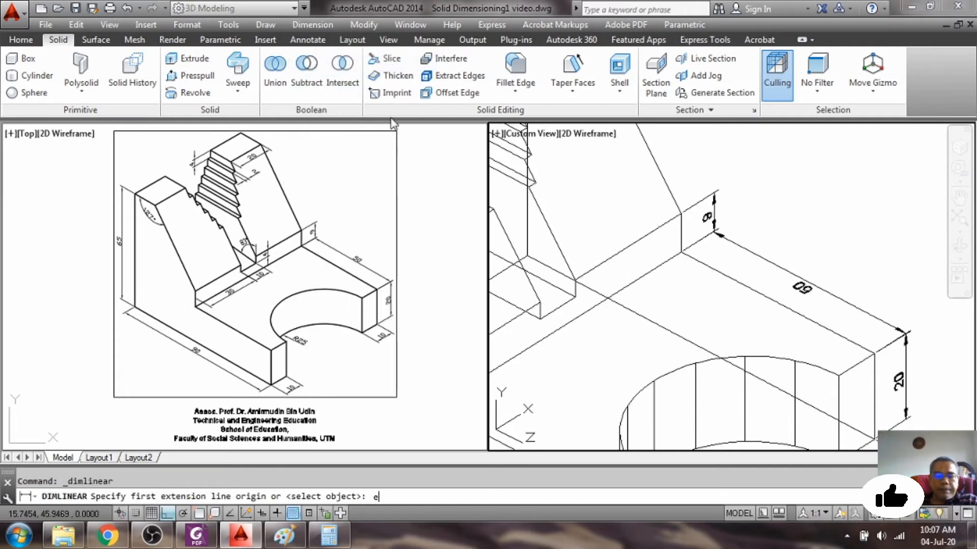
{"action": "type", "text": "nd"}
{"action": "key", "text": "Return"}
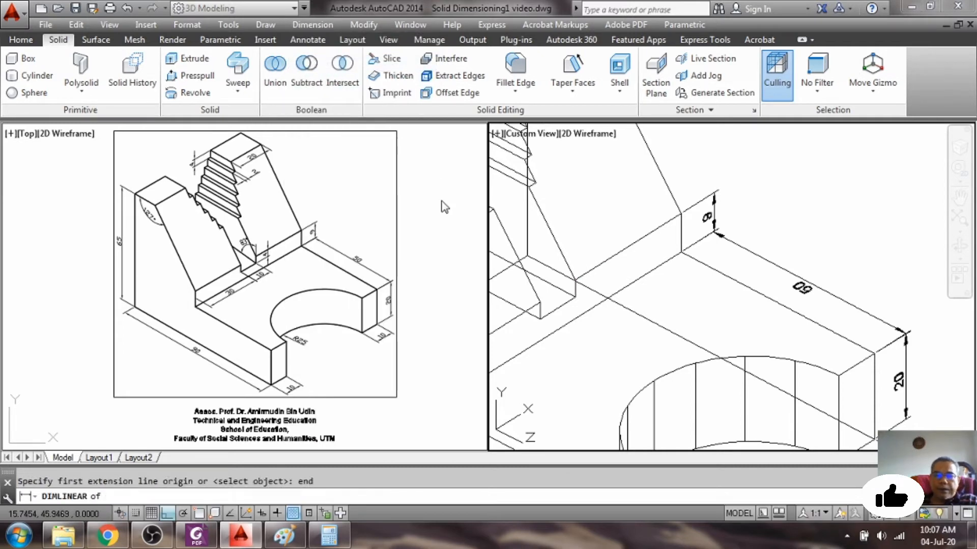
{"action": "left_click", "coordinate": [575, 294]}
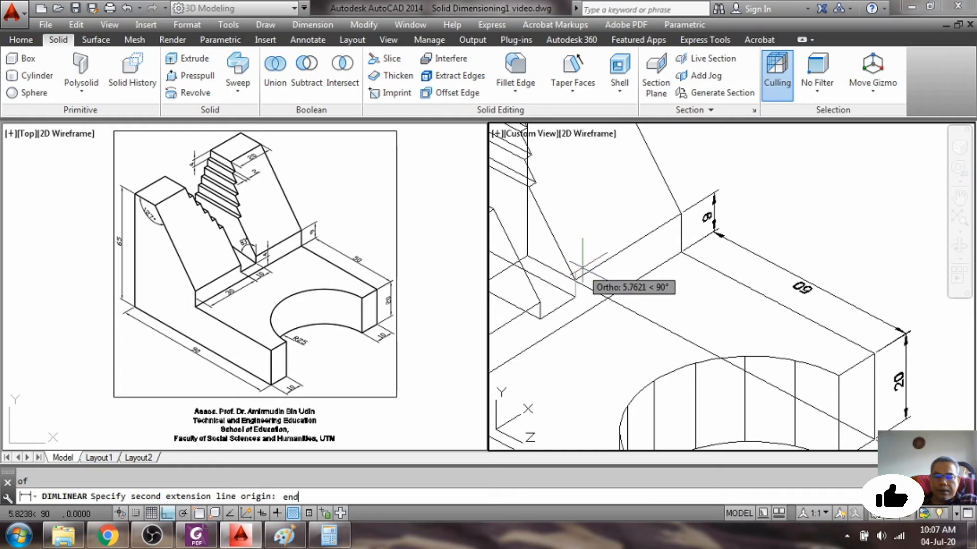
{"action": "type", "text": "end"}
{"action": "key", "text": "Return"}
{"action": "left_click", "coordinate": [575, 279]}
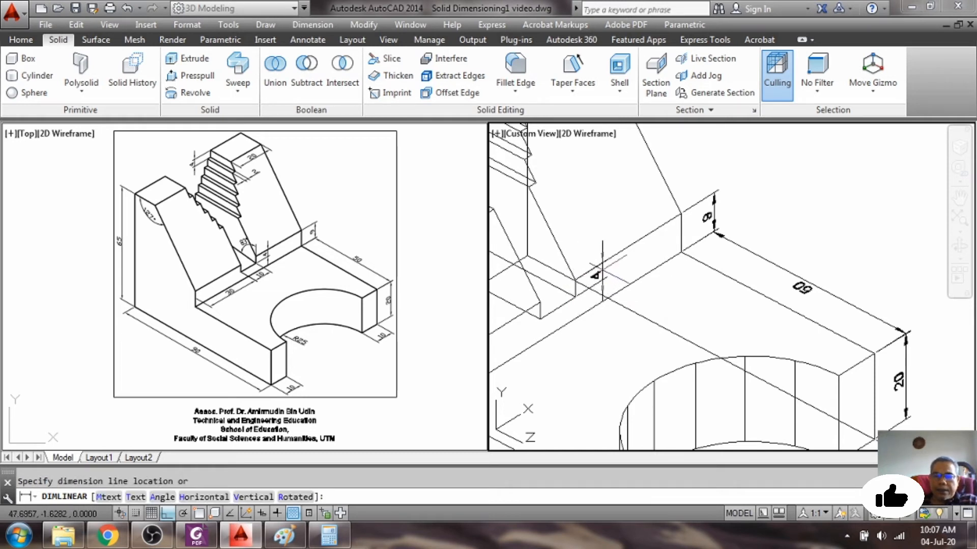
{"action": "left_click", "coordinate": [609, 272]}
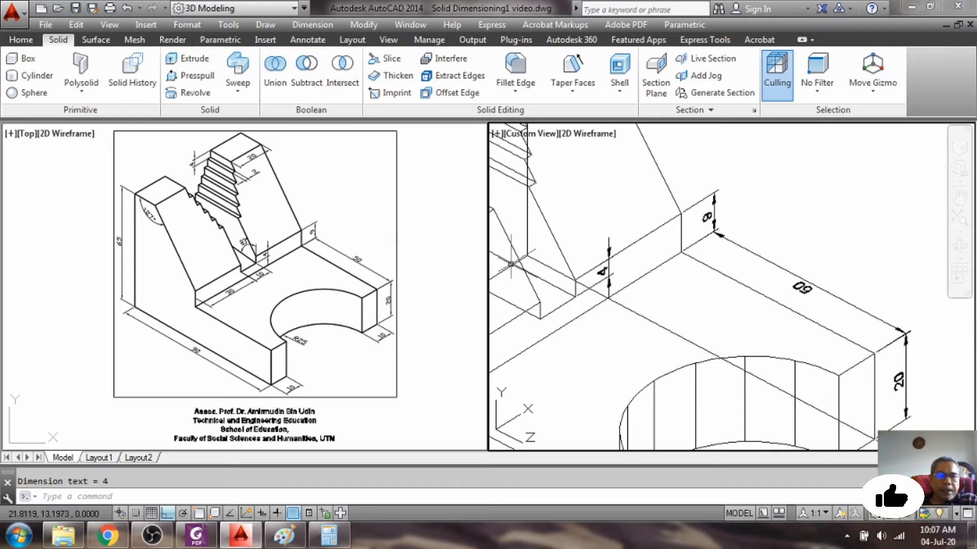
Move the UCS origin to the outer corner endpoint of the topmost serration on the rear upright.
{"action": "scroll", "coordinate": [516, 254], "scroll_direction": "down", "scroll_amount": 8}
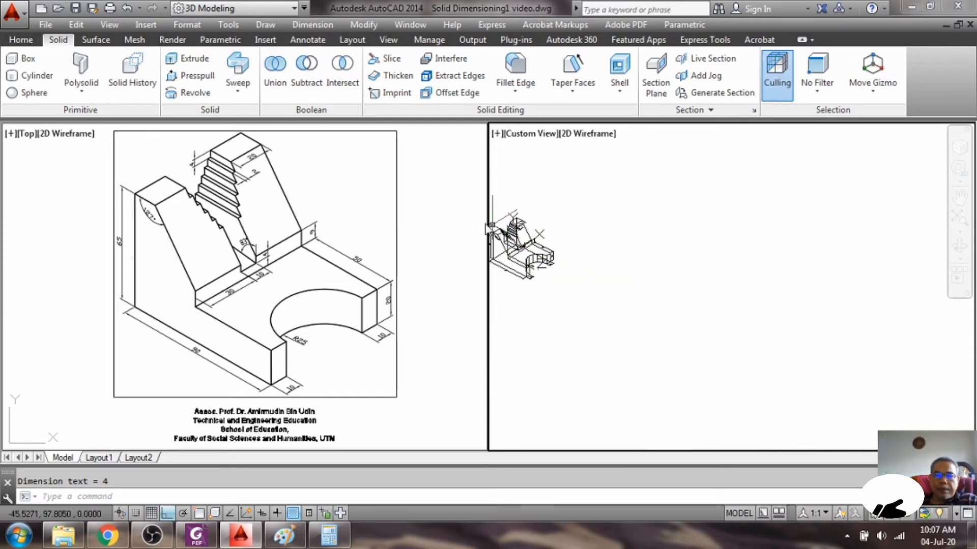
{"action": "scroll", "coordinate": [504, 219], "scroll_direction": "up", "scroll_amount": 7}
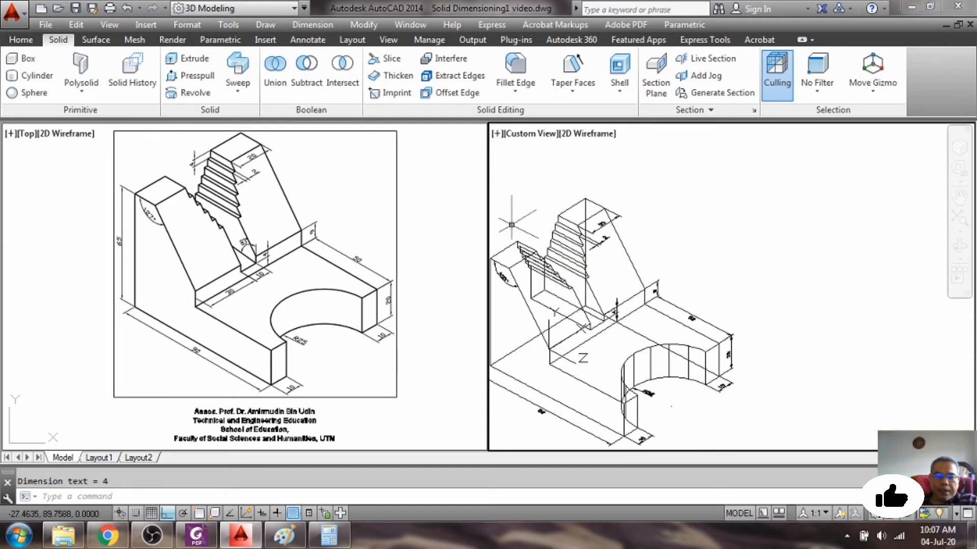
{"action": "key", "text": "Return"}
{"action": "type", "text": "m"}
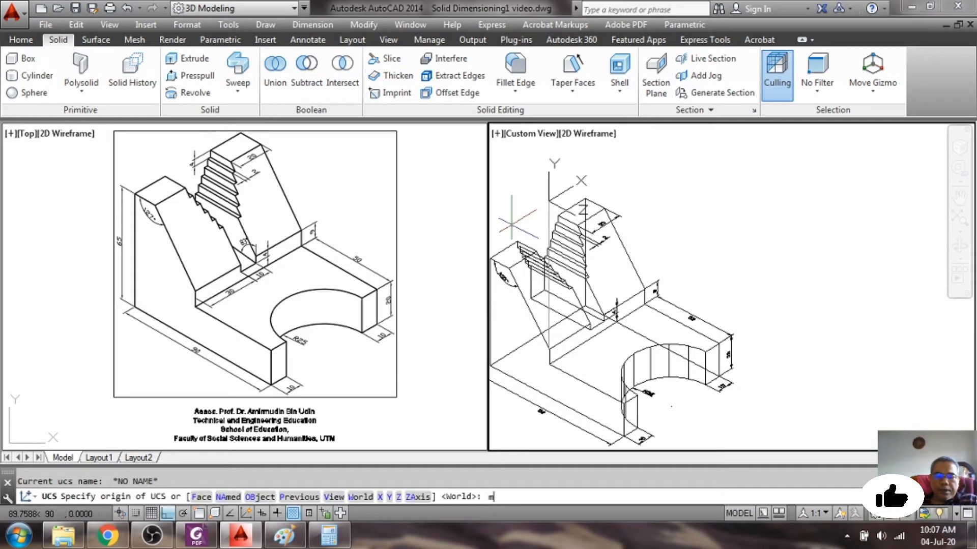
{"action": "key", "text": "Return"}
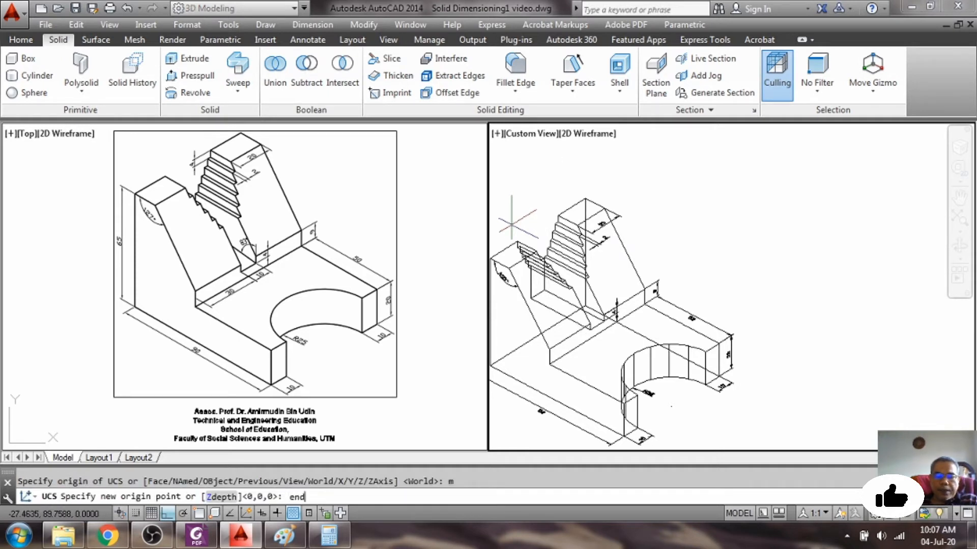
{"action": "type", "text": "end"}
{"action": "key", "text": "Return"}
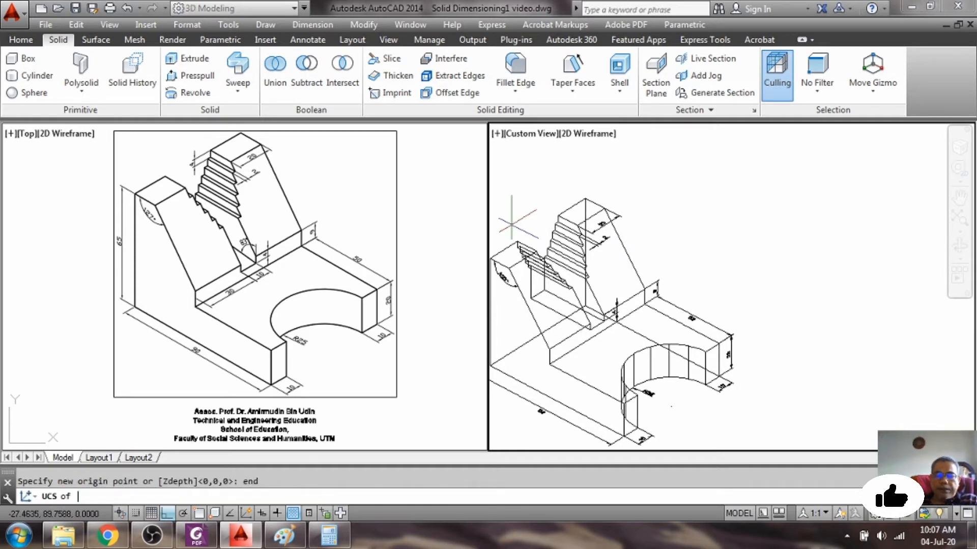
{"action": "left_click", "coordinate": [558, 216]}
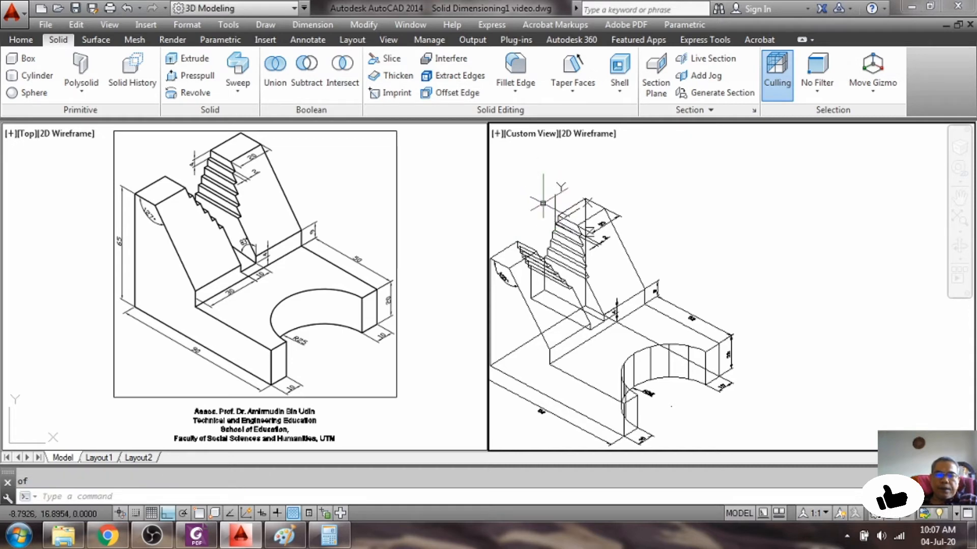
Add a linear dimension to the topmost serration's vertical edge on the rear upright, endpoint to endpoint, placing it outside the solid.
{"action": "scroll", "coordinate": [557, 219], "scroll_direction": "up", "scroll_amount": 4}
{"action": "scroll", "coordinate": [557, 220], "scroll_direction": "up", "scroll_amount": 2}
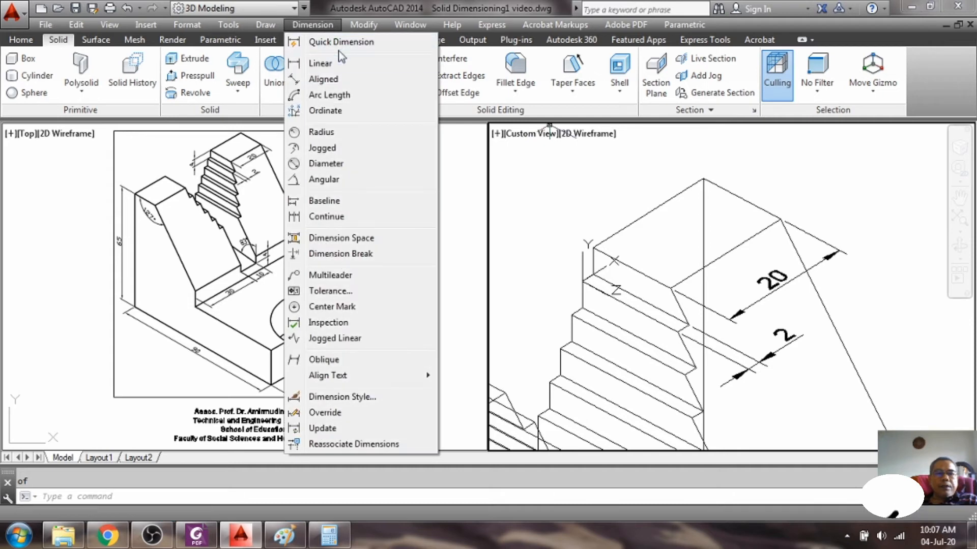
{"action": "left_click", "coordinate": [314, 63]}
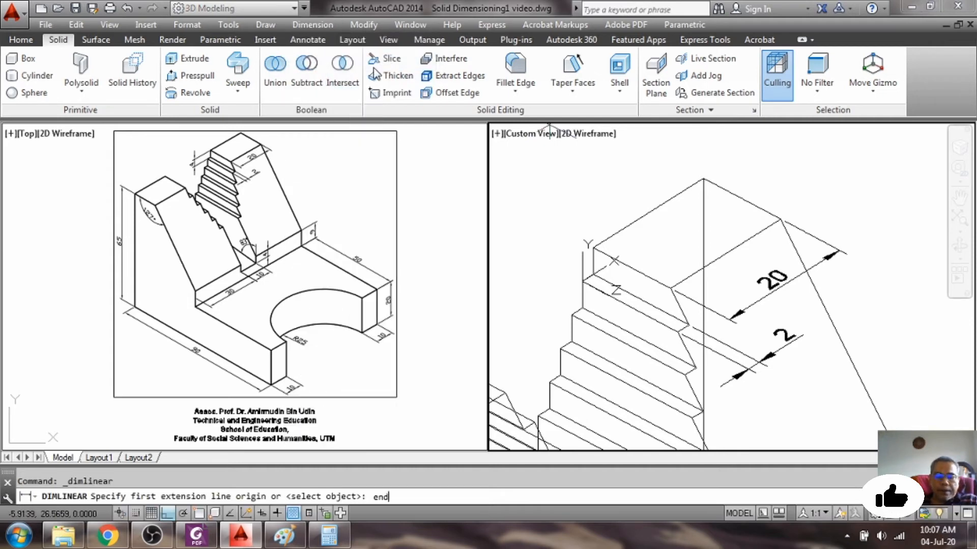
{"action": "type", "text": "end"}
{"action": "key", "text": "Return"}
{"action": "left_click", "coordinate": [590, 267]}
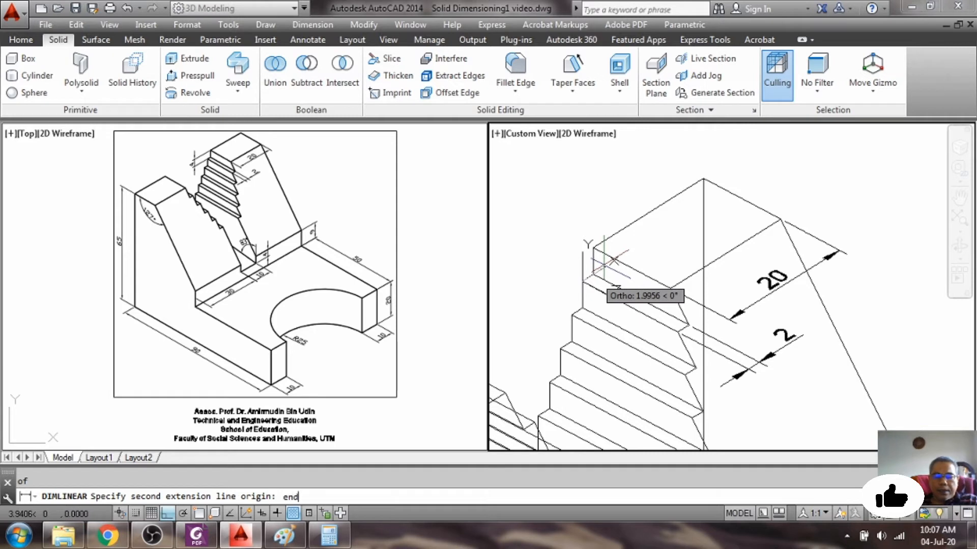
{"action": "type", "text": "end"}
{"action": "key", "text": "Return"}
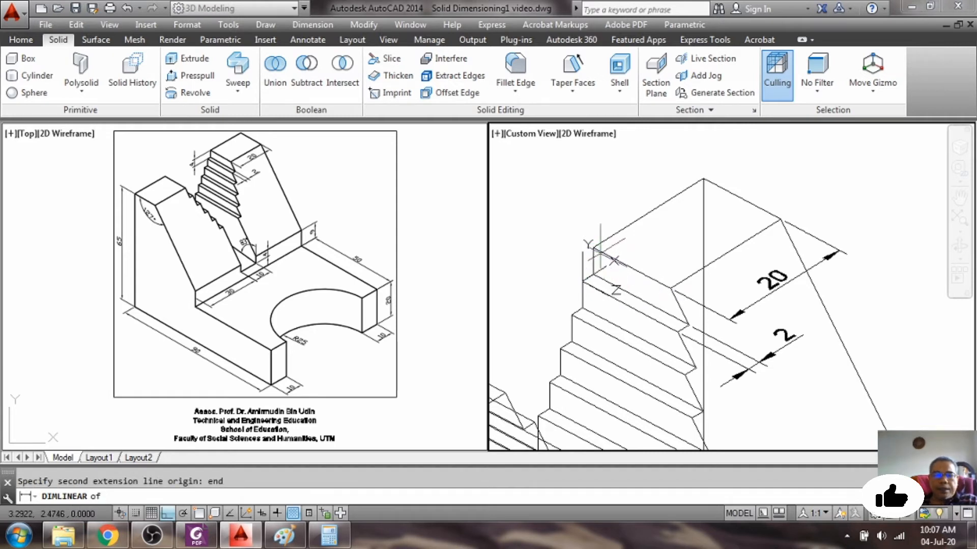
{"action": "left_click", "coordinate": [599, 252]}
{"action": "left_click", "coordinate": [562, 265]}
Move the UCS origin to the lower endpoint of the 4 mm vertical edge below the rear upright's serrated slope.
{"action": "scroll", "coordinate": [611, 279], "scroll_direction": "down", "scroll_amount": 6}
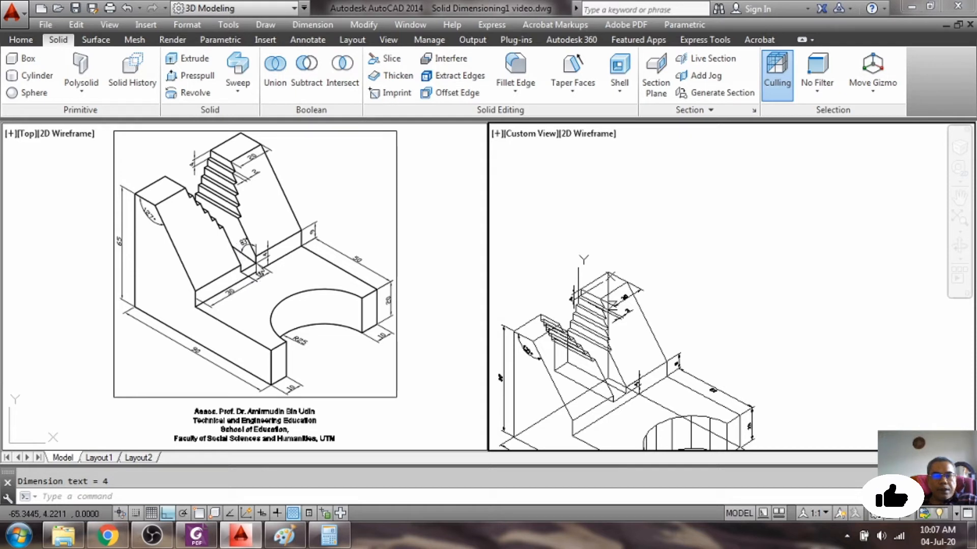
{"action": "scroll", "coordinate": [618, 406], "scroll_direction": "up", "scroll_amount": 3}
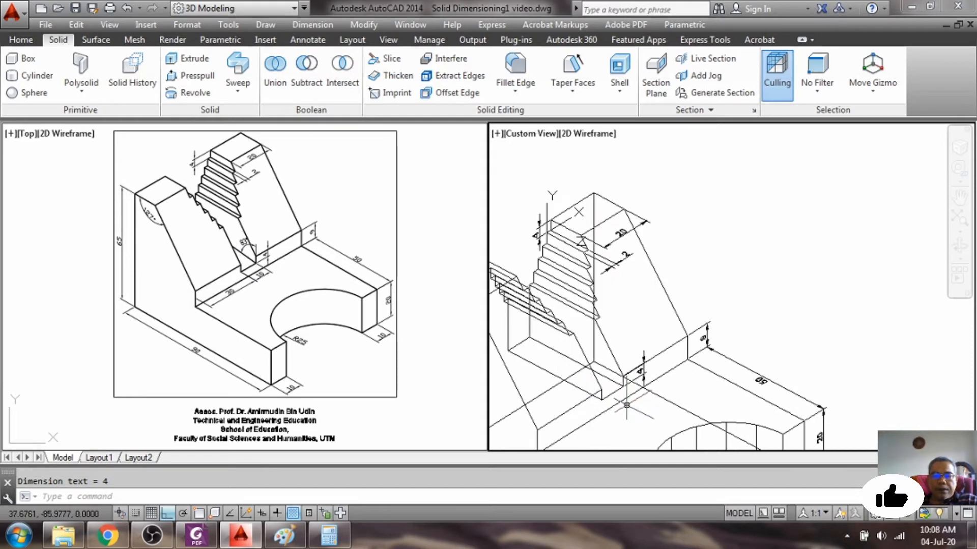
{"action": "type", "text": "ucs"}
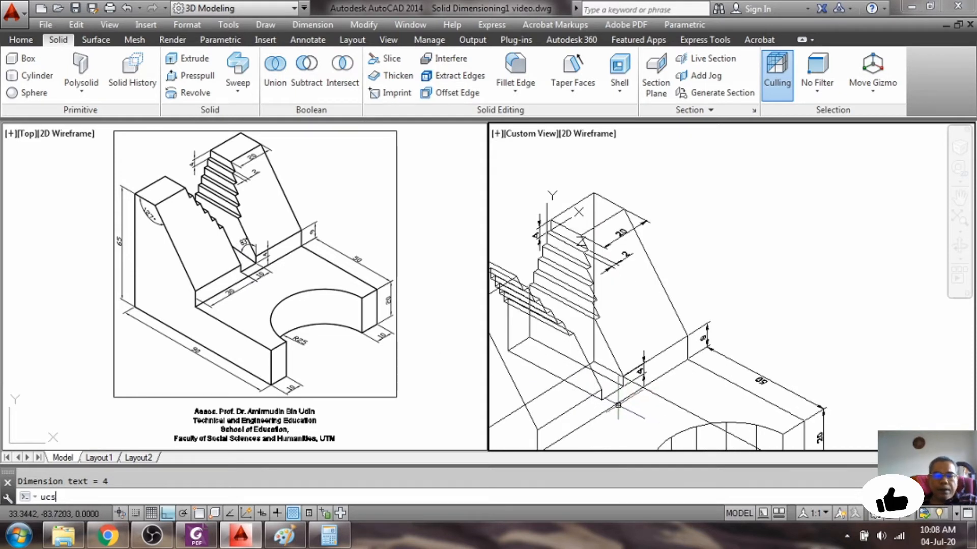
{"action": "key", "text": "Return"}
{"action": "type", "text": "m"}
{"action": "key", "text": "Return"}
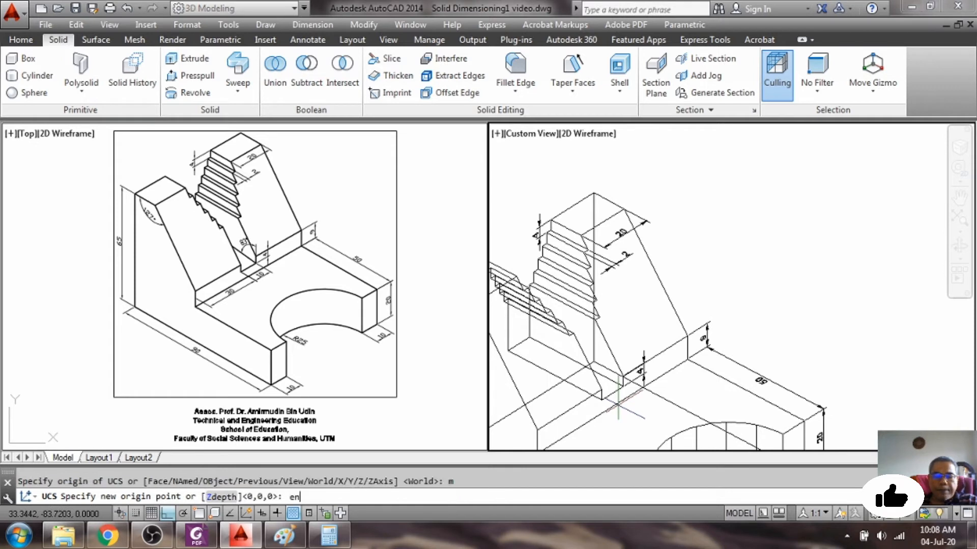
{"action": "type", "text": "end"}
{"action": "key", "text": "Return"}
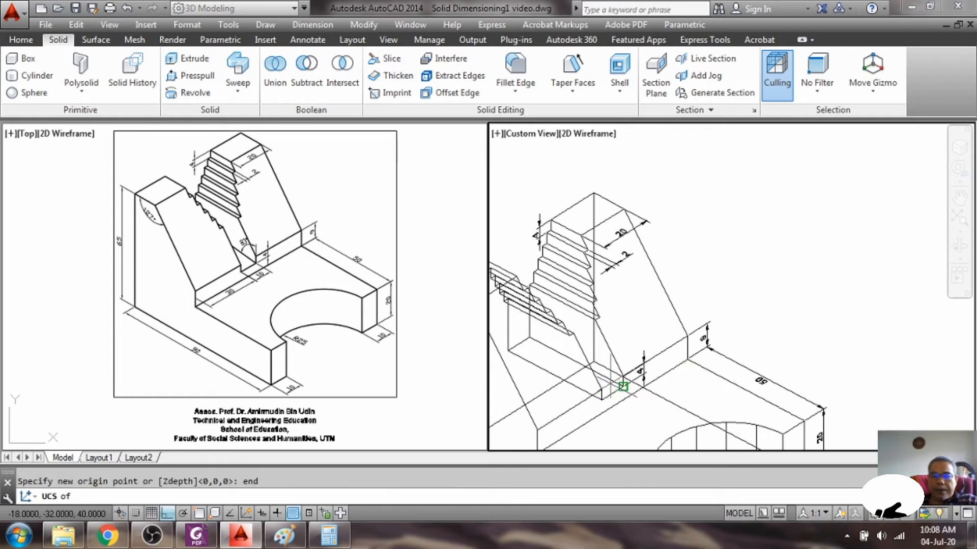
{"action": "left_click", "coordinate": [622, 387]}
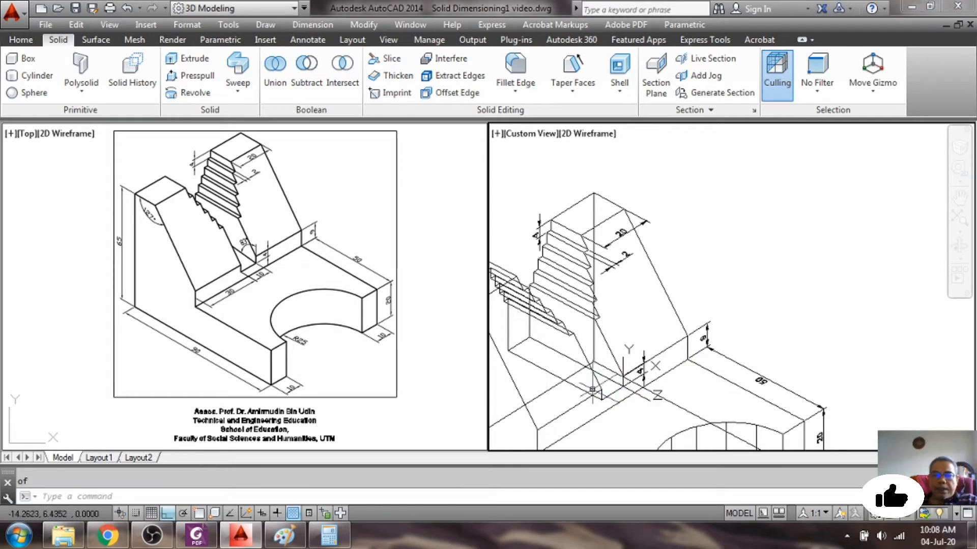
Rotate the UCS 90 degrees about its Y axis so it lies on the rear upright's inner side.
{"action": "scroll", "coordinate": [594, 390], "scroll_direction": "up", "scroll_amount": 2}
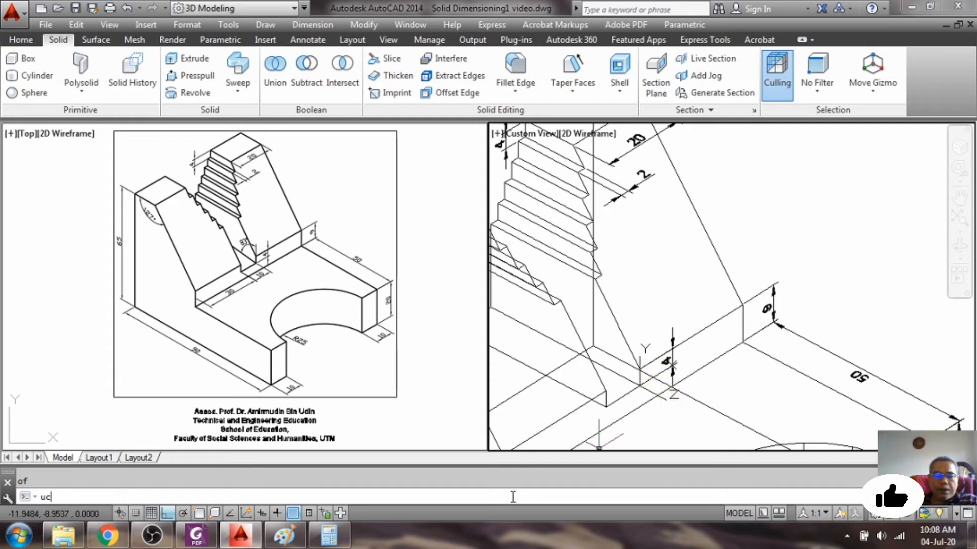
{"action": "type", "text": "s"}
{"action": "key", "text": "Return"}
{"action": "key", "text": "Return"}
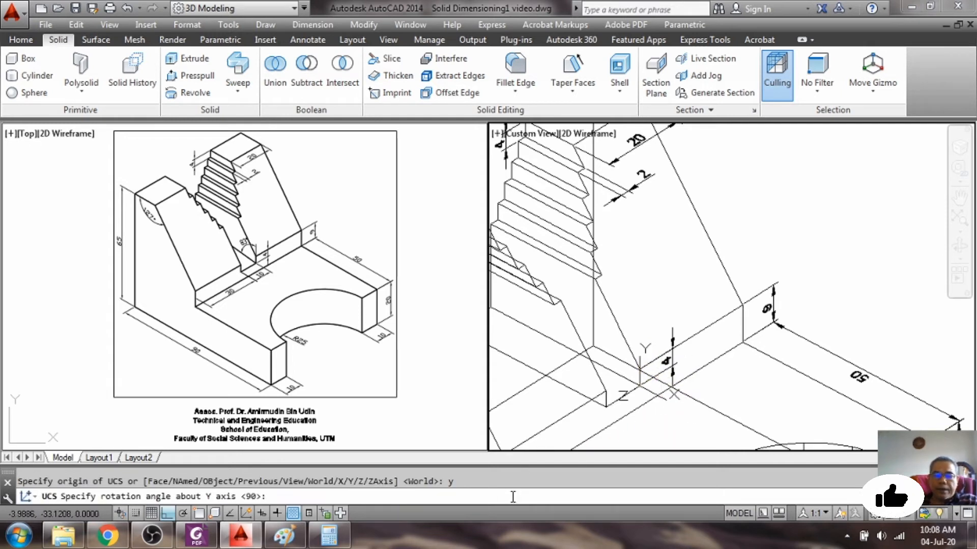
{"action": "key", "text": "Return"}
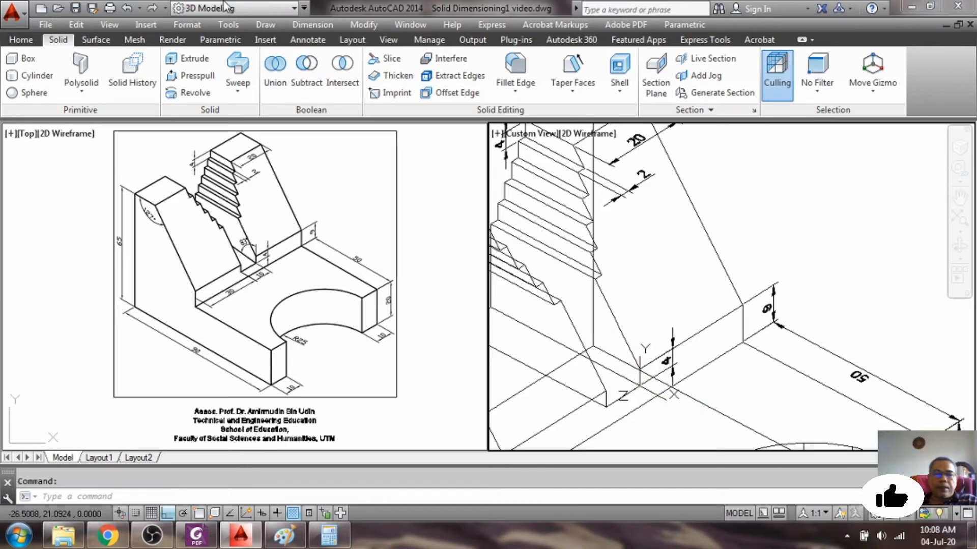
Add an angular dimension between the slot's floor edge and the rear upright's slope edge below the serrations, placing the arc just inside the angle.
{"action": "left_click", "coordinate": [301, 25]}
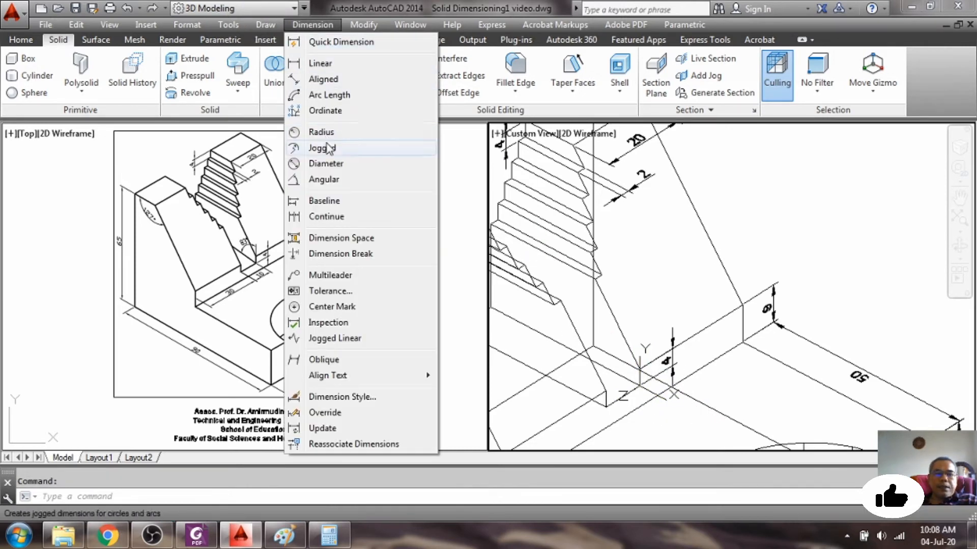
{"action": "left_click", "coordinate": [326, 179]}
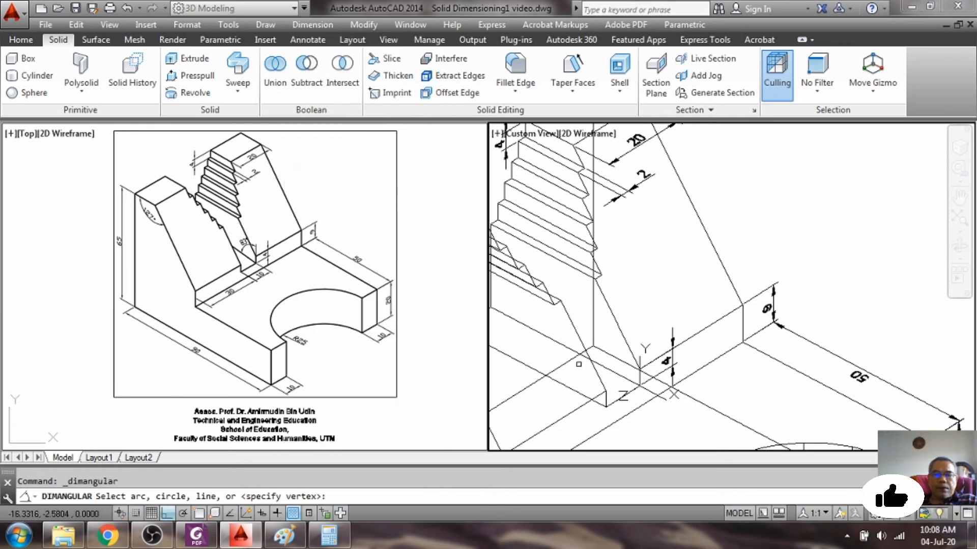
{"action": "left_click", "coordinate": [599, 366]}
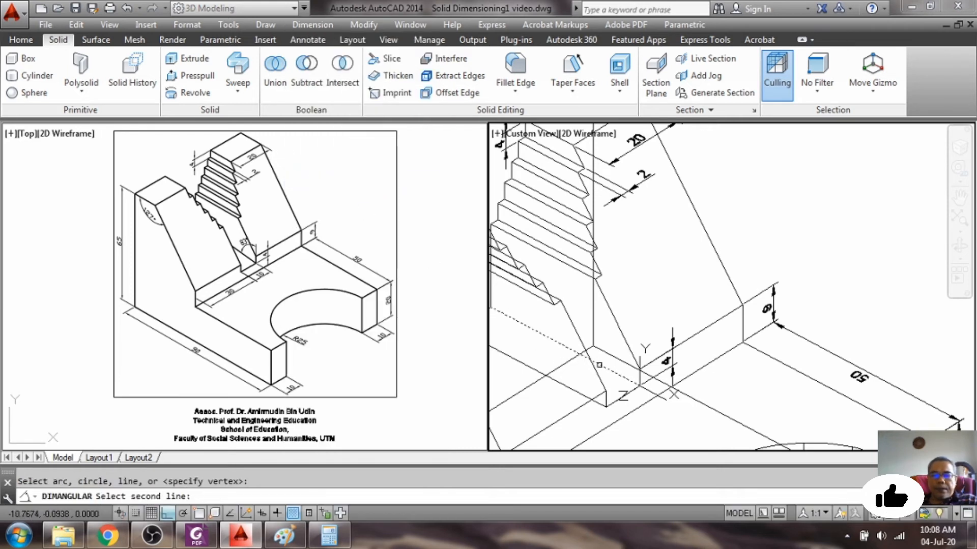
{"action": "left_click", "coordinate": [621, 334]}
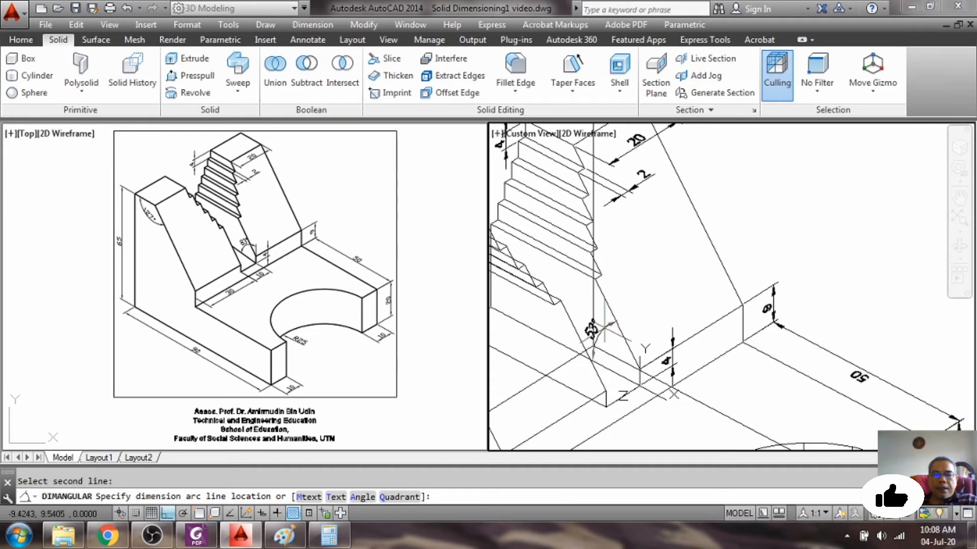
{"action": "left_click", "coordinate": [602, 322]}
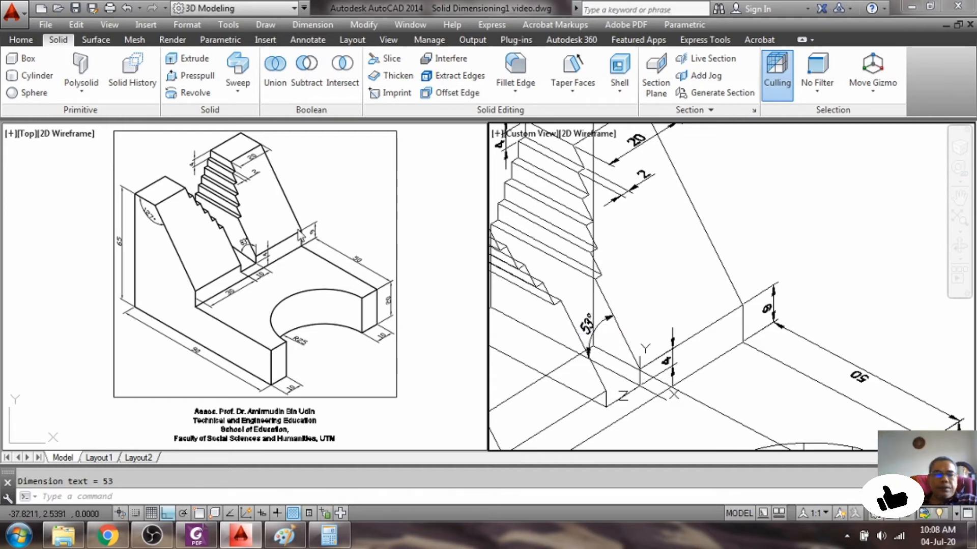
Examine the reference drawing's angle and small linear dimensions around the foot of the serrated slopes.
{"action": "left_click", "coordinate": [260, 251]}
{"action": "scroll", "coordinate": [259, 251], "scroll_direction": "up", "scroll_amount": 3}
{"action": "scroll", "coordinate": [292, 273], "scroll_direction": "down", "scroll_amount": 3}
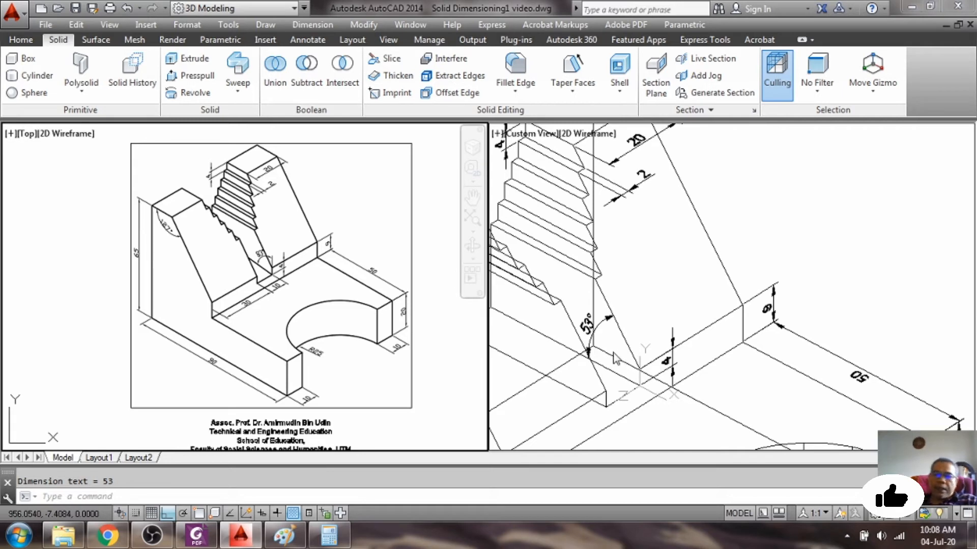
{"action": "scroll", "coordinate": [485, 369], "scroll_direction": "up", "scroll_amount": 2}
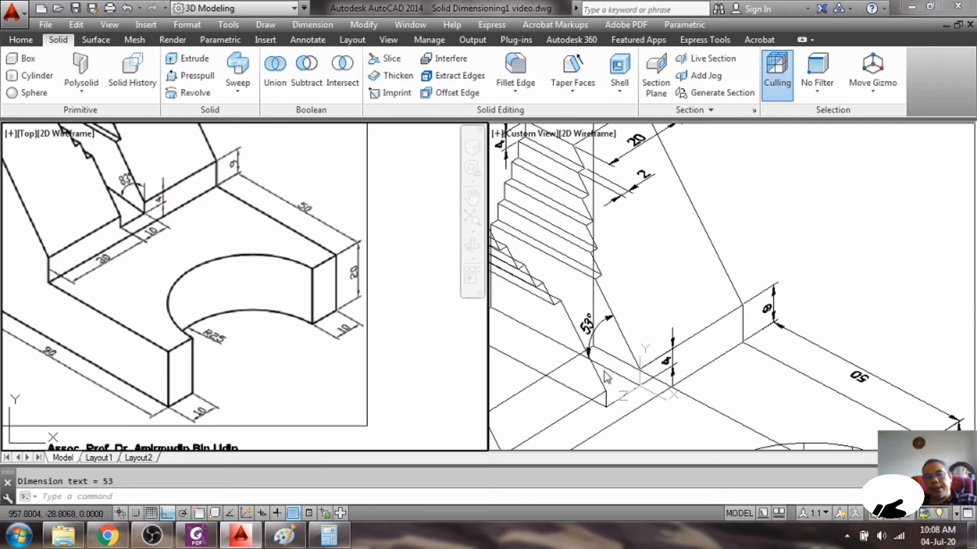
{"action": "scroll", "coordinate": [485, 370], "scroll_direction": "down", "scroll_amount": 4}
{"action": "scroll", "coordinate": [486, 370], "scroll_direction": "up", "scroll_amount": 2}
{"action": "scroll", "coordinate": [486, 369], "scroll_direction": "up", "scroll_amount": 2}
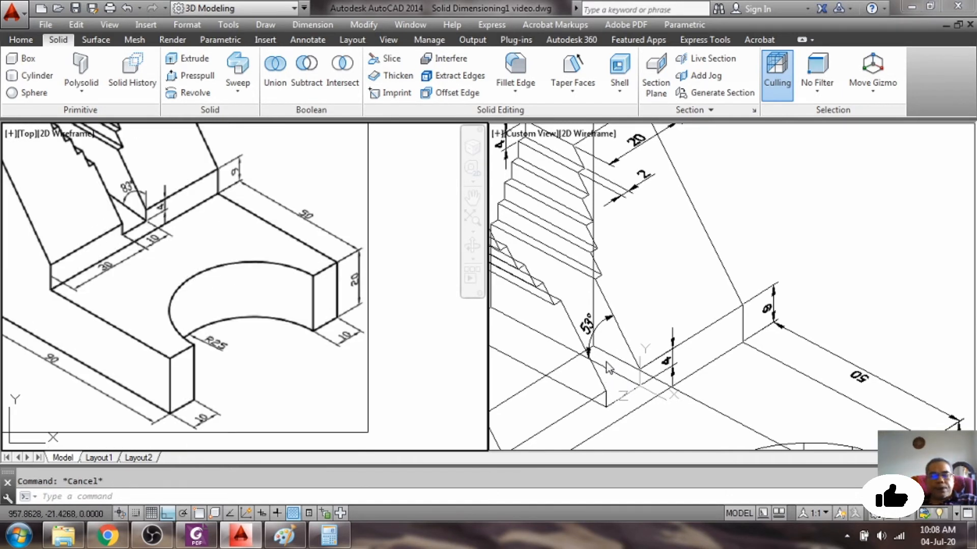
{"action": "scroll", "coordinate": [650, 387], "scroll_direction": "down", "scroll_amount": 4}
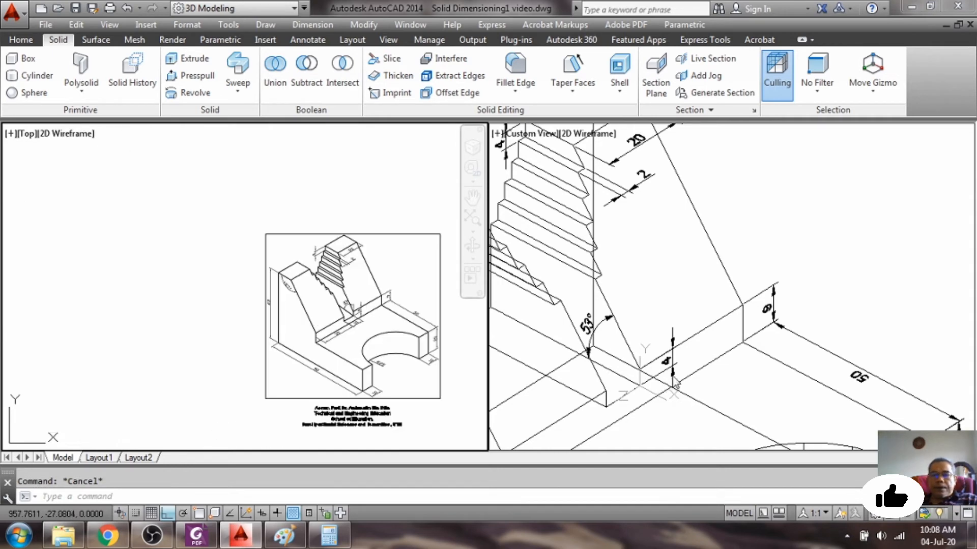
{"action": "scroll", "coordinate": [644, 379], "scroll_direction": "up", "scroll_amount": 2}
Review the whole dimensioned solid against the reference drawing to find the dimensions still missing.
{"action": "left_click", "coordinate": [759, 356]}
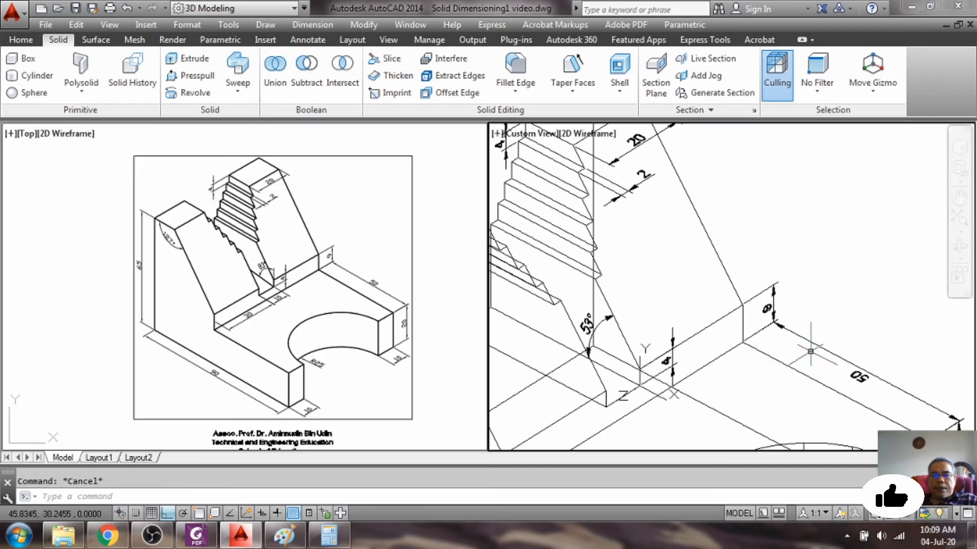
{"action": "scroll", "coordinate": [786, 351], "scroll_direction": "down", "scroll_amount": 3}
{"action": "scroll", "coordinate": [805, 420], "scroll_direction": "up", "scroll_amount": 1}
{"action": "scroll", "coordinate": [789, 412], "scroll_direction": "down", "scroll_amount": 1}
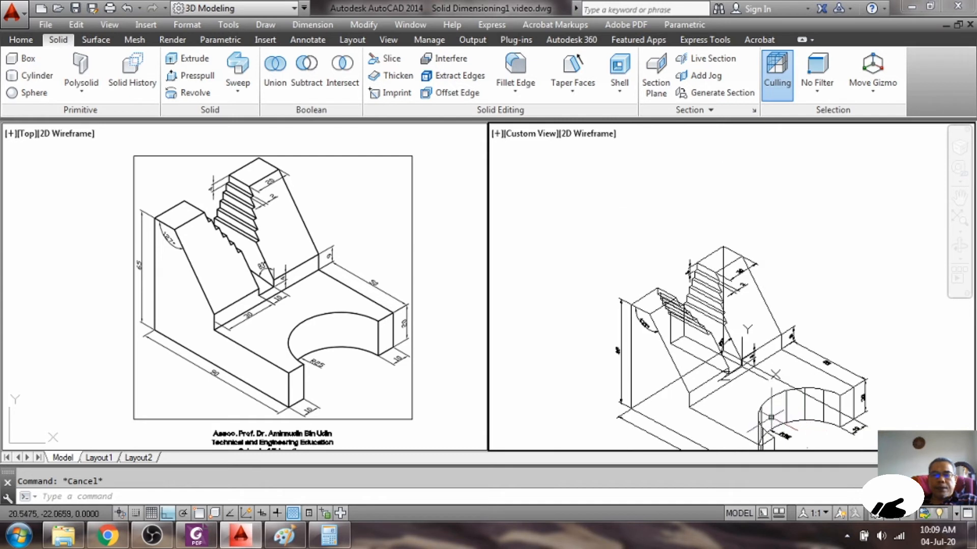
{"action": "scroll", "coordinate": [754, 400], "scroll_direction": "up", "scroll_amount": 1}
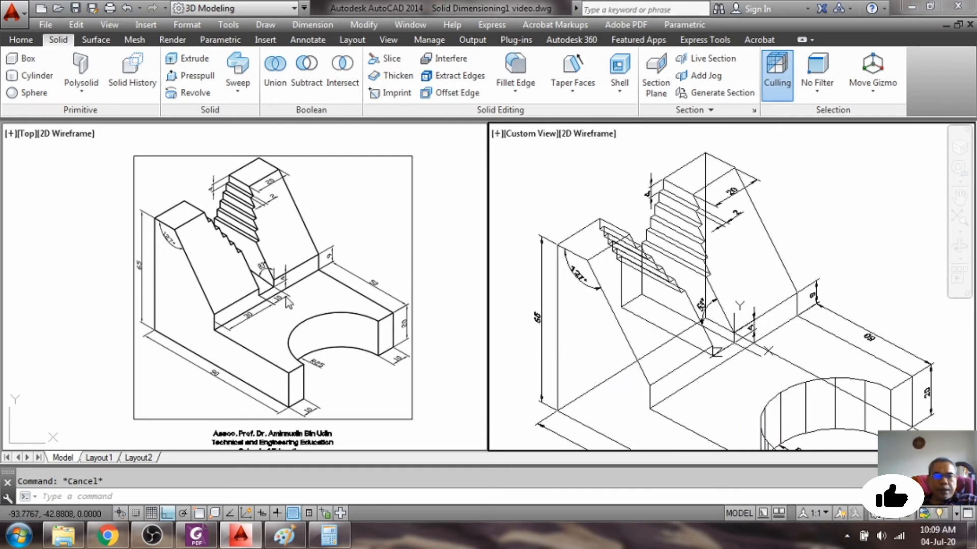
{"action": "scroll", "coordinate": [731, 368], "scroll_direction": "down", "scroll_amount": 1}
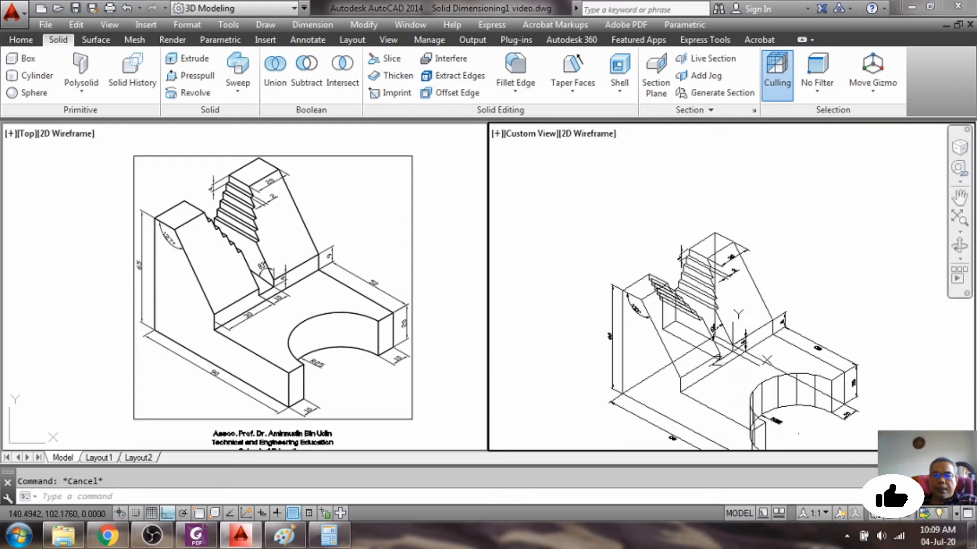
{"action": "left_click", "coordinate": [959, 197]}
{"action": "left_click_drag", "start_coordinate": [828, 326], "coordinate": [824, 249]}
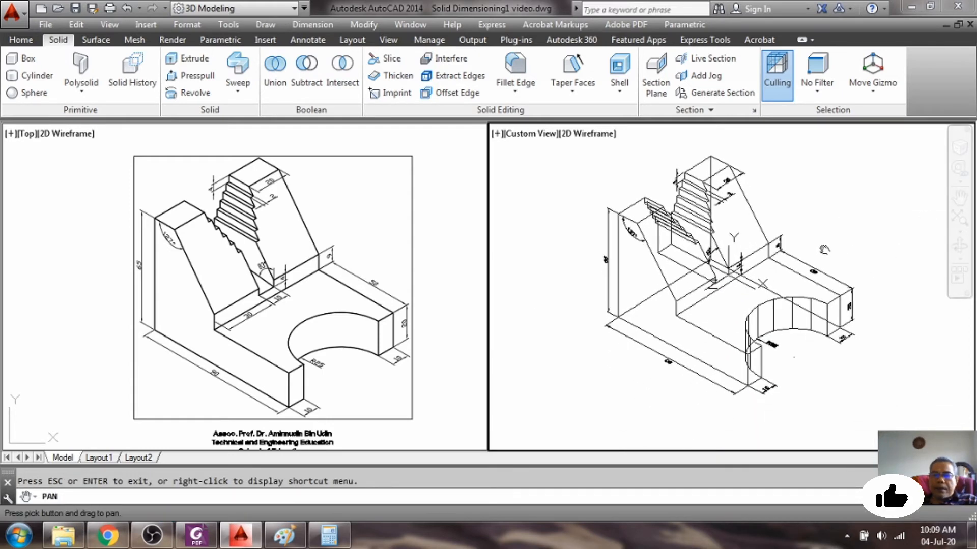
{"action": "key", "text": "Escape"}
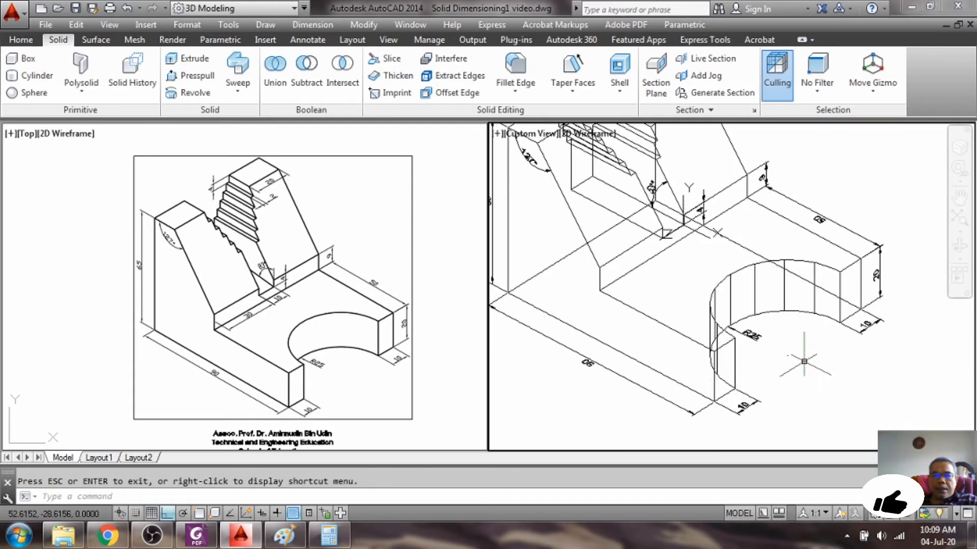
Reset the UCS to World.
{"action": "type", "text": "uc"}
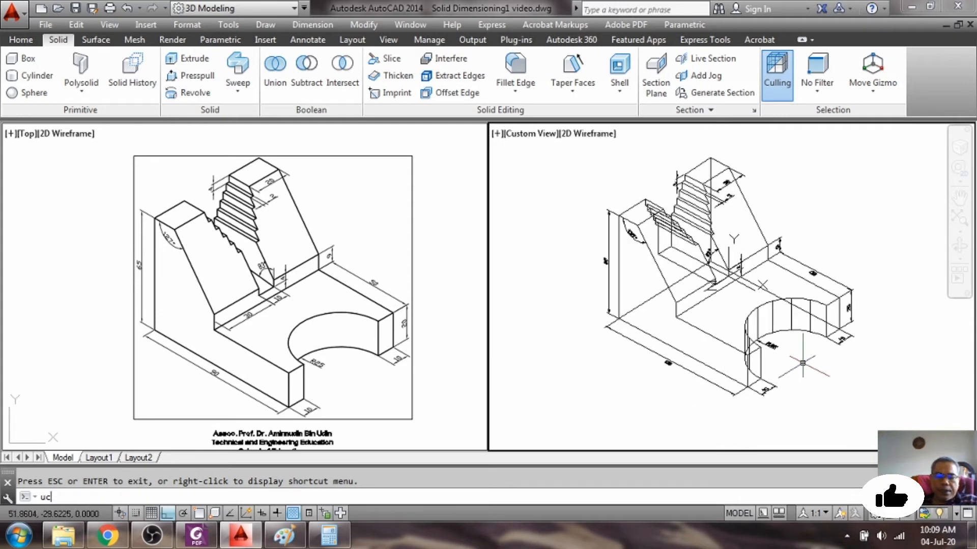
{"action": "type", "text": "s"}
{"action": "key", "text": "Return"}
{"action": "type", "text": "w"}
{"action": "key", "text": "Return"}
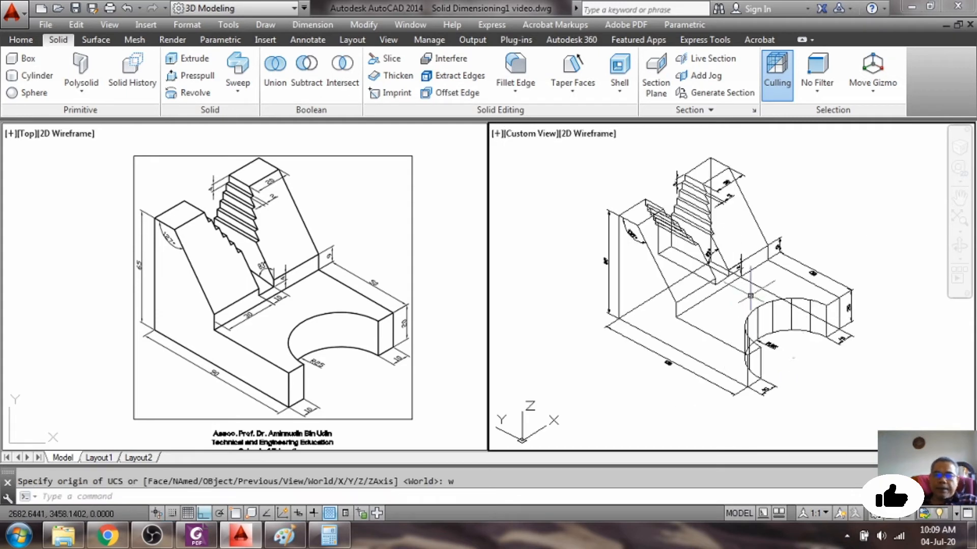
{"action": "scroll", "coordinate": [737, 270], "scroll_direction": "up", "scroll_amount": 2}
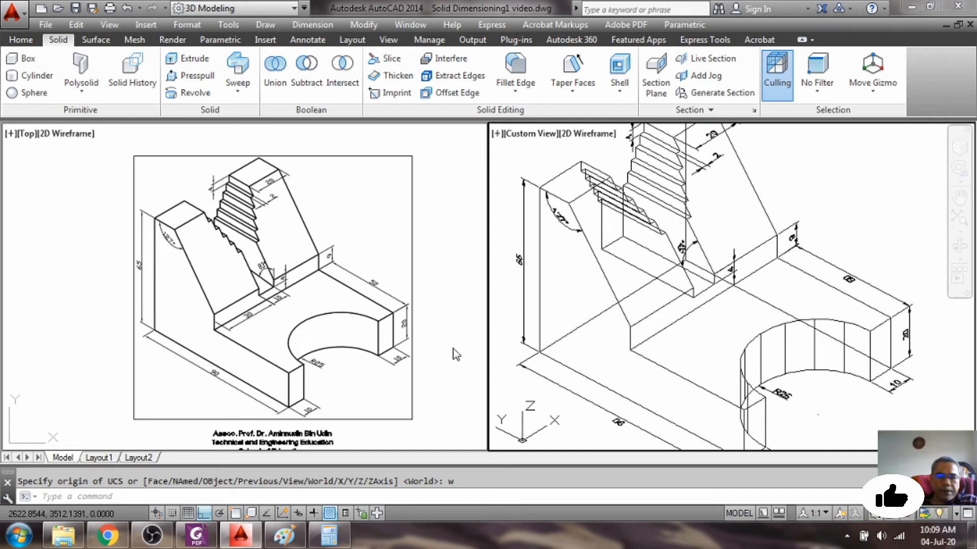
{"action": "left_click", "coordinate": [513, 497]}
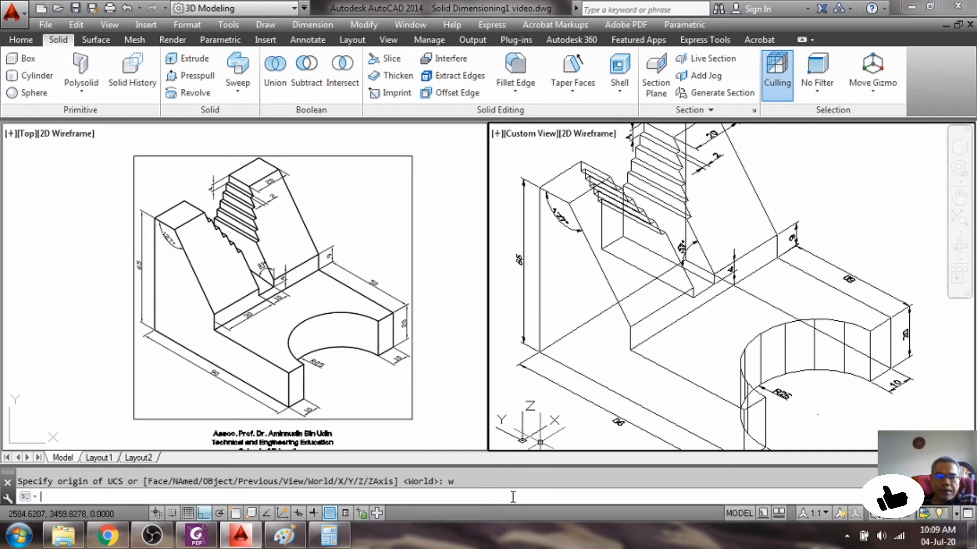
{"action": "type", "text": "ucs"}
{"action": "key", "text": "Return"}
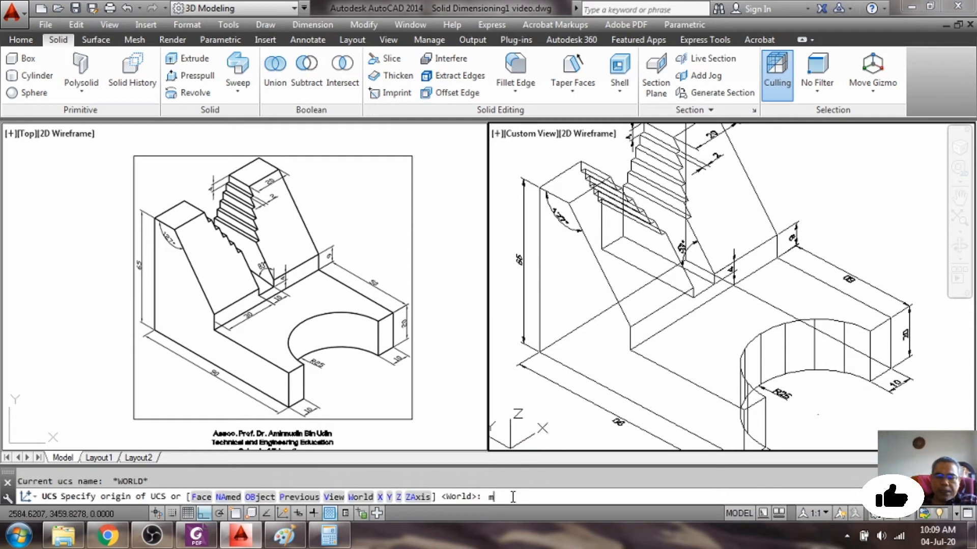
{"action": "key", "text": "Return"}
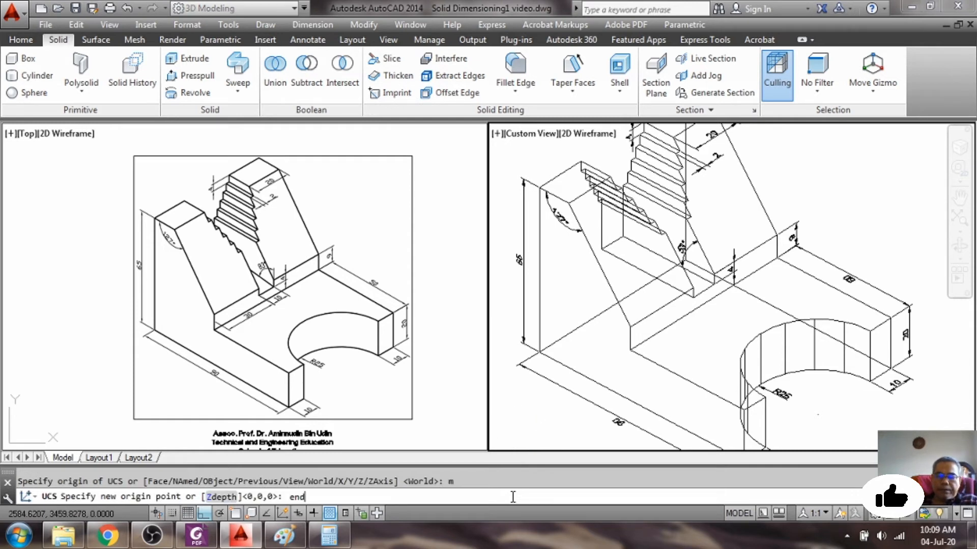
{"action": "type", "text": "end"}
{"action": "key", "text": "Return"}
{"action": "key", "text": "Escape"}
Try moving the UCS origin to the midpoint of the short vertical edge at the foot of the front upright's plain slope, and undo the move.
{"action": "type", "text": "ucs"}
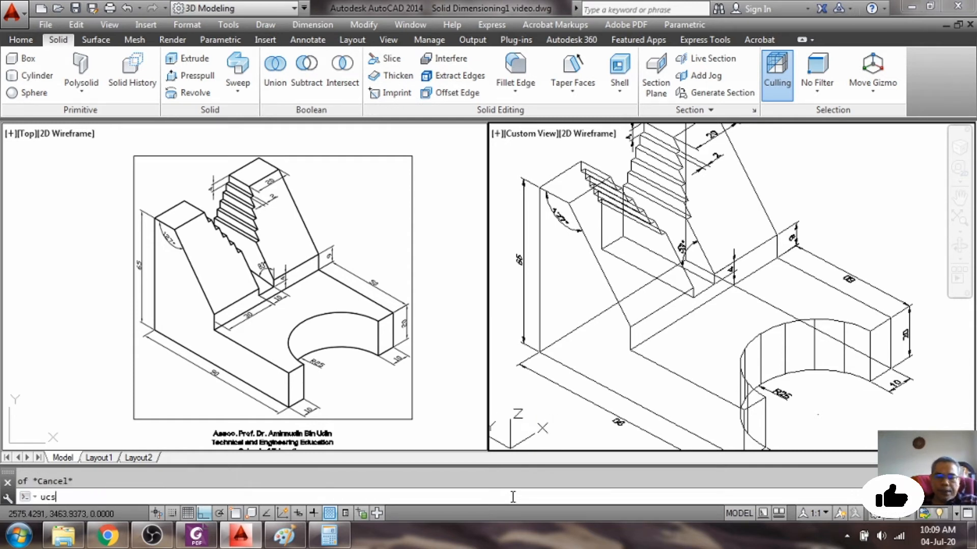
{"action": "key", "text": "Return"}
{"action": "type", "text": "m"}
{"action": "key", "text": "Return"}
{"action": "type", "text": "mid"}
{"action": "key", "text": "Return"}
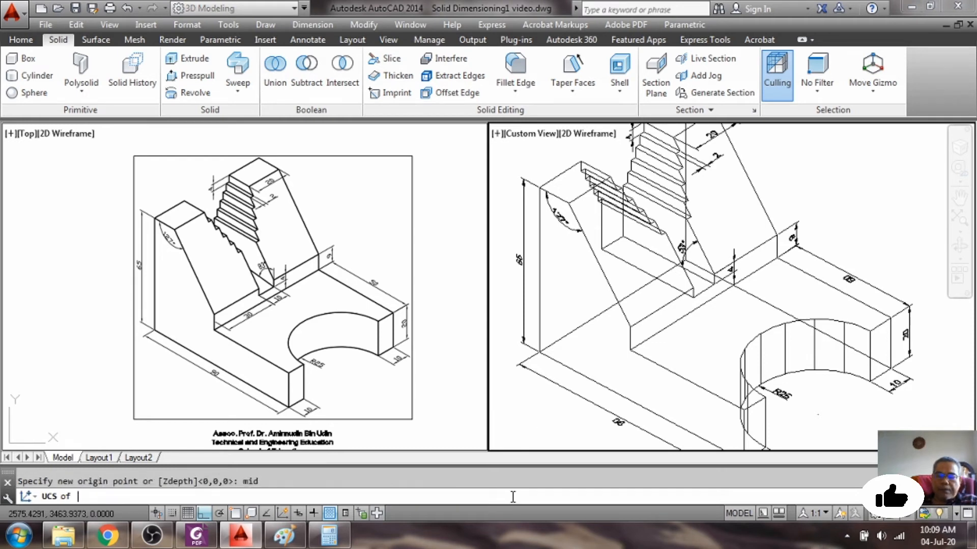
{"action": "left_click", "coordinate": [630, 338]}
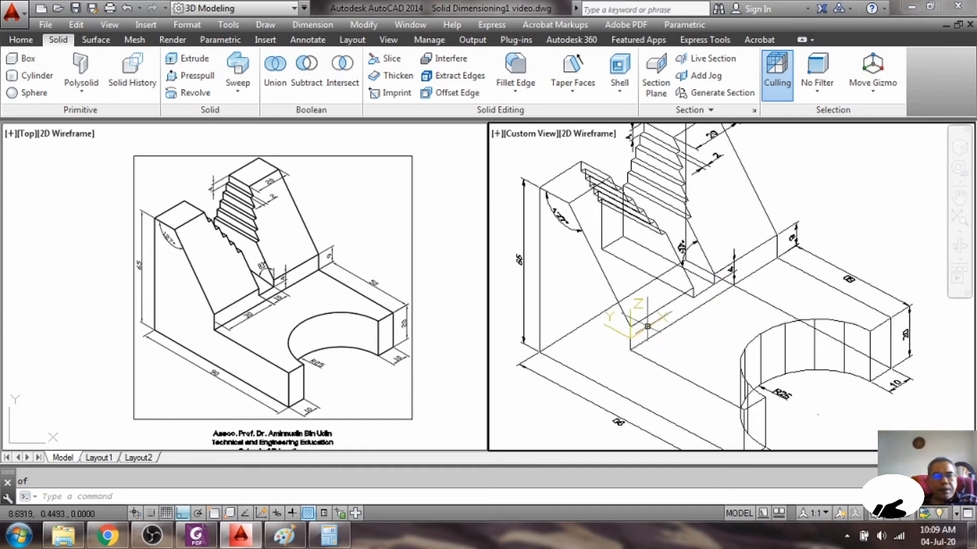
{"action": "key", "text": "Escape"}
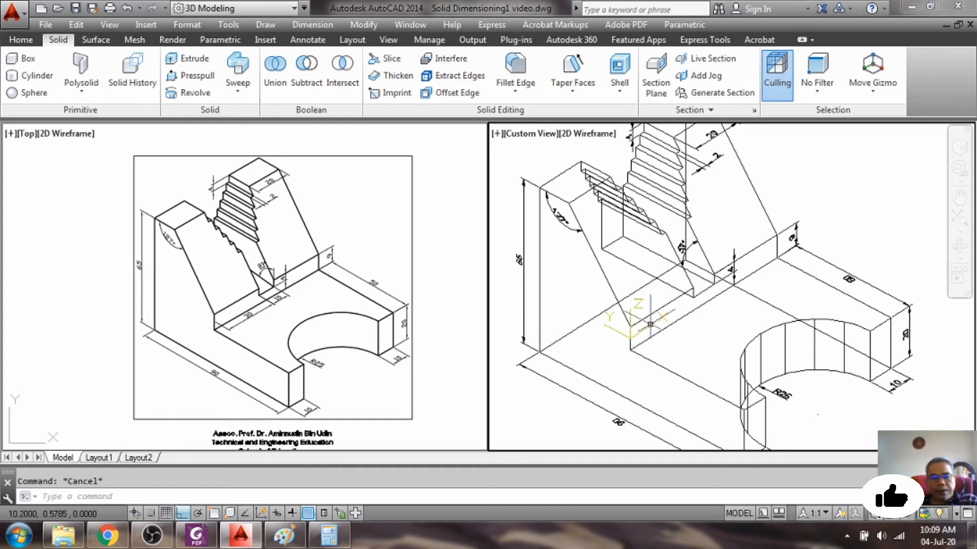
{"action": "type", "text": "u"}
{"action": "key", "text": "Return"}
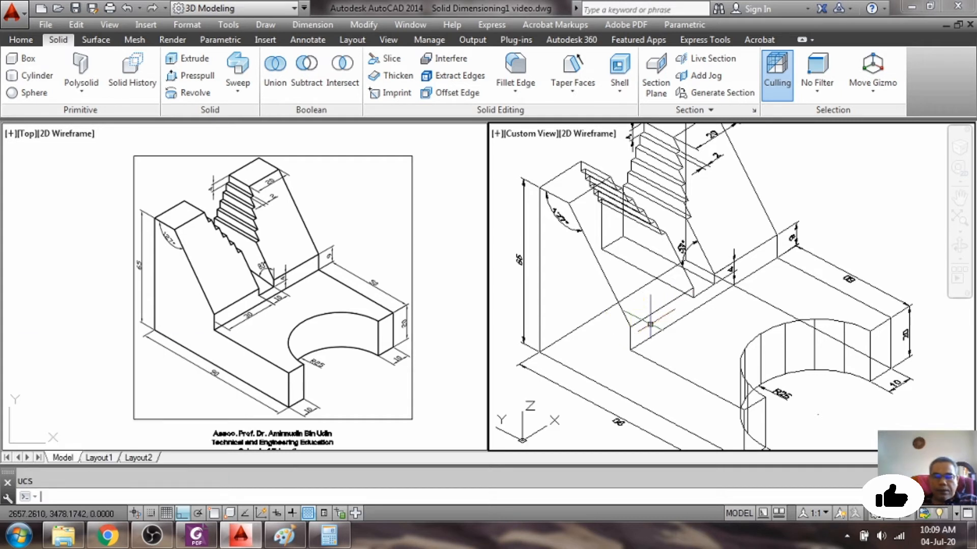
Set the UCS to World and move its origin to the lower endpoint of the short vertical edge below the front upright's serrated slope.
{"action": "type", "text": "ucs"}
{"action": "key", "text": "Return"}
{"action": "type", "text": "w"}
{"action": "key", "text": "Return"}
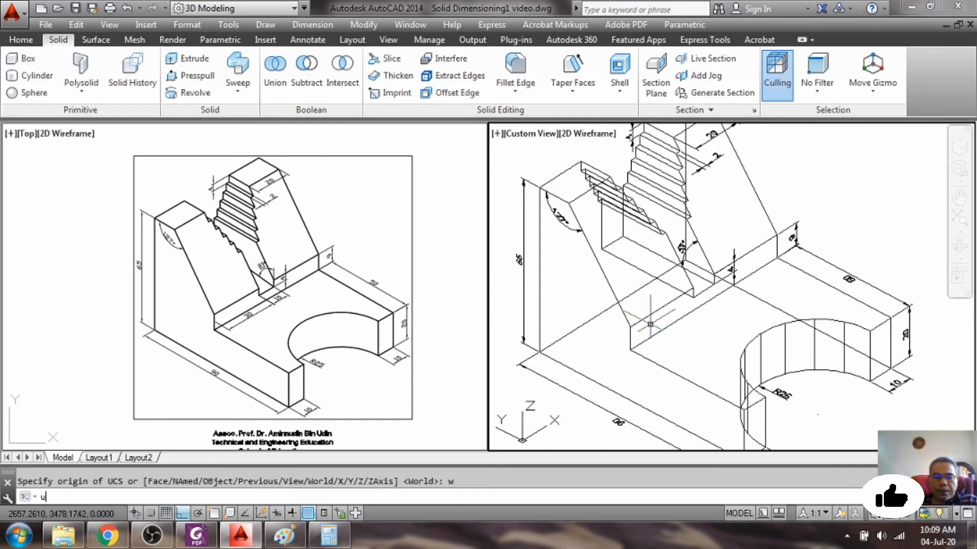
{"action": "type", "text": "UCs"}
{"action": "key", "text": "Return"}
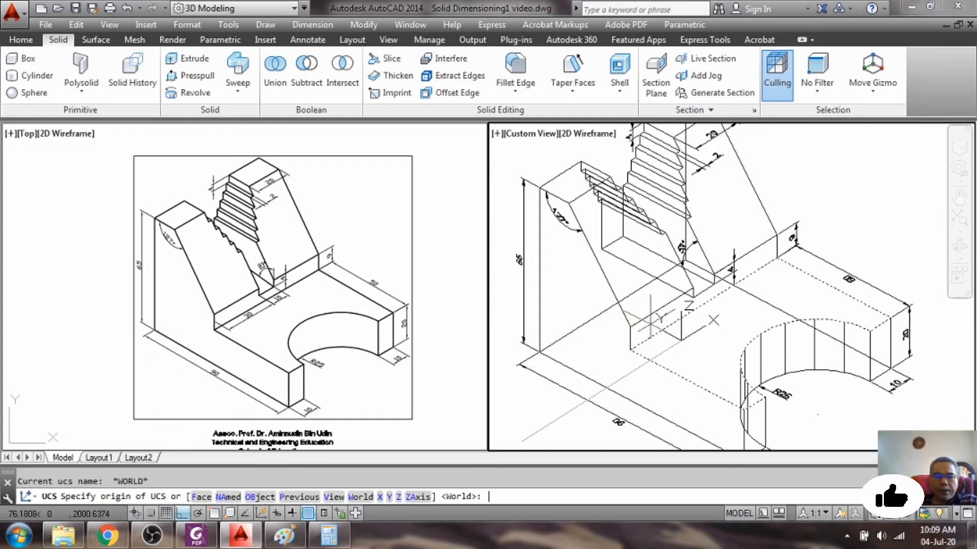
{"action": "type", "text": "m"}
{"action": "key", "text": "Return"}
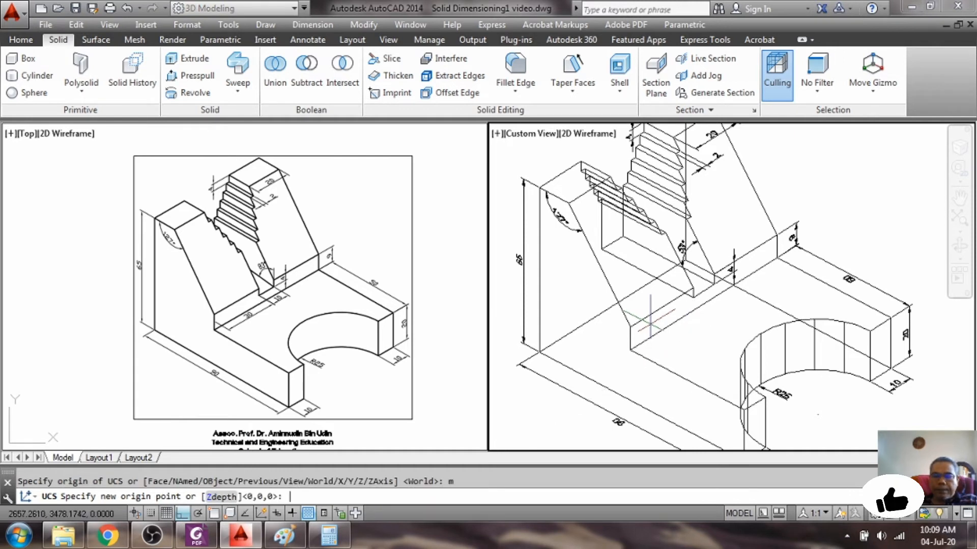
{"action": "type", "text": "end"}
{"action": "key", "text": "Return"}
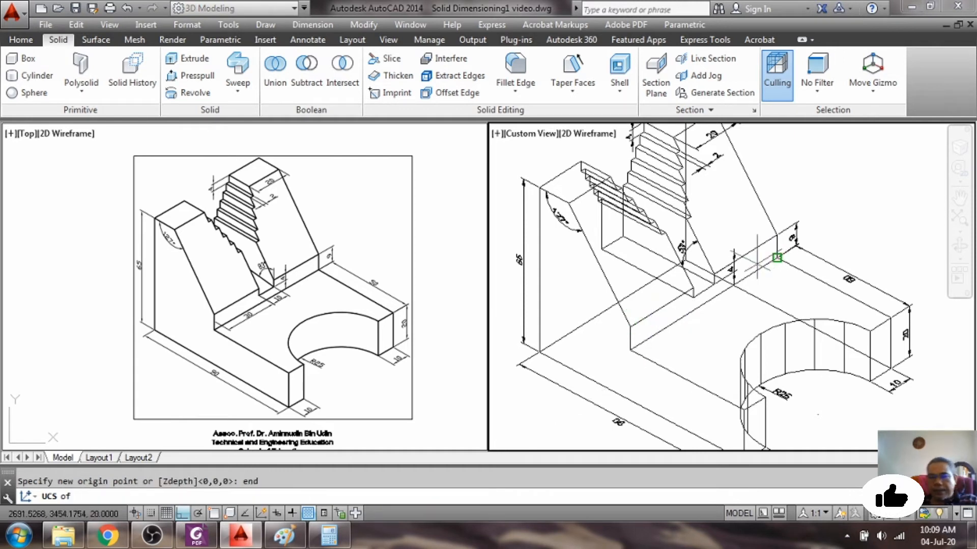
{"action": "left_click", "coordinate": [693, 298]}
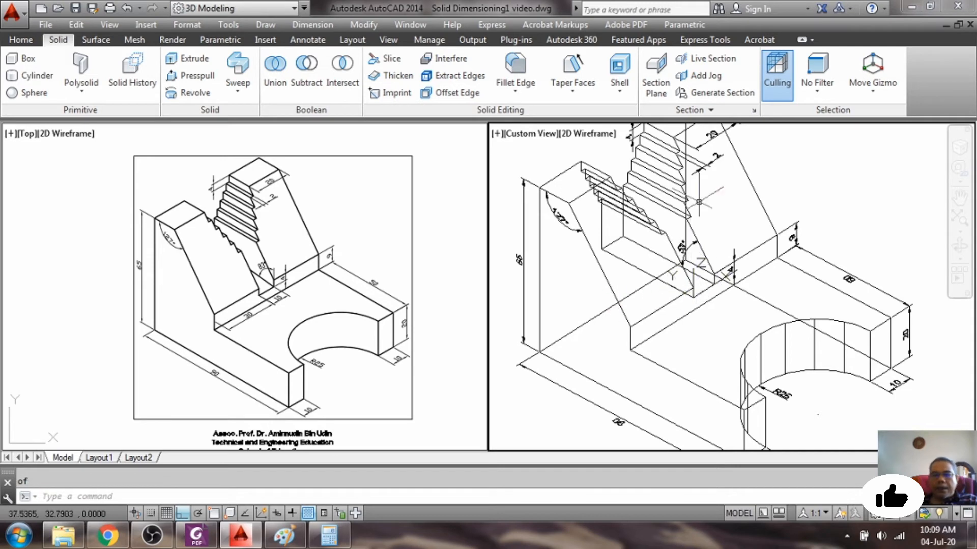
{"action": "left_click", "coordinate": [312, 25]}
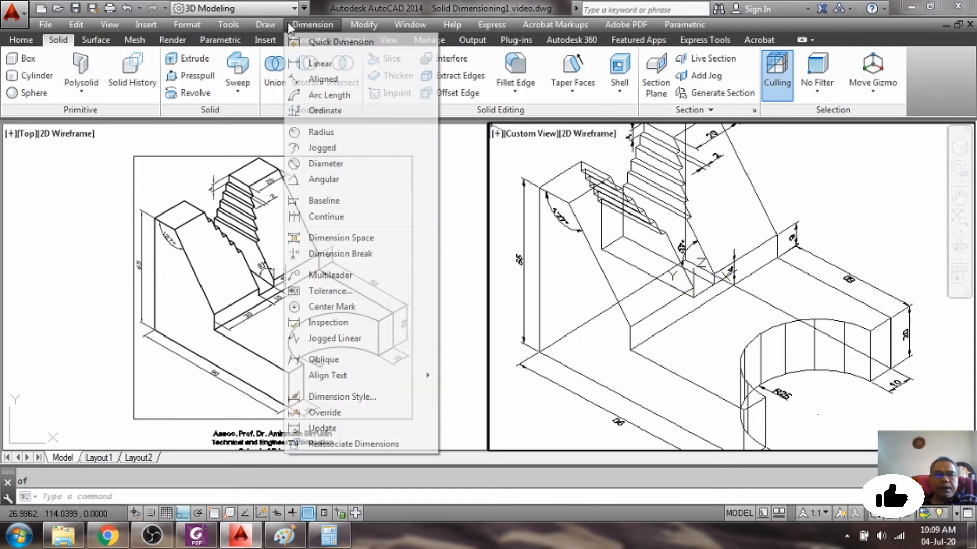
{"action": "left_click", "coordinate": [326, 63]}
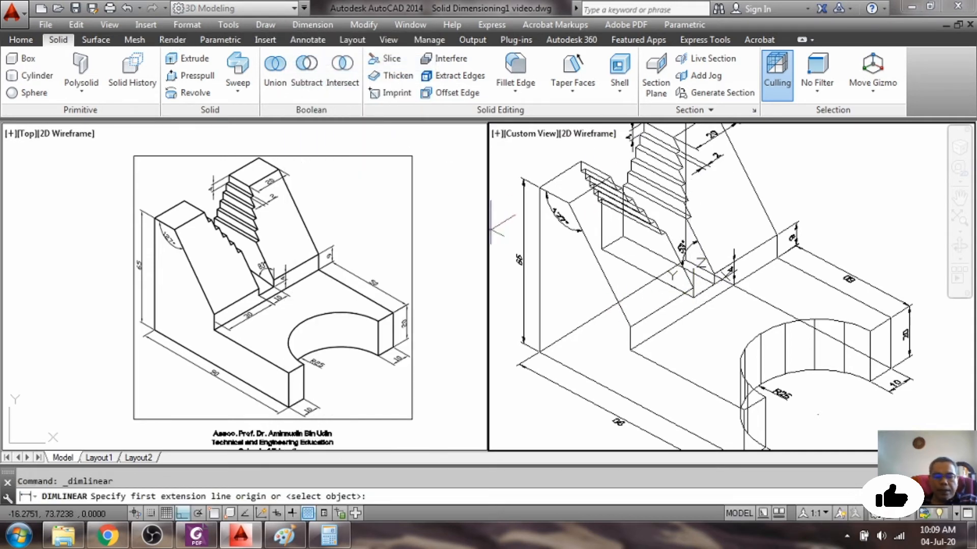
{"action": "key", "text": "Return"}
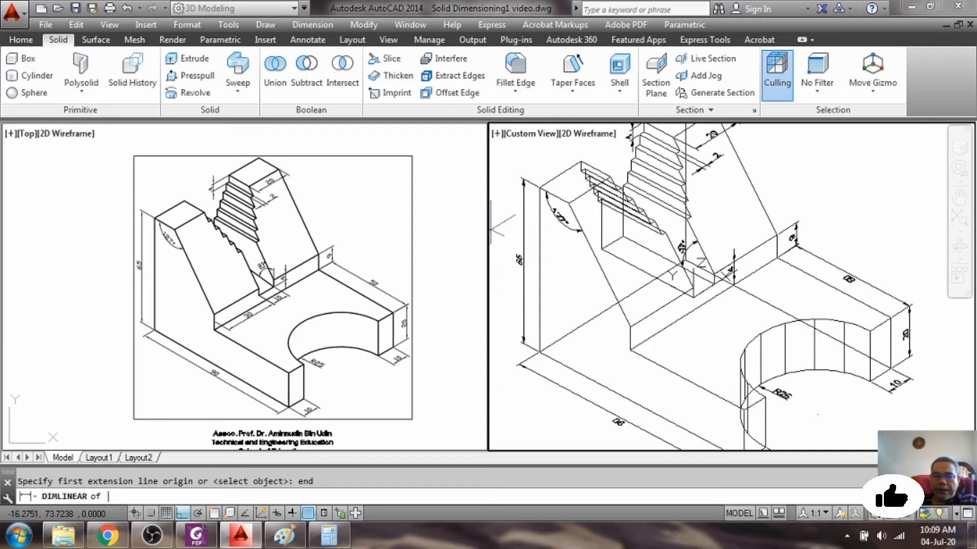
{"action": "left_click", "coordinate": [693, 298]}
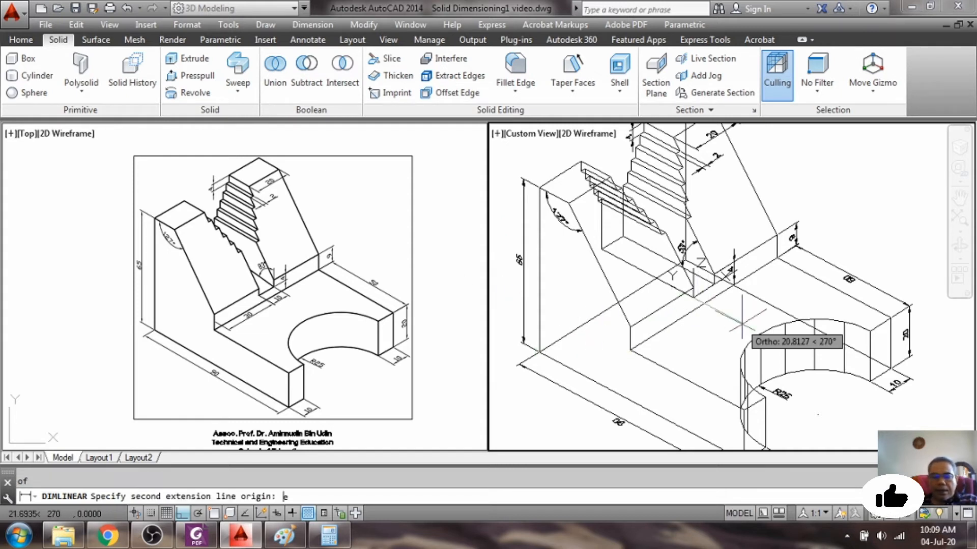
{"action": "type", "text": "end"}
{"action": "key", "text": "Return"}
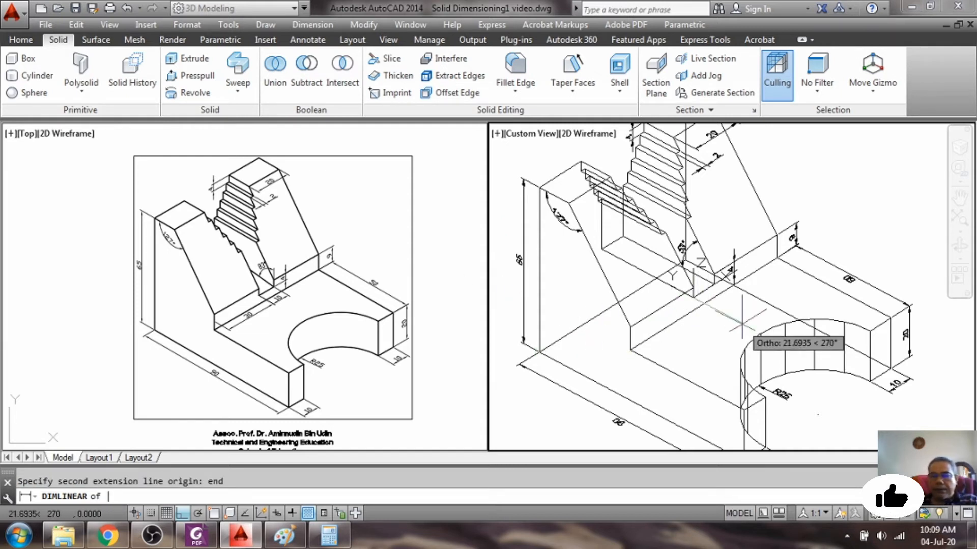
{"action": "left_click", "coordinate": [715, 283]}
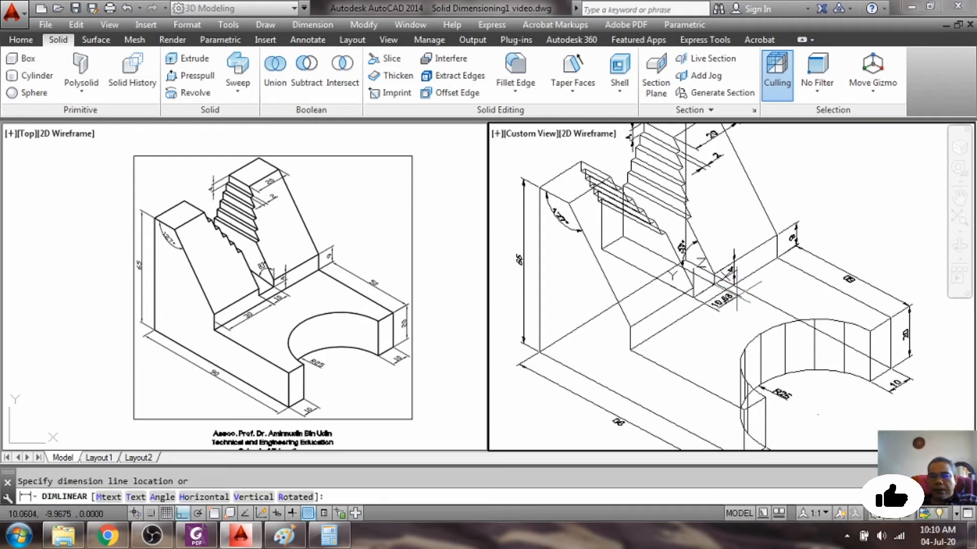
{"action": "key", "text": "Escape"}
Add a linear dimension across the narrow gap between the feet of the two uprights, endpoint to endpoint, placed over the base.
{"action": "scroll", "coordinate": [740, 298], "scroll_direction": "up", "scroll_amount": 5}
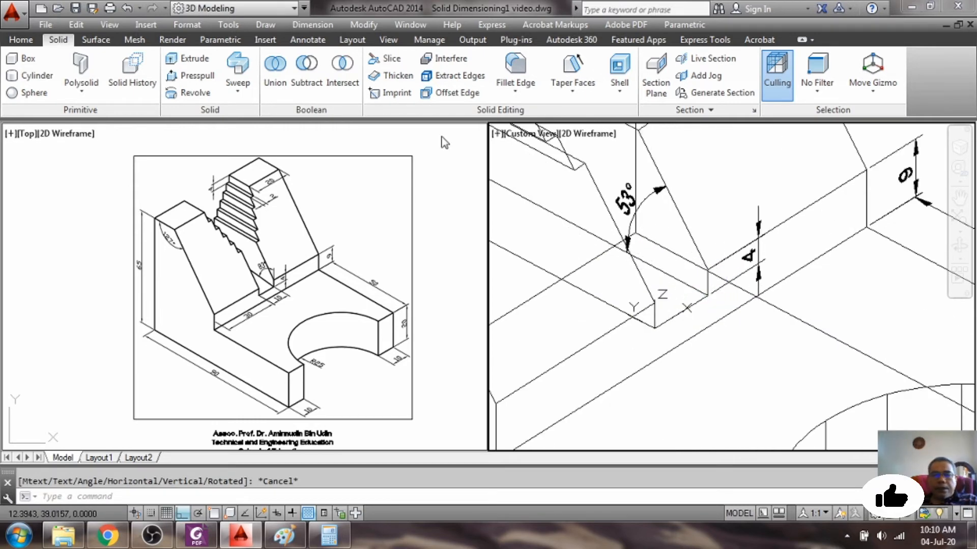
{"action": "left_click", "coordinate": [313, 25]}
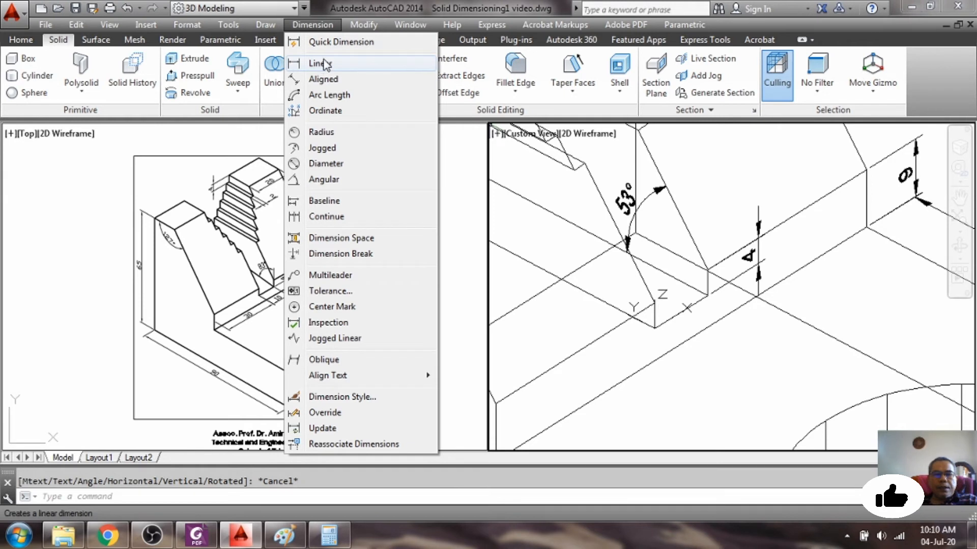
{"action": "left_click", "coordinate": [325, 65]}
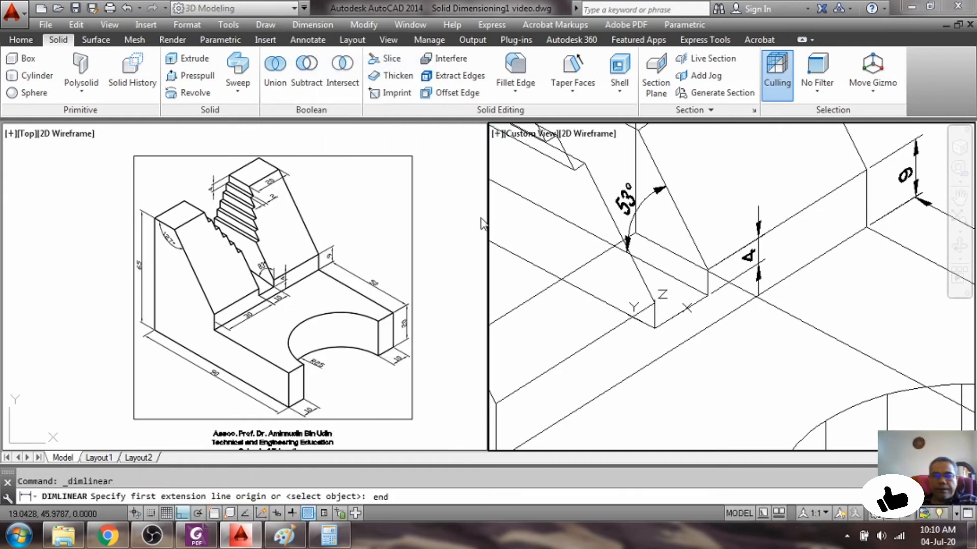
{"action": "key", "text": "Return"}
{"action": "left_click", "coordinate": [654, 328]}
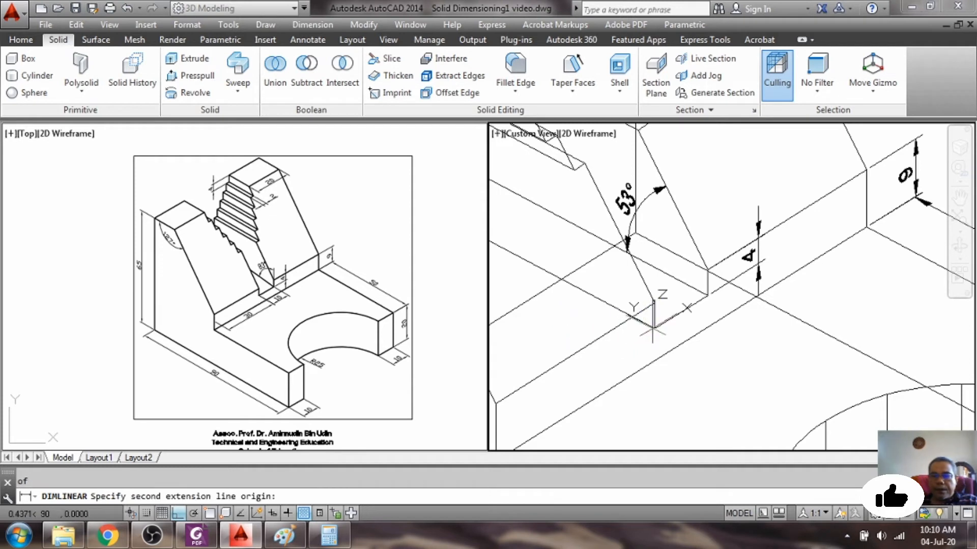
{"action": "type", "text": "end"}
{"action": "key", "text": "Return"}
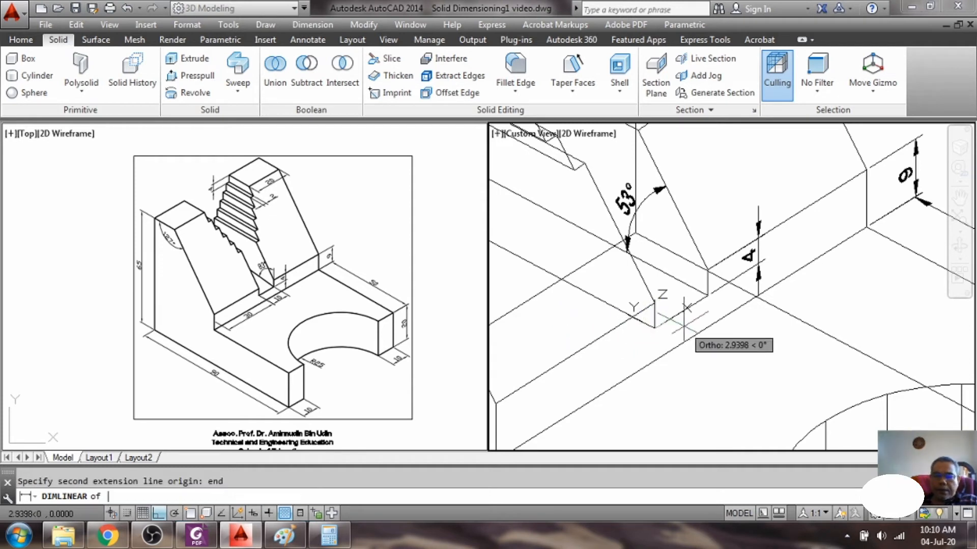
{"action": "left_click", "coordinate": [707, 295]}
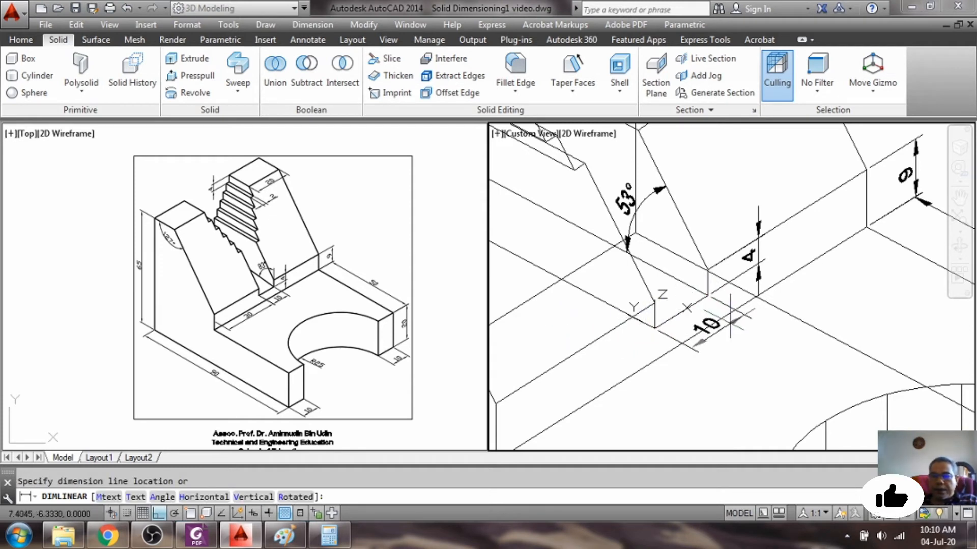
{"action": "left_click", "coordinate": [741, 341]}
Add a linear dimension from the gap's front lower corner perpendicular to the short vertical edge below the plain slope, in line with the gap dimension.
{"action": "scroll", "coordinate": [678, 338], "scroll_direction": "down", "scroll_amount": 5}
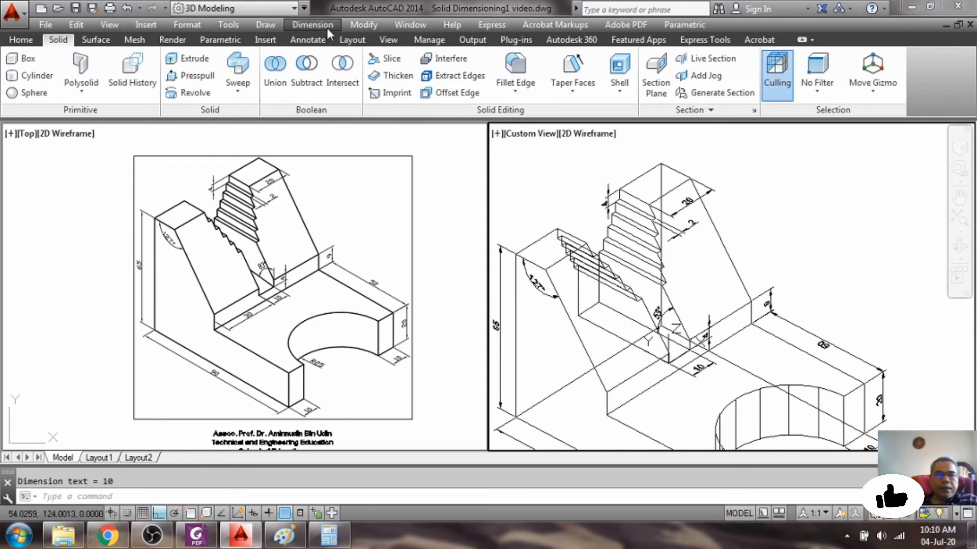
{"action": "left_click", "coordinate": [313, 24]}
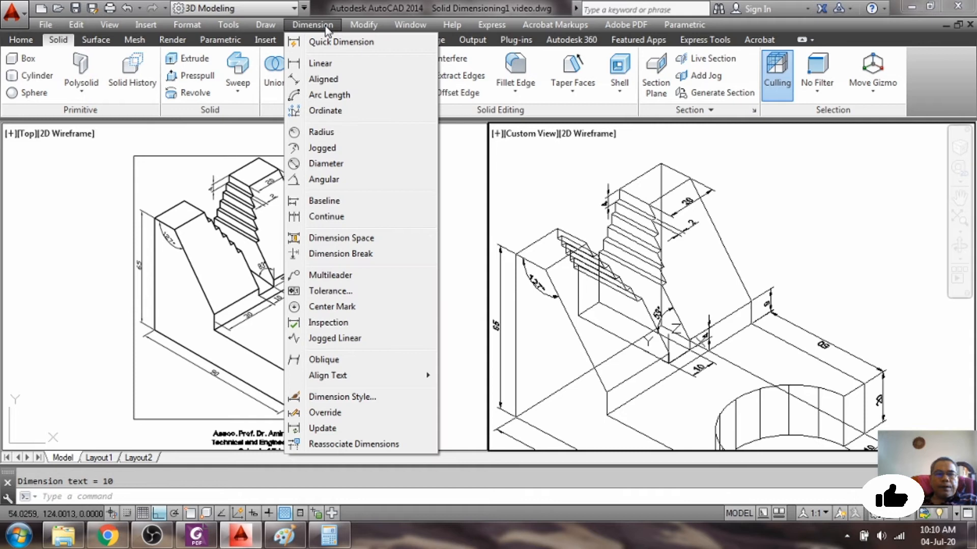
{"action": "left_click", "coordinate": [321, 63]}
{"action": "type", "text": "end"}
{"action": "key", "text": "Return"}
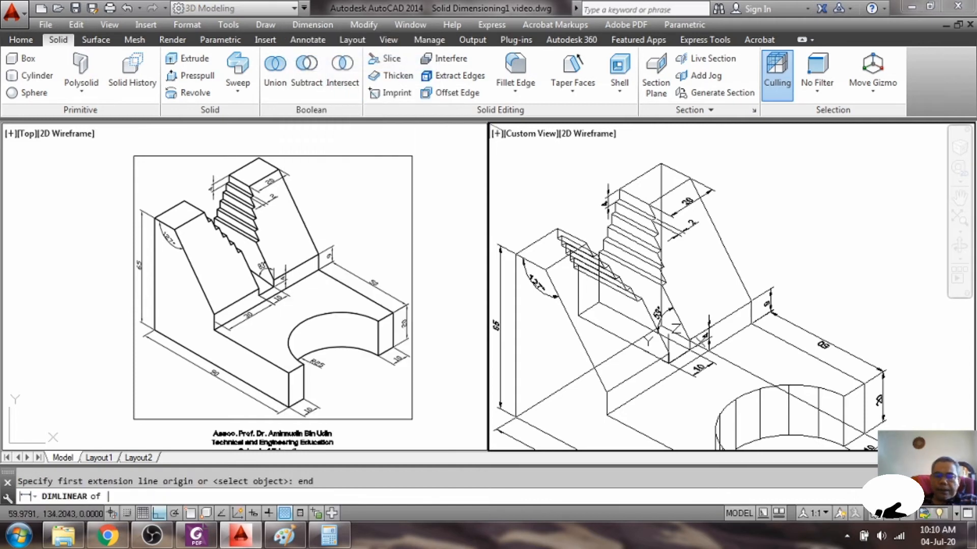
{"action": "scroll", "coordinate": [679, 339], "scroll_direction": "up", "scroll_amount": 6}
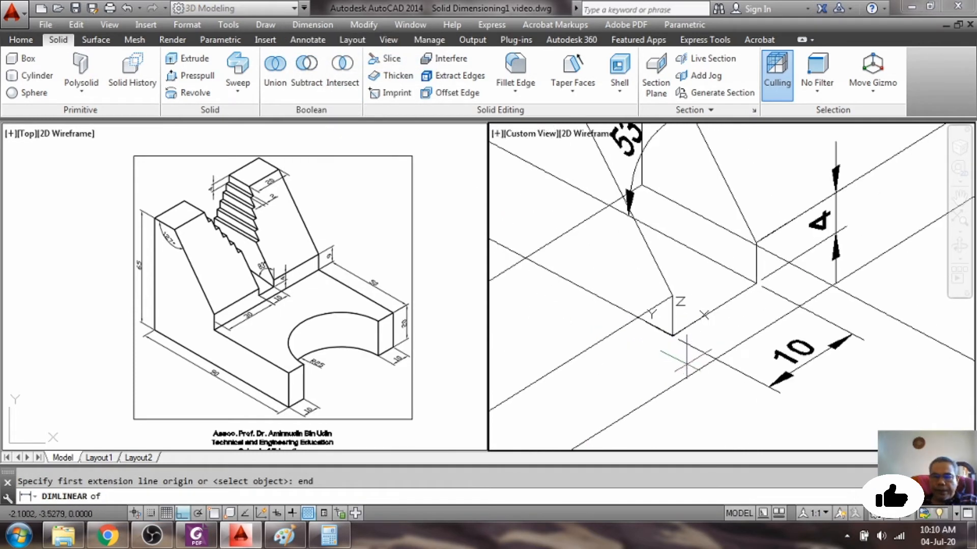
{"action": "left_click", "coordinate": [672, 337]}
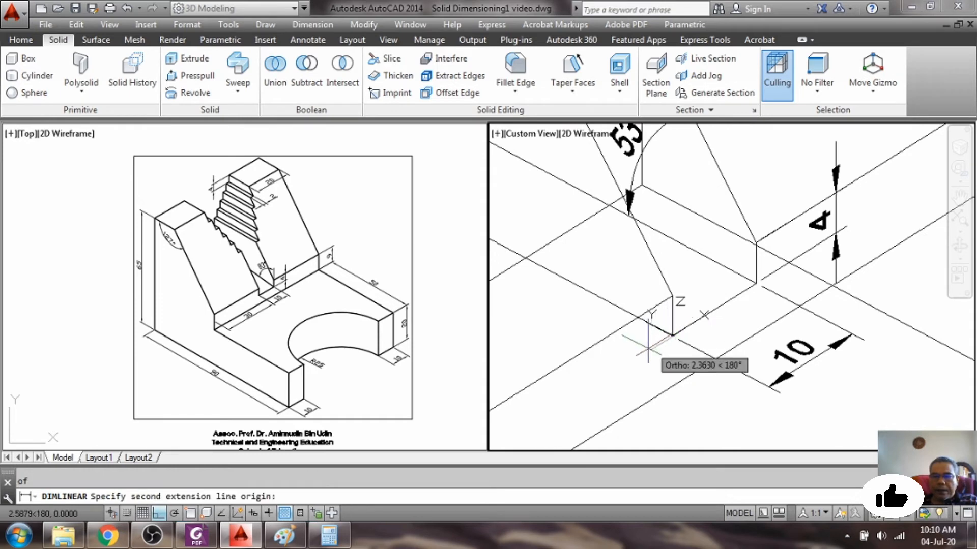
{"action": "scroll", "coordinate": [641, 338], "scroll_direction": "down", "scroll_amount": 5}
{"action": "scroll", "coordinate": [606, 386], "scroll_direction": "up", "scroll_amount": 4}
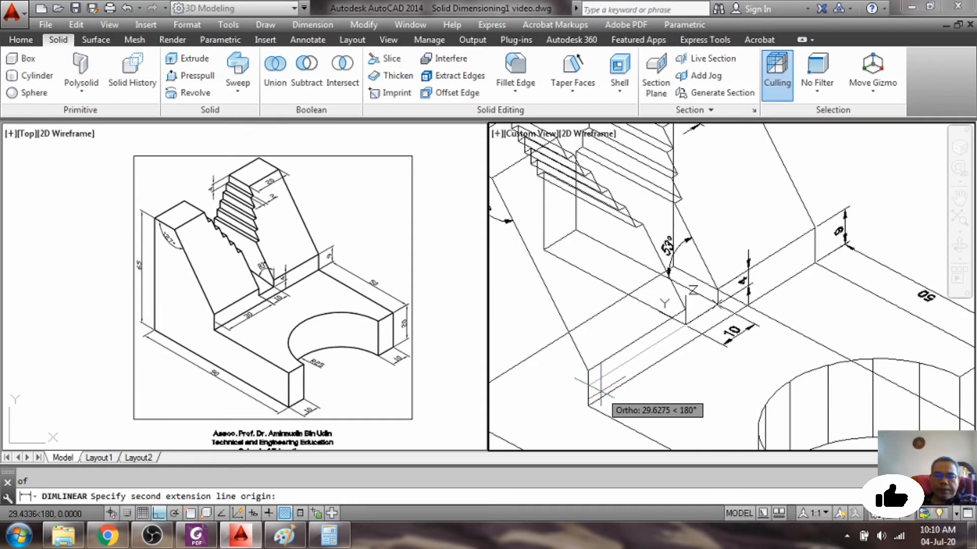
{"action": "type", "text": "per"}
{"action": "key", "text": "Return"}
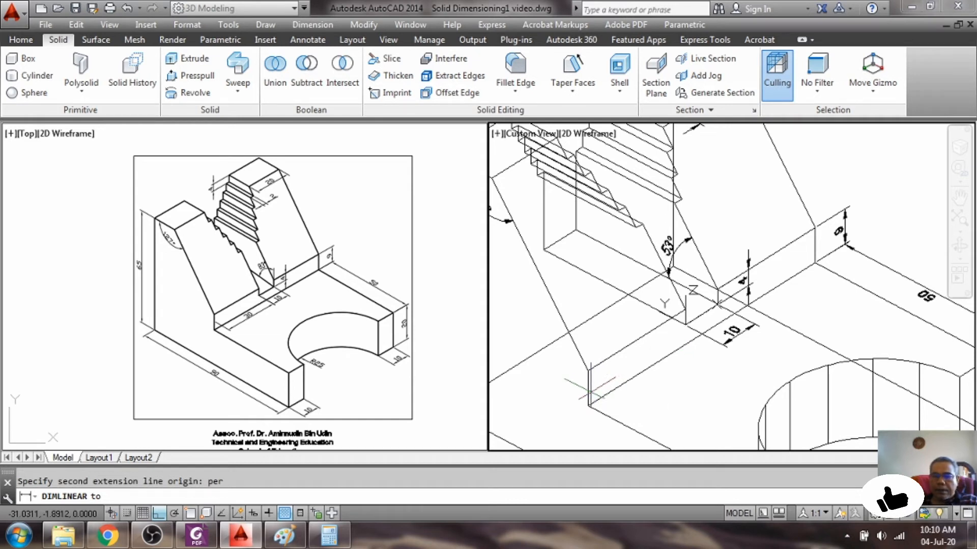
{"action": "left_click", "coordinate": [586, 388]}
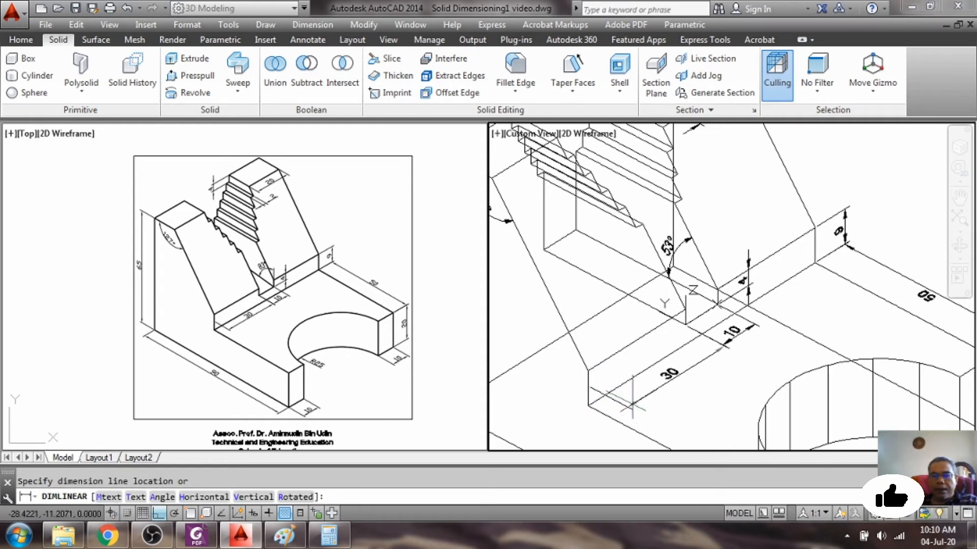
{"action": "left_click", "coordinate": [632, 403]}
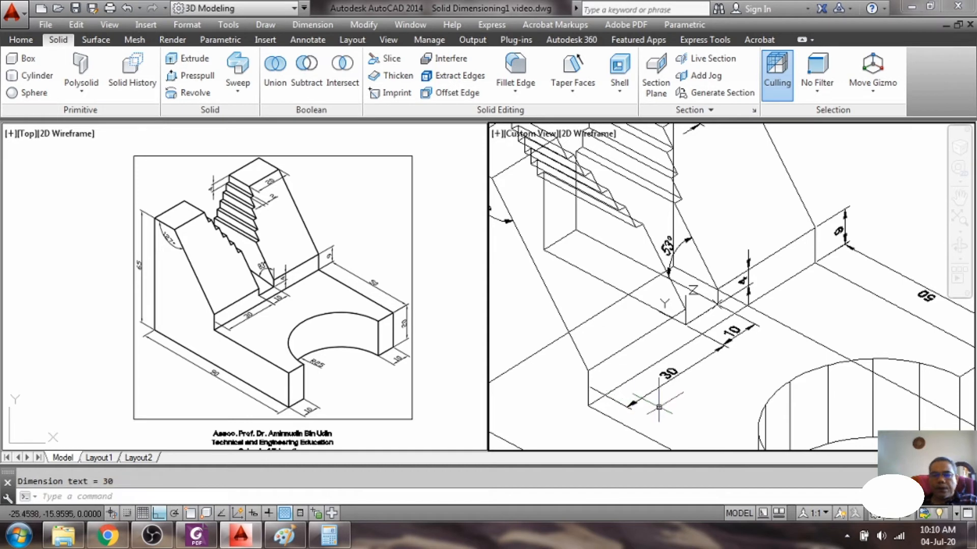
Check the whole dimensioned solid against the reference drawing for completeness.
{"action": "scroll", "coordinate": [661, 399], "scroll_direction": "down", "scroll_amount": 4}
{"action": "scroll", "coordinate": [676, 405], "scroll_direction": "up", "scroll_amount": 2}
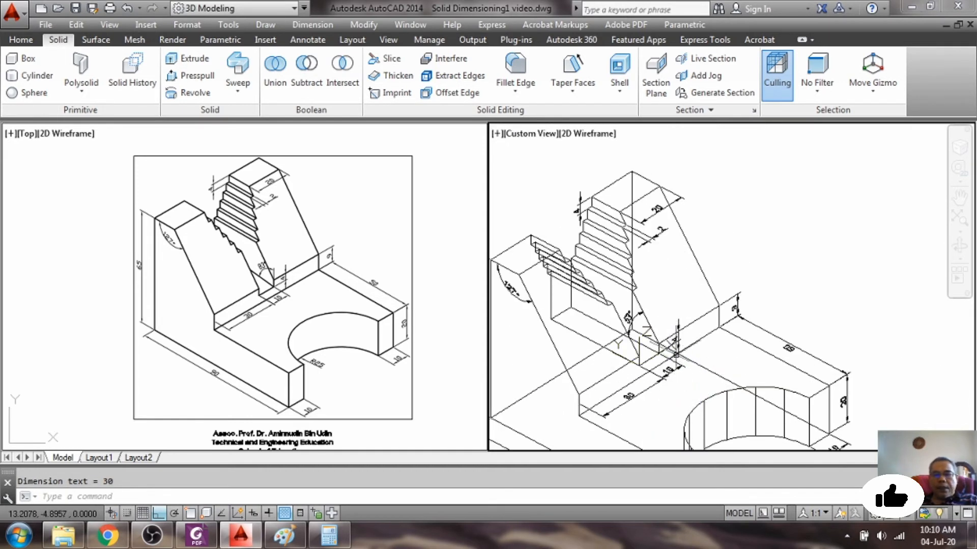
{"action": "scroll", "coordinate": [686, 386], "scroll_direction": "down", "scroll_amount": 4}
{"action": "scroll", "coordinate": [679, 391], "scroll_direction": "up", "scroll_amount": 3}
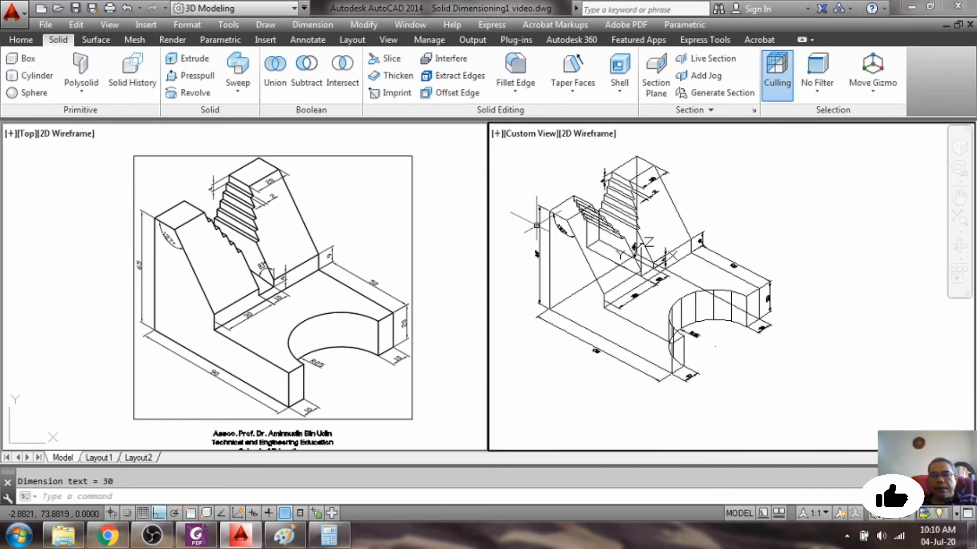
{"action": "scroll", "coordinate": [531, 213], "scroll_direction": "up", "scroll_amount": 1}
{"action": "scroll", "coordinate": [532, 211], "scroll_direction": "down", "scroll_amount": 1}
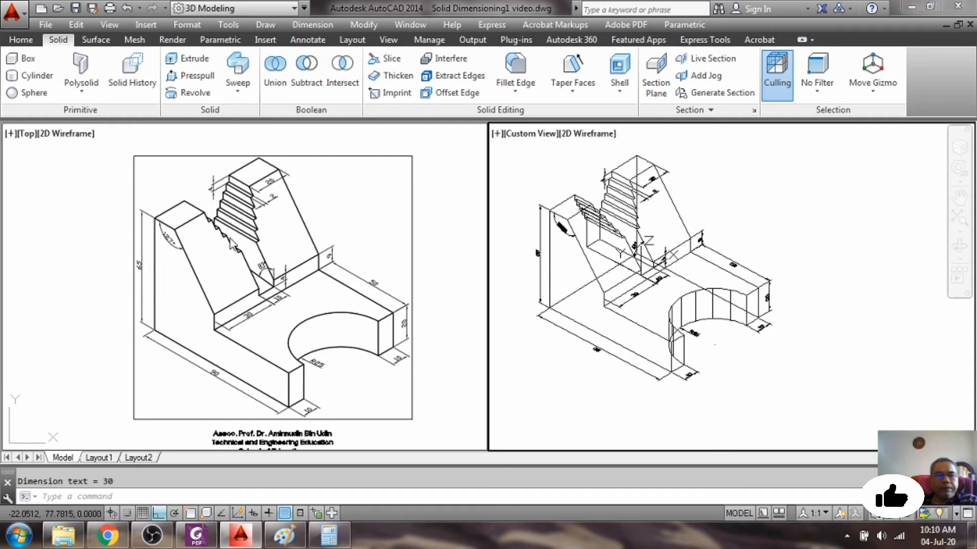
Switch to Layout1 and erase everything on the sheet, including its existing viewport.
{"action": "left_click", "coordinate": [97, 459]}
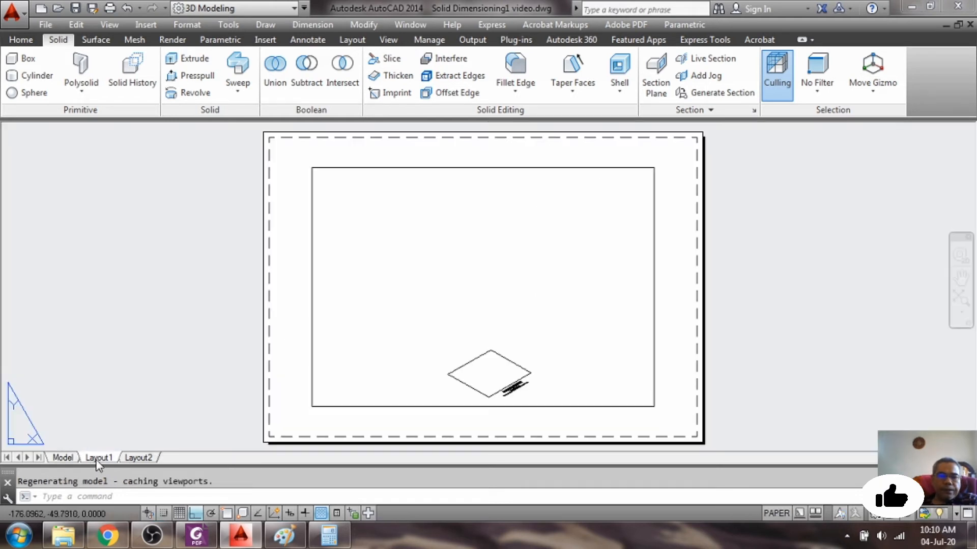
{"action": "scroll", "coordinate": [381, 261], "scroll_direction": "down", "scroll_amount": 2}
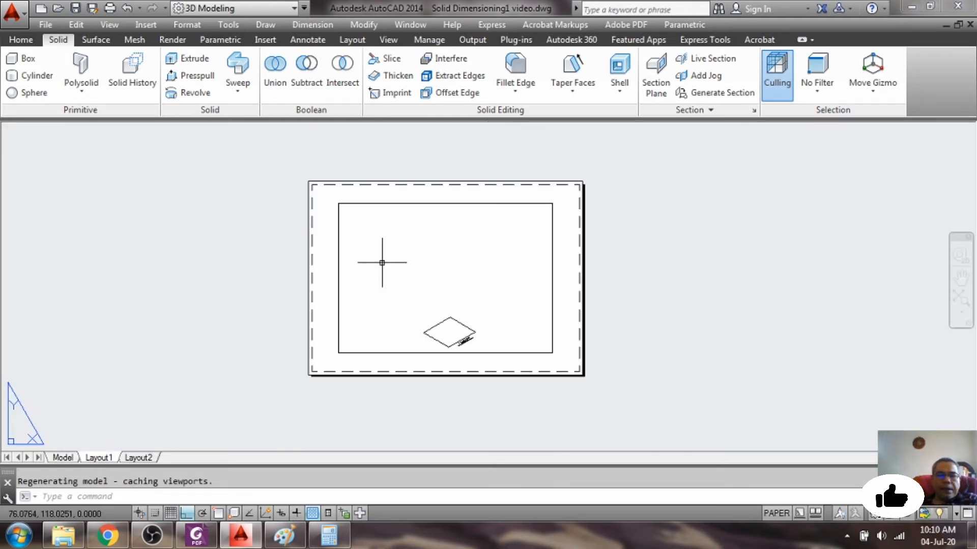
{"action": "scroll", "coordinate": [388, 299], "scroll_direction": "up", "scroll_amount": 2}
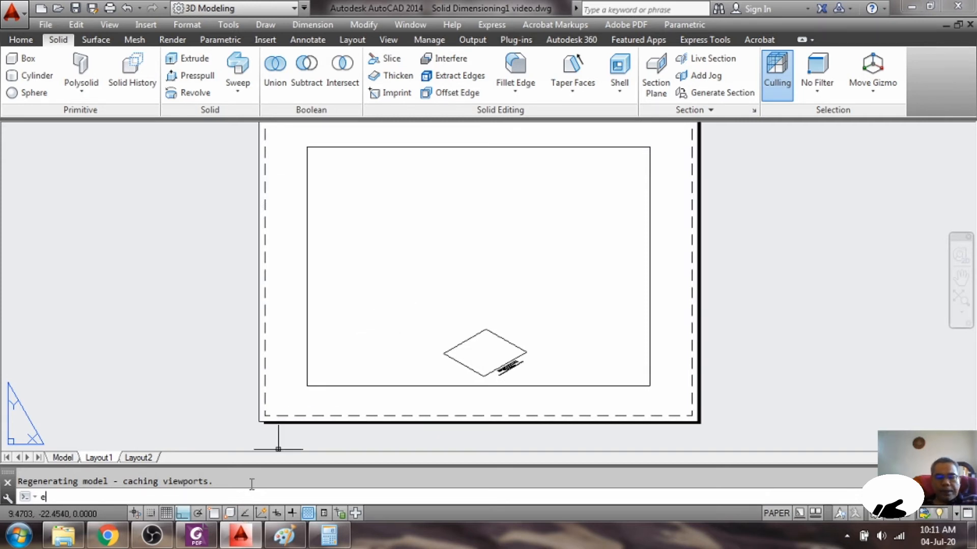
{"action": "key", "text": "Return"}
{"action": "type", "text": "all"}
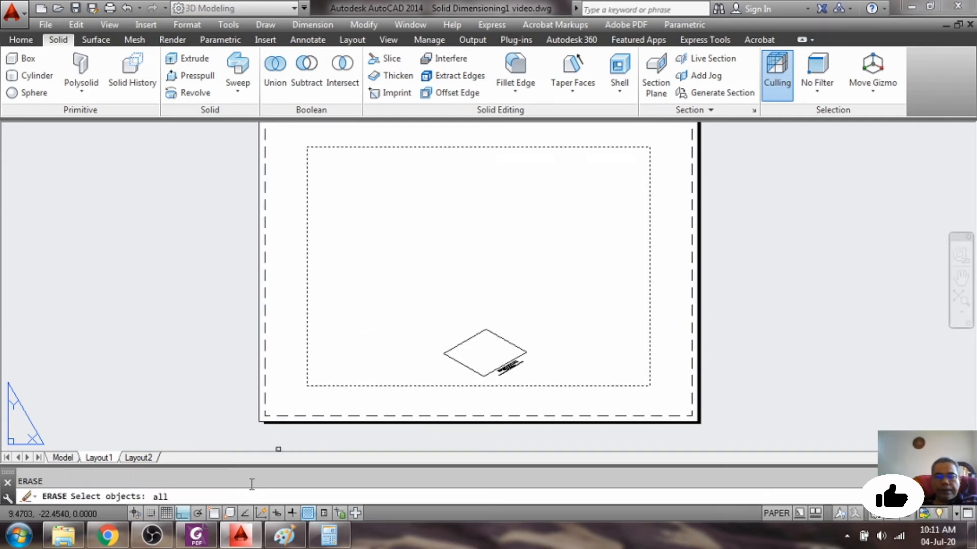
{"action": "key", "text": "Return"}
{"action": "key", "text": "Return"}
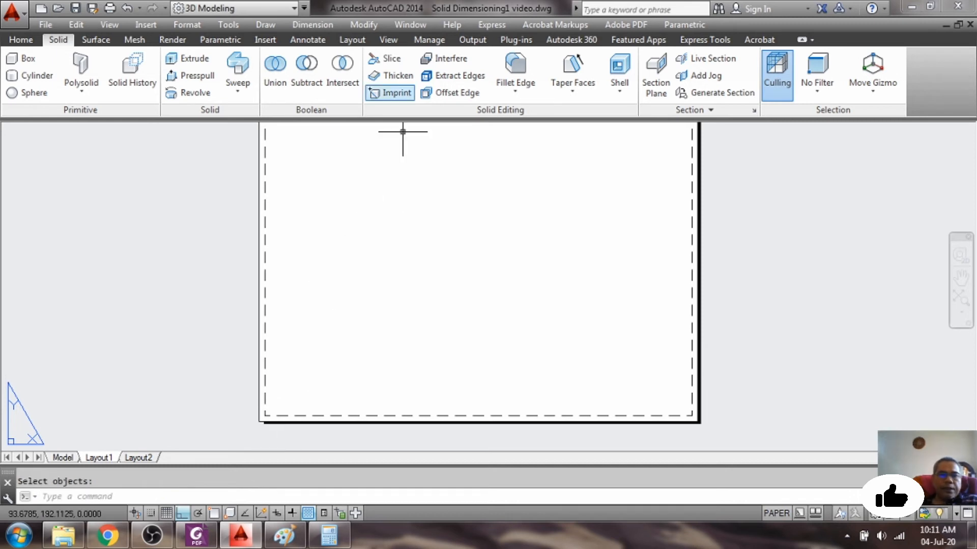
{"action": "scroll", "coordinate": [447, 207], "scroll_direction": "down", "scroll_amount": 4}
{"action": "scroll", "coordinate": [452, 191], "scroll_direction": "up", "scroll_amount": 2}
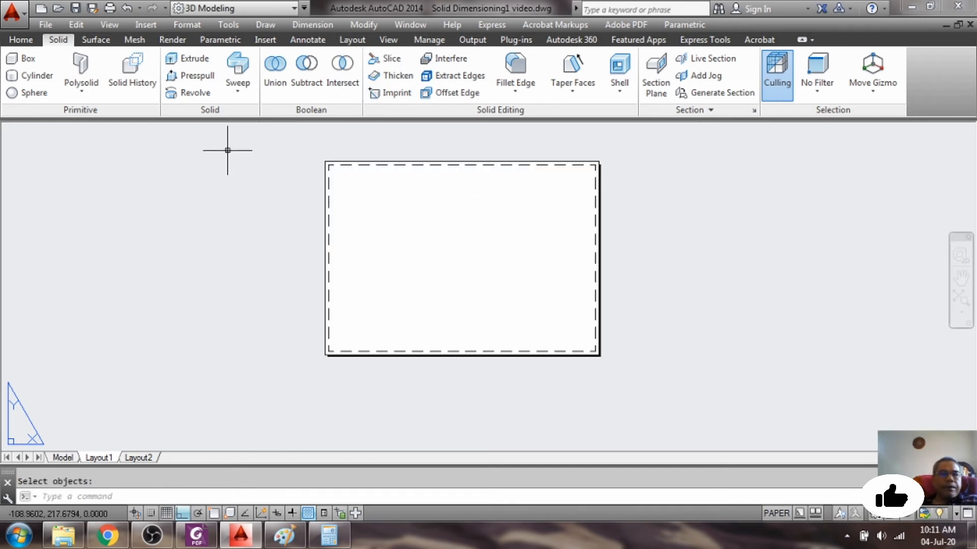
Modify the Layout1 page setup to use the Foxit PhantomPDF Printer as the plotter, keeping A4 landscape at 1:1.
{"action": "left_click", "coordinate": [45, 25]}
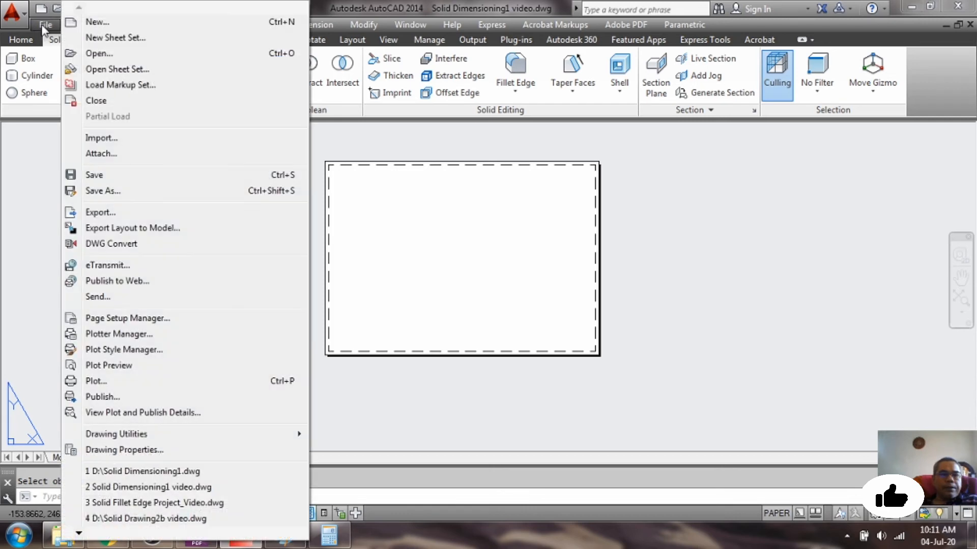
{"action": "left_click", "coordinate": [104, 319]}
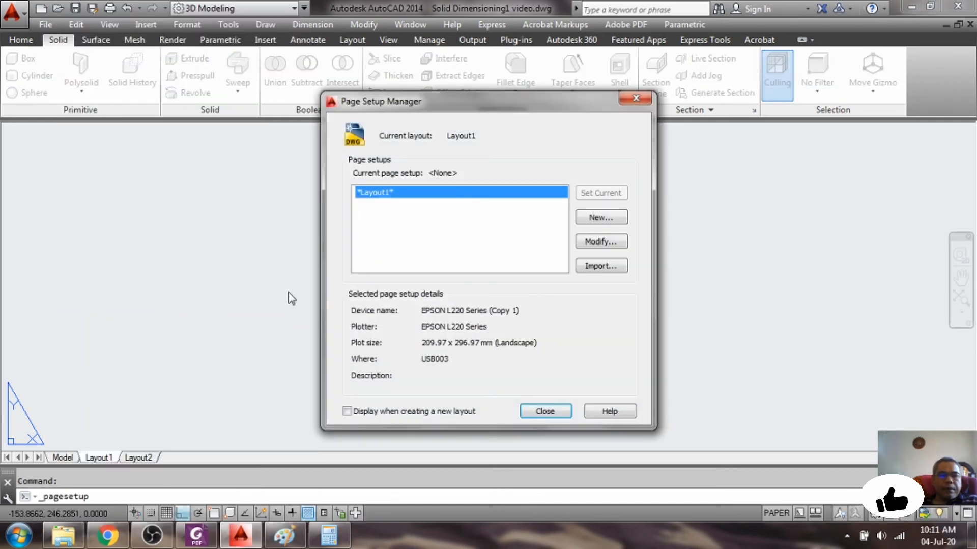
{"action": "left_click", "coordinate": [606, 247]}
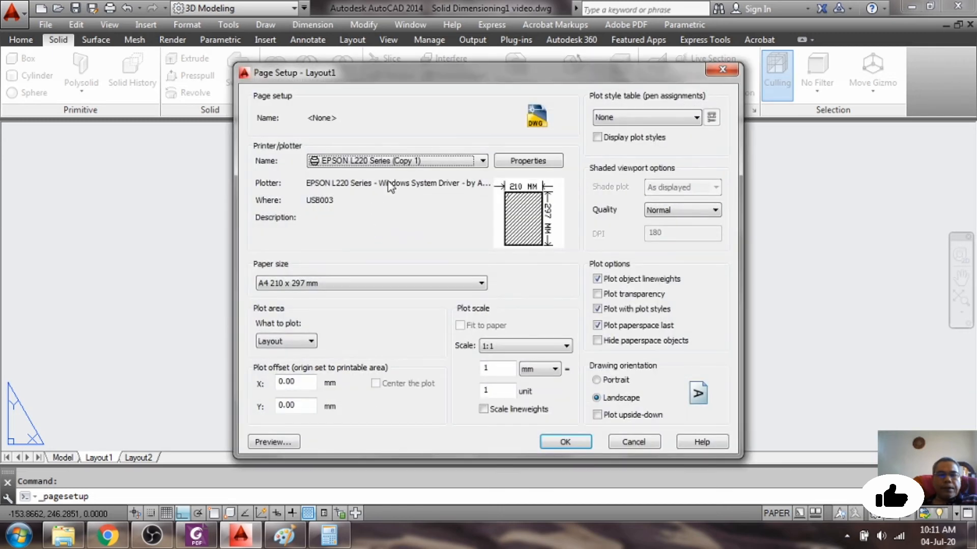
{"action": "left_click", "coordinate": [455, 161]}
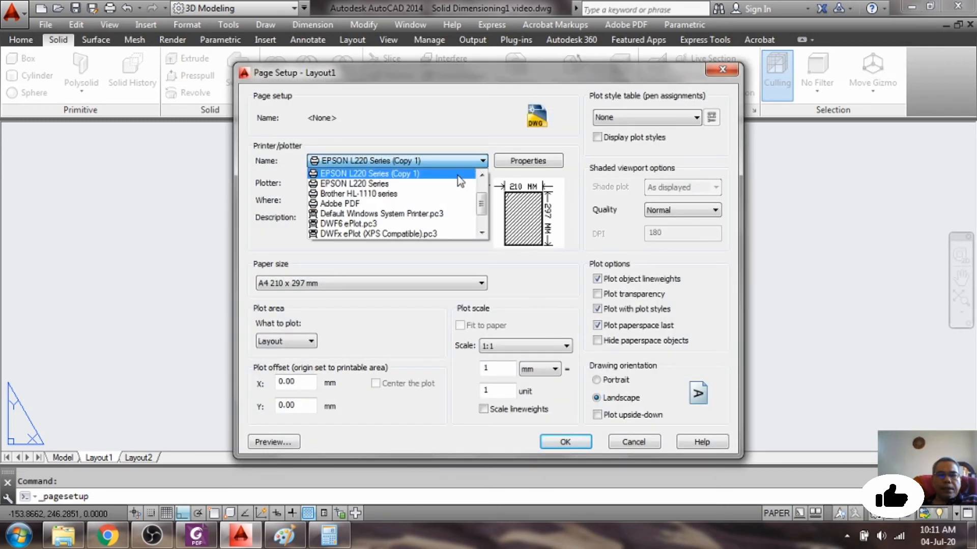
{"action": "scroll", "coordinate": [422, 183], "scroll_direction": "up", "scroll_amount": 1}
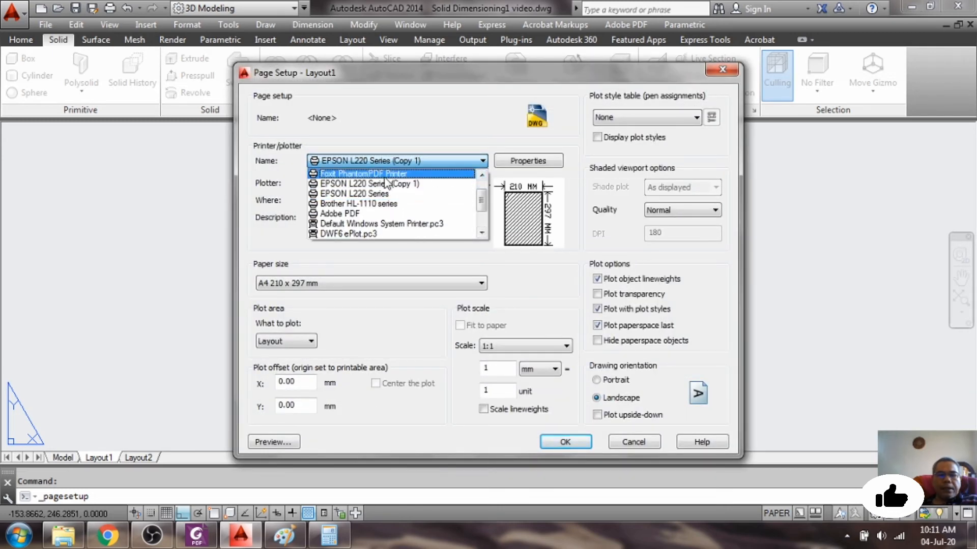
{"action": "scroll", "coordinate": [416, 181], "scroll_direction": "up", "scroll_amount": 1}
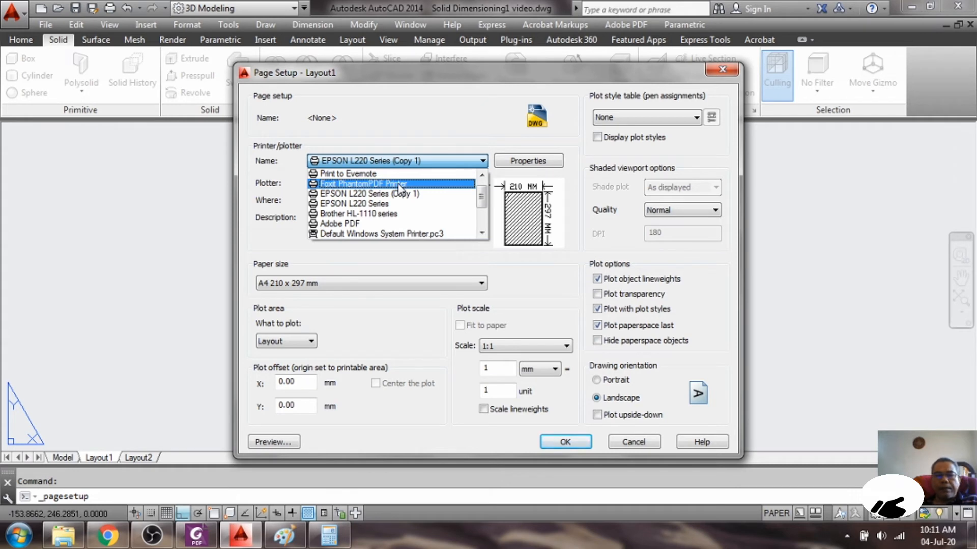
{"action": "left_click", "coordinate": [398, 184]}
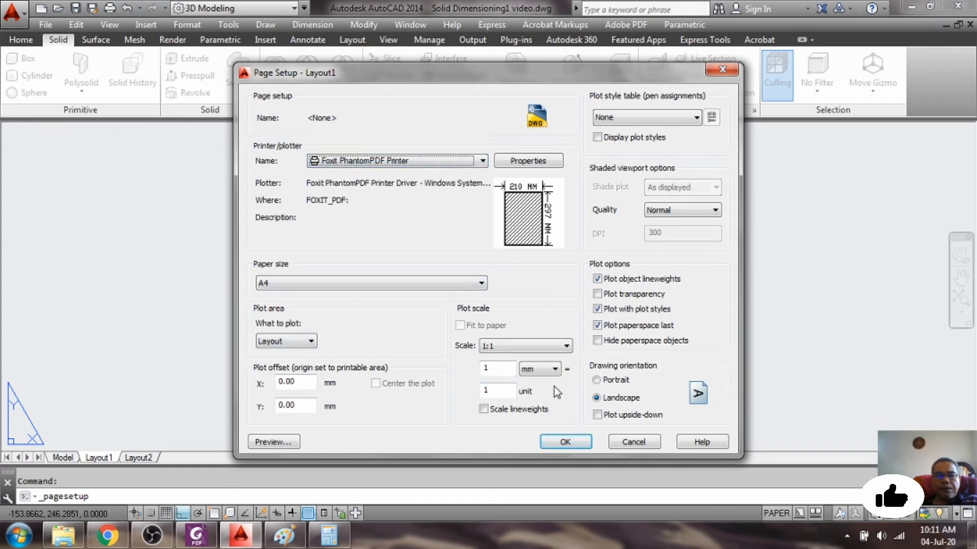
{"action": "left_click", "coordinate": [564, 441]}
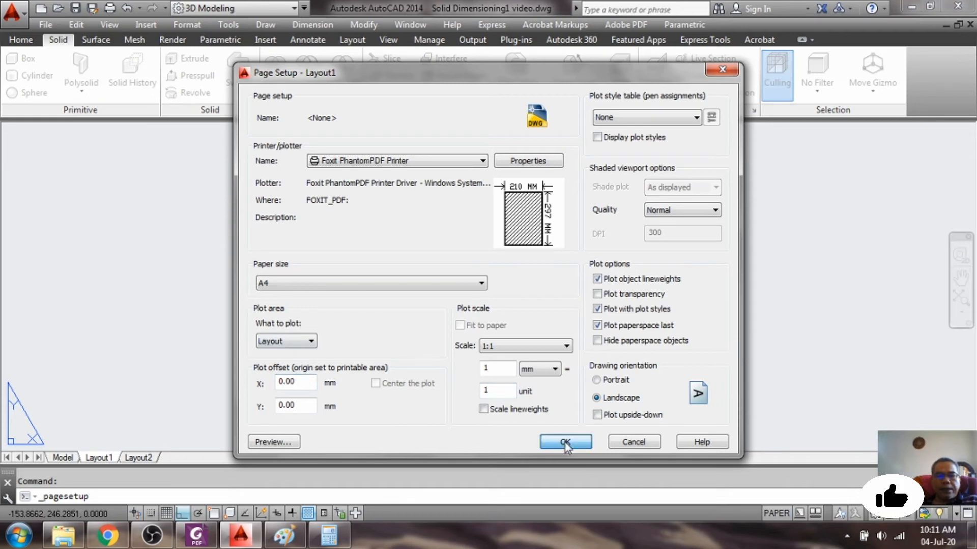
{"action": "left_click", "coordinate": [542, 412]}
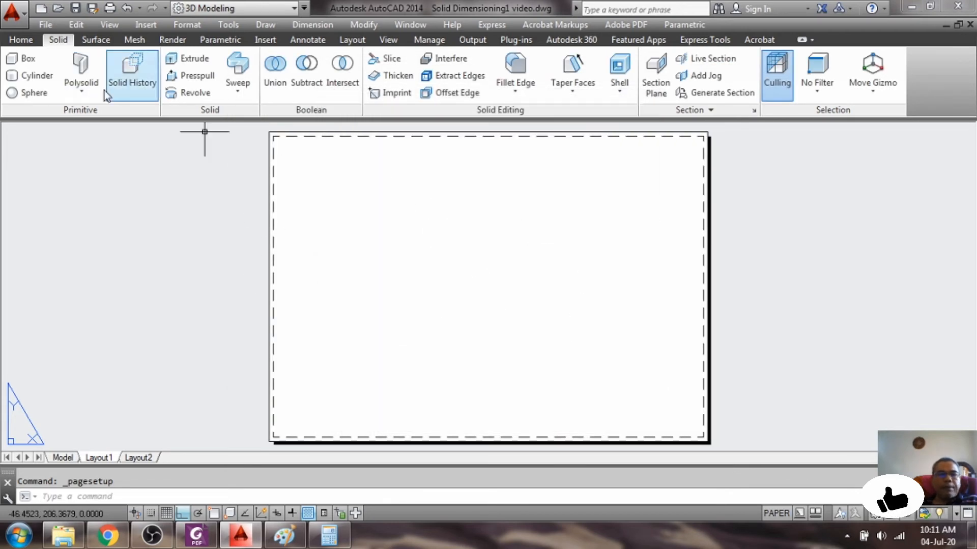
Insert the title block drawing "Block A4_Actual Size BI ORI.dwg" with its insertion point on the paper sheet's lower-left corner.
{"action": "left_click", "coordinate": [136, 23]}
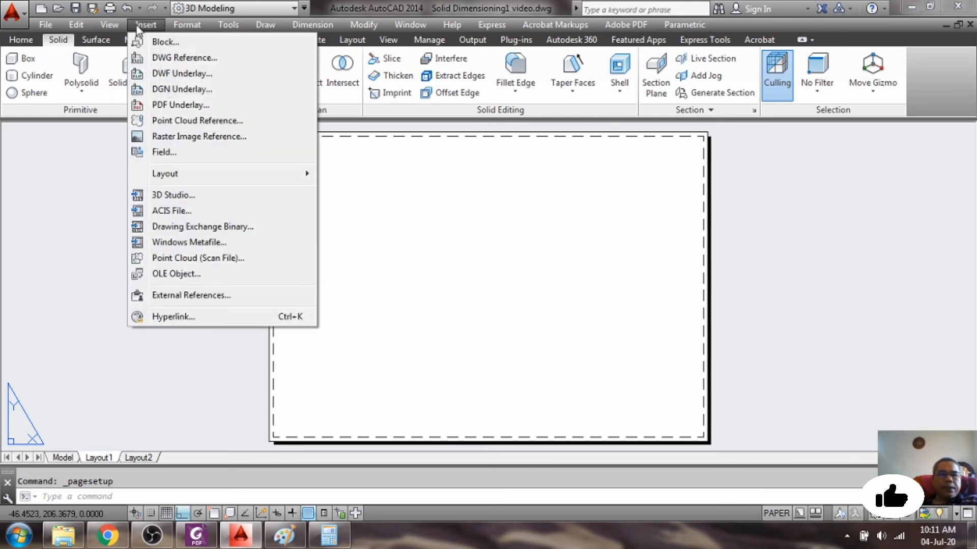
{"action": "left_click", "coordinate": [164, 45]}
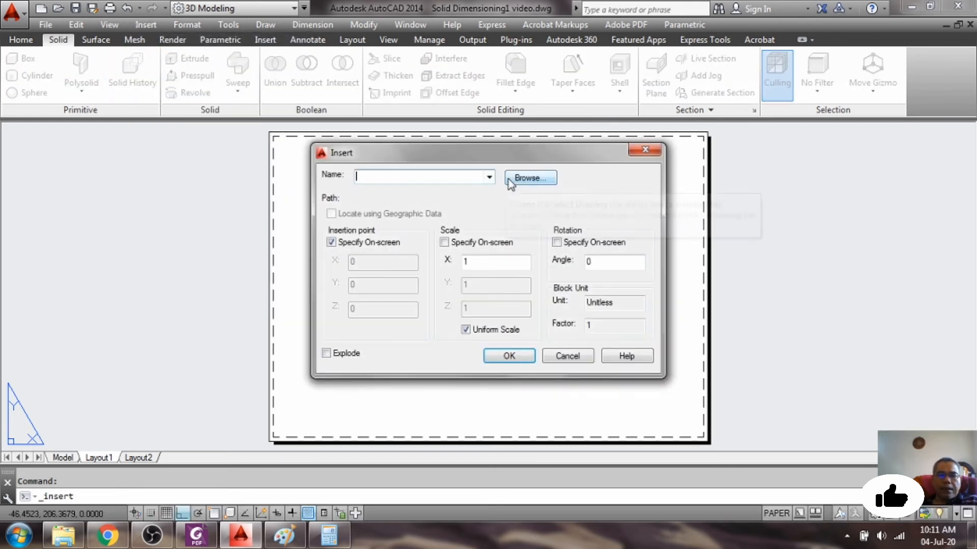
{"action": "left_click", "coordinate": [511, 178]}
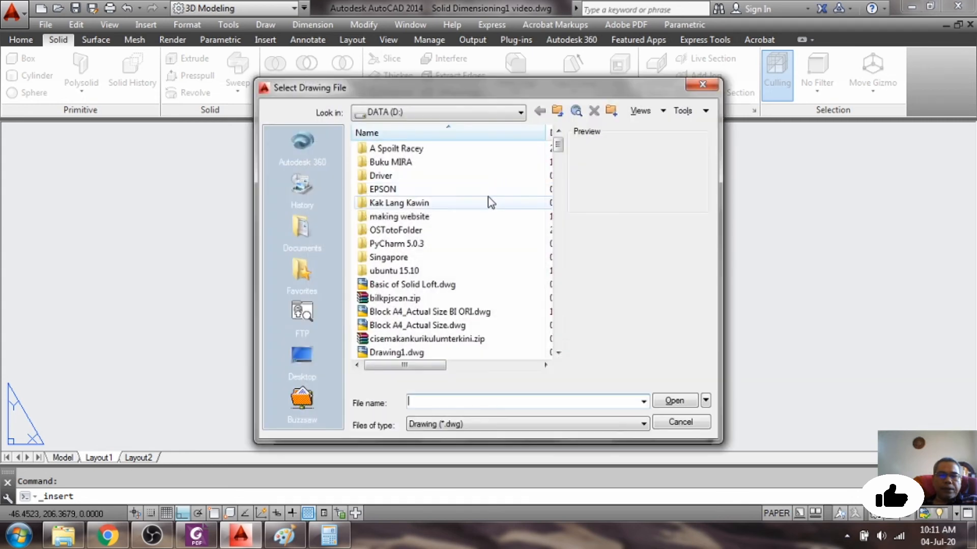
{"action": "left_click", "coordinate": [448, 312]}
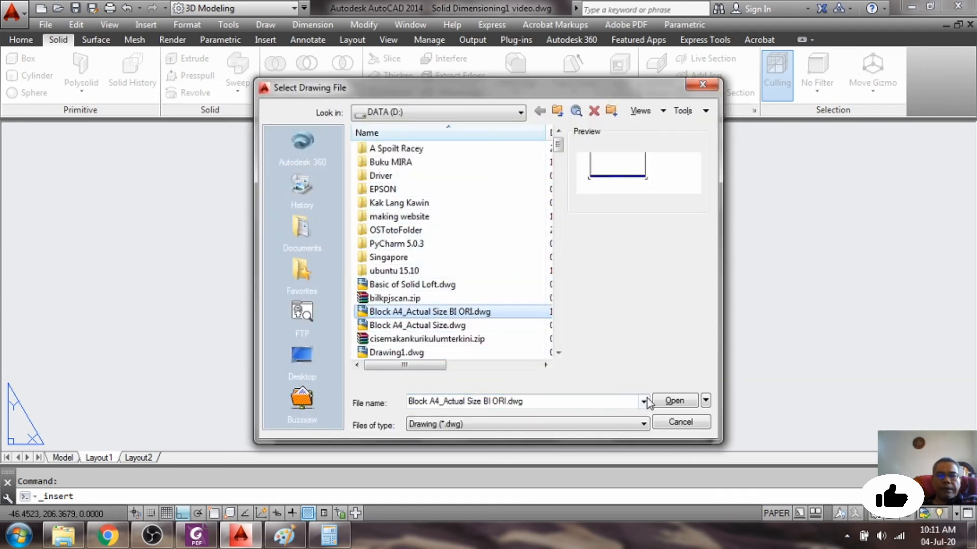
{"action": "left_click", "coordinate": [672, 402]}
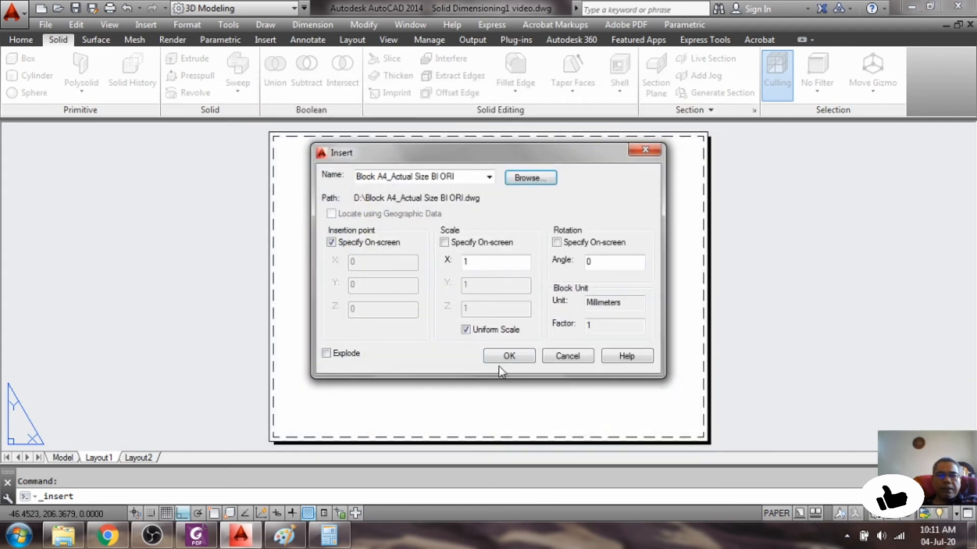
{"action": "left_click", "coordinate": [507, 356]}
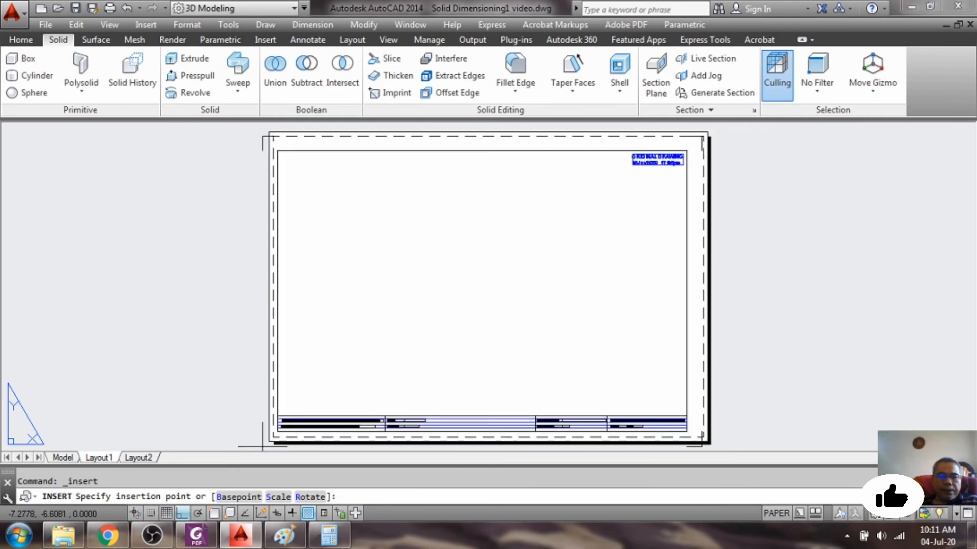
{"action": "scroll", "coordinate": [262, 447], "scroll_direction": "up", "scroll_amount": 8}
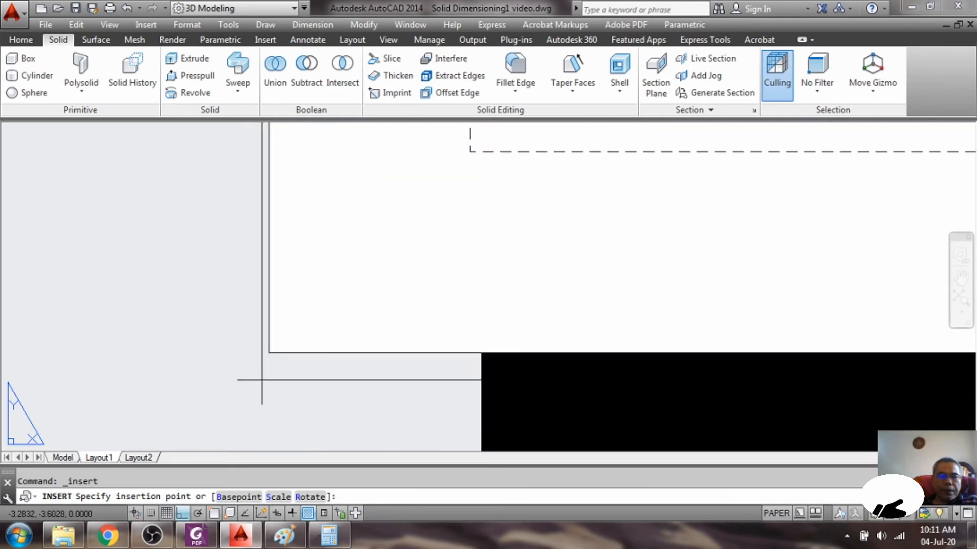
{"action": "scroll", "coordinate": [262, 379], "scroll_direction": "up", "scroll_amount": 2}
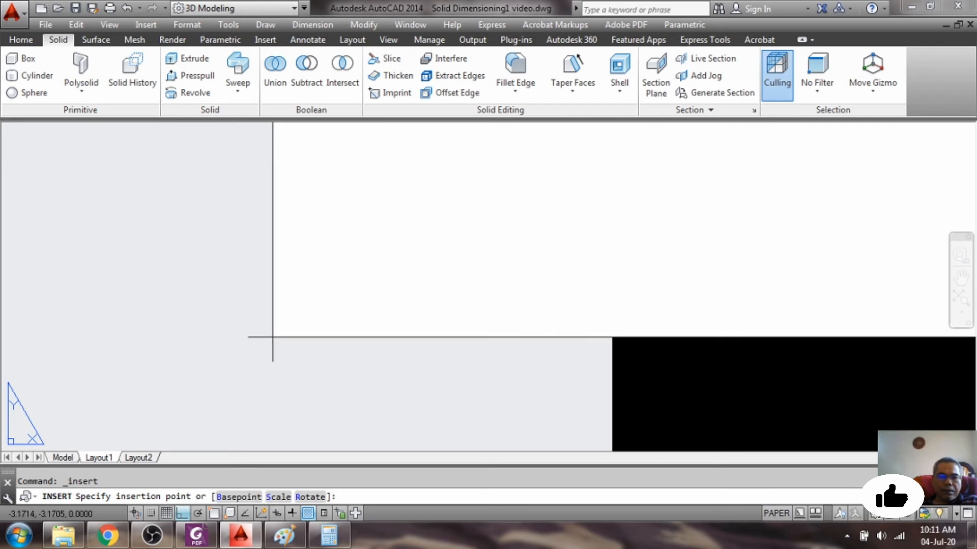
{"action": "left_click", "coordinate": [272, 337]}
{"action": "scroll", "coordinate": [338, 333], "scroll_direction": "down", "scroll_amount": 6}
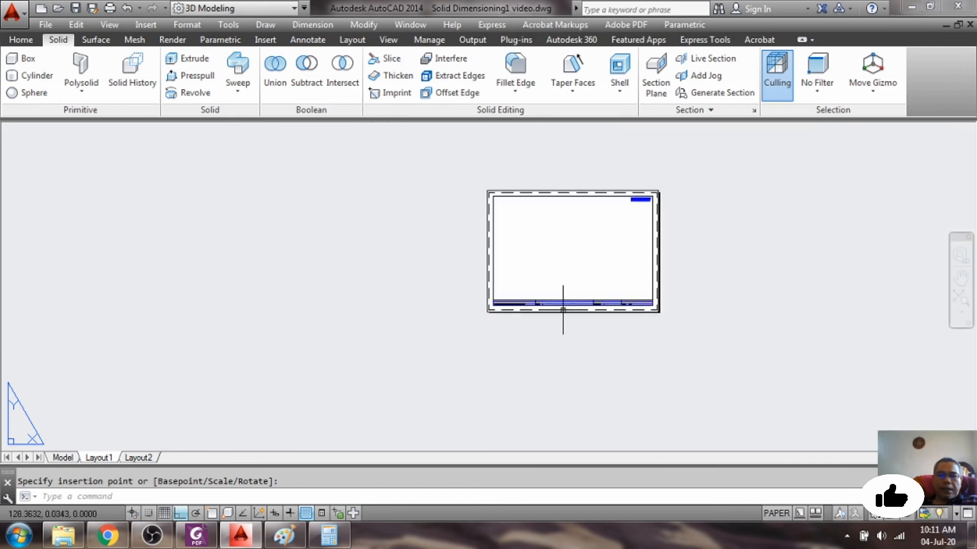
Create a single viewport with MVSETUP, from the border's upper-left endpoint to the endpoint at the title strip's upper-right corner.
{"action": "scroll", "coordinate": [583, 238], "scroll_direction": "up", "scroll_amount": 2}
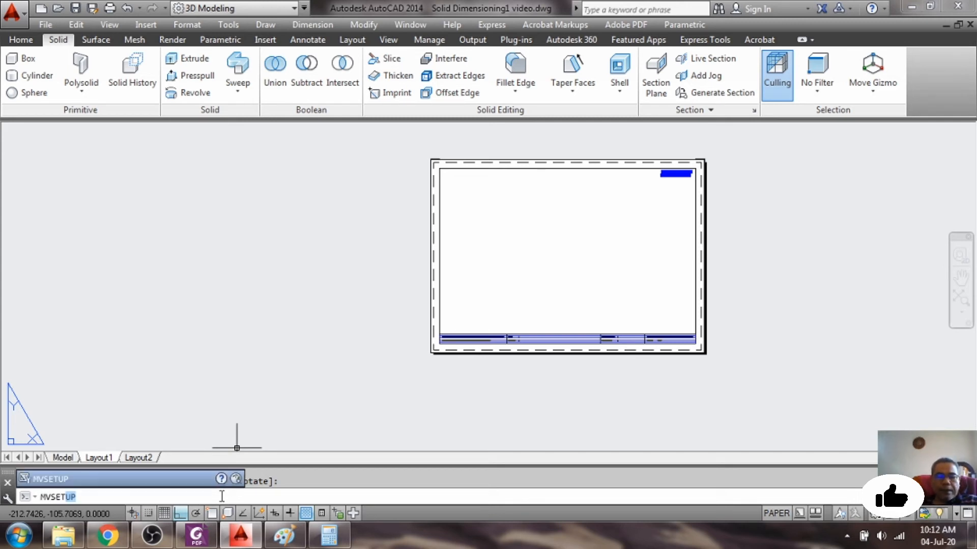
{"action": "key", "text": "Return"}
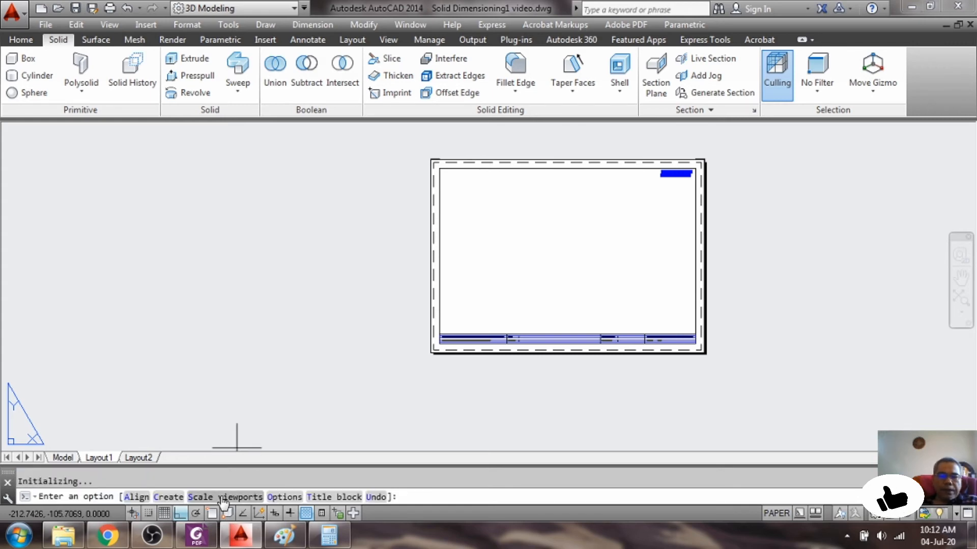
{"action": "type", "text": "c"}
{"action": "key", "text": "Return"}
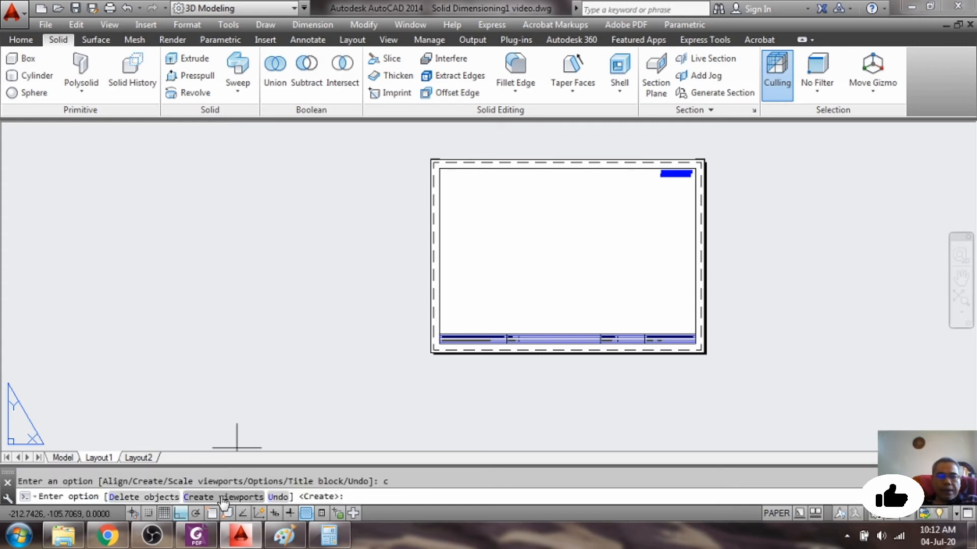
{"action": "key", "text": "Return"}
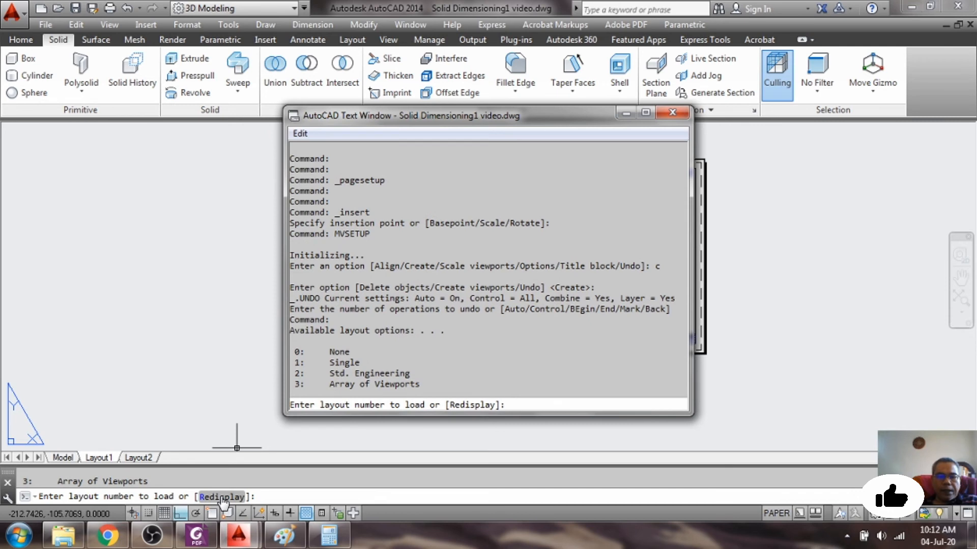
{"action": "type", "text": "1"}
{"action": "key", "text": "Return"}
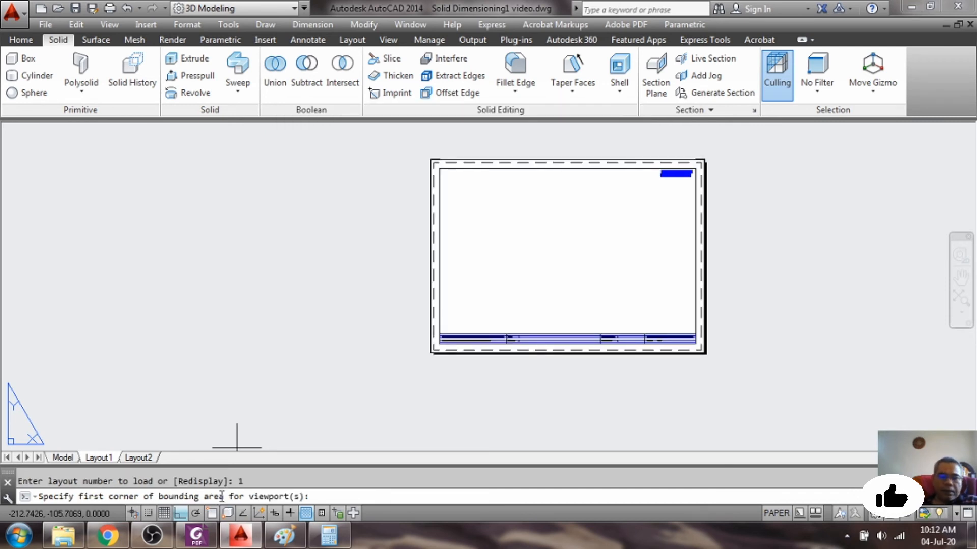
{"action": "type", "text": "end"}
{"action": "key", "text": "Return"}
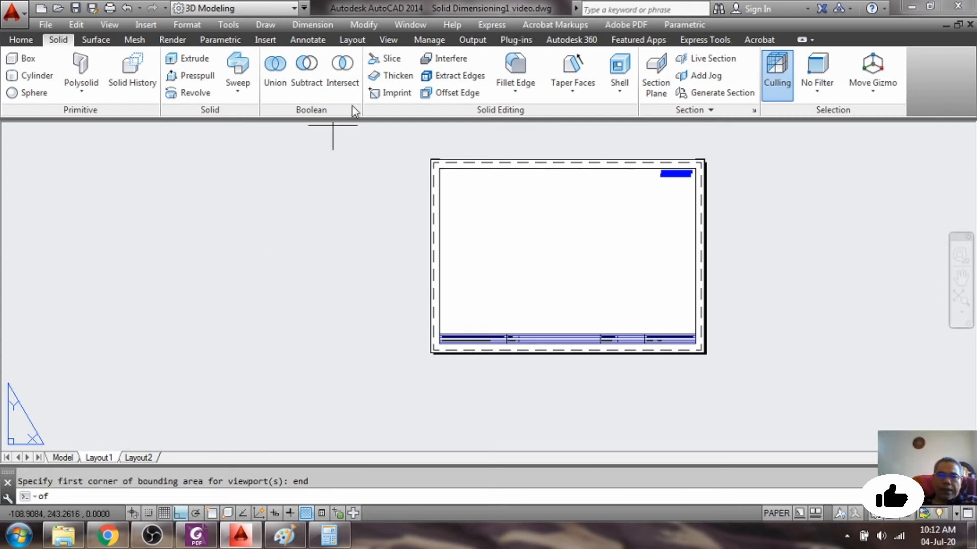
{"action": "scroll", "coordinate": [442, 142], "scroll_direction": "up", "scroll_amount": 2}
{"action": "left_click", "coordinate": [438, 196]}
{"action": "scroll", "coordinate": [575, 311], "scroll_direction": "down", "scroll_amount": 5}
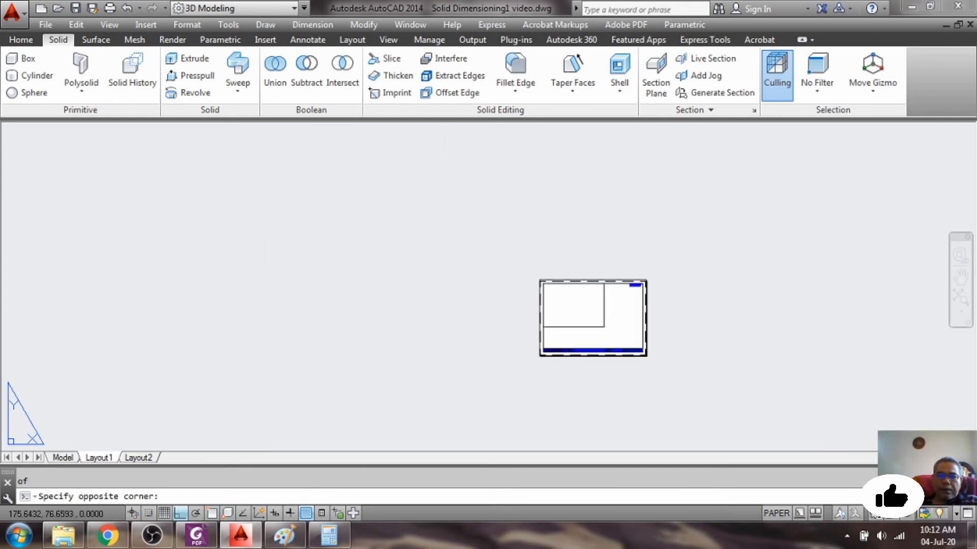
{"action": "scroll", "coordinate": [653, 351], "scroll_direction": "up", "scroll_amount": 2}
{"action": "type", "text": "end"}
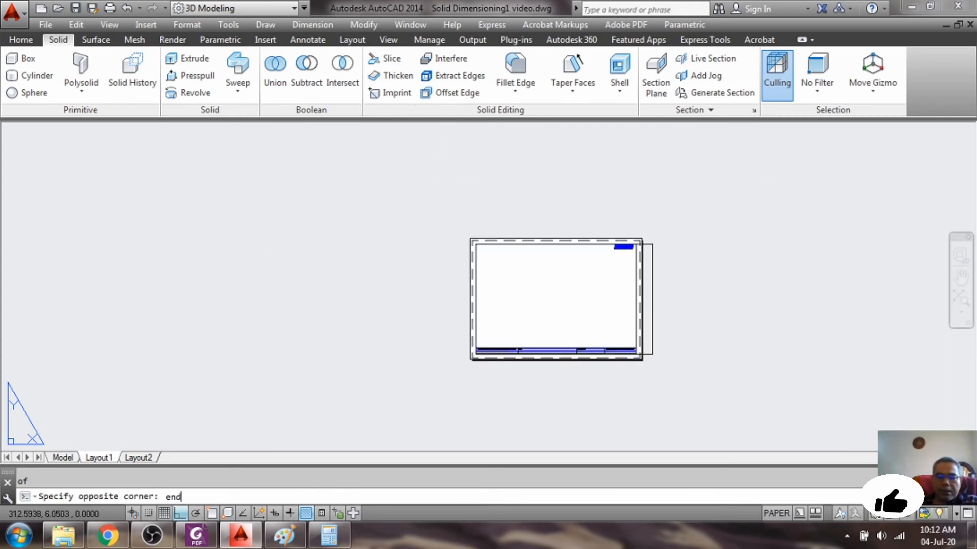
{"action": "key", "text": "Return"}
{"action": "scroll", "coordinate": [652, 354], "scroll_direction": "up", "scroll_amount": 3}
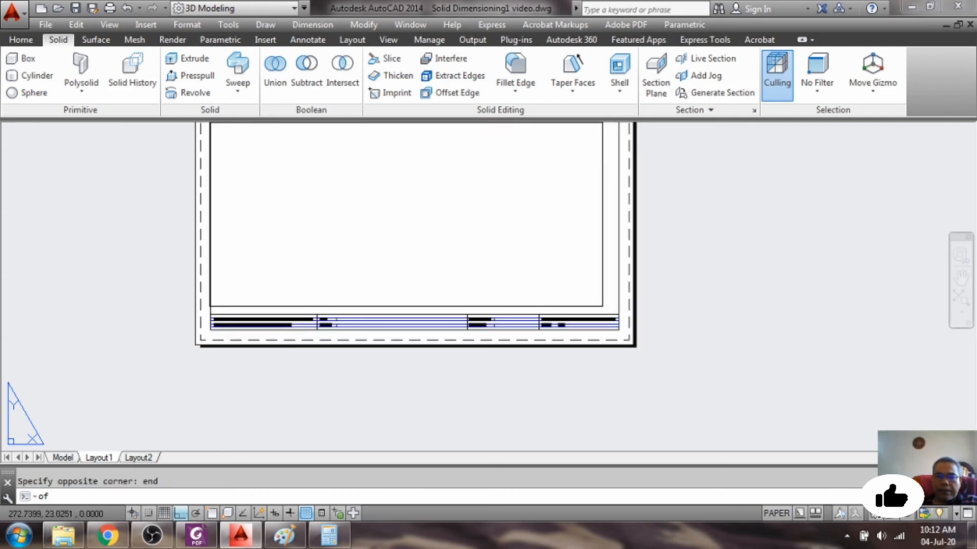
{"action": "left_click", "coordinate": [618, 315]}
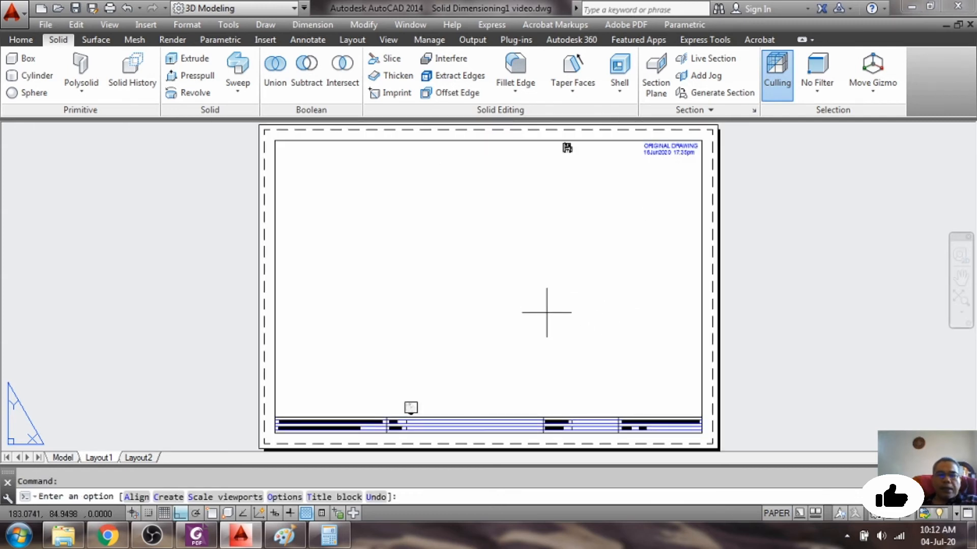
{"action": "scroll", "coordinate": [556, 312], "scroll_direction": "down", "scroll_amount": 2}
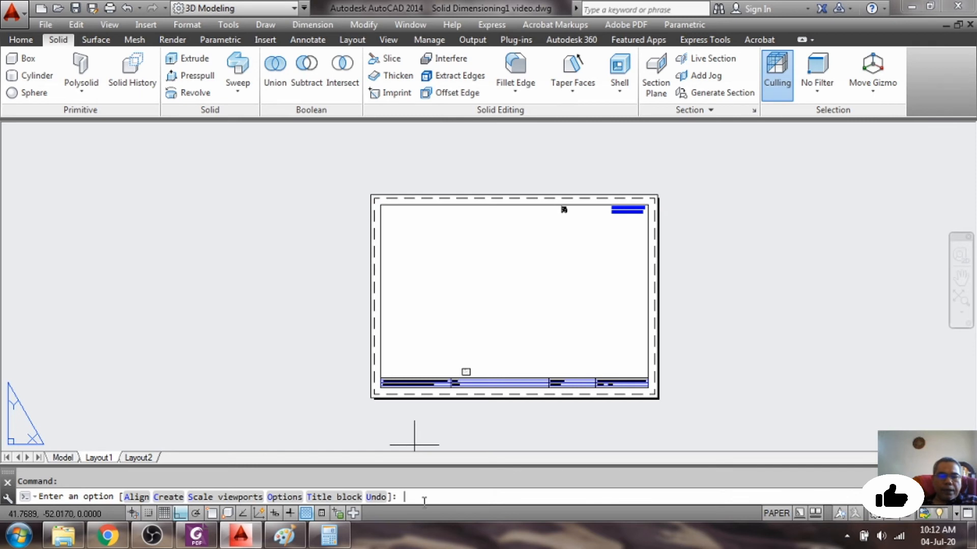
{"action": "key", "text": "Return"}
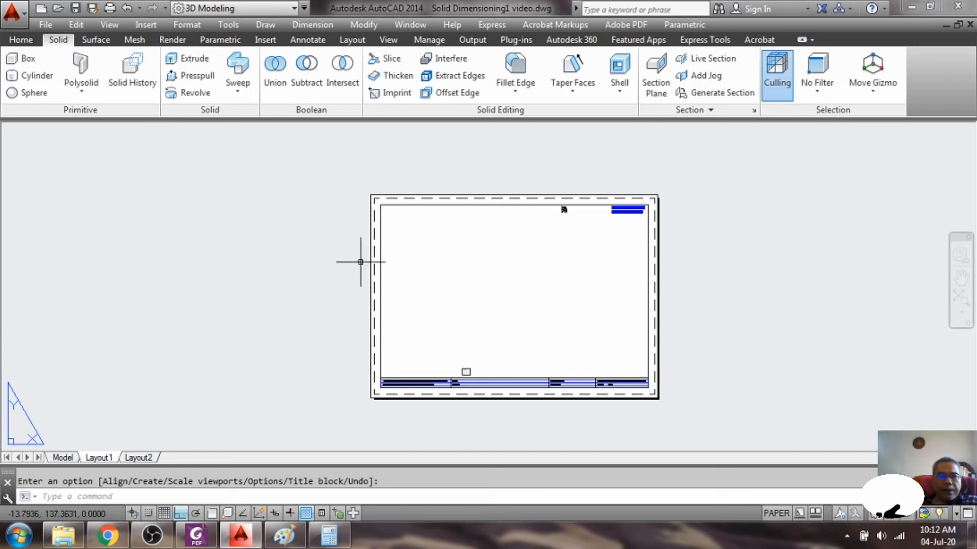
Activate model space inside the Layout1 viewport, zoom to all, and window-zoom in on the small bracket near its upper edge.
{"action": "left_click", "coordinate": [286, 496]}
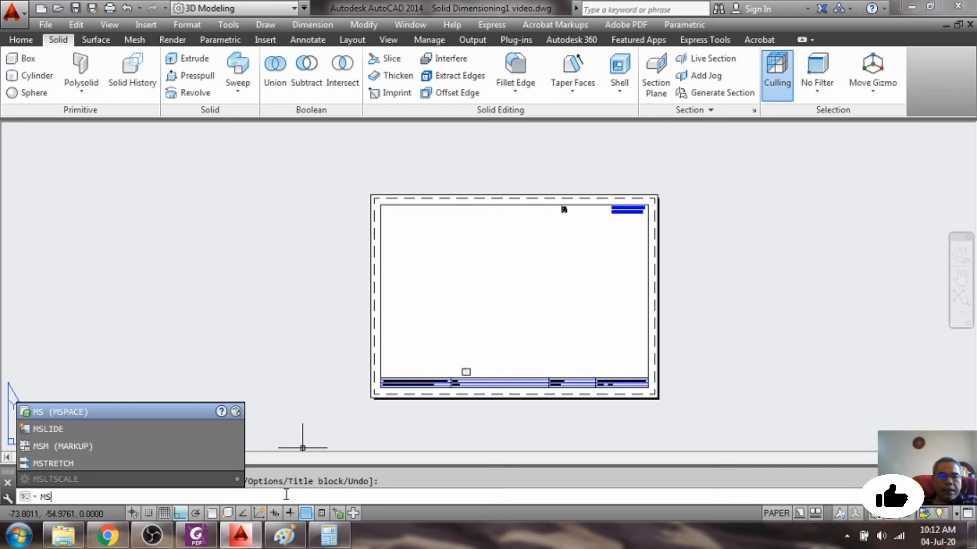
{"action": "key", "text": "Return"}
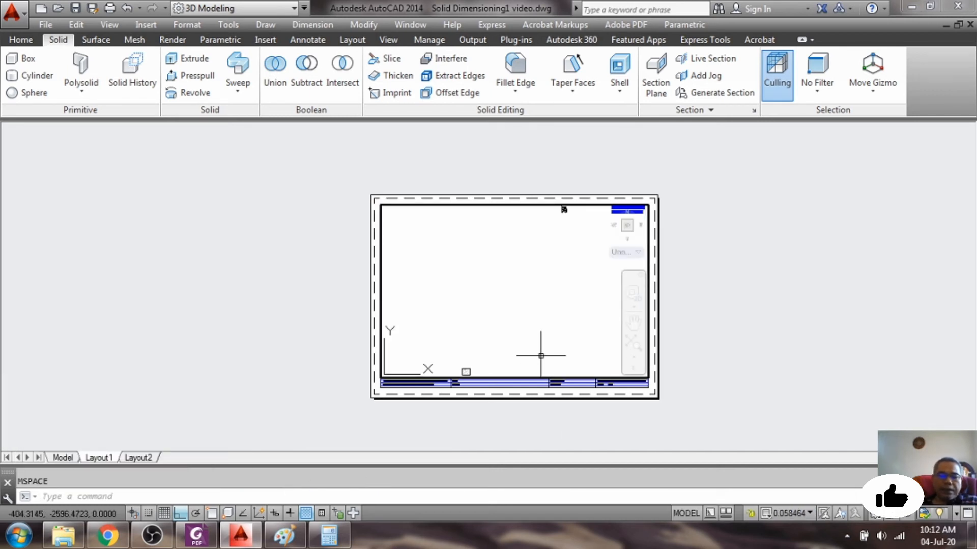
{"action": "type", "text": "z"}
{"action": "key", "text": "Return"}
{"action": "type", "text": "al"}
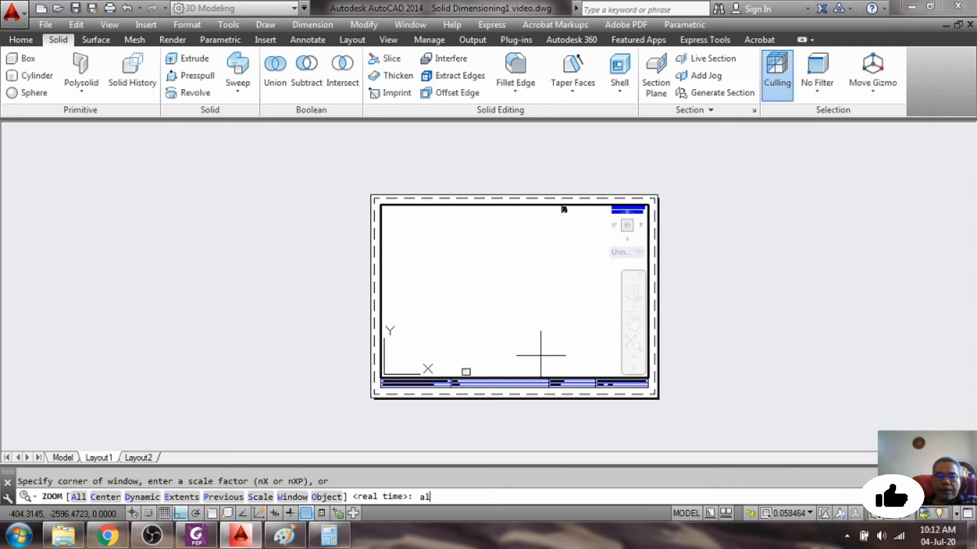
{"action": "type", "text": "l"}
{"action": "key", "text": "Return"}
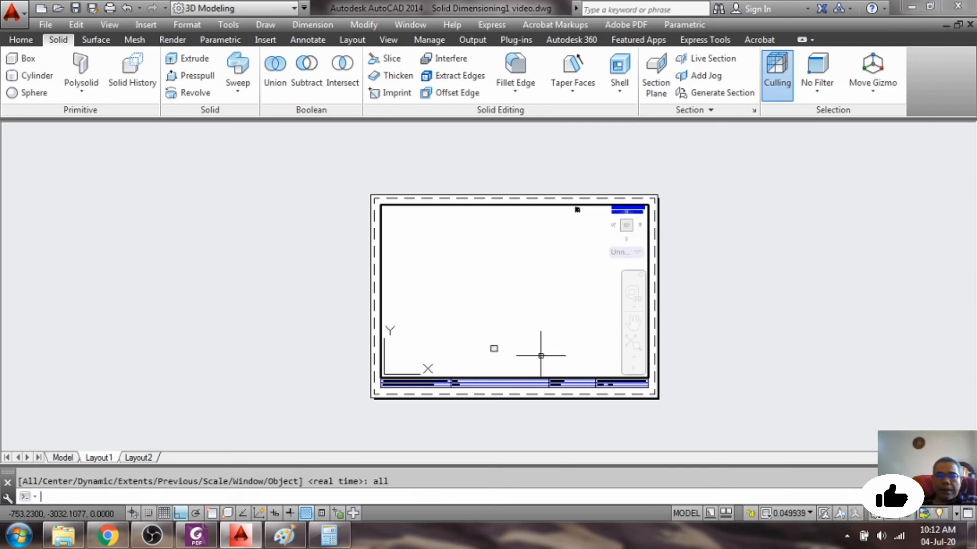
{"action": "key", "text": "Return"}
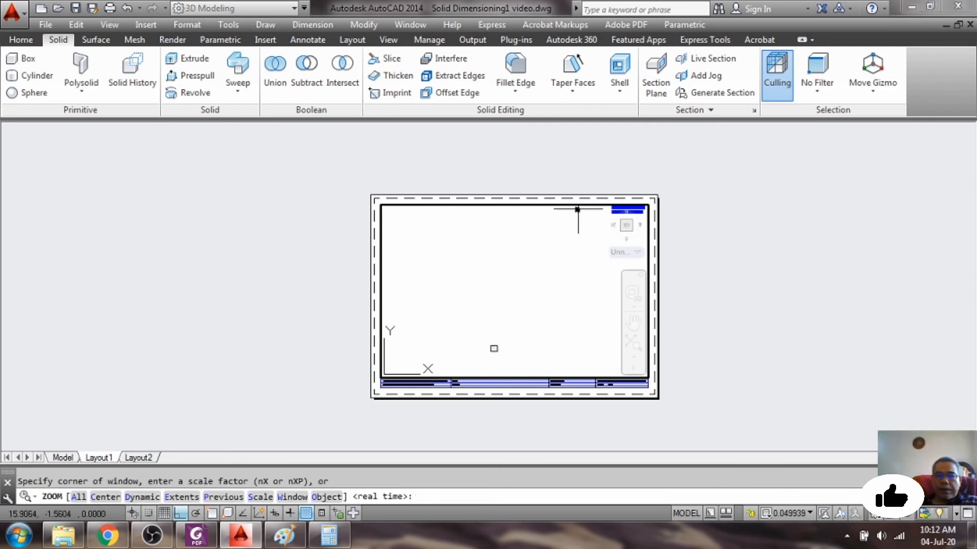
{"action": "left_click", "coordinate": [567, 207]}
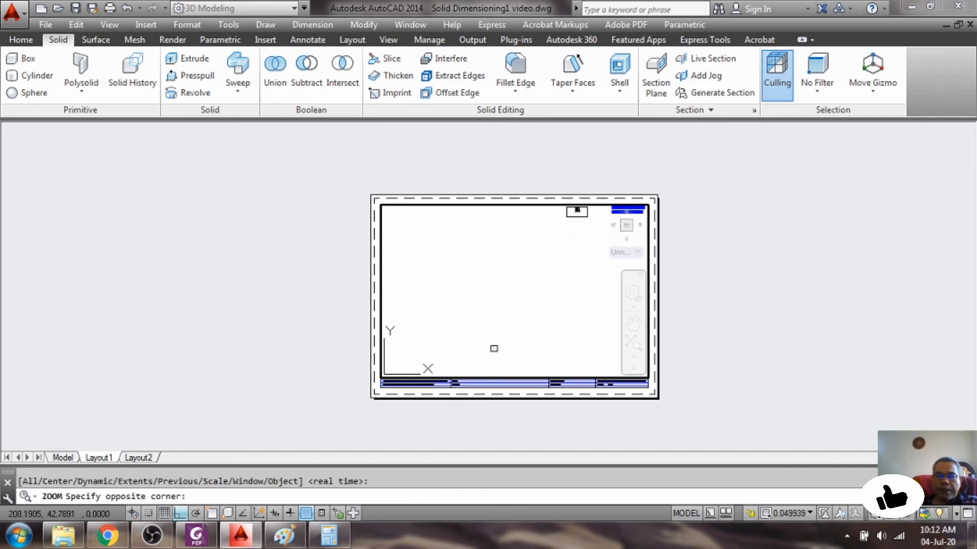
{"action": "left_click", "coordinate": [559, 233]}
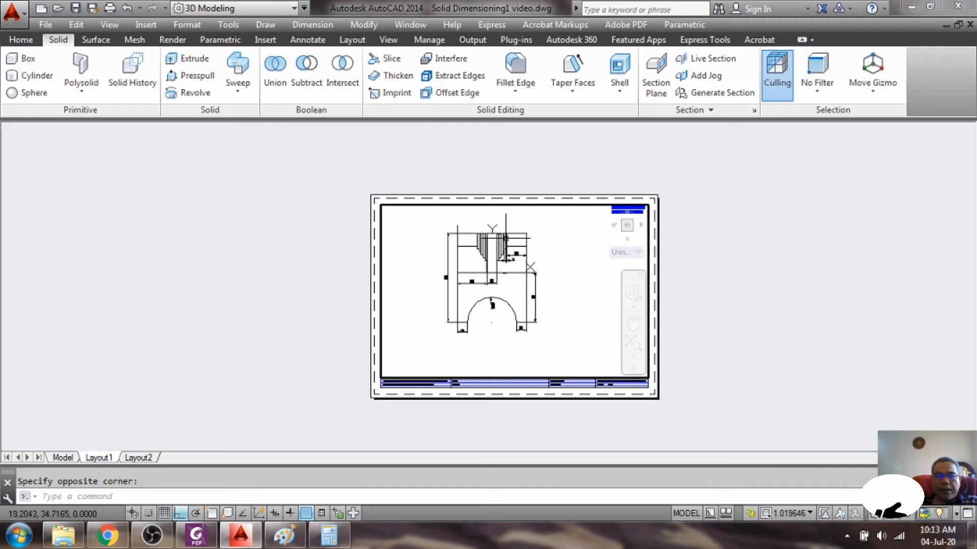
Switch the viewport to the SE Isometric view and fill it with the bracket.
{"action": "left_click", "coordinate": [99, 25]}
{"action": "mouse_move", "coordinate": [141, 266]}
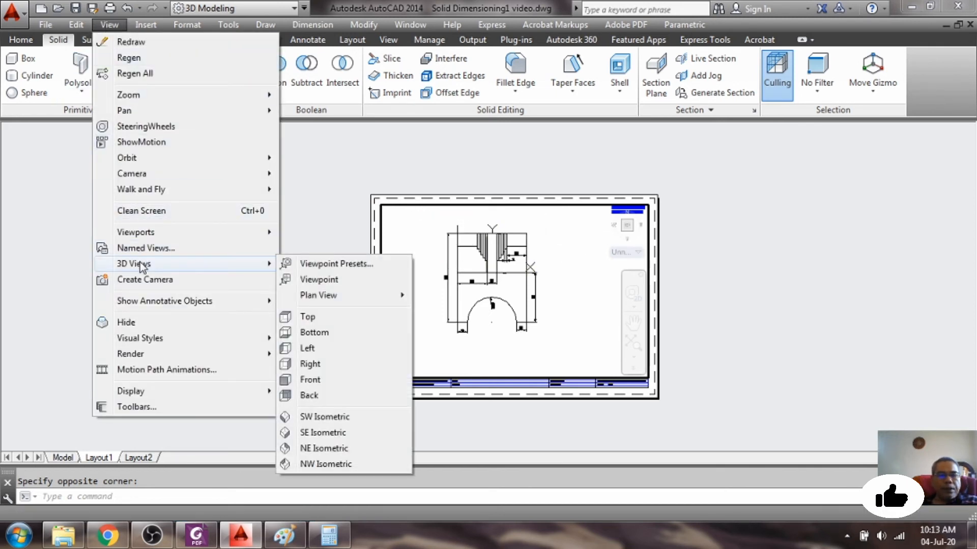
{"action": "left_click", "coordinate": [318, 434]}
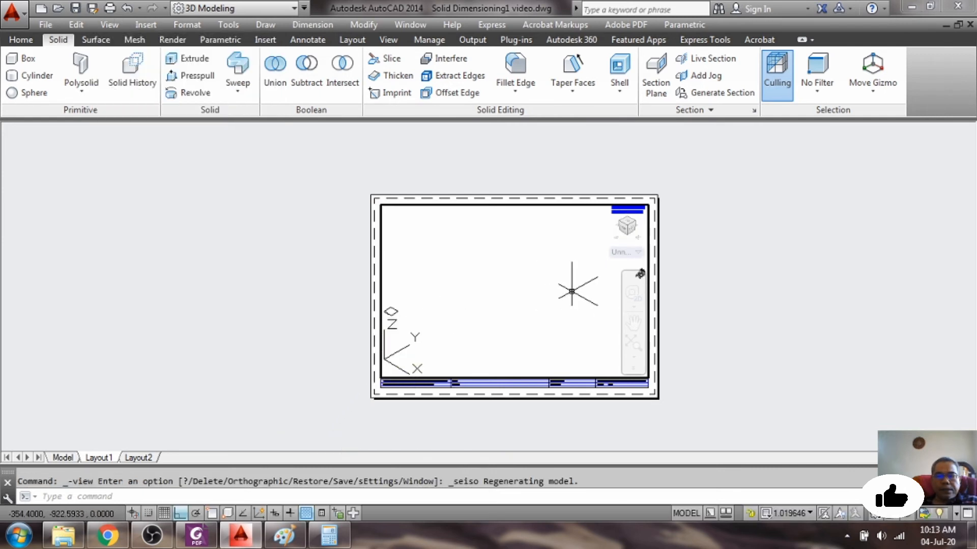
{"action": "scroll", "coordinate": [572, 291], "scroll_direction": "down", "scroll_amount": 6}
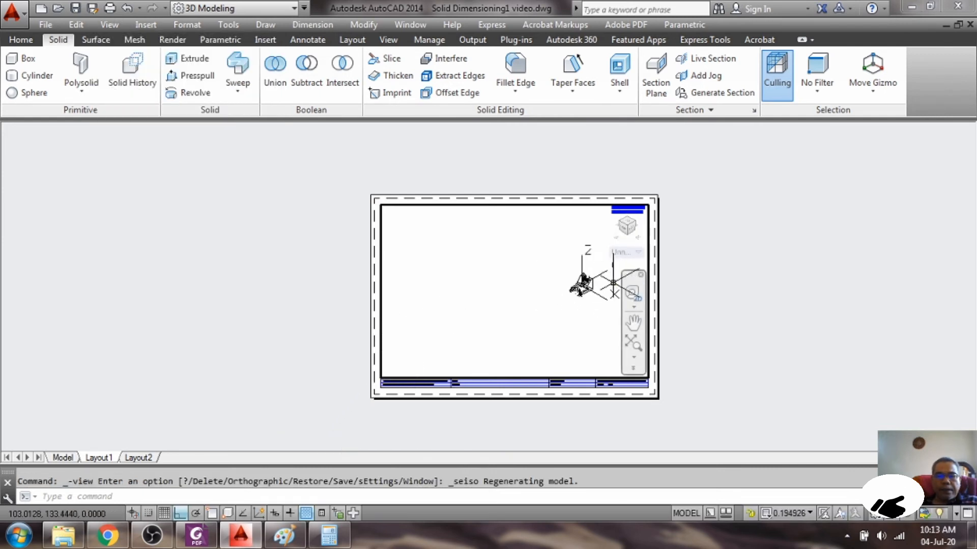
{"action": "scroll", "coordinate": [613, 283], "scroll_direction": "up", "scroll_amount": 8}
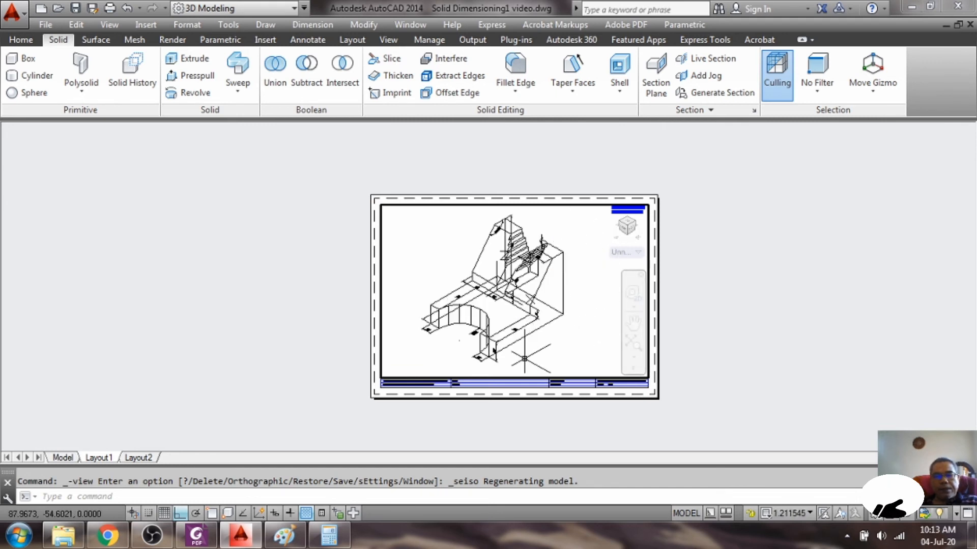
Check the bracket's orientation in the Solid Dimensioning9.png reference in Paint, and set the viewport to SW Isometric with the whole bracket framed.
{"action": "left_click", "coordinate": [239, 536]}
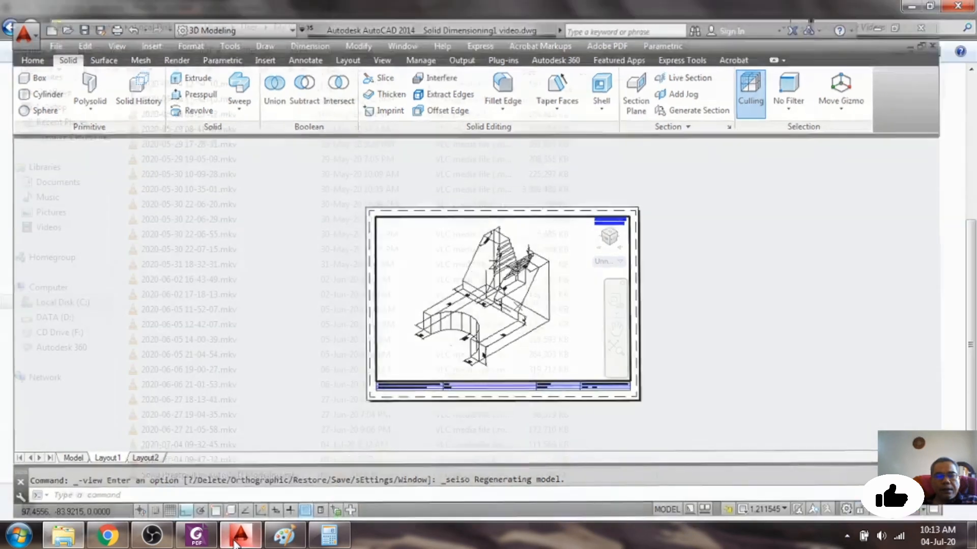
{"action": "left_click", "coordinate": [239, 535]}
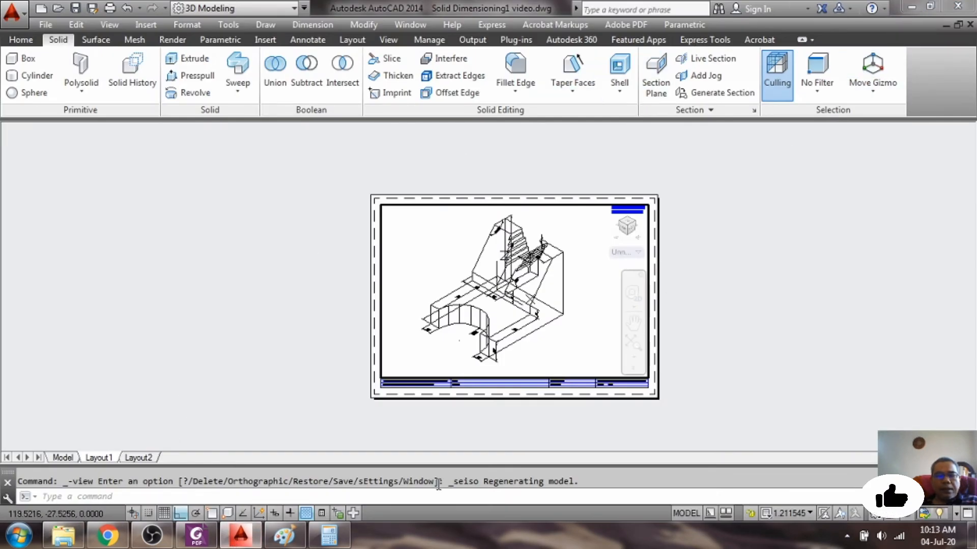
{"action": "left_click", "coordinate": [281, 537]}
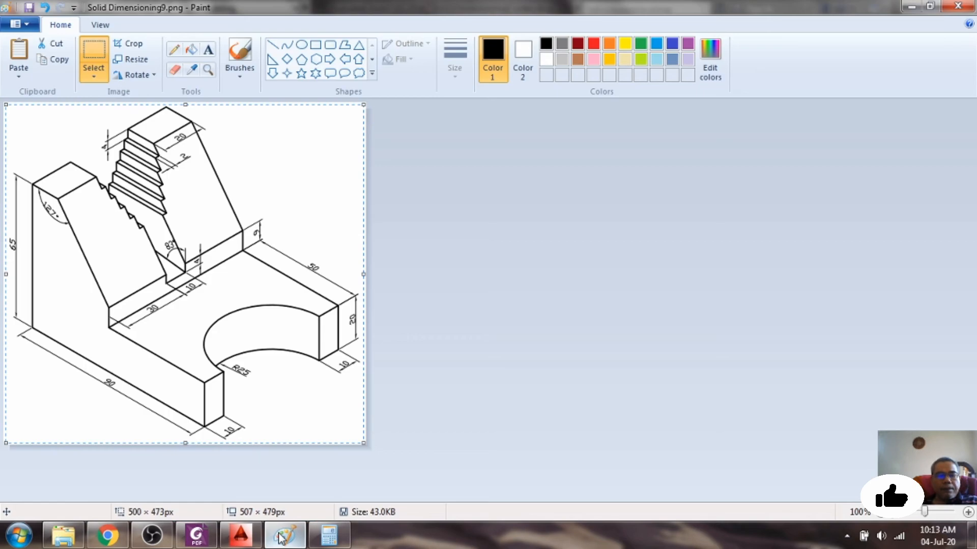
{"action": "left_click", "coordinate": [281, 537]}
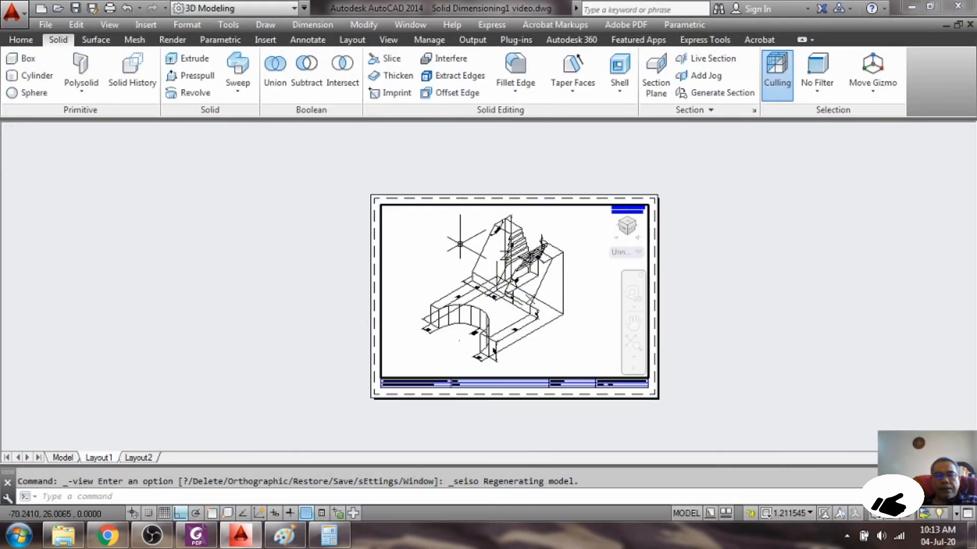
{"action": "left_click", "coordinate": [104, 28]}
{"action": "mouse_move", "coordinate": [268, 263]}
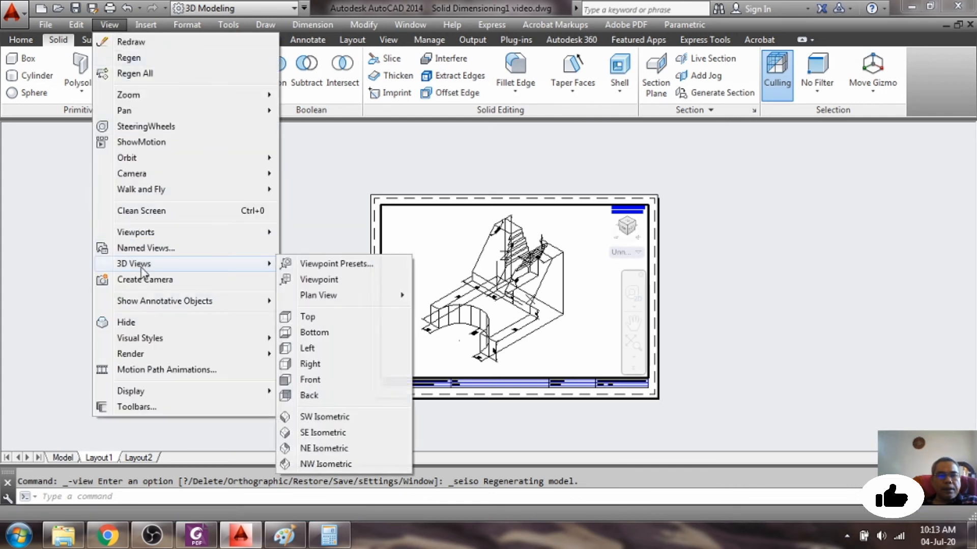
{"action": "left_click", "coordinate": [324, 417]}
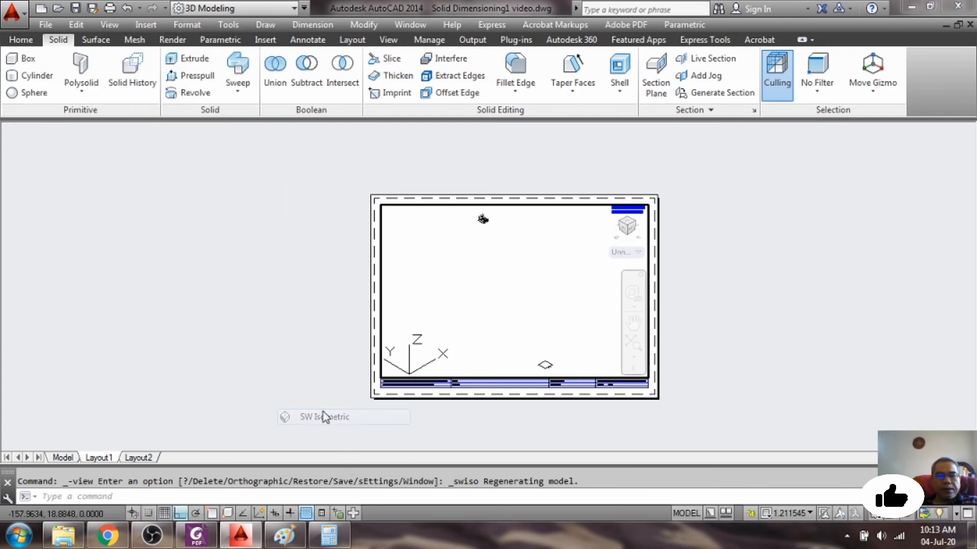
{"action": "scroll", "coordinate": [478, 218], "scroll_direction": "up", "scroll_amount": 5}
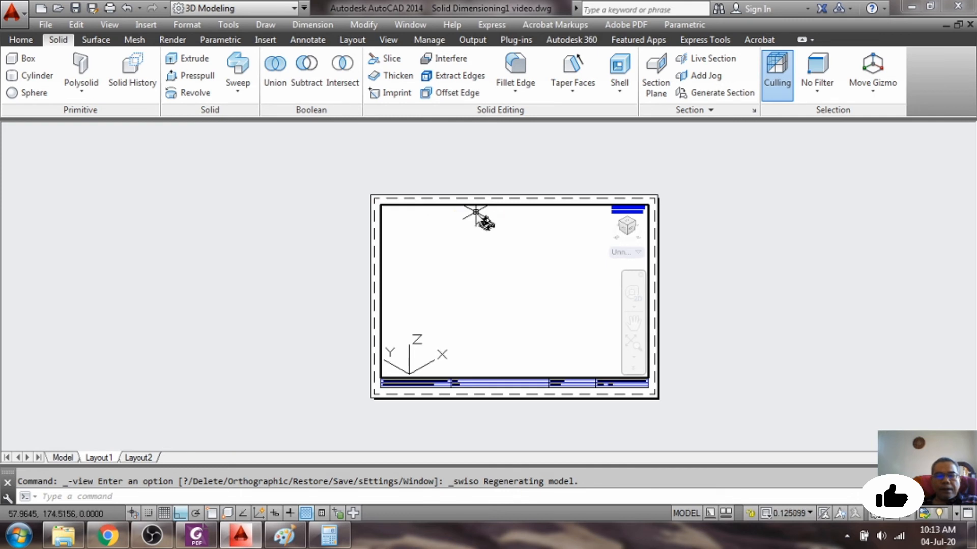
{"action": "scroll", "coordinate": [432, 253], "scroll_direction": "up", "scroll_amount": 1}
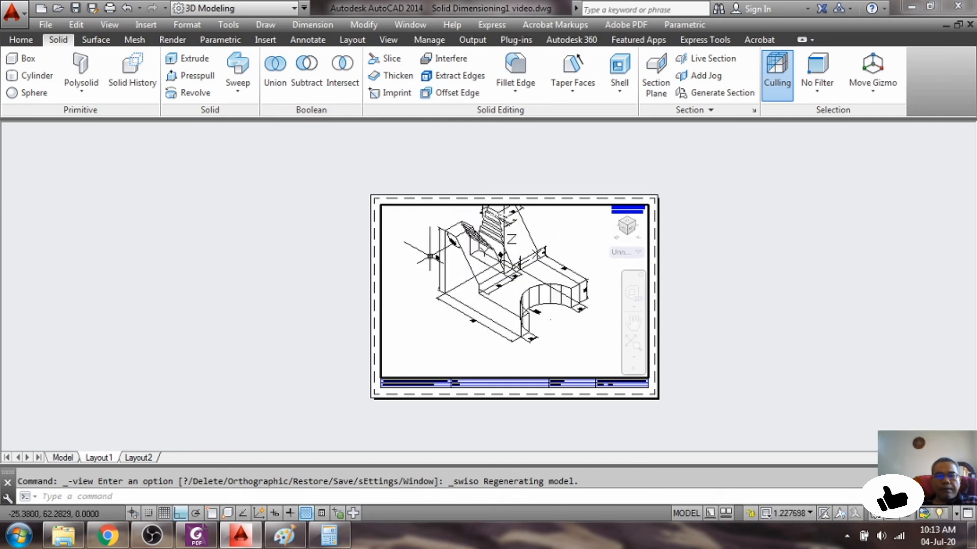
{"action": "scroll", "coordinate": [532, 227], "scroll_direction": "down", "scroll_amount": 1}
{"action": "scroll", "coordinate": [506, 210], "scroll_direction": "up", "scroll_amount": 2}
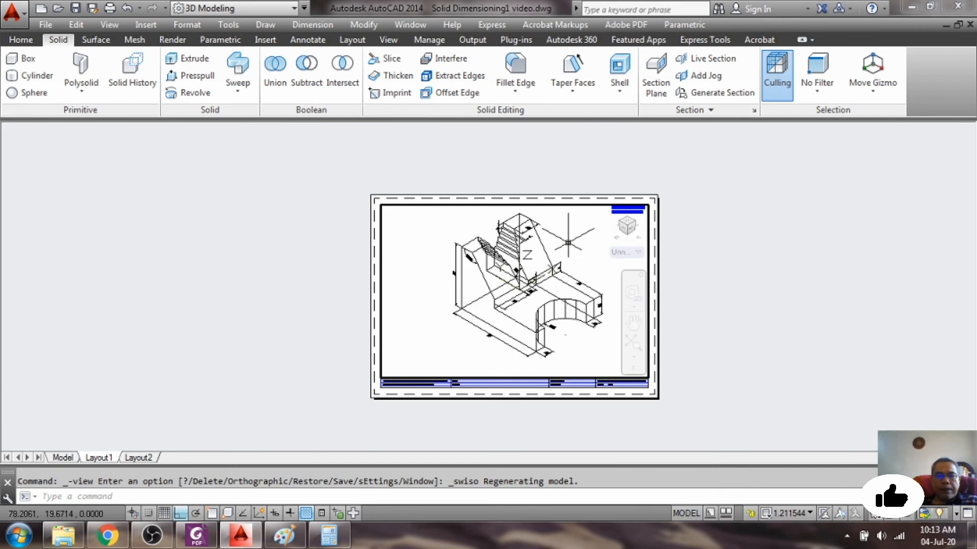
{"action": "scroll", "coordinate": [563, 235], "scroll_direction": "up", "scroll_amount": 2}
{"action": "scroll", "coordinate": [590, 248], "scroll_direction": "down", "scroll_amount": 2}
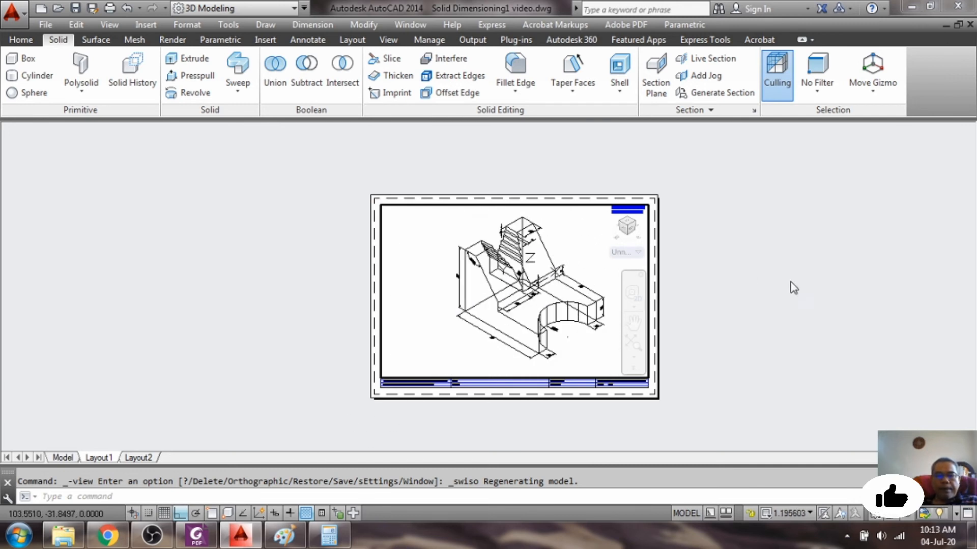
Scale the viewport's contents to 1/1xp and return to paper space.
{"action": "left_click", "coordinate": [314, 494]}
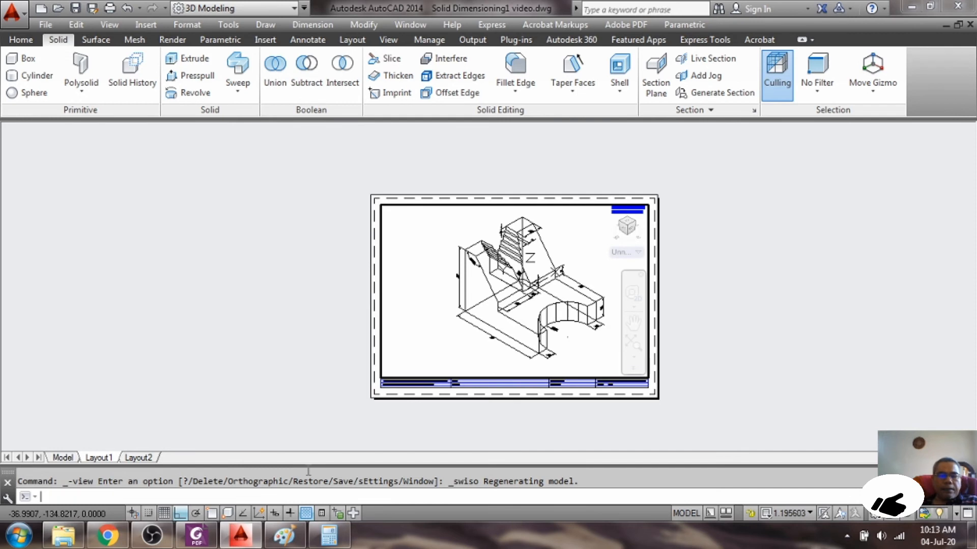
{"action": "type", "text": "z"}
{"action": "key", "text": "Return"}
{"action": "type", "text": "s"}
{"action": "key", "text": "Return"}
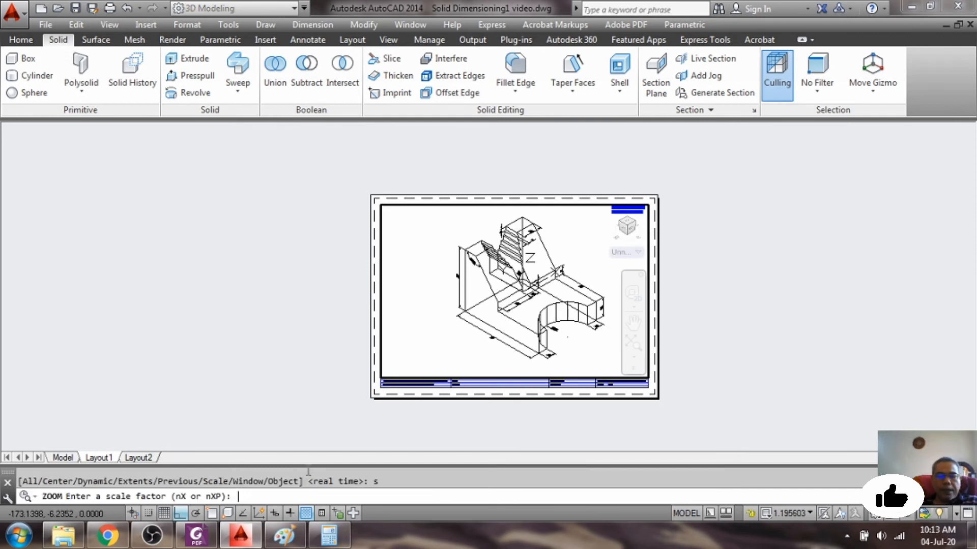
{"action": "type", "text": "1"}
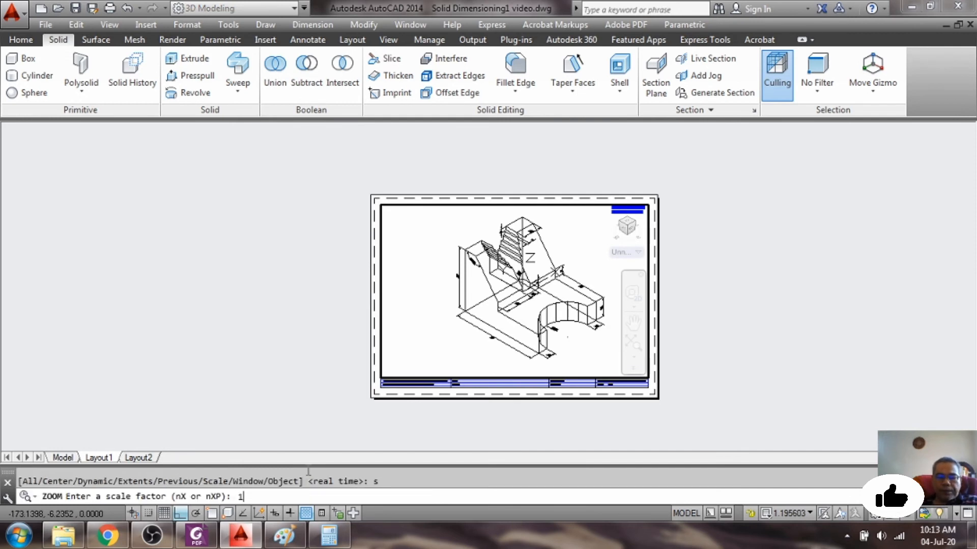
{"action": "type", "text": "/1xp"}
{"action": "key", "text": "Return"}
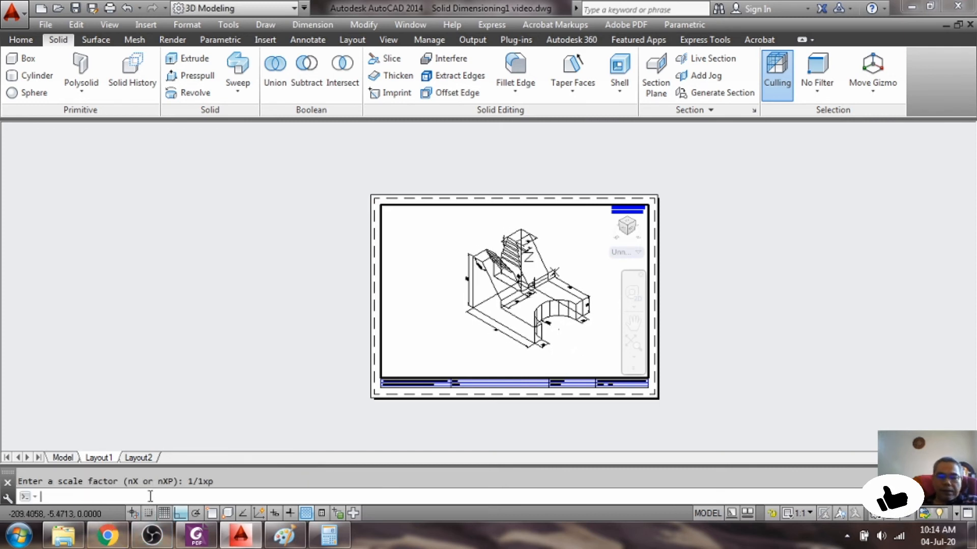
{"action": "type", "text": "ps"}
{"action": "key", "text": "Return"}
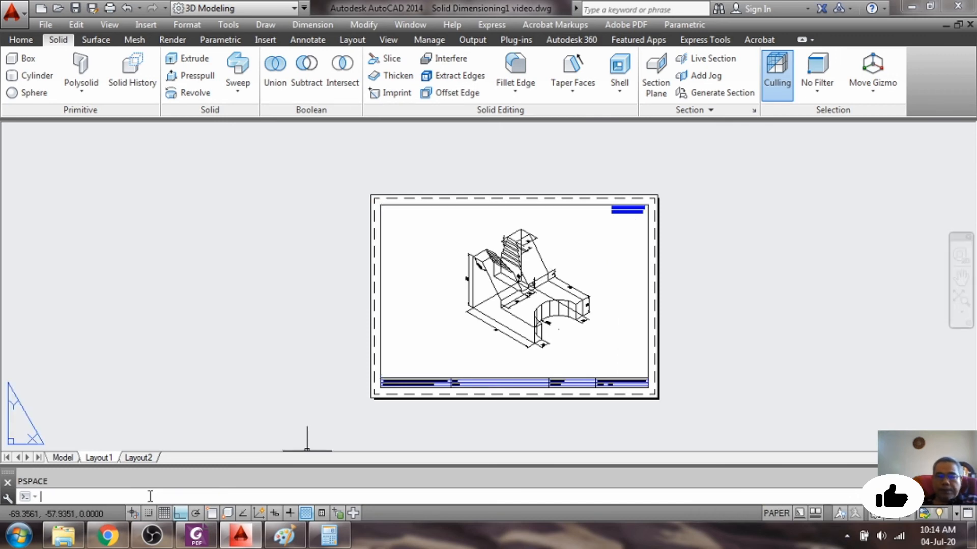
Examine the dimensioned bracket on the sheet up close and review the drawing's layer list.
{"action": "scroll", "coordinate": [605, 275], "scroll_direction": "up", "scroll_amount": 3}
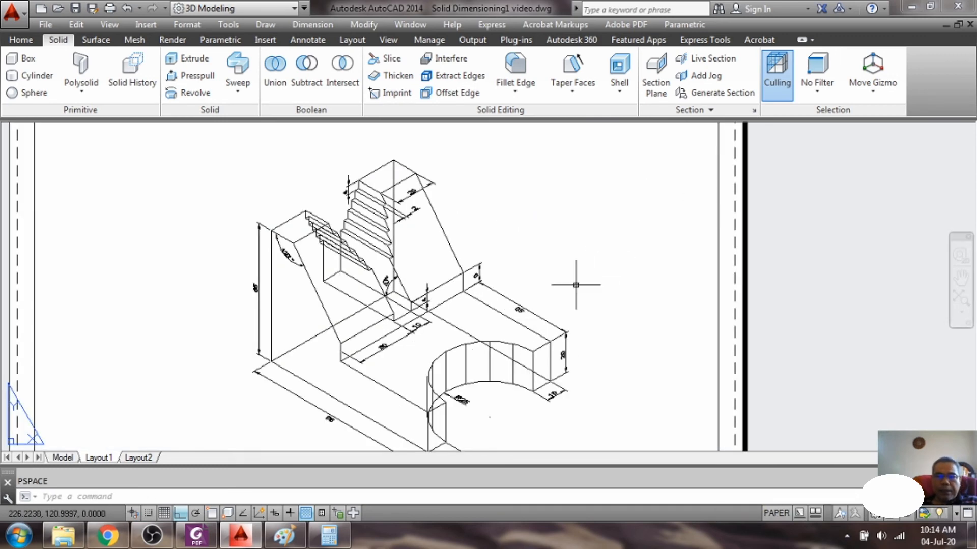
{"action": "scroll", "coordinate": [460, 320], "scroll_direction": "up", "scroll_amount": 1}
{"action": "scroll", "coordinate": [443, 375], "scroll_direction": "down", "scroll_amount": 4}
{"action": "scroll", "coordinate": [411, 326], "scroll_direction": "up", "scroll_amount": 3}
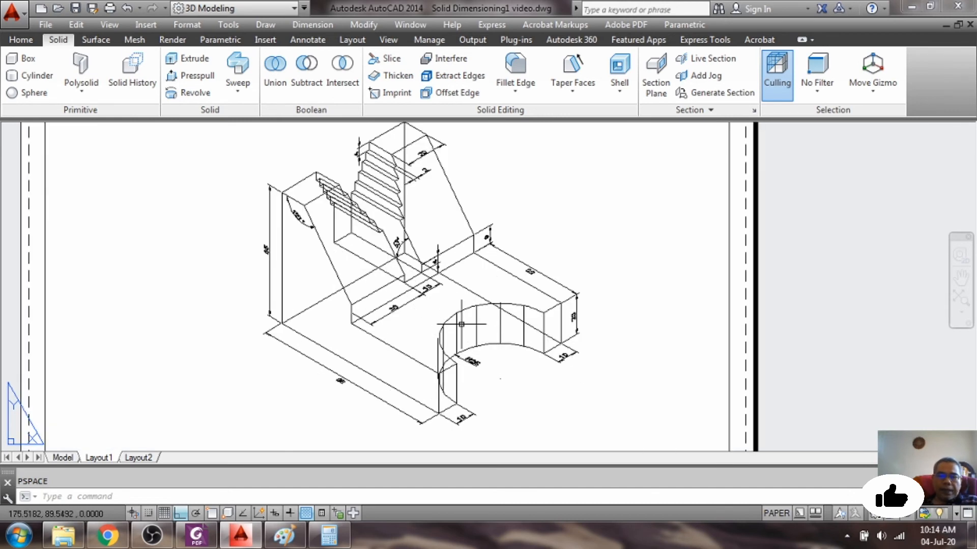
{"action": "scroll", "coordinate": [274, 224], "scroll_direction": "down", "scroll_amount": 3}
{"action": "scroll", "coordinate": [302, 246], "scroll_direction": "up", "scroll_amount": 3}
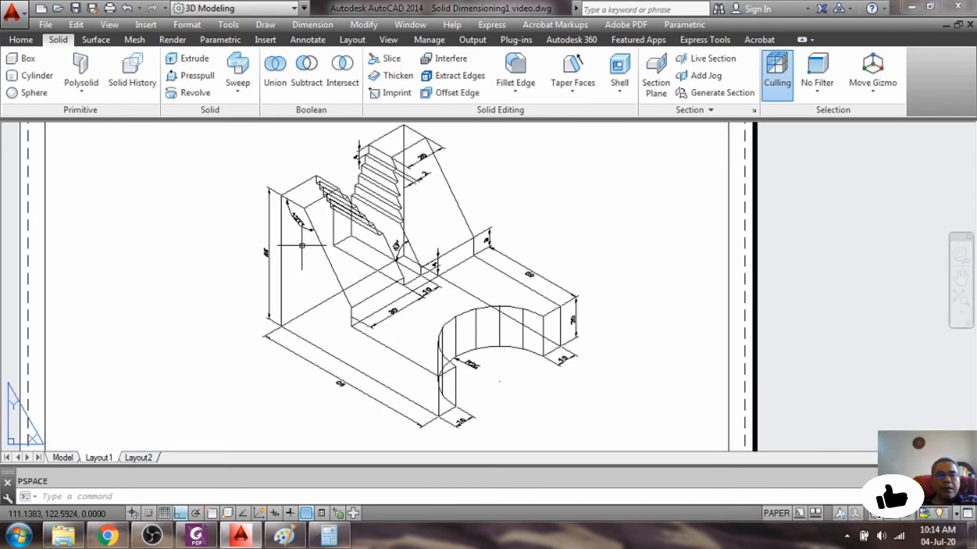
{"action": "scroll", "coordinate": [442, 275], "scroll_direction": "down", "scroll_amount": 3}
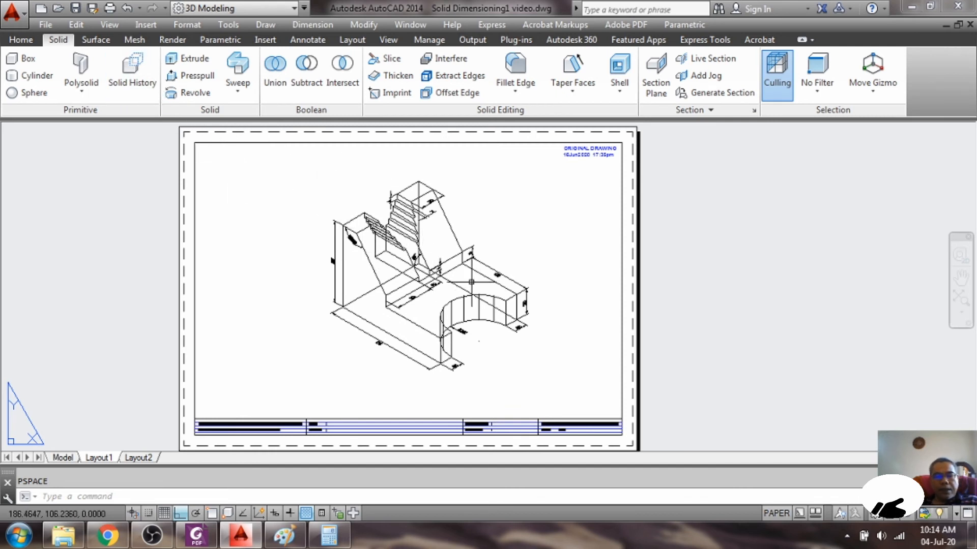
{"action": "left_click", "coordinate": [186, 25]}
{"action": "left_click", "coordinate": [197, 42]}
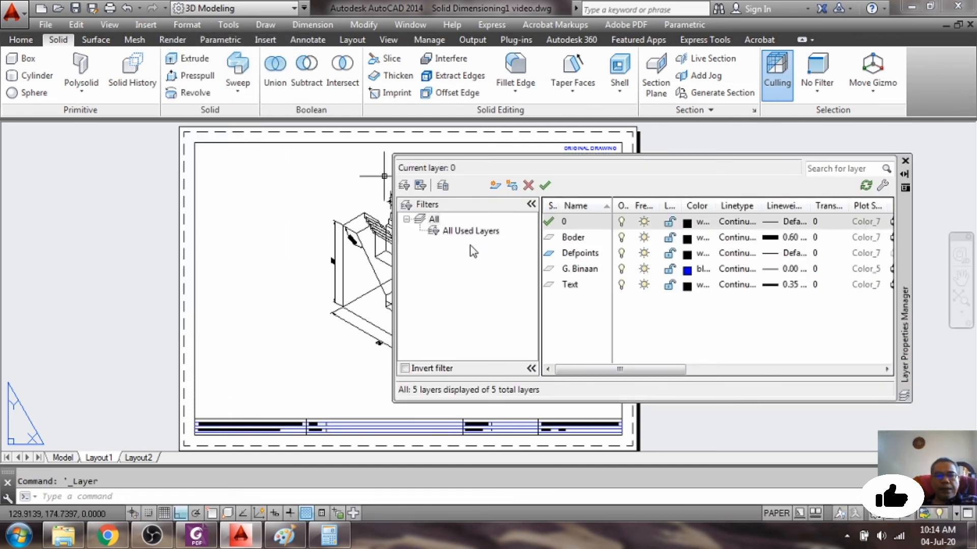
{"action": "left_click", "coordinate": [906, 162]}
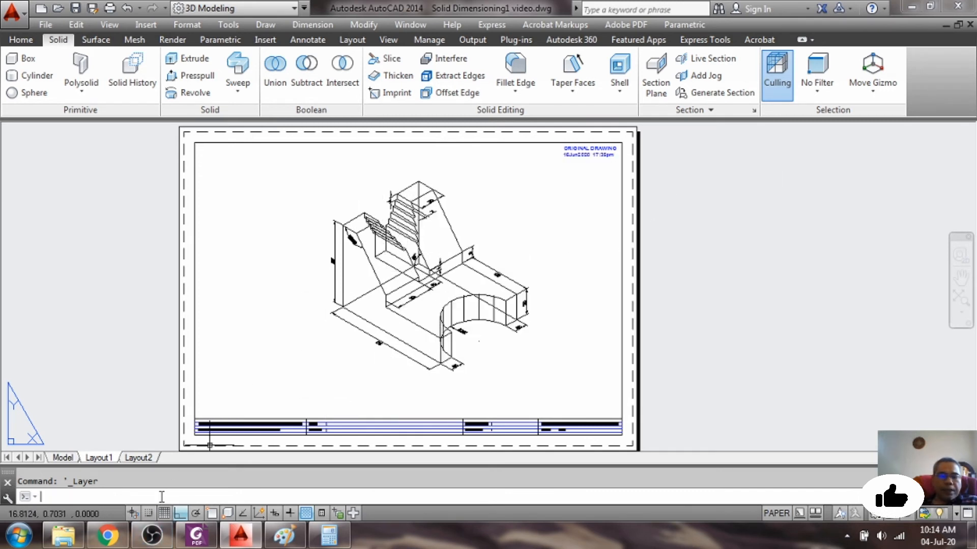
Generate the bracket's solid profile in the viewport with SOLPROF, selecting all objects and accepting the default options, and return to paper space.
{"action": "key", "text": "Return"}
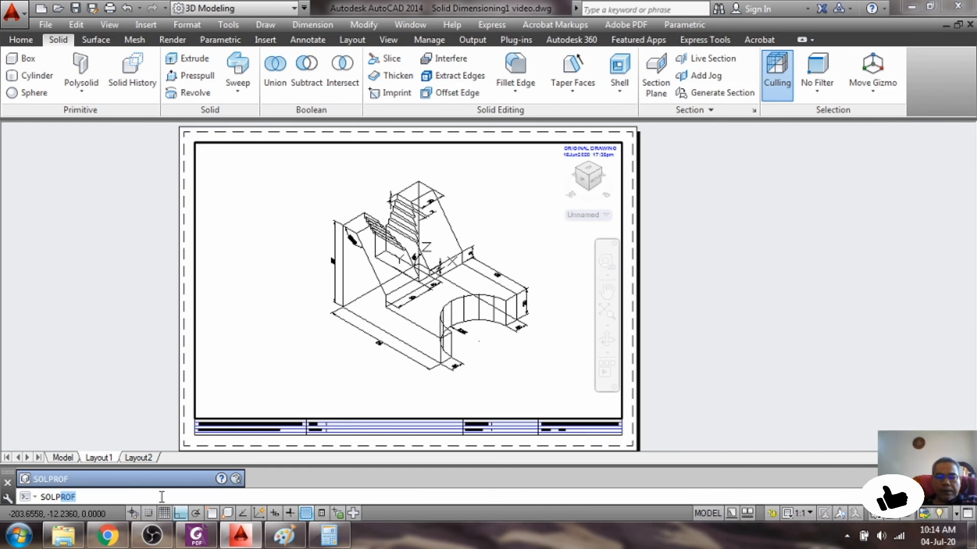
{"action": "key", "text": "Return"}
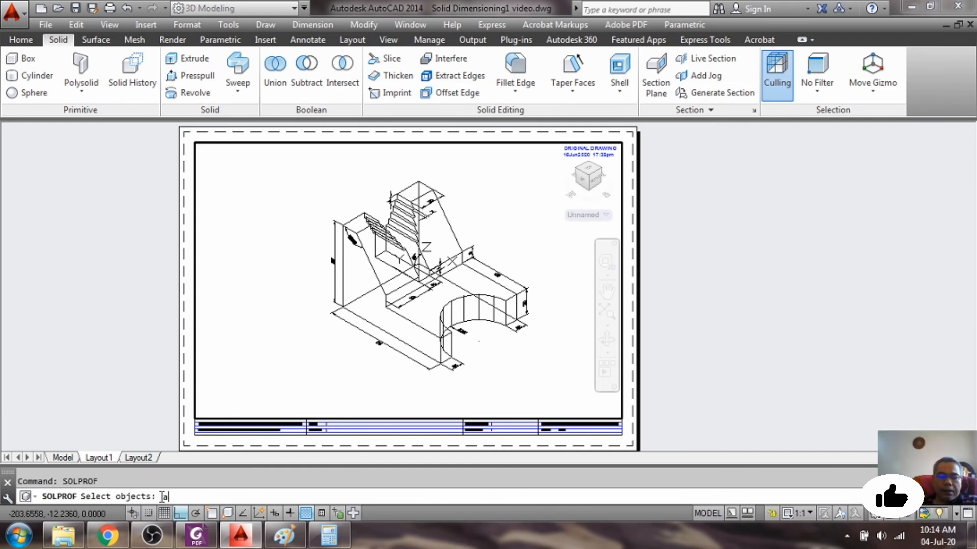
{"action": "type", "text": "all"}
{"action": "key", "text": "Return"}
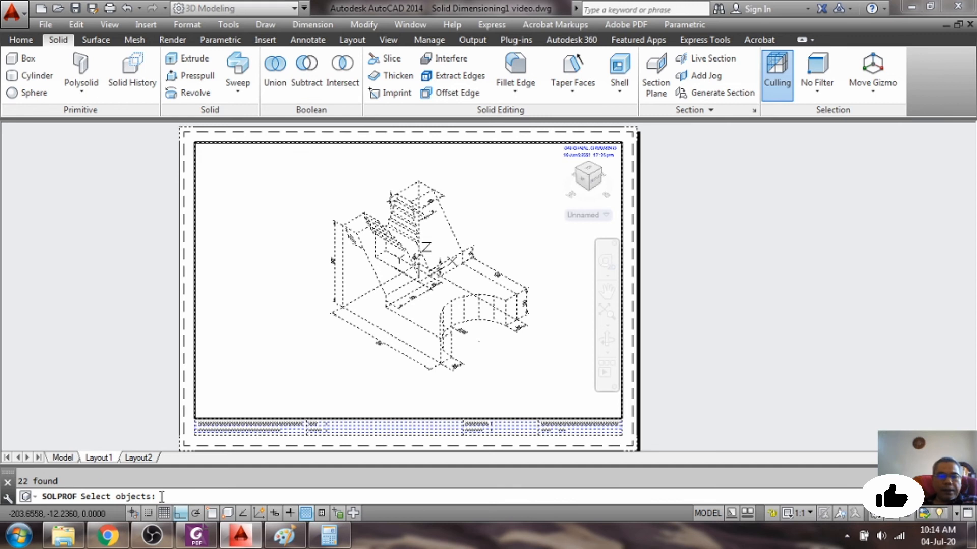
{"action": "key", "text": "Return"}
{"action": "key", "text": "Return"}
{"action": "key", "text": "Return"}
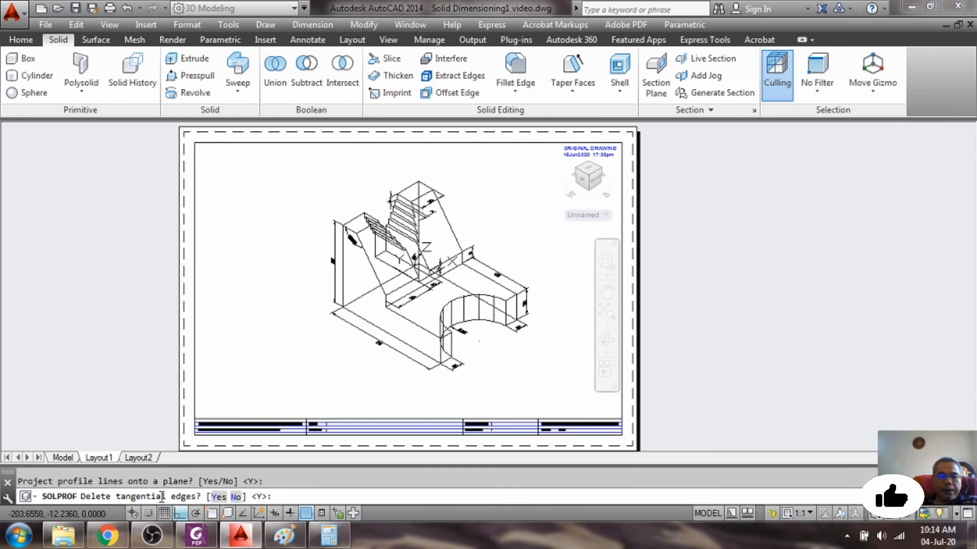
{"action": "key", "text": "Return"}
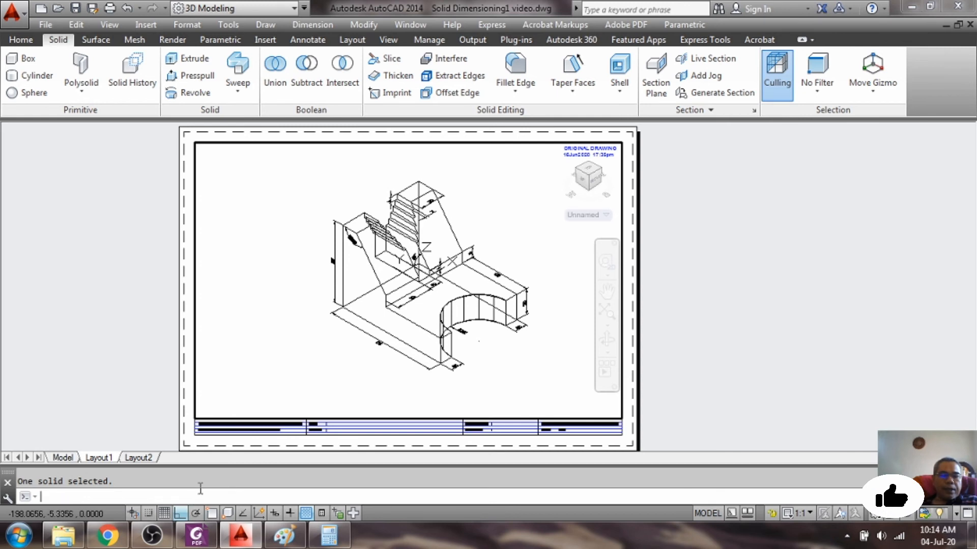
{"action": "type", "text": "ps"}
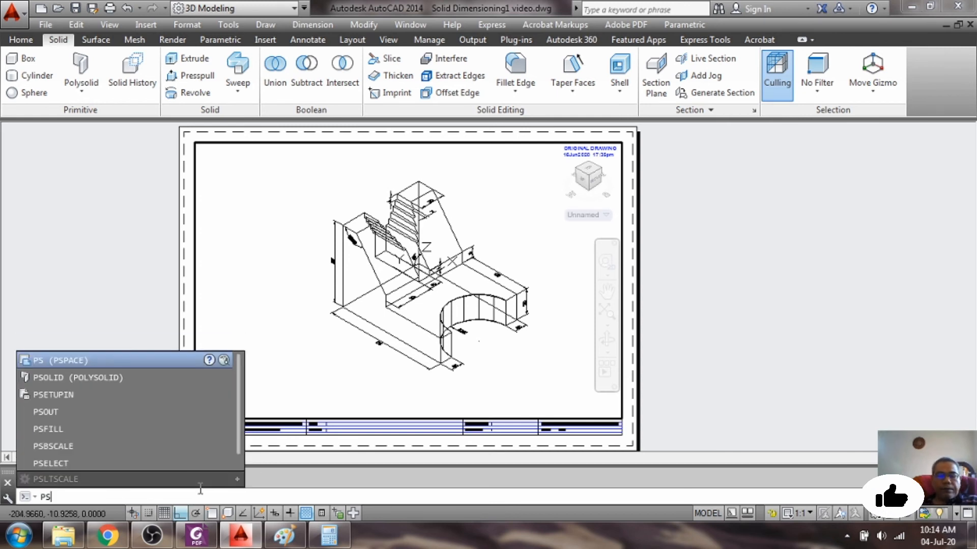
{"action": "key", "text": "Return"}
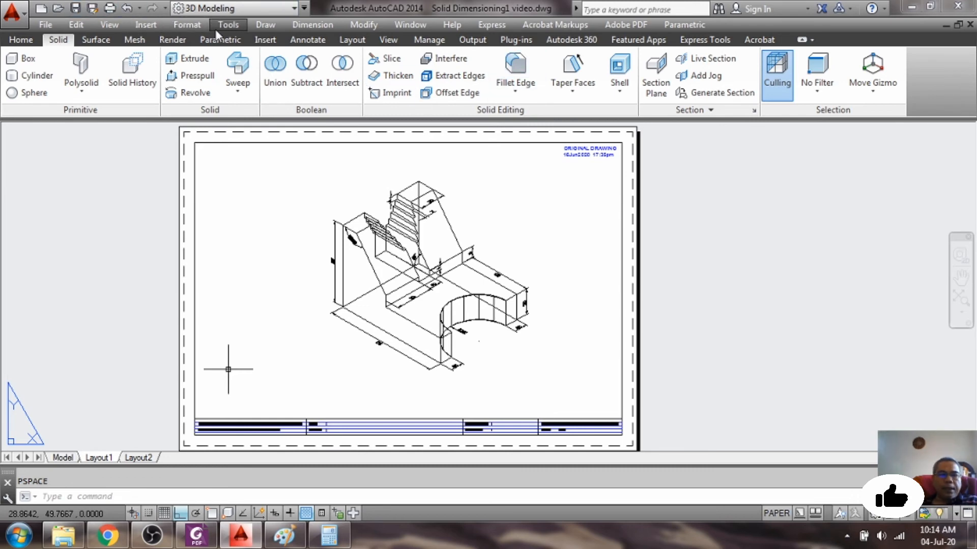
Make PV-6AC the current layer.
{"action": "left_click", "coordinate": [187, 25]}
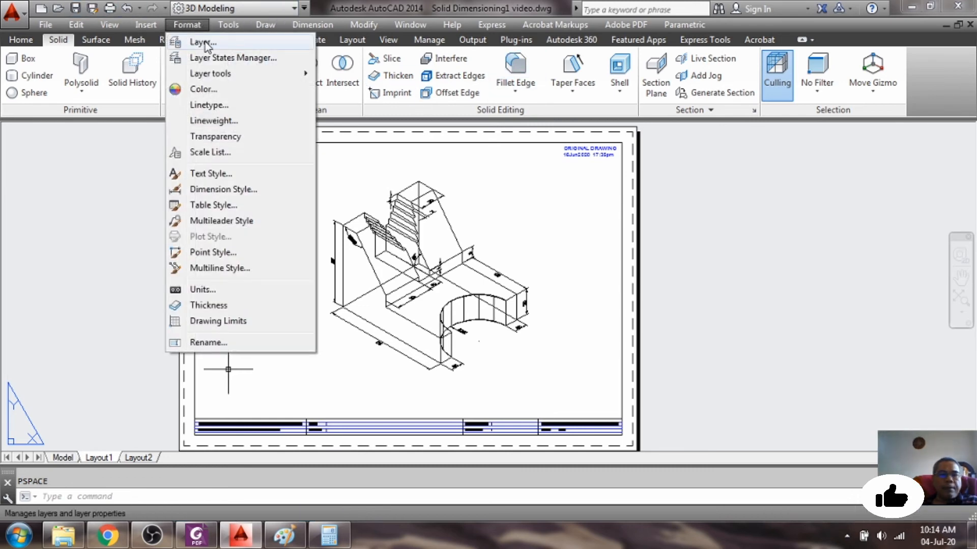
{"action": "left_click", "coordinate": [206, 42]}
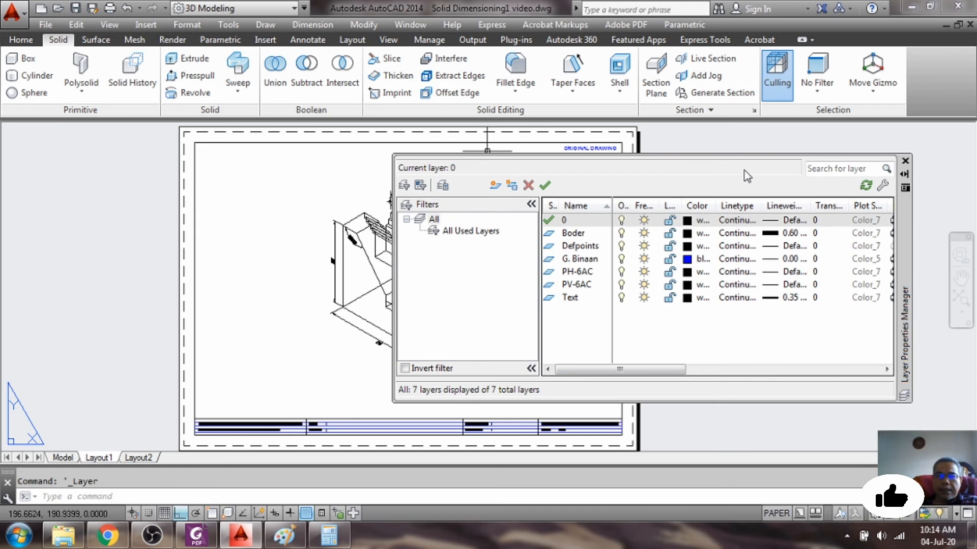
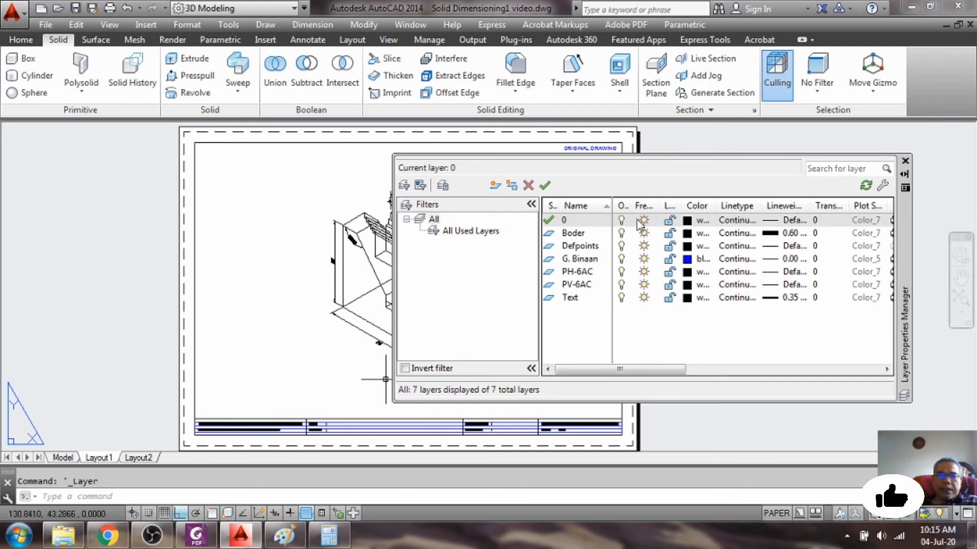
{"action": "left_click", "coordinate": [569, 286]}
{"action": "left_click", "coordinate": [545, 185]}
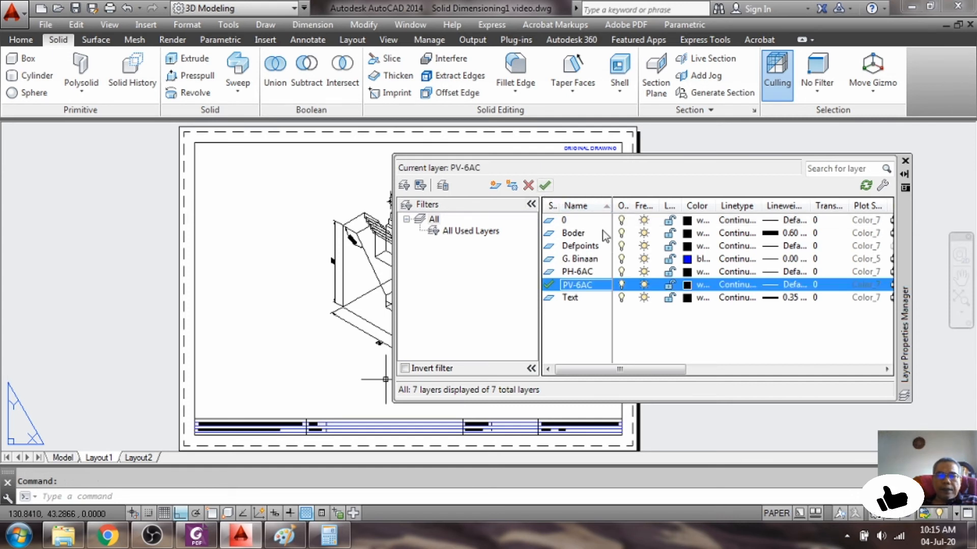
Freeze layer 0 as a trial, thaw it again and close the layer manager.
{"action": "left_click", "coordinate": [644, 221]}
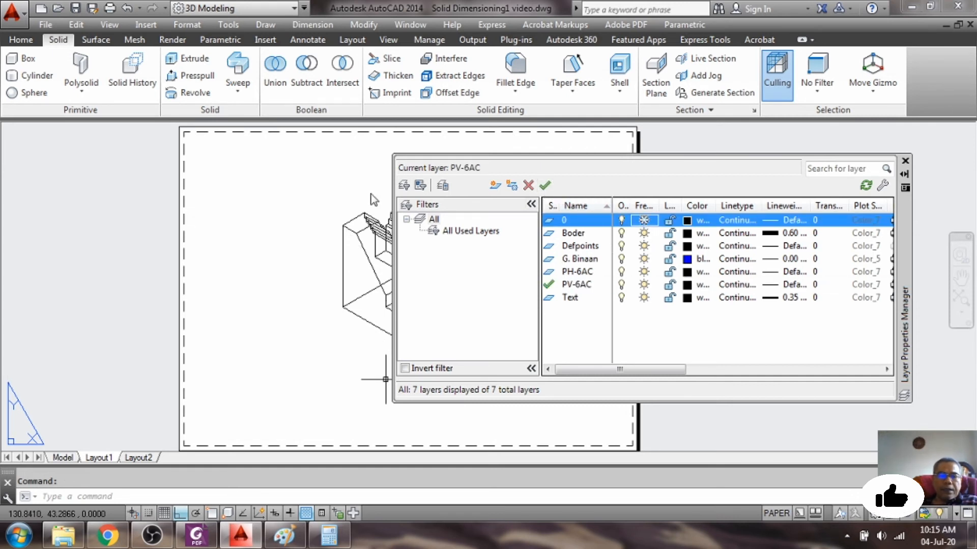
{"action": "left_click", "coordinate": [644, 220]}
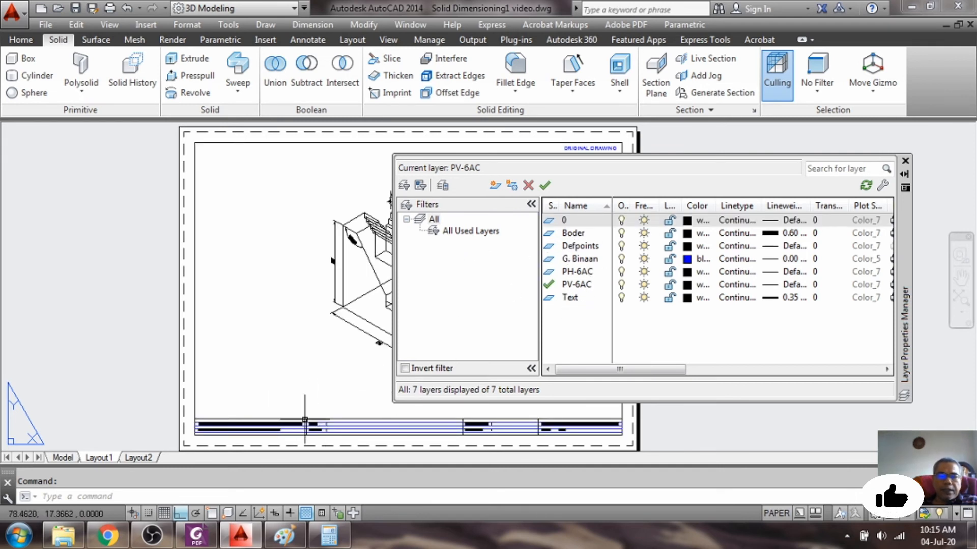
{"action": "left_click", "coordinate": [905, 160]}
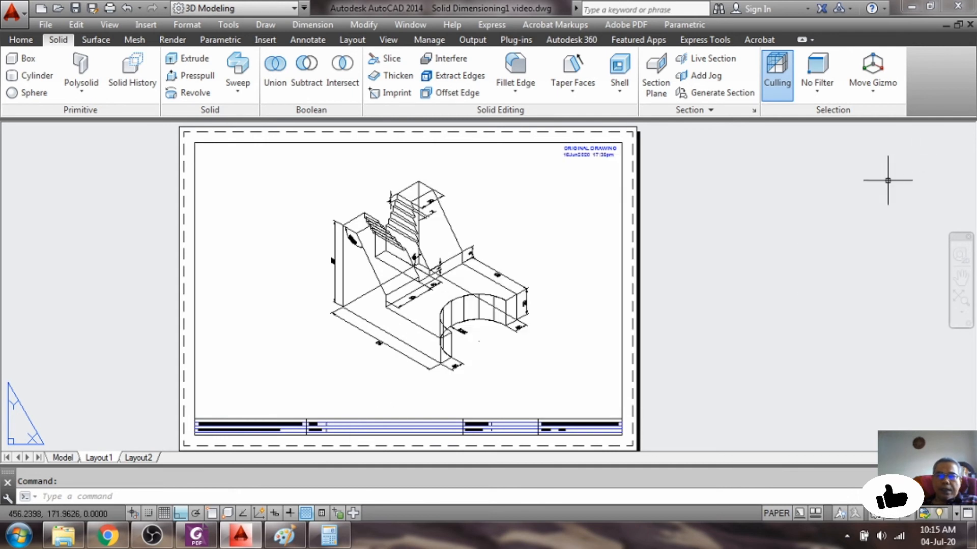
Move the A4 title block from layer 0 to the Boder layer in its object properties.
{"action": "left_click", "coordinate": [429, 433]}
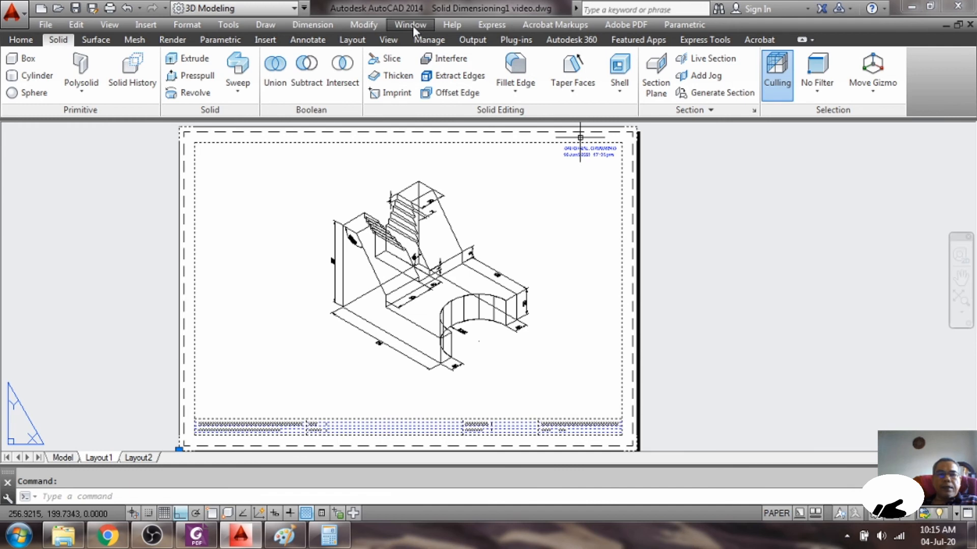
{"action": "left_click", "coordinate": [364, 24]}
{"action": "left_click", "coordinate": [377, 26]}
{"action": "left_click", "coordinate": [376, 23]}
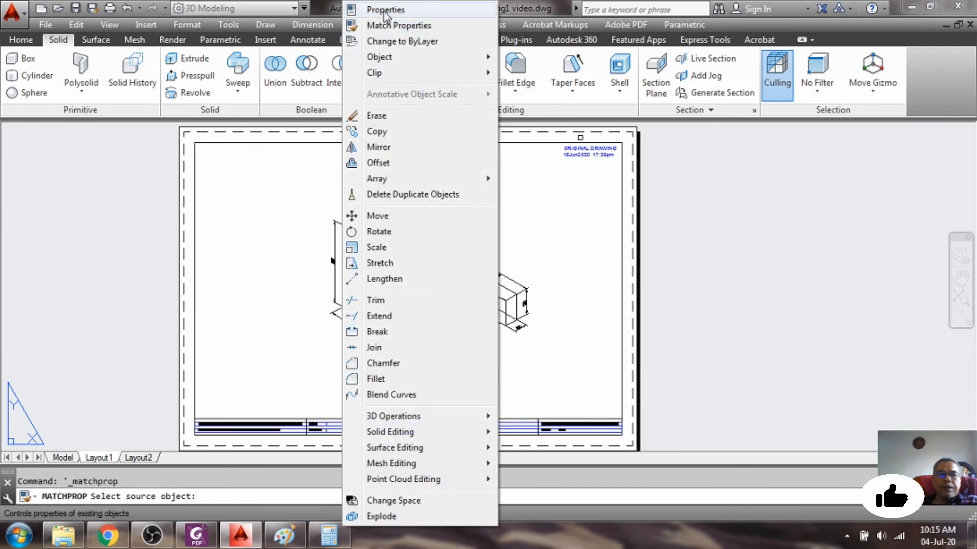
{"action": "left_click", "coordinate": [385, 11]}
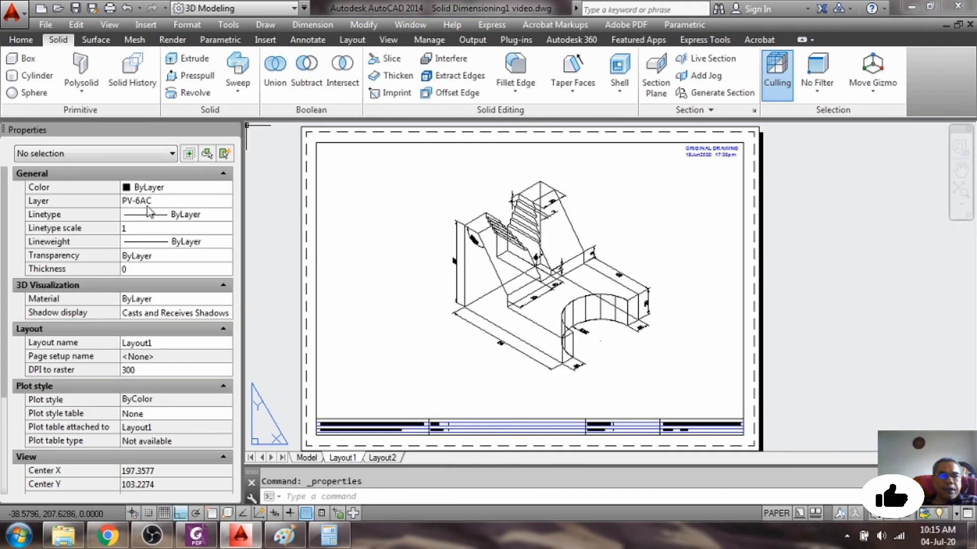
{"action": "left_click", "coordinate": [164, 203]}
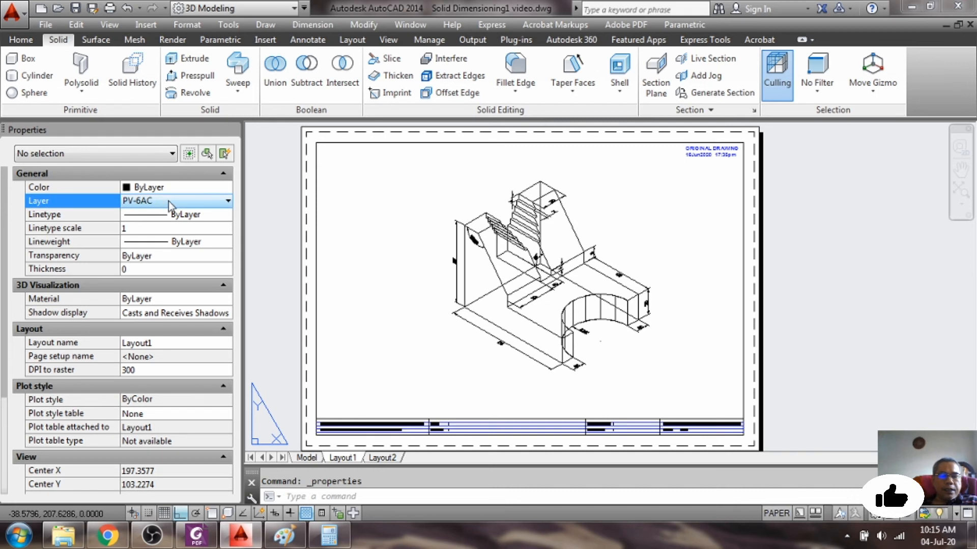
{"action": "left_click", "coordinate": [508, 424]}
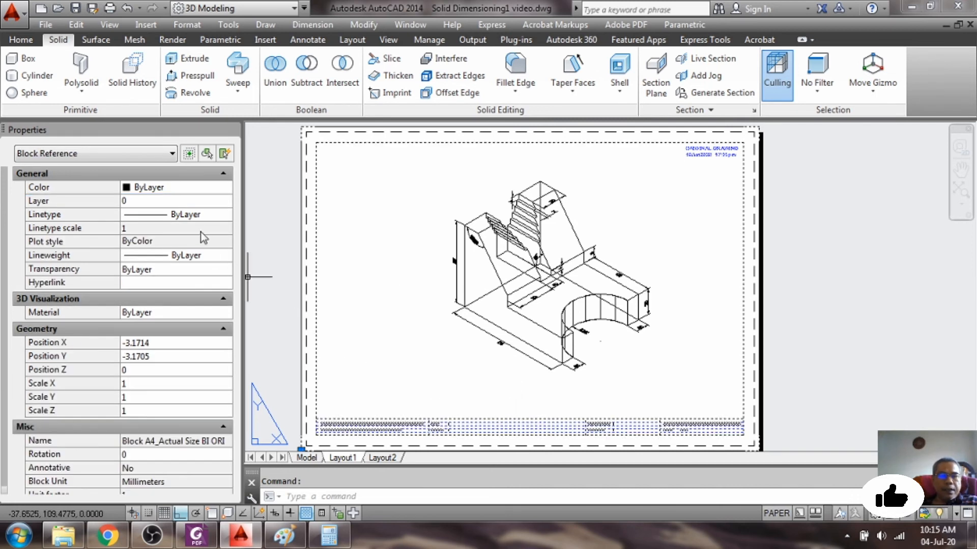
{"action": "left_click", "coordinate": [147, 200]}
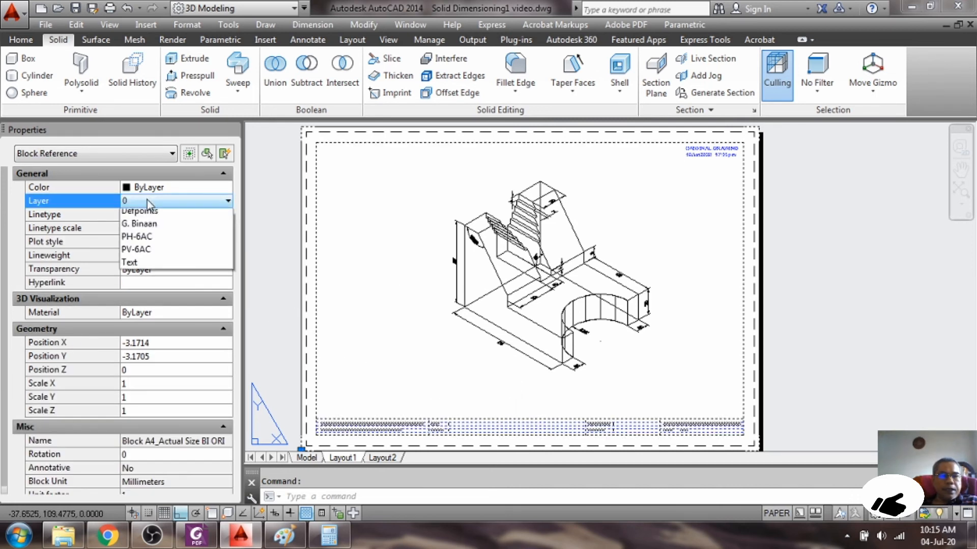
{"action": "left_click", "coordinate": [157, 230]}
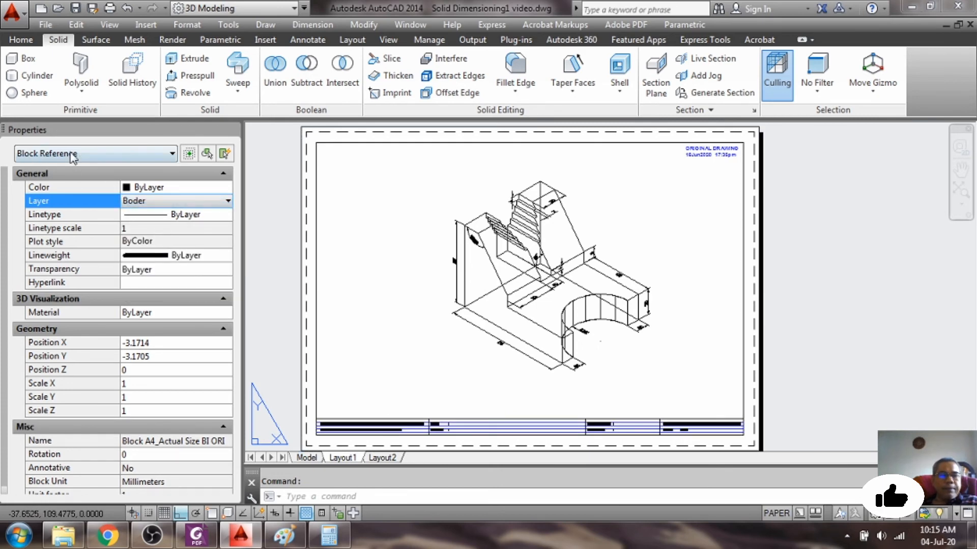
{"action": "key", "text": "ctrl+1"}
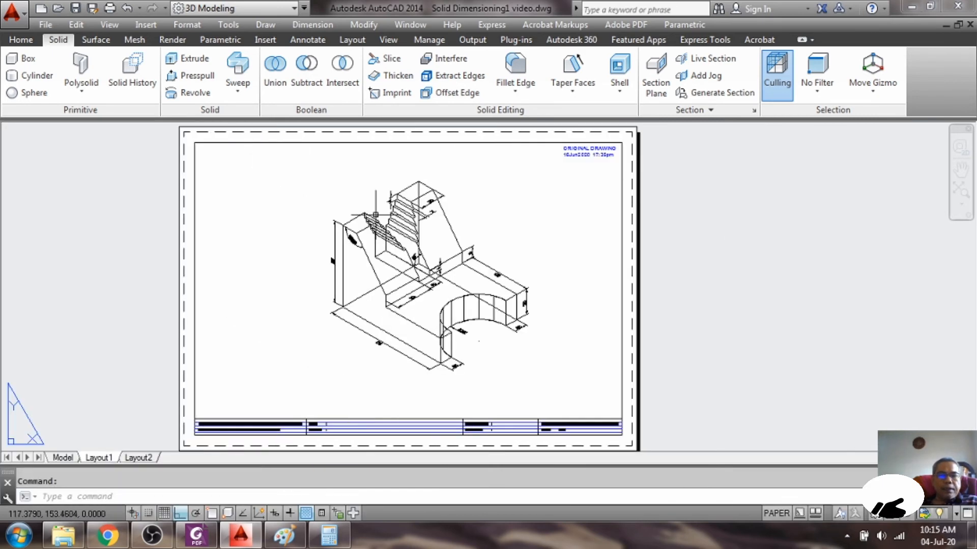
Freeze layer 0 and check the bracket profile and title block on the sheet.
{"action": "left_click", "coordinate": [187, 25]}
{"action": "left_click", "coordinate": [204, 40]}
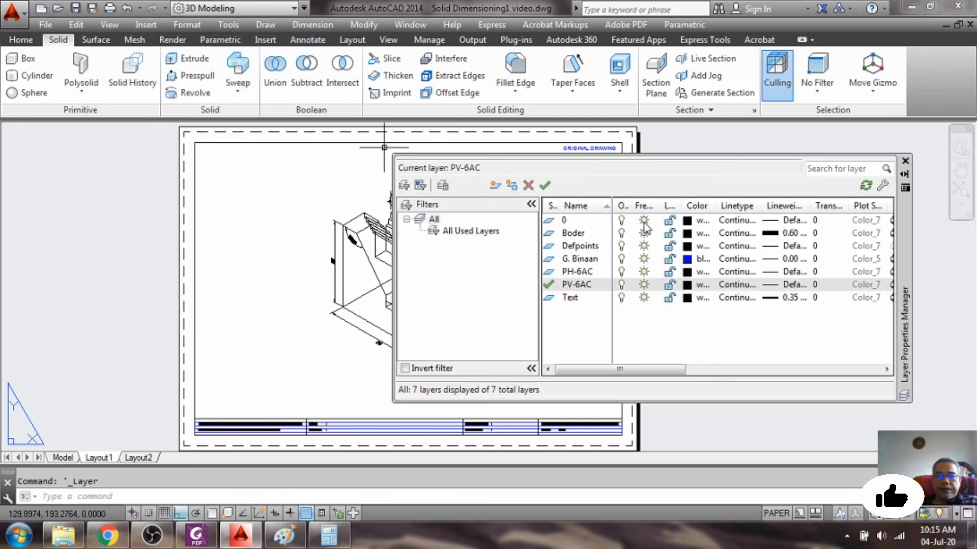
{"action": "left_click", "coordinate": [644, 221]}
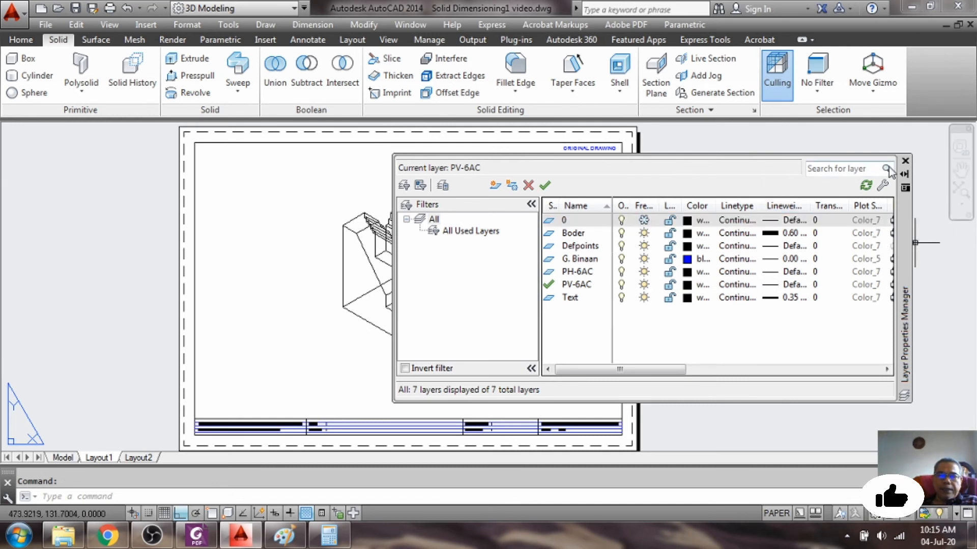
{"action": "left_click", "coordinate": [905, 162]}
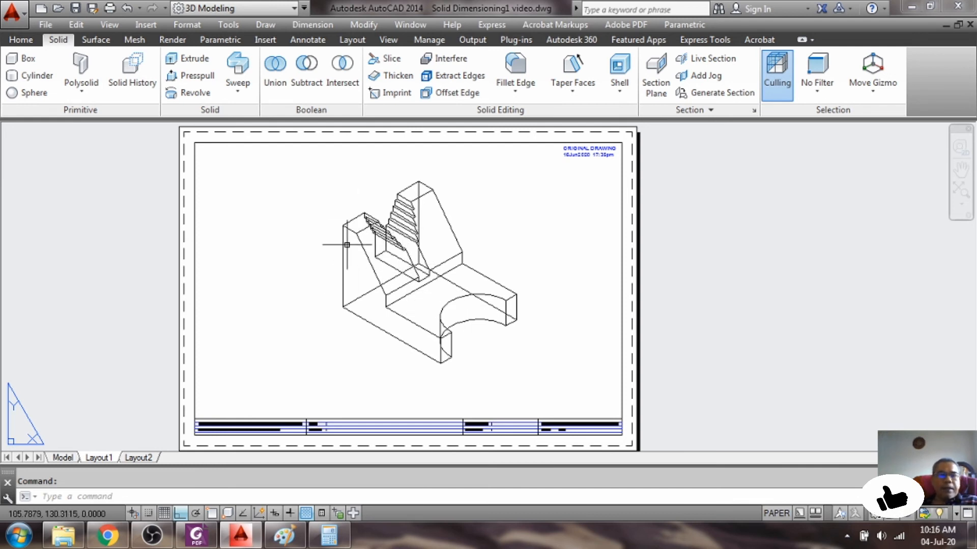
Thaw layer 0 and create a new layer named Dimension.
{"action": "left_click", "coordinate": [183, 28]}
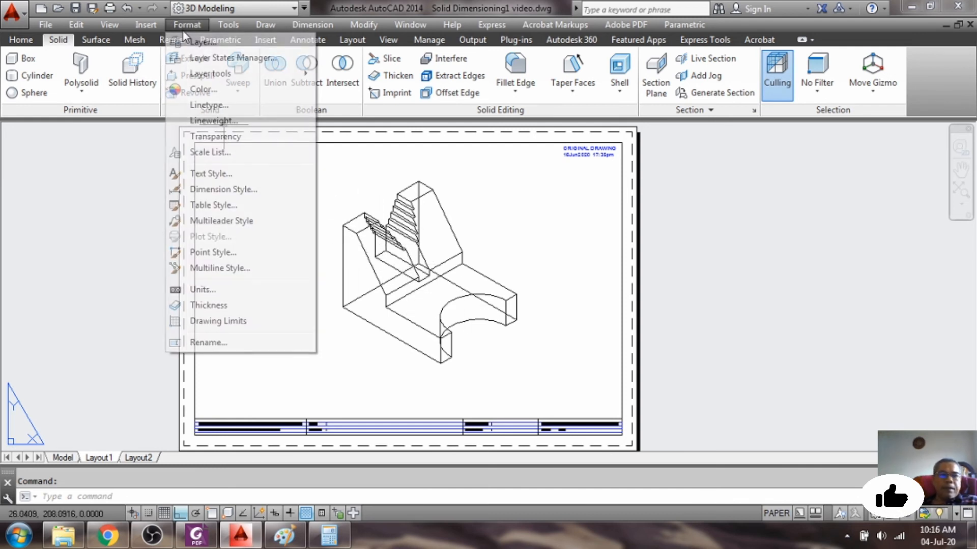
{"action": "left_click", "coordinate": [193, 43]}
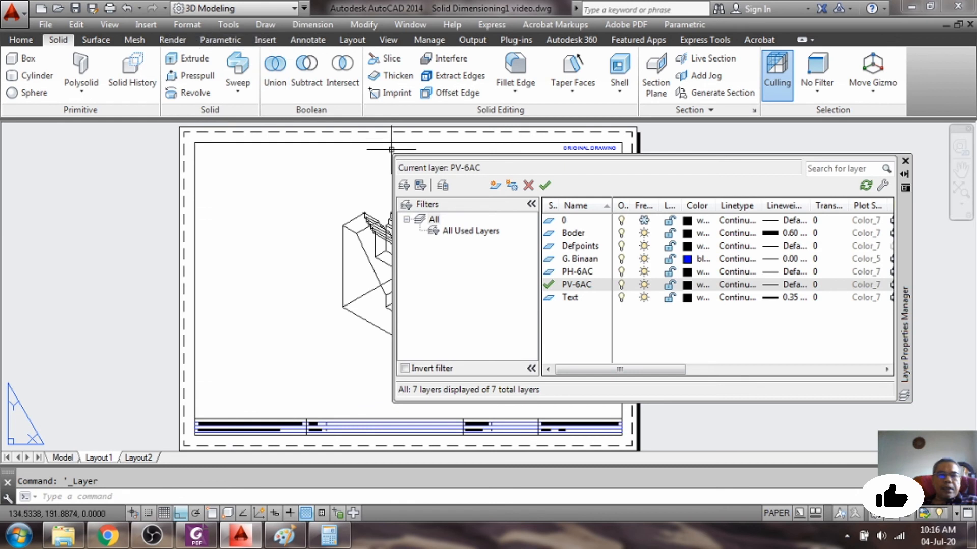
{"action": "left_click", "coordinate": [644, 220]}
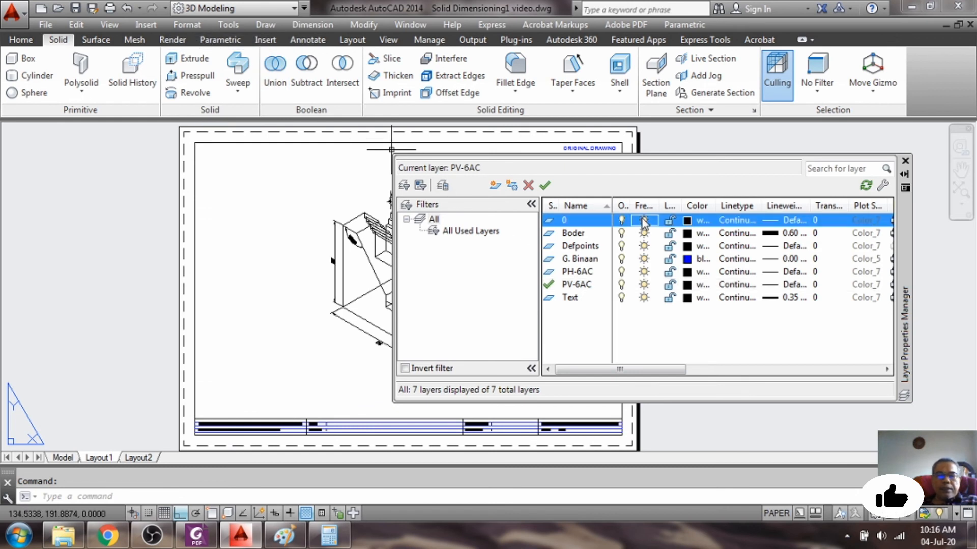
{"action": "left_click", "coordinate": [644, 220]}
{"action": "left_click", "coordinate": [643, 221]}
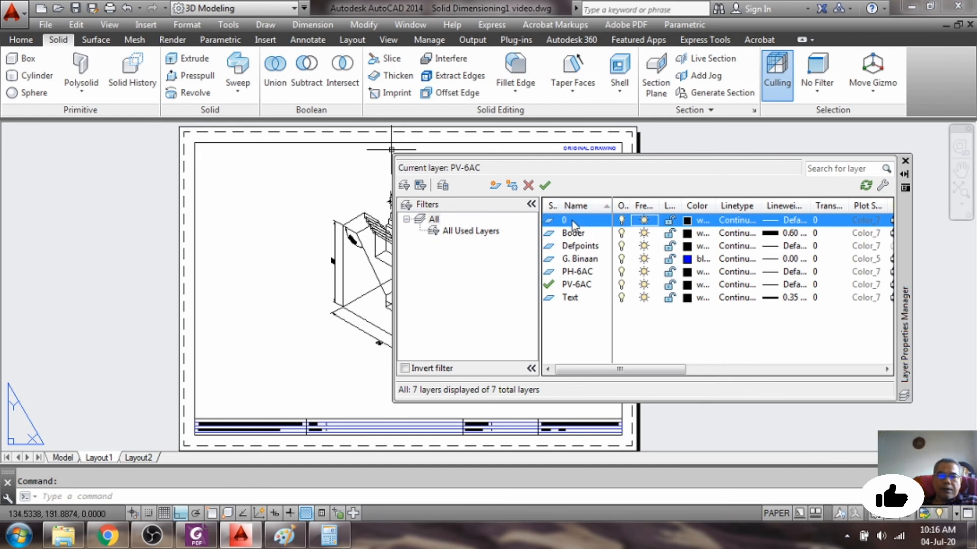
{"action": "left_click", "coordinate": [495, 192]}
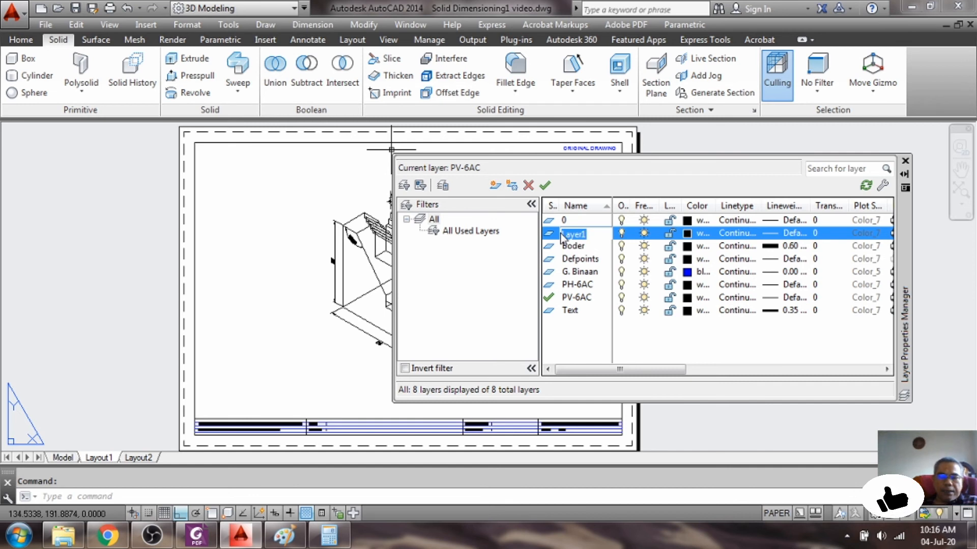
{"action": "type", "text": "Dimension"}
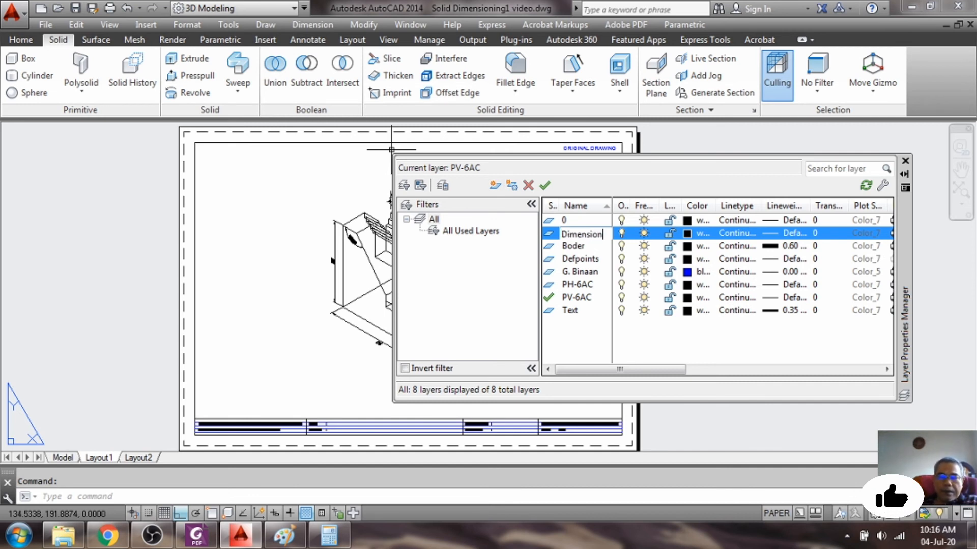
{"action": "key", "text": "Return"}
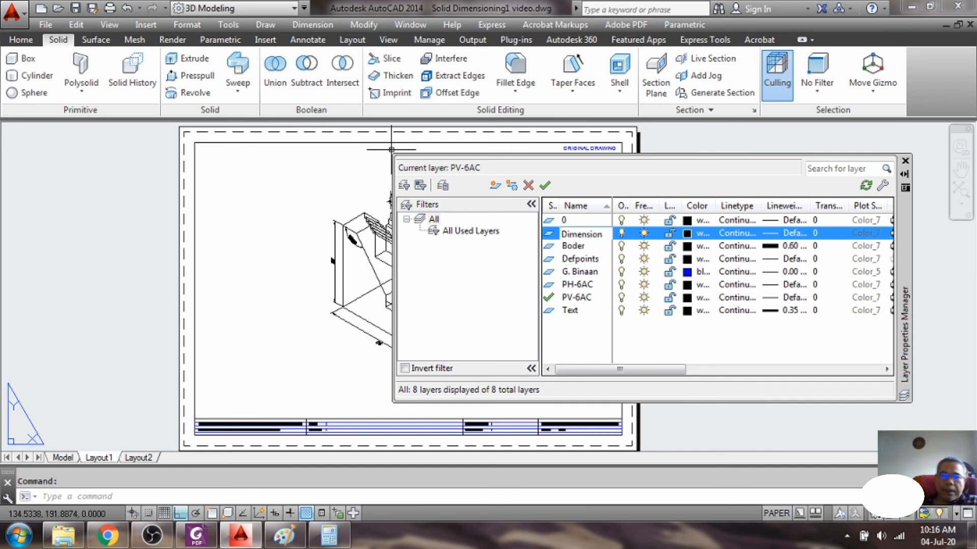
{"action": "left_click", "coordinate": [905, 162]}
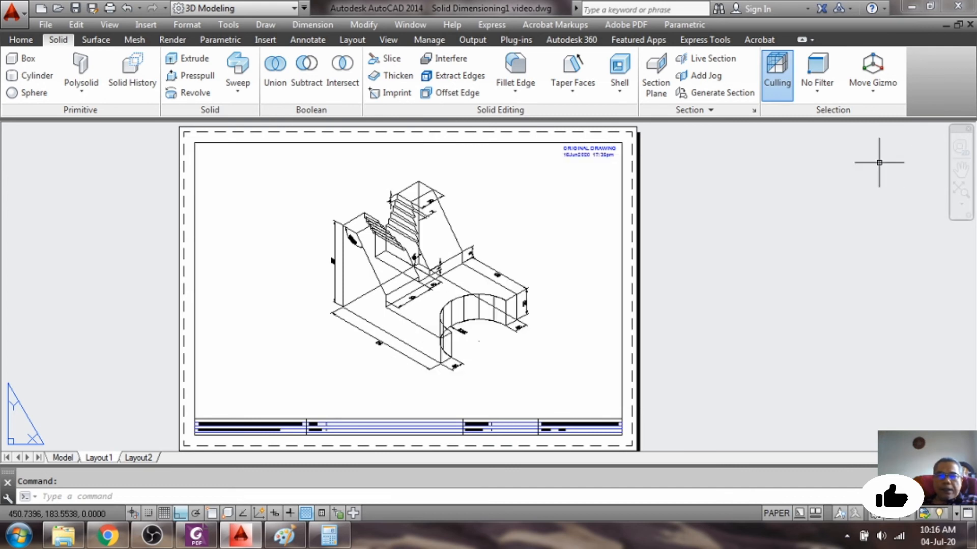
Open the object properties palette for working on the bracket's dimensions.
{"action": "left_click", "coordinate": [364, 24]}
{"action": "left_click", "coordinate": [379, 9]}
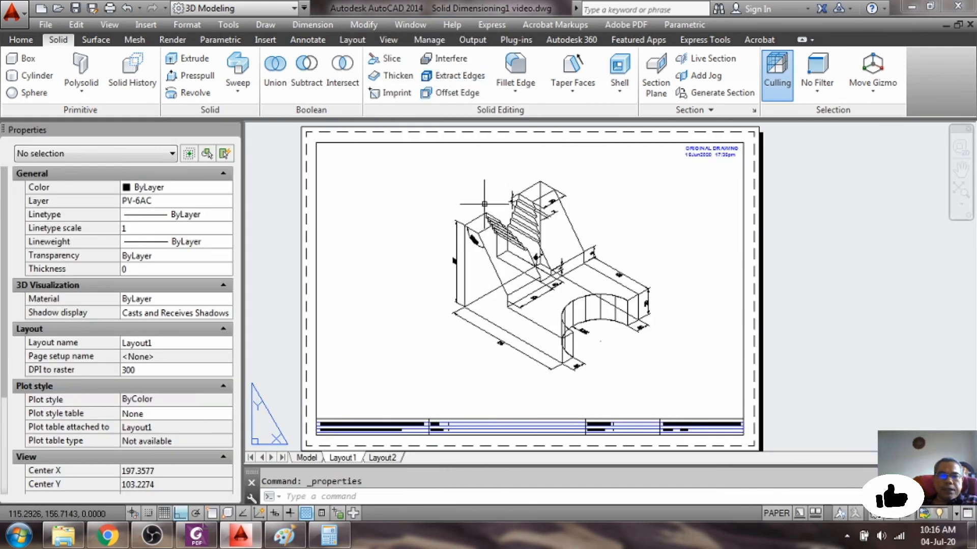
{"action": "scroll", "coordinate": [485, 206], "scroll_direction": "up", "scroll_amount": 3}
{"action": "scroll", "coordinate": [486, 224], "scroll_direction": "down", "scroll_amount": 4}
{"action": "scroll", "coordinate": [486, 272], "scroll_direction": "up", "scroll_amount": 2}
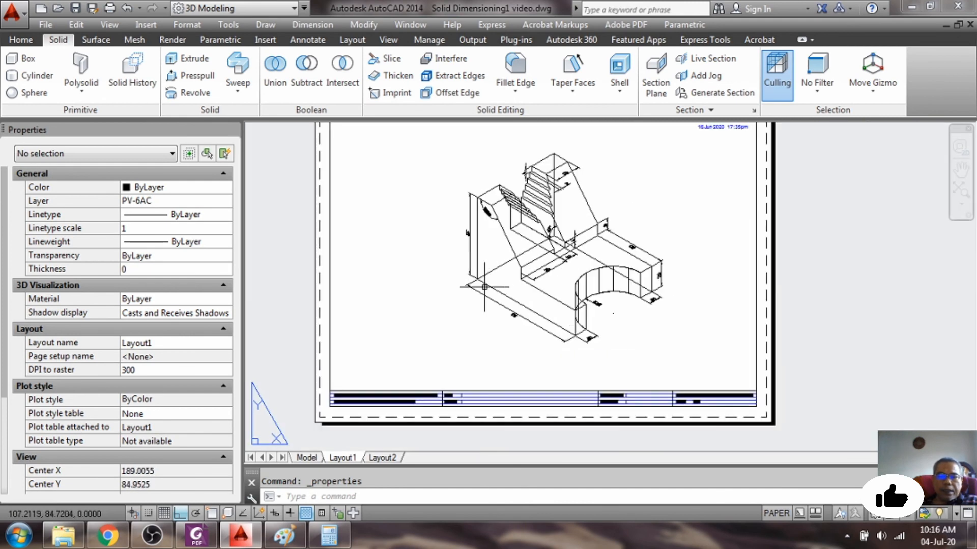
{"action": "scroll", "coordinate": [469, 251], "scroll_direction": "up", "scroll_amount": 2}
{"action": "left_click", "coordinate": [469, 242]}
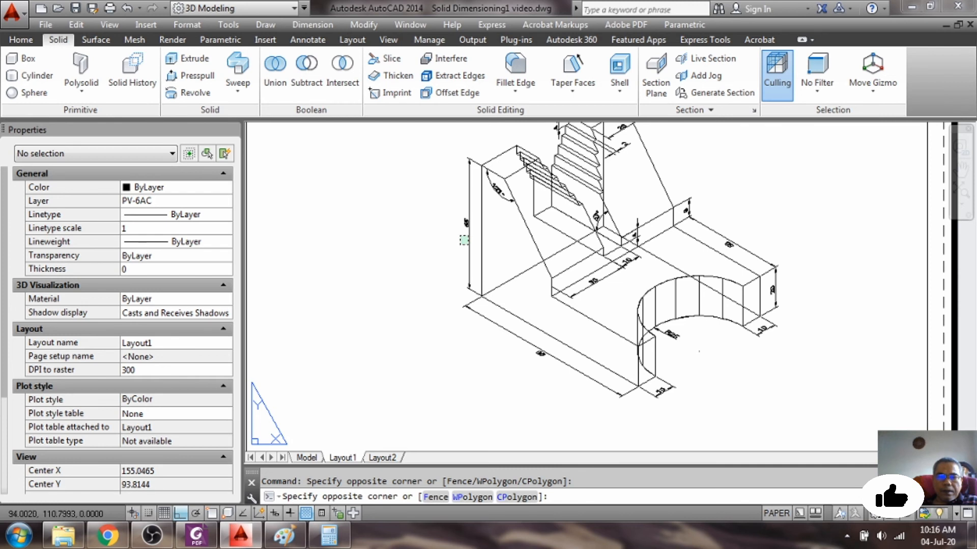
{"action": "scroll", "coordinate": [463, 240], "scroll_direction": "down", "scroll_amount": 4}
{"action": "key", "text": "Escape"}
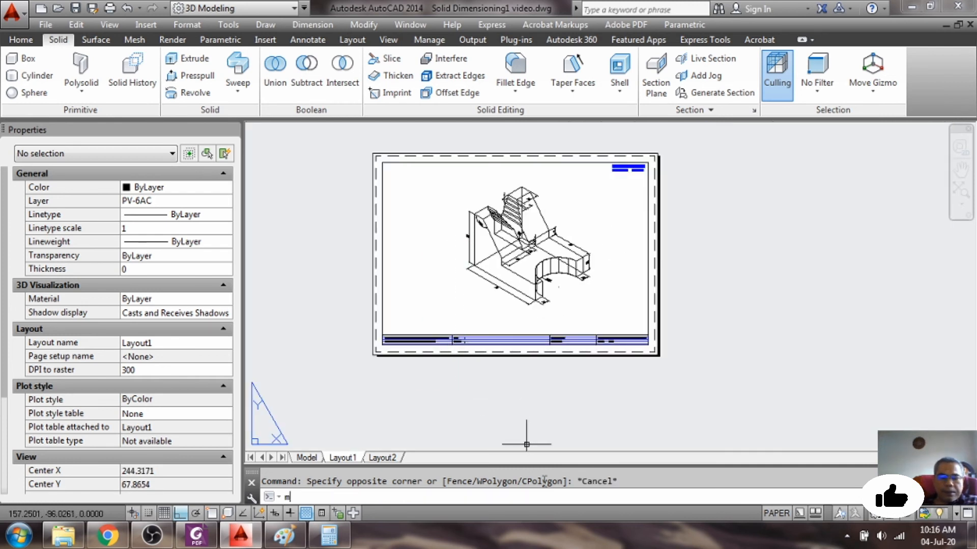
{"action": "type", "text": "ms"}
{"action": "key", "text": "Return"}
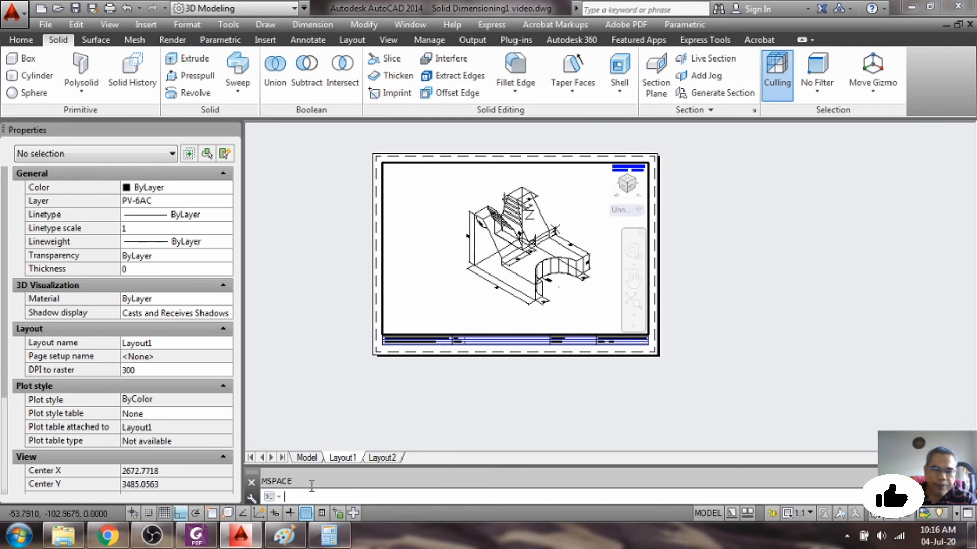
{"action": "type", "text": "ps"}
{"action": "key", "text": "Return"}
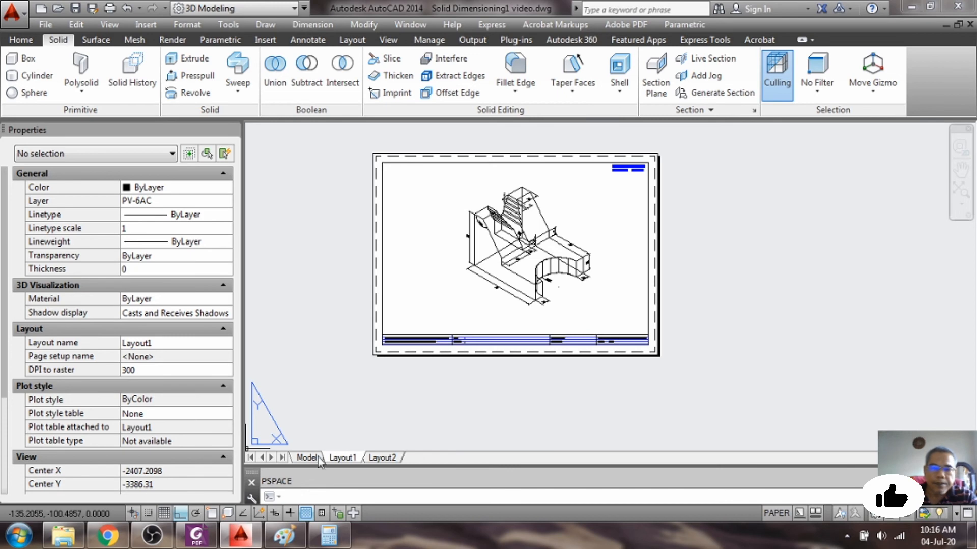
Activate model space inside the Layout1 viewport with the whole bracket and its dimensions in view.
{"action": "scroll", "coordinate": [501, 193], "scroll_direction": "up", "scroll_amount": 4}
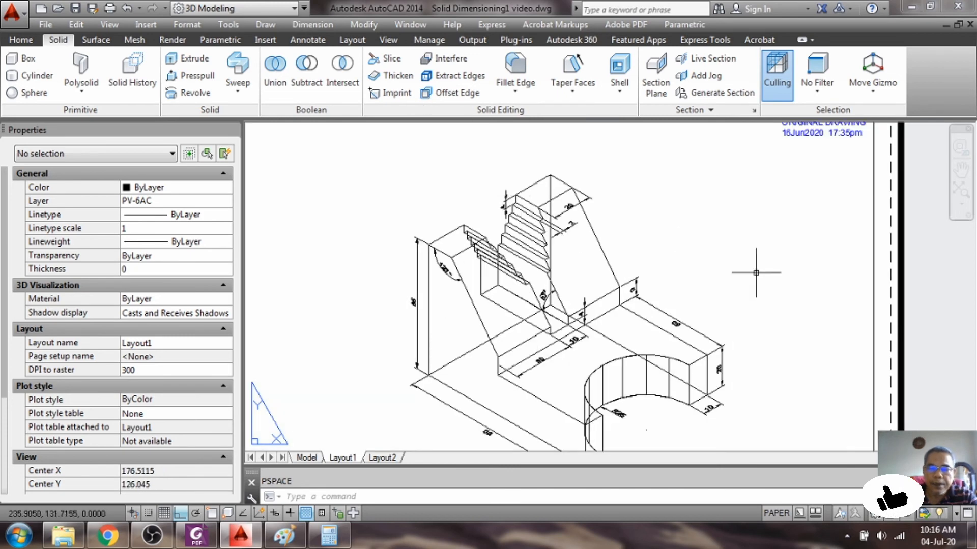
{"action": "left_click", "coordinate": [960, 170]}
{"action": "left_click_drag", "start_coordinate": [804, 326], "coordinate": [809, 286]}
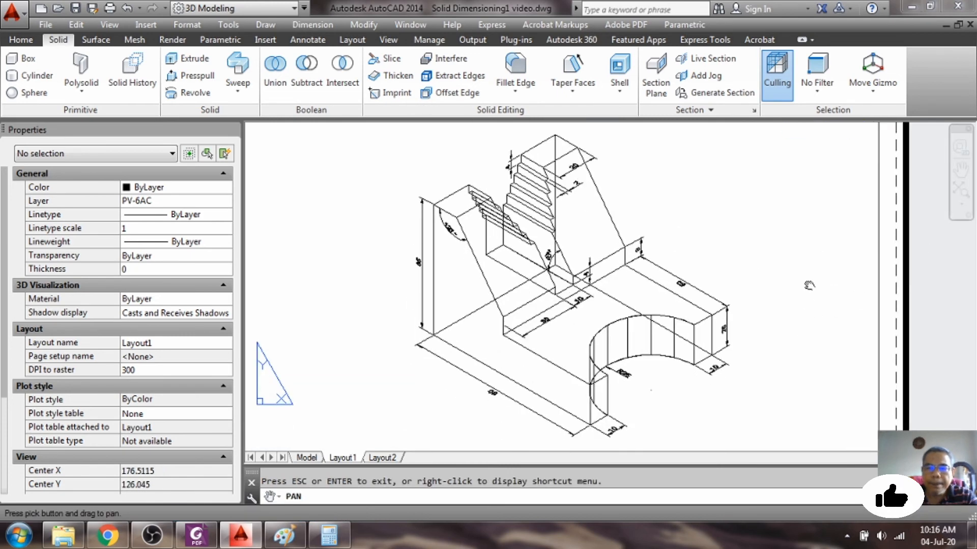
{"action": "key", "text": "Escape"}
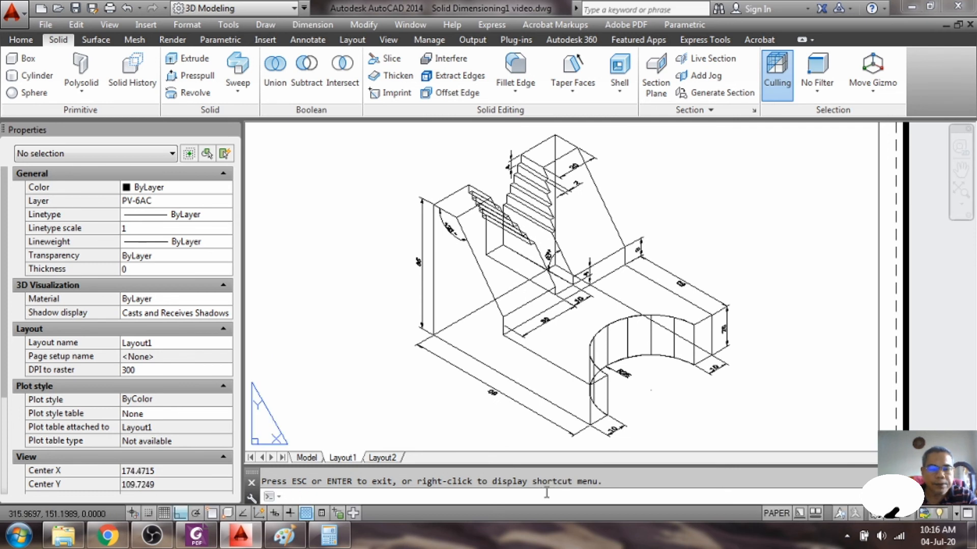
{"action": "type", "text": "ms"}
{"action": "key", "text": "Return"}
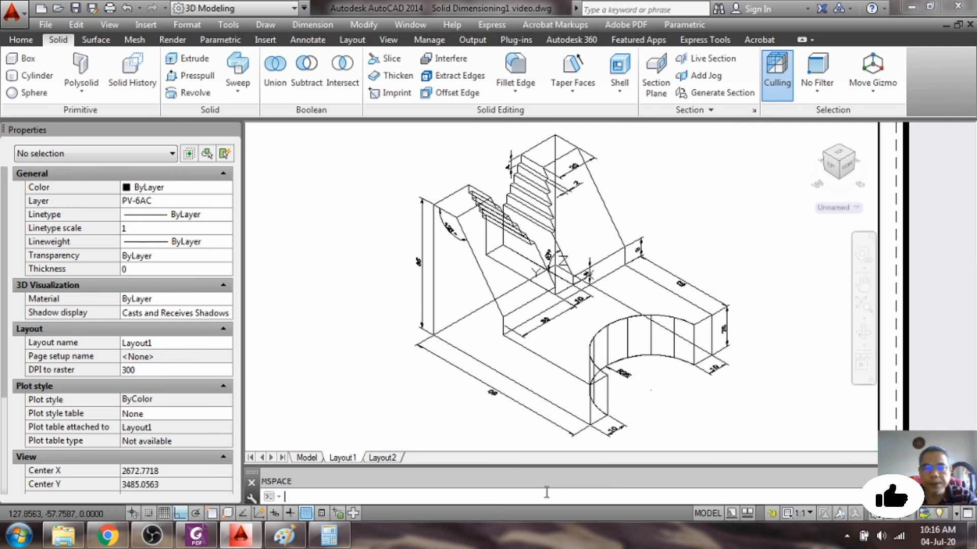
Move all the bracket's dimensions from layer 0 to the Dimension layer in their object properties, and close the properties palette.
{"action": "left_click", "coordinate": [421, 274]}
{"action": "left_click", "coordinate": [450, 229]}
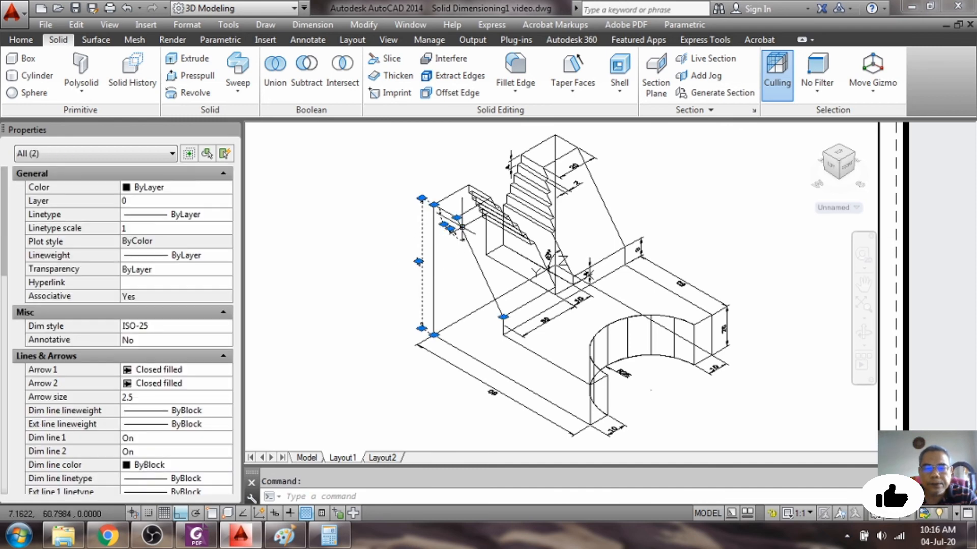
{"action": "left_click", "coordinate": [510, 168]}
{"action": "left_click", "coordinate": [576, 172]}
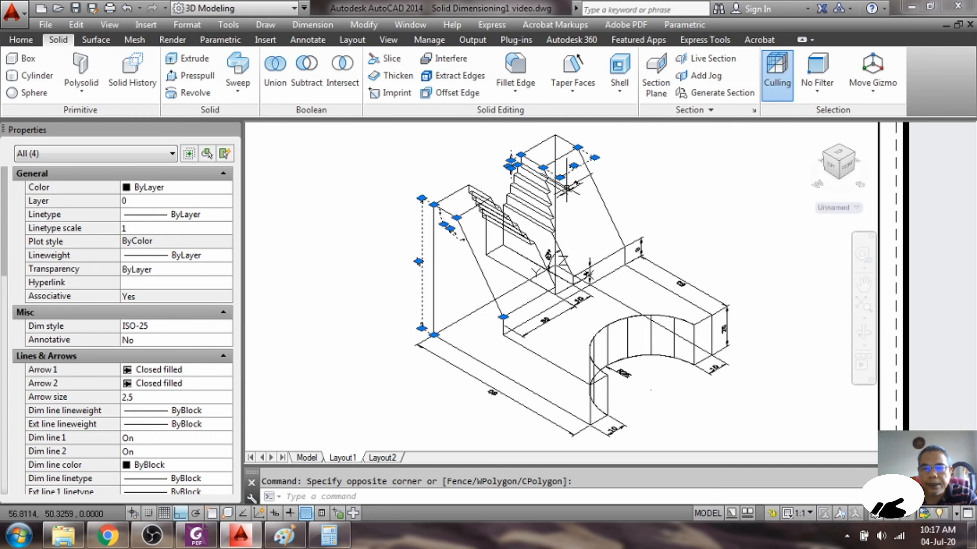
{"action": "left_click", "coordinate": [540, 199]}
{"action": "left_click", "coordinate": [562, 260]}
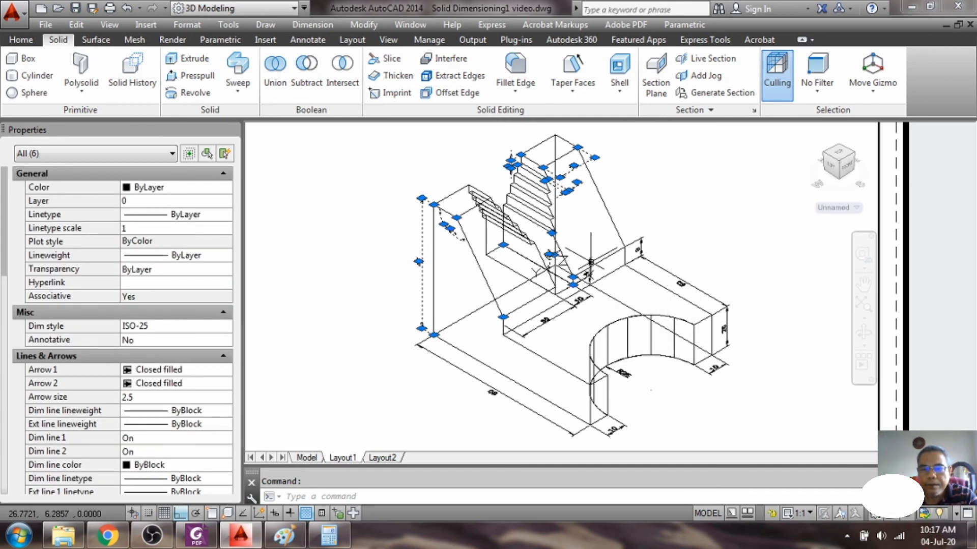
{"action": "left_click", "coordinate": [589, 272]}
{"action": "left_click", "coordinate": [642, 246]}
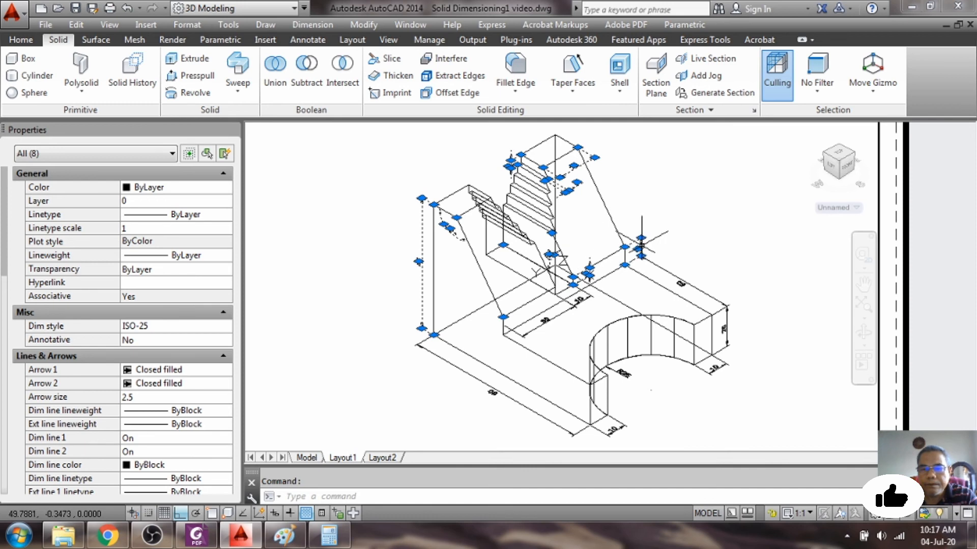
{"action": "left_click", "coordinate": [658, 266]}
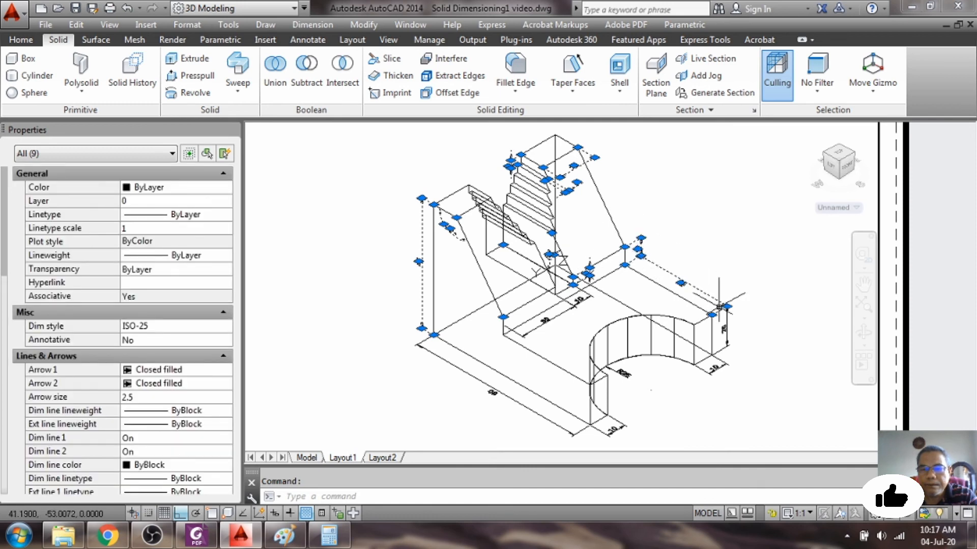
{"action": "left_click", "coordinate": [727, 331]}
{"action": "left_click", "coordinate": [713, 366]}
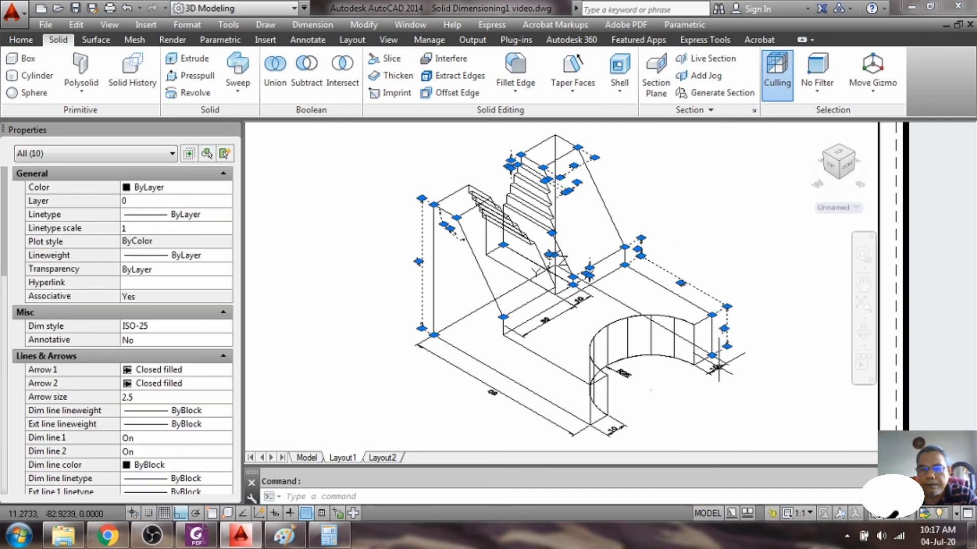
{"action": "left_click", "coordinate": [618, 372]}
{"action": "left_click", "coordinate": [590, 437]}
{"action": "left_click", "coordinate": [616, 430]}
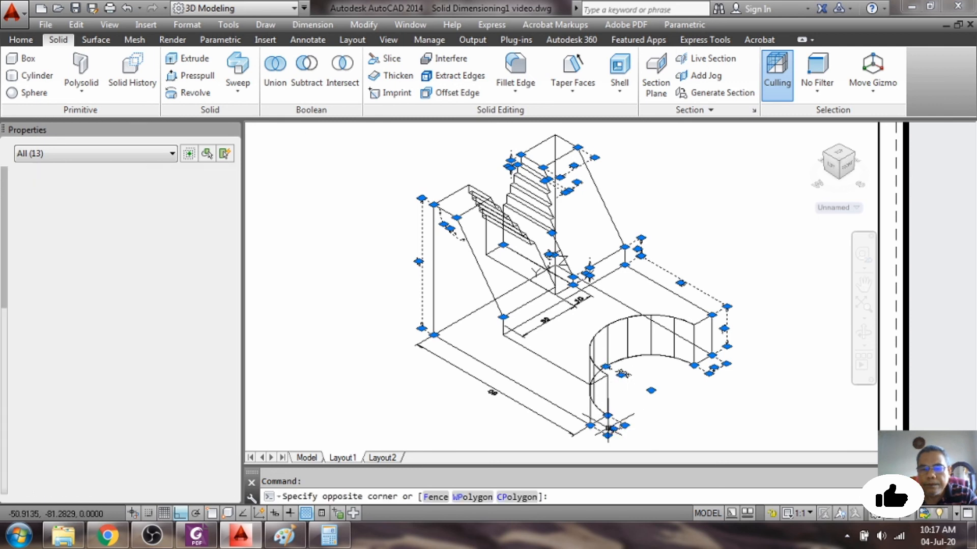
{"action": "left_click", "coordinate": [514, 400]}
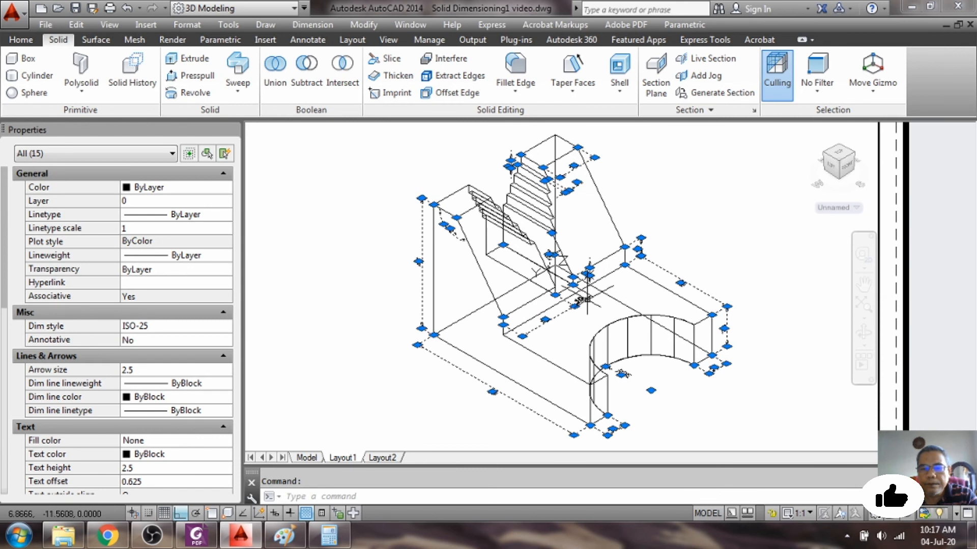
{"action": "left_click", "coordinate": [585, 292]}
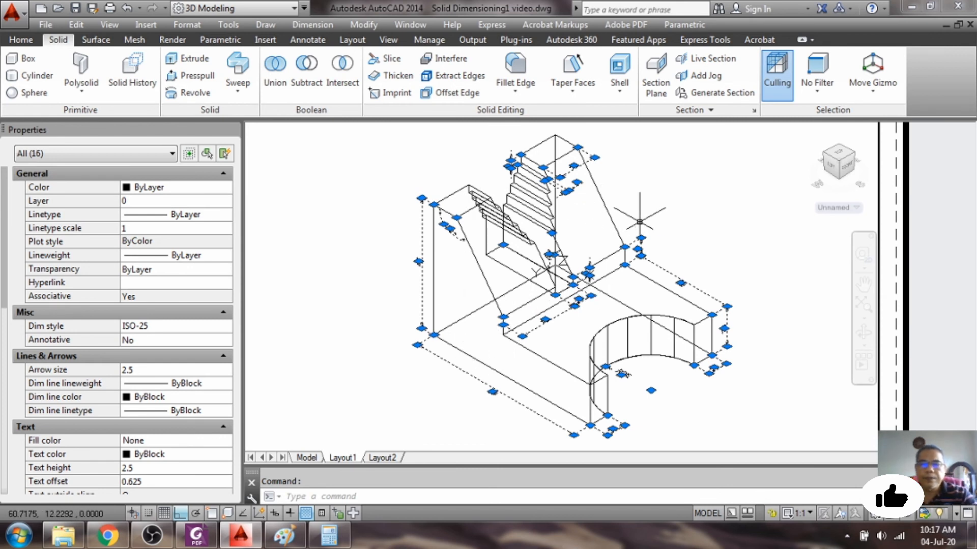
{"action": "left_click", "coordinate": [148, 202]}
{"action": "left_click", "coordinate": [151, 201]}
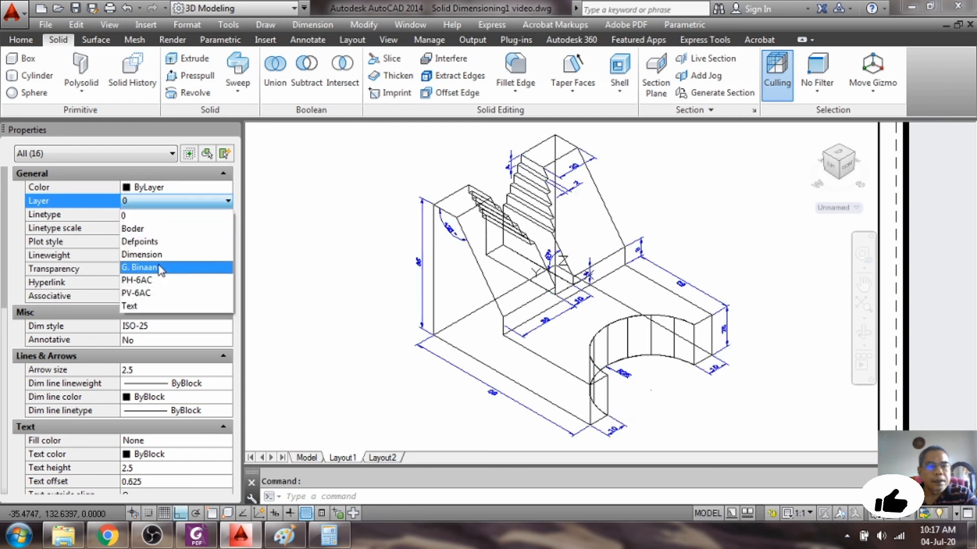
{"action": "left_click", "coordinate": [145, 254]}
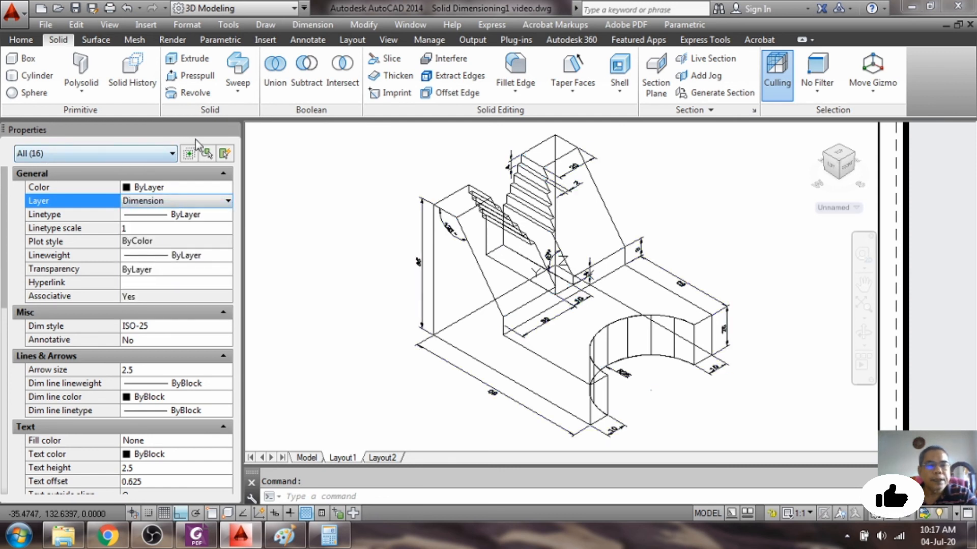
{"action": "left_click", "coordinate": [233, 131]}
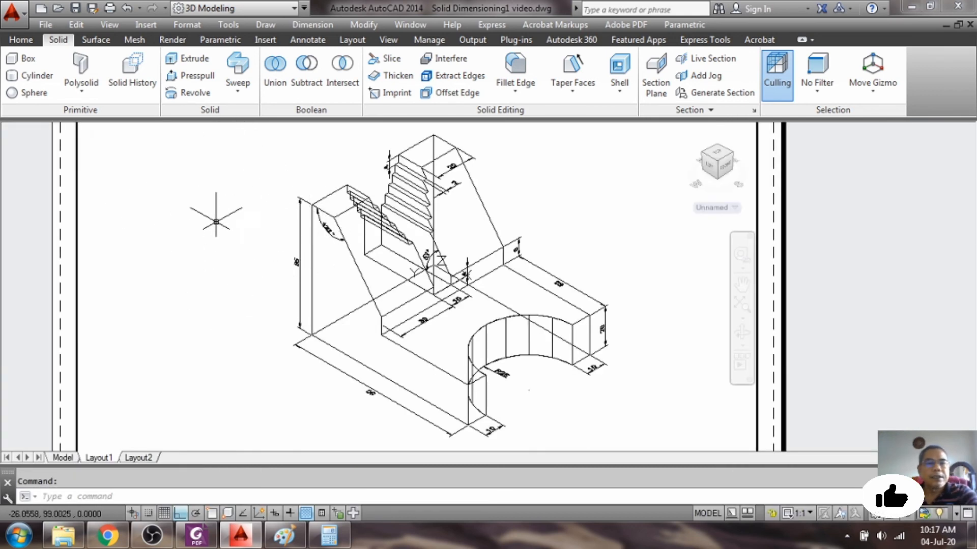
Freeze layer 0 and close the layer manager to check the bracket's profile and dimensions.
{"action": "left_click", "coordinate": [206, 25]}
{"action": "left_click", "coordinate": [198, 39]}
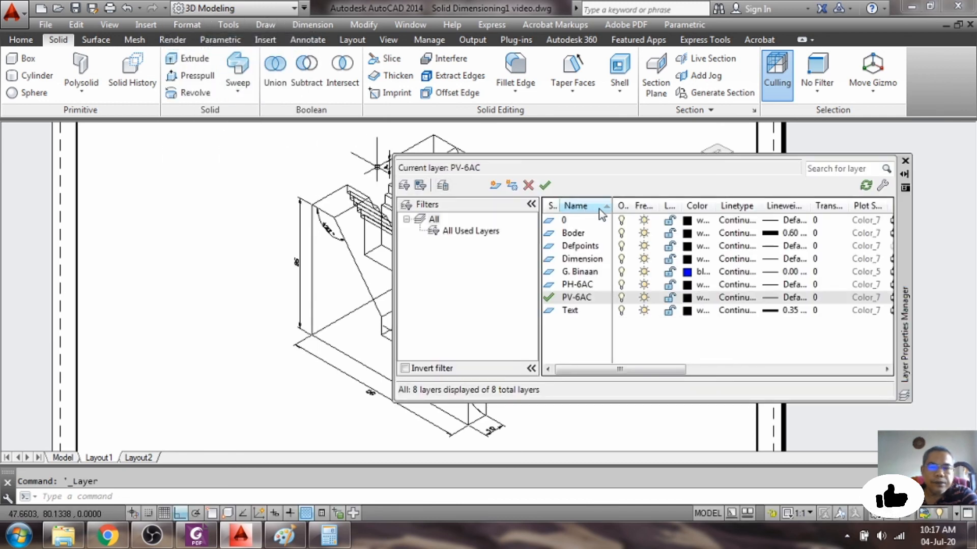
{"action": "left_click", "coordinate": [644, 221]}
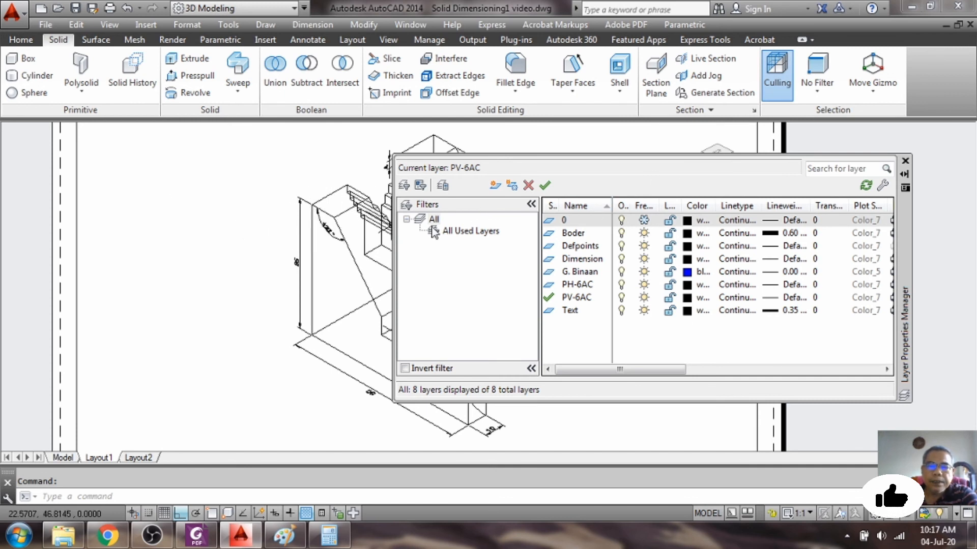
{"action": "left_click", "coordinate": [717, 221]}
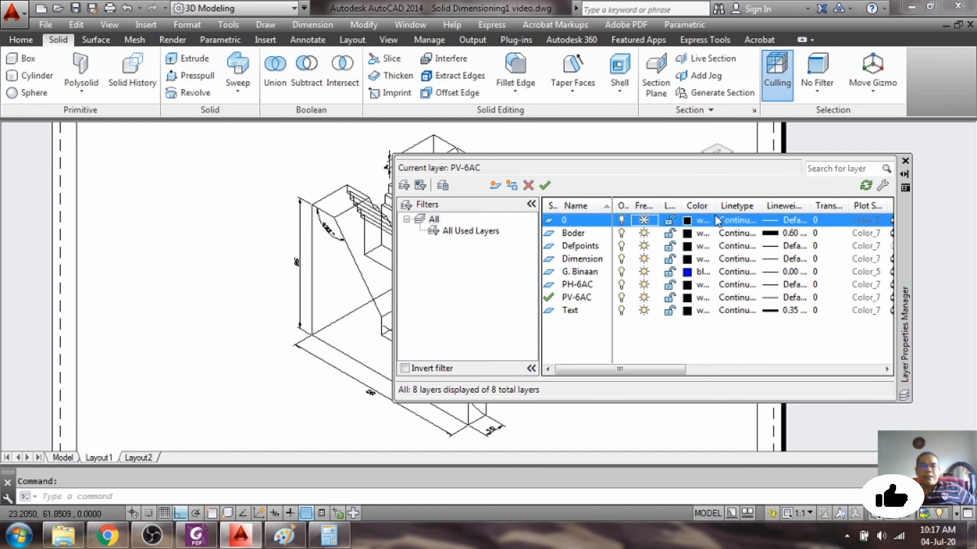
{"action": "left_click", "coordinate": [905, 161]}
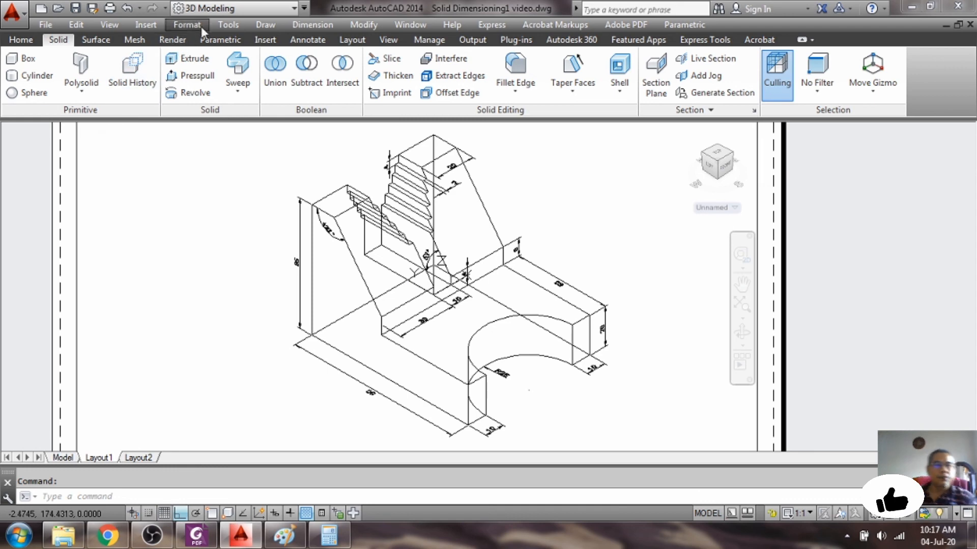
Reopen the layer manager and place it clear of the front half of the bracket.
{"action": "left_click", "coordinate": [265, 24]}
{"action": "mouse_move", "coordinate": [224, 25]}
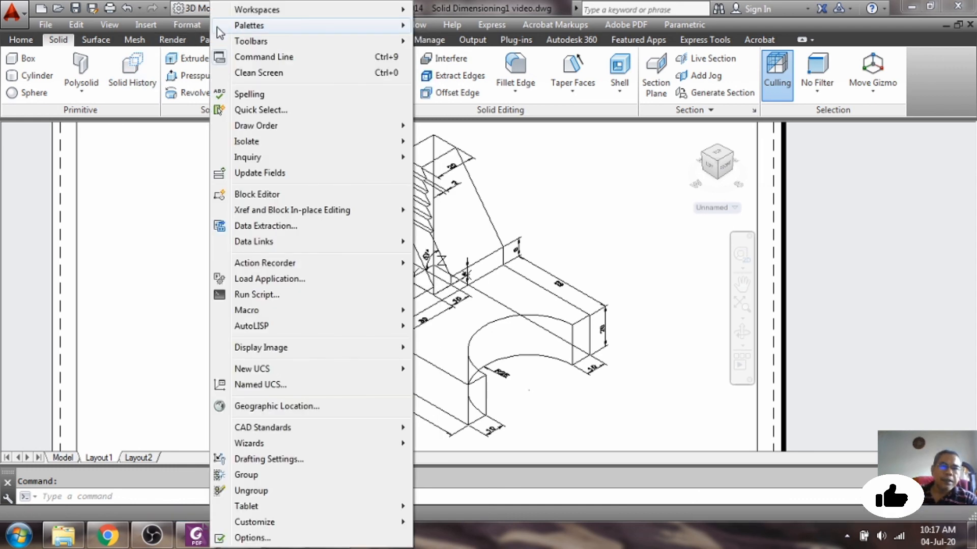
{"action": "mouse_move", "coordinate": [181, 26]}
{"action": "left_click", "coordinate": [195, 42]}
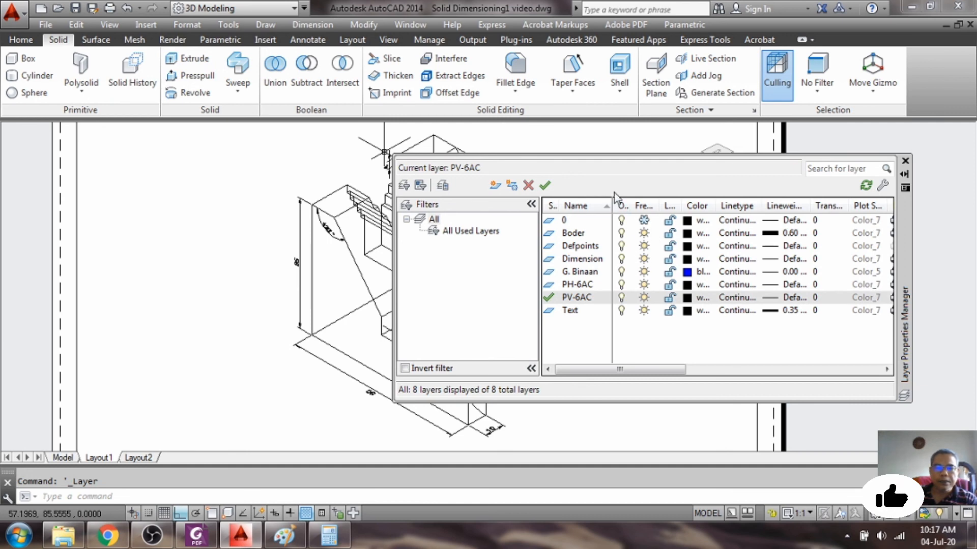
{"action": "mouse_move", "coordinate": [907, 245]}
{"action": "left_mouse_down"}
{"action": "mouse_move", "coordinate": [462, 185]}
{"action": "mouse_move", "coordinate": [430, 163]}
{"action": "mouse_move", "coordinate": [430, 126]}
{"action": "mouse_move", "coordinate": [638, 181]}
{"action": "left_mouse_up"}
{"action": "left_click", "coordinate": [735, 208]}
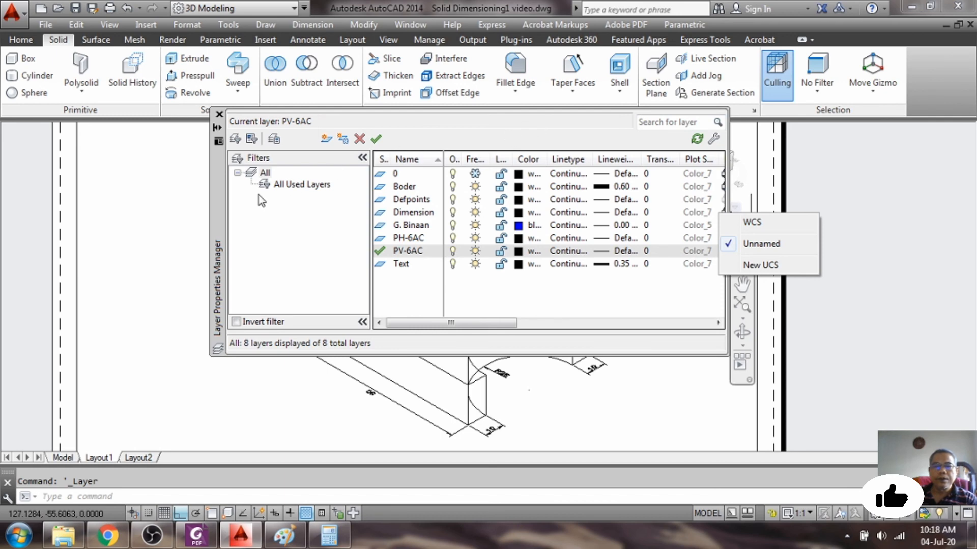
{"action": "left_click_drag", "start_coordinate": [212, 207], "coordinate": [515, 231]}
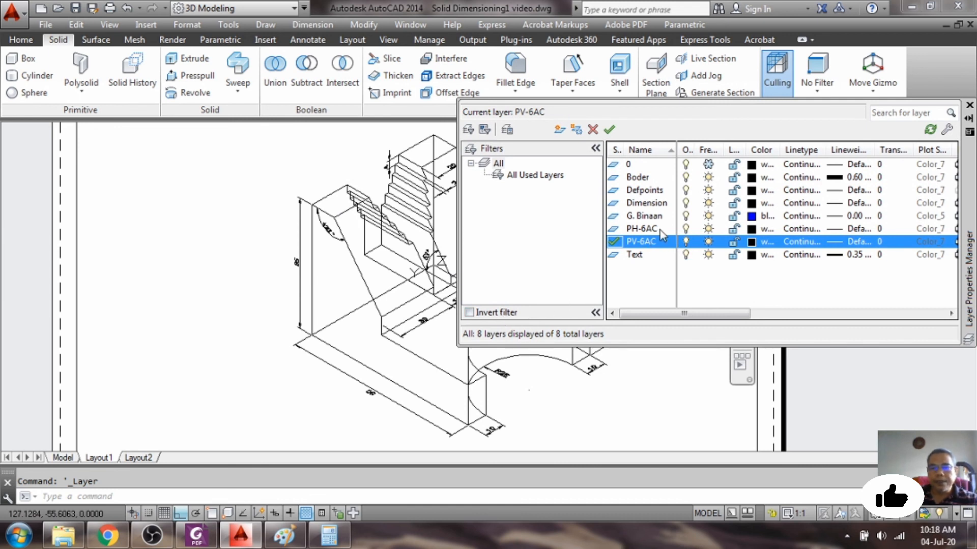
Freeze and thaw layer PH-6AC repeatedly to compare the bracket with and without its hidden lines.
{"action": "left_click", "coordinate": [708, 229]}
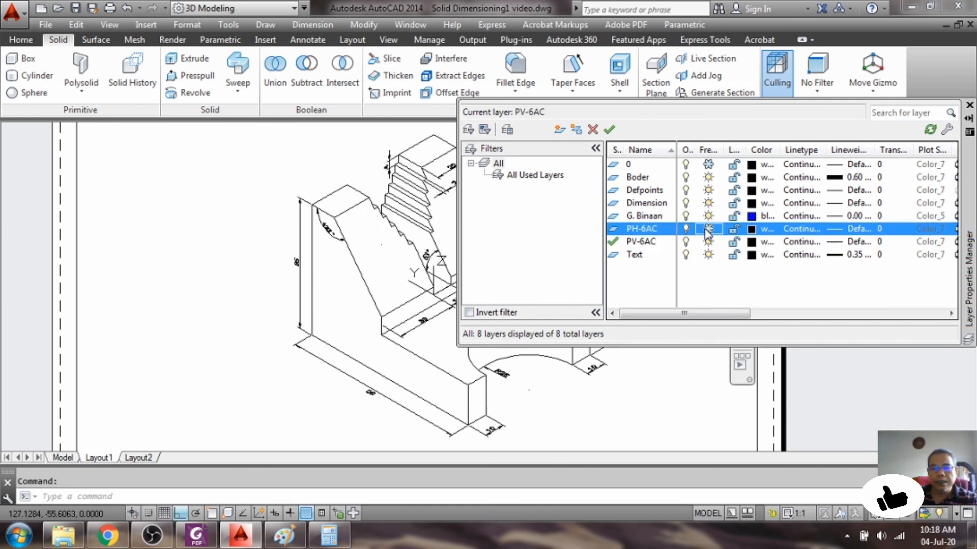
{"action": "left_click", "coordinate": [708, 229]}
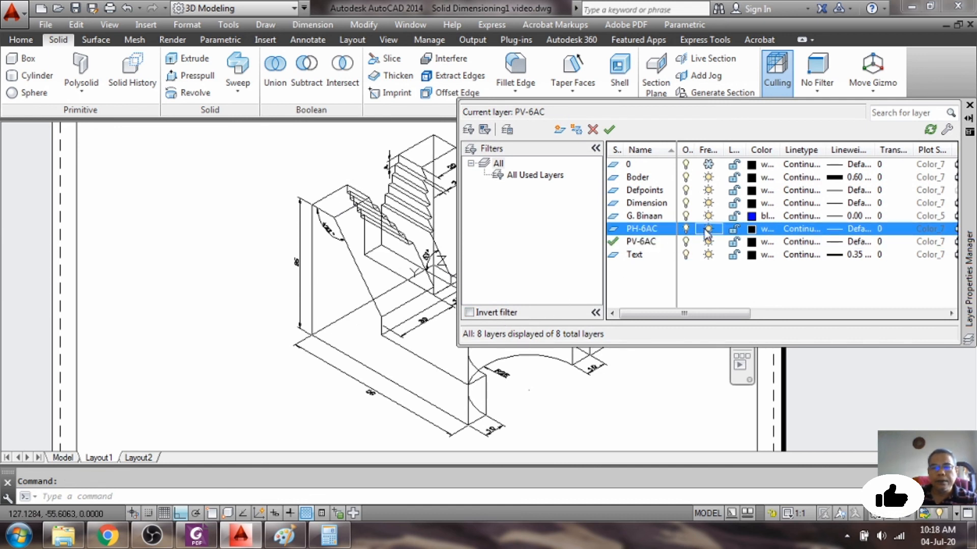
{"action": "left_click", "coordinate": [707, 230]}
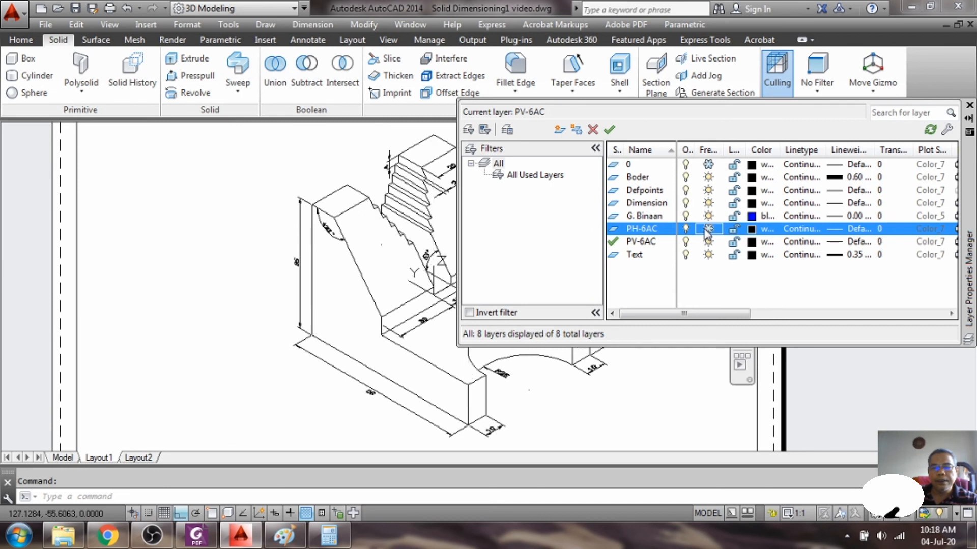
{"action": "left_click", "coordinate": [706, 230]}
{"action": "left_click", "coordinate": [705, 229]}
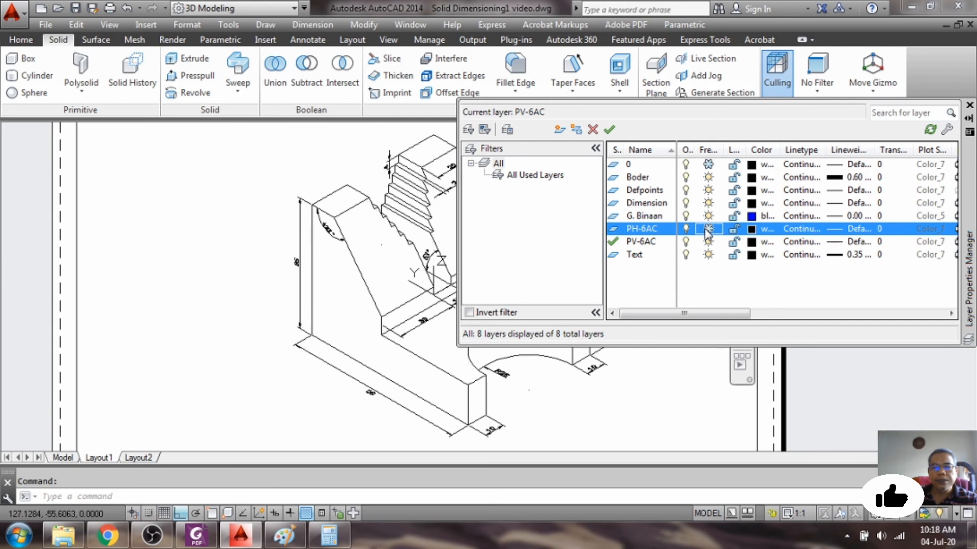
{"action": "left_click", "coordinate": [707, 230]}
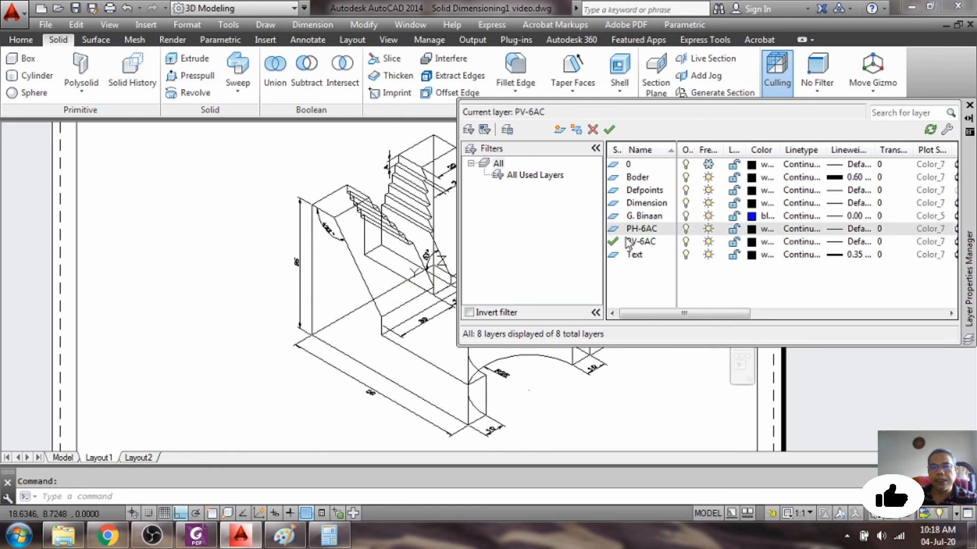
Freeze layer PH-6AC so the bracket's hidden lines stay out of the view, and close the layer manager.
{"action": "left_click", "coordinate": [708, 229]}
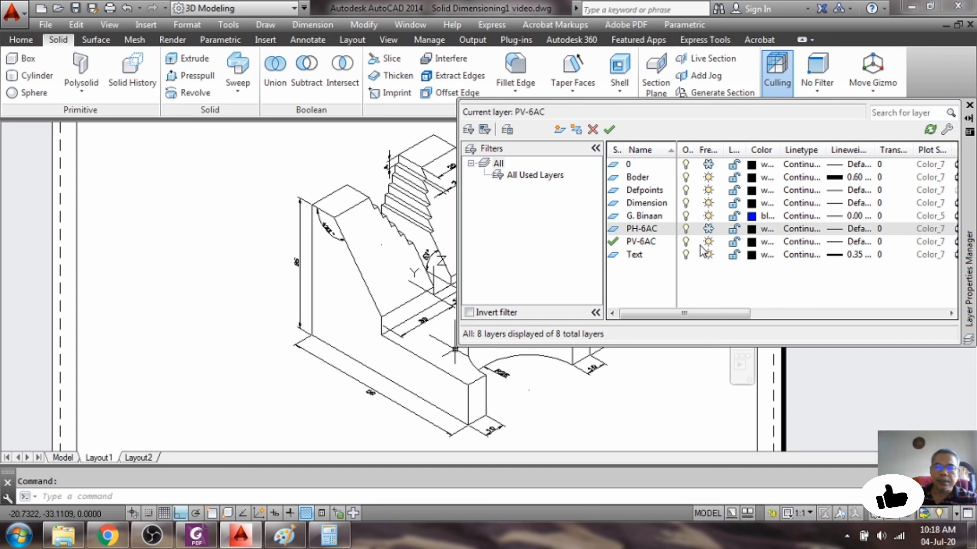
{"action": "left_click", "coordinate": [708, 229]}
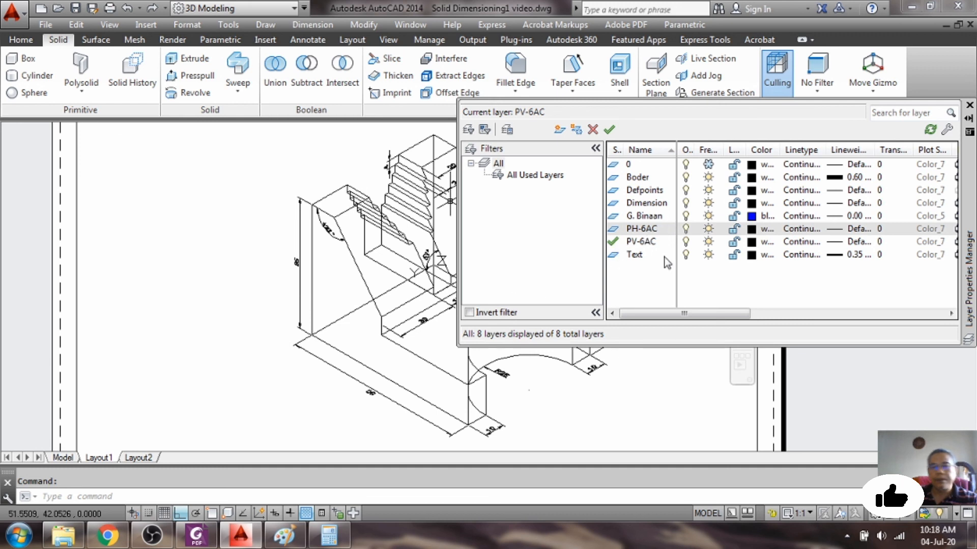
{"action": "left_click", "coordinate": [709, 230]}
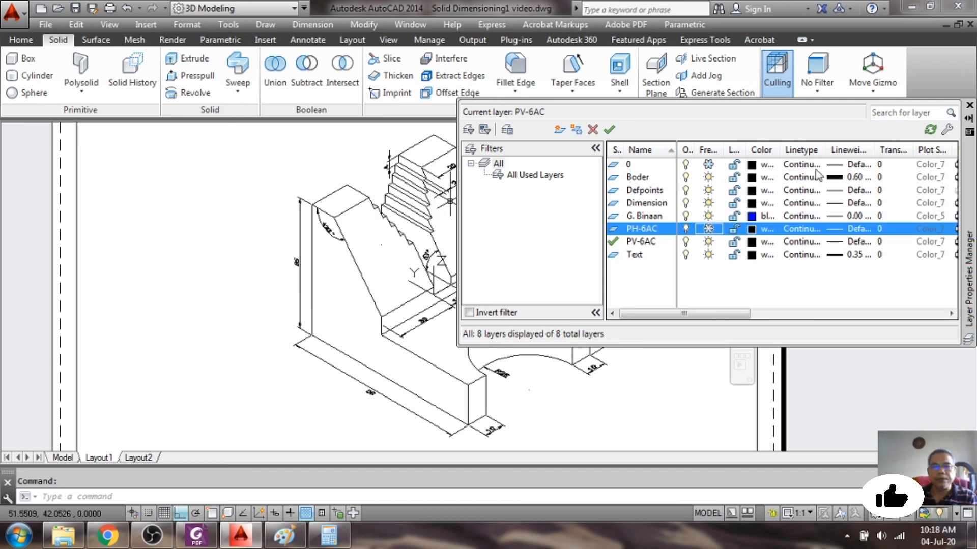
{"action": "left_click", "coordinate": [969, 105]}
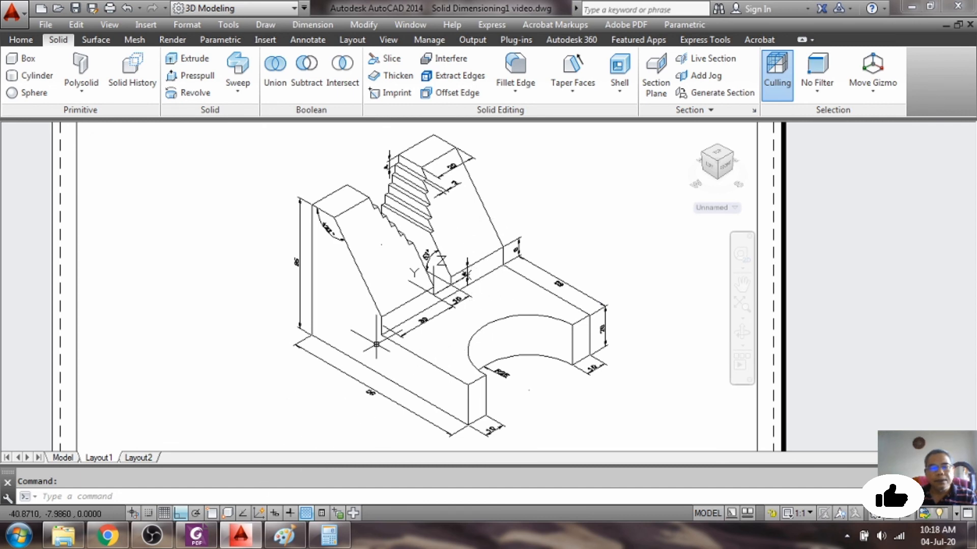
Reset the UCS to World inside the bracket's viewport.
{"action": "scroll", "coordinate": [379, 341], "scroll_direction": "down", "scroll_amount": 2}
{"action": "scroll", "coordinate": [376, 356], "scroll_direction": "up", "scroll_amount": 2}
{"action": "scroll", "coordinate": [384, 372], "scroll_direction": "down", "scroll_amount": 4}
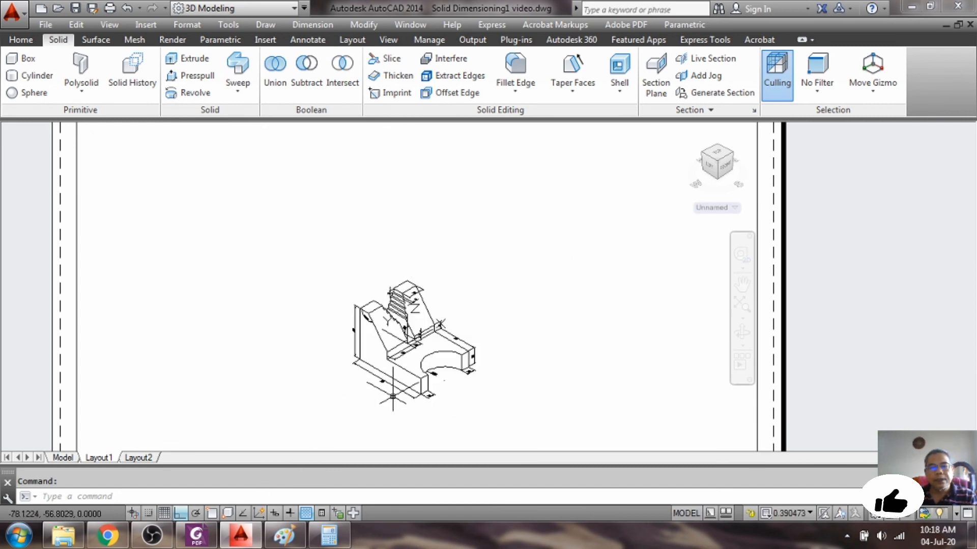
{"action": "scroll", "coordinate": [396, 393], "scroll_direction": "up", "scroll_amount": 2}
{"action": "scroll", "coordinate": [396, 392], "scroll_direction": "up", "scroll_amount": 2}
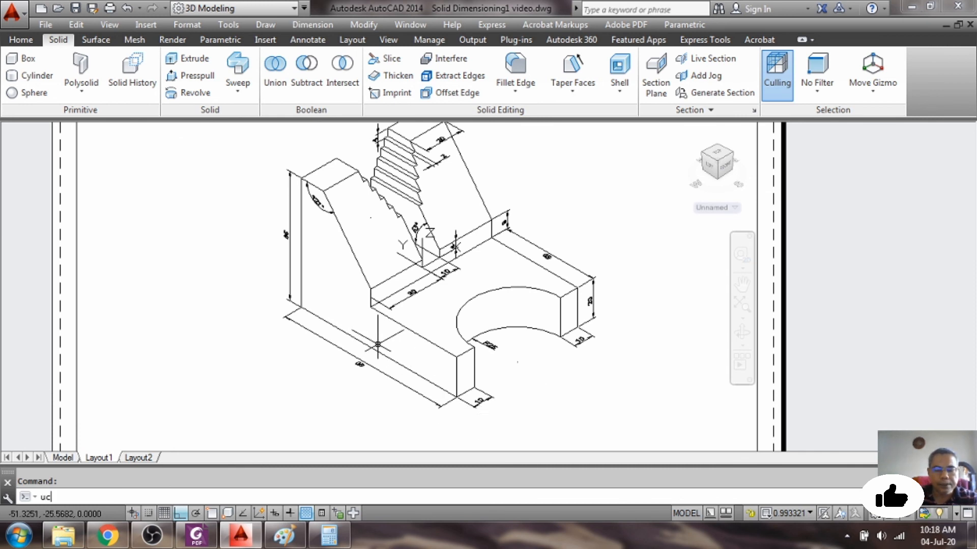
{"action": "type", "text": "s"}
{"action": "key", "text": "Return"}
{"action": "type", "text": "w"}
{"action": "key", "text": "Return"}
{"action": "scroll", "coordinate": [364, 356], "scroll_direction": "down", "scroll_amount": 2}
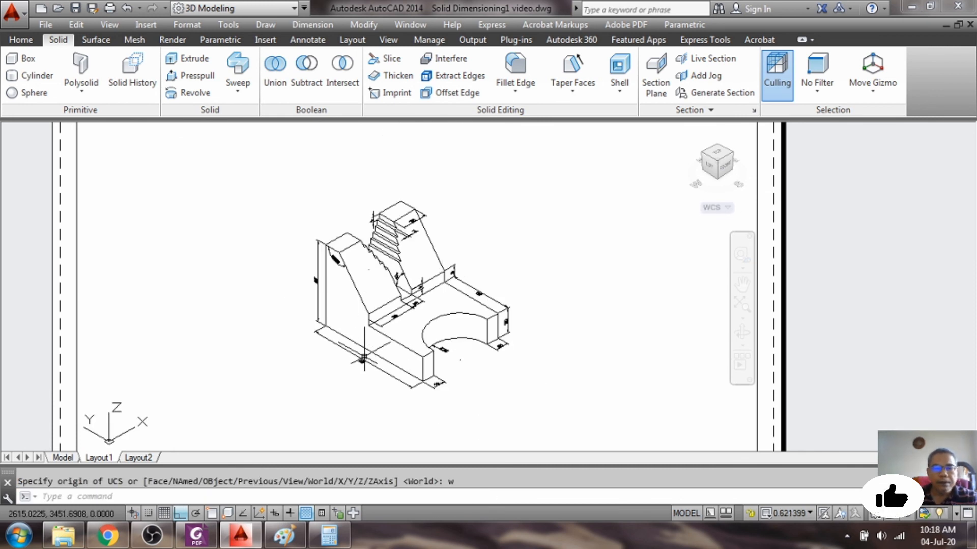
{"action": "scroll", "coordinate": [365, 356], "scroll_direction": "up", "scroll_amount": 2}
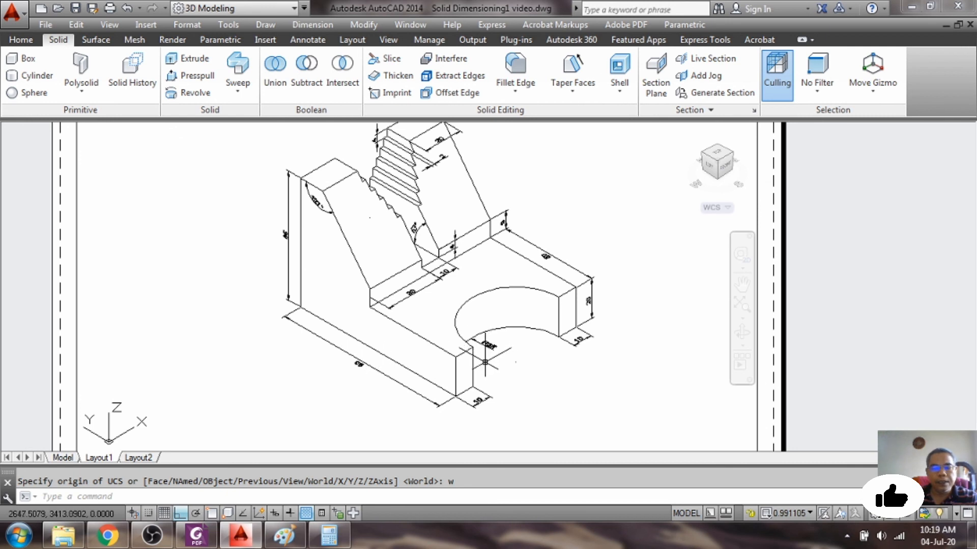
Switch Layout1 to paper space and bring the whole sheet with its title block into view.
{"action": "type", "text": "ps"}
{"action": "key", "text": "Return"}
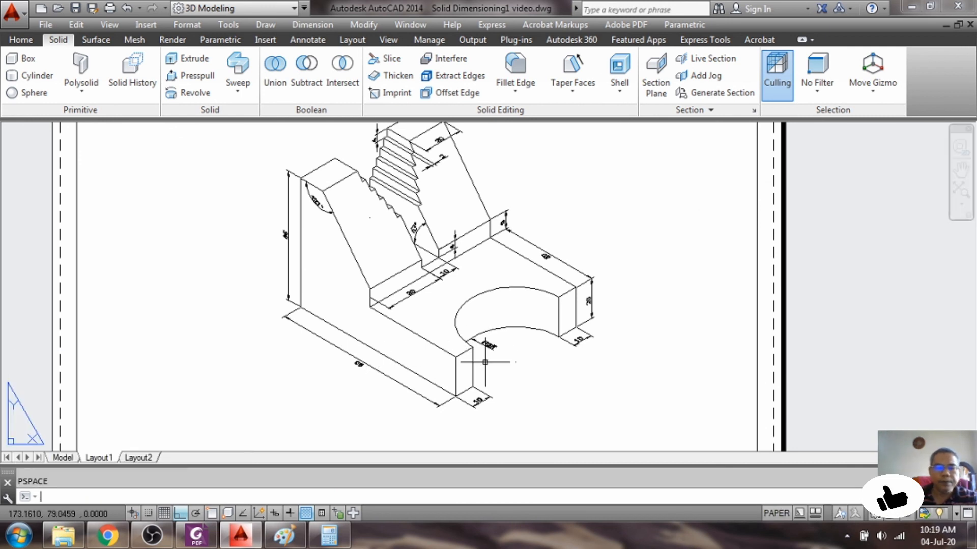
{"action": "scroll", "coordinate": [497, 338], "scroll_direction": "down", "scroll_amount": 5}
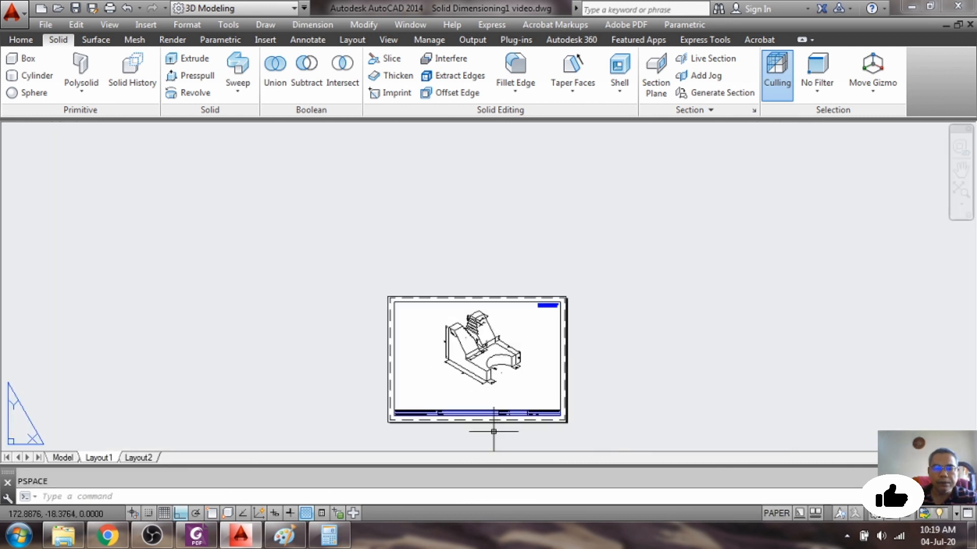
{"action": "scroll", "coordinate": [493, 429], "scroll_direction": "up", "scroll_amount": 2}
{"action": "scroll", "coordinate": [494, 431], "scroll_direction": "up", "scroll_amount": 2}
{"action": "scroll", "coordinate": [493, 432], "scroll_direction": "down", "scroll_amount": 2}
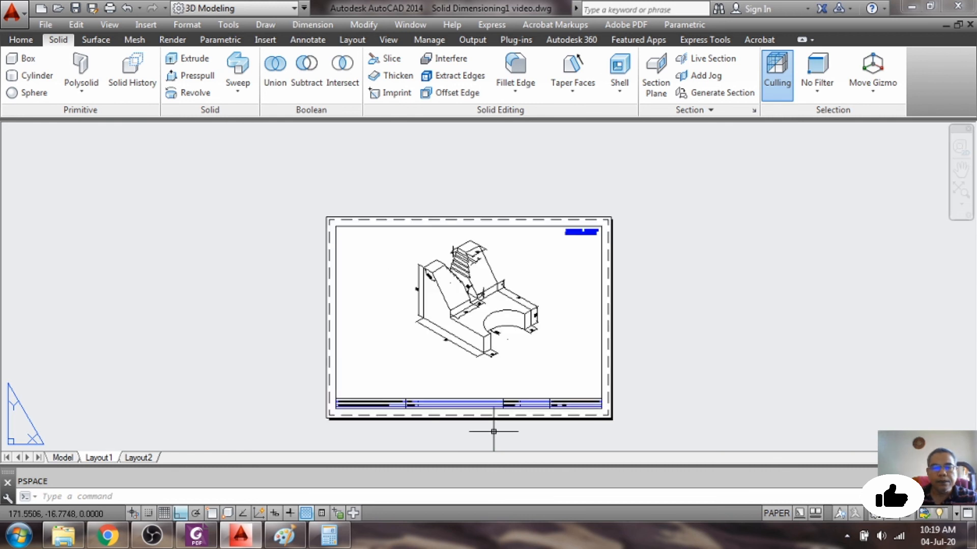
{"action": "scroll", "coordinate": [493, 431], "scroll_direction": "up", "scroll_amount": 2}
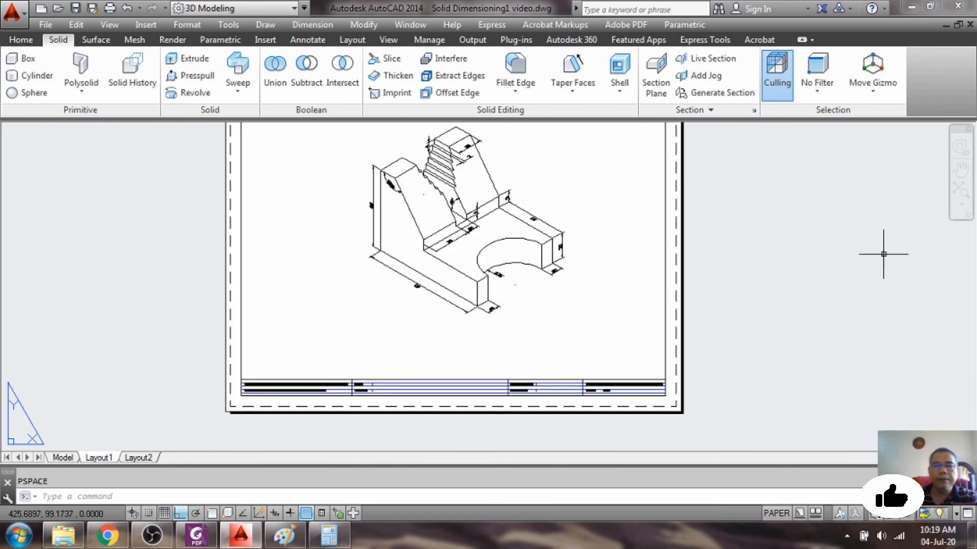
{"action": "left_click", "coordinate": [961, 169]}
{"action": "mouse_move", "coordinate": [854, 202]}
{"action": "left_mouse_down"}
{"action": "mouse_move", "coordinate": [850, 226]}
{"action": "mouse_move", "coordinate": [860, 231]}
{"action": "left_mouse_up"}
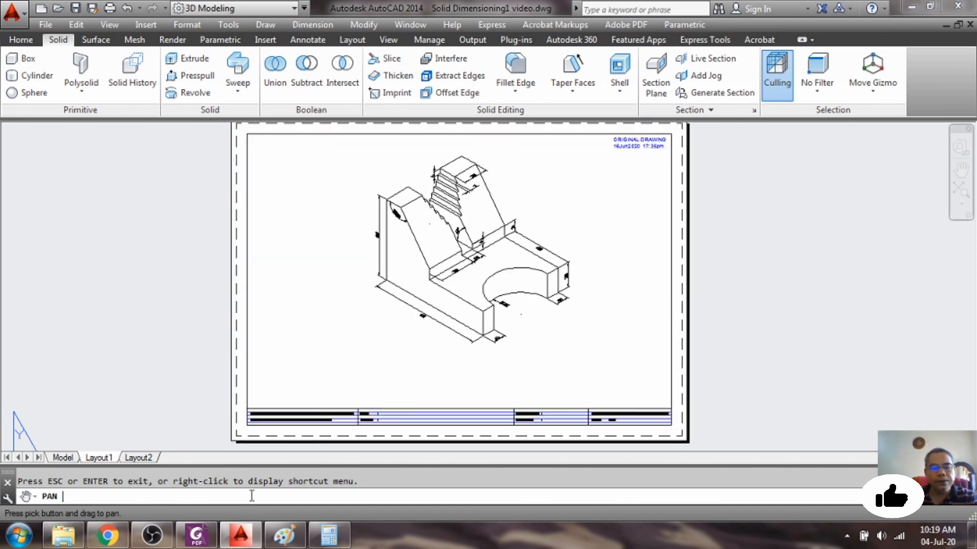
{"action": "key", "text": "Escape"}
Return to model space and zoom the bracket's viewport to a scale of 1/1xp.
{"action": "type", "text": "ms"}
{"action": "key", "text": "Return"}
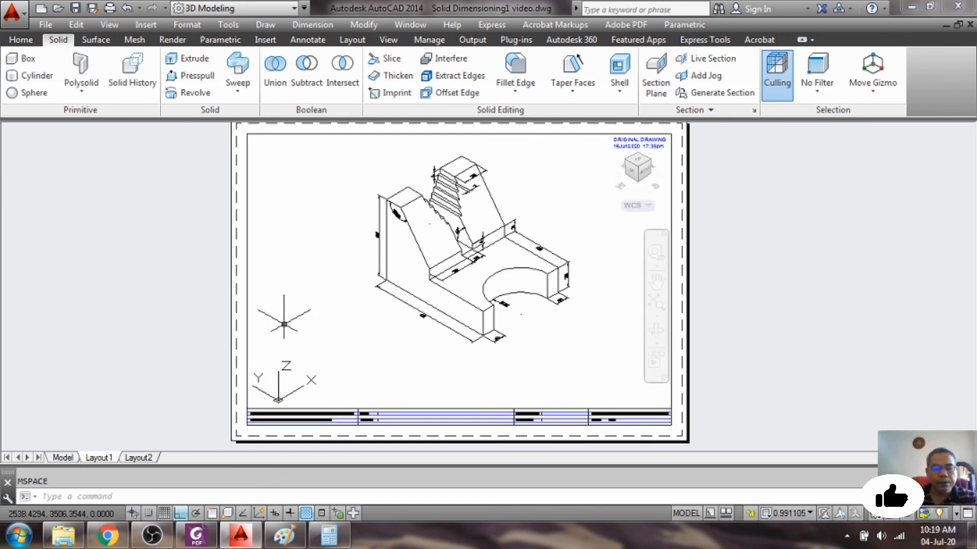
{"action": "type", "text": "z"}
{"action": "key", "text": "Return"}
{"action": "type", "text": "s"}
{"action": "key", "text": "Return"}
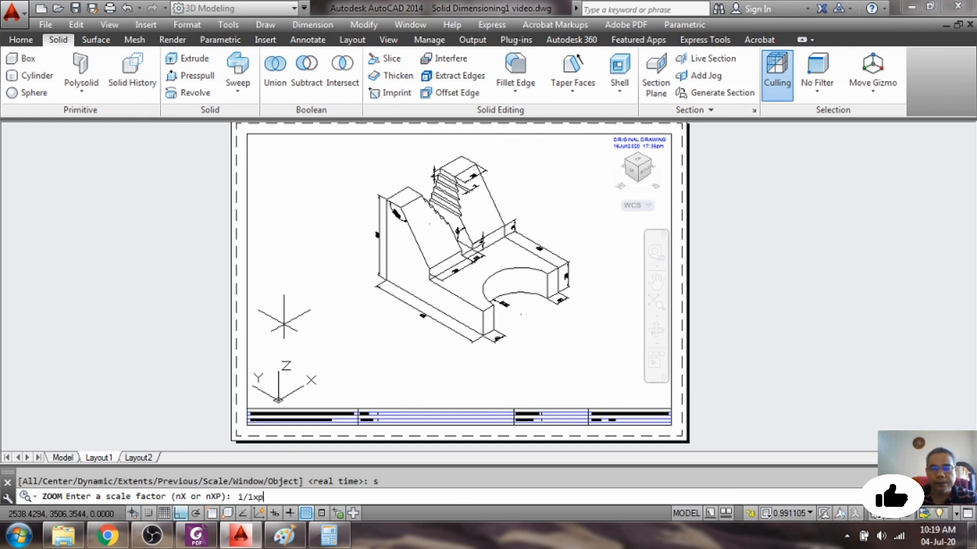
{"action": "type", "text": "1/1xp"}
{"action": "key", "text": "Return"}
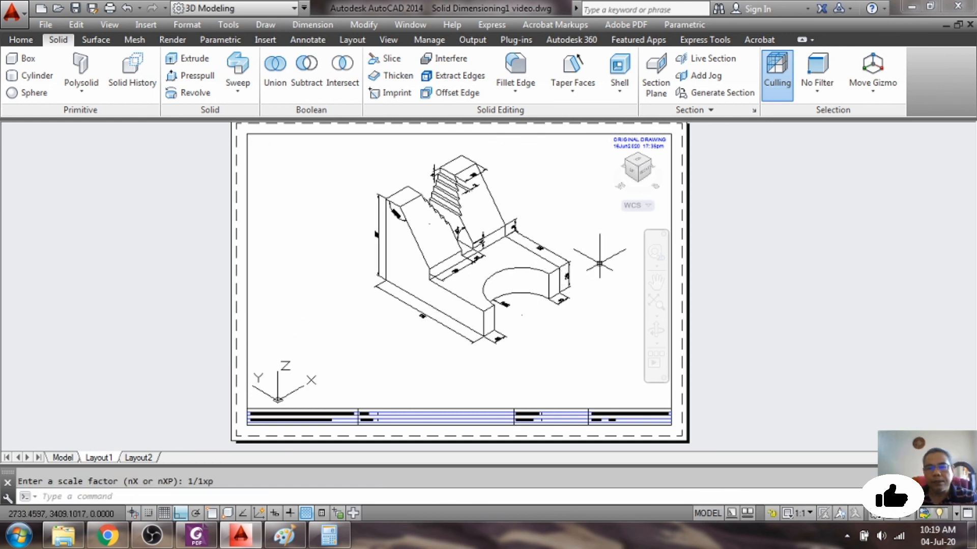
Pan the bracket slightly lower to centre it within the sheet's border, and switch to paper space.
{"action": "key", "text": "Return"}
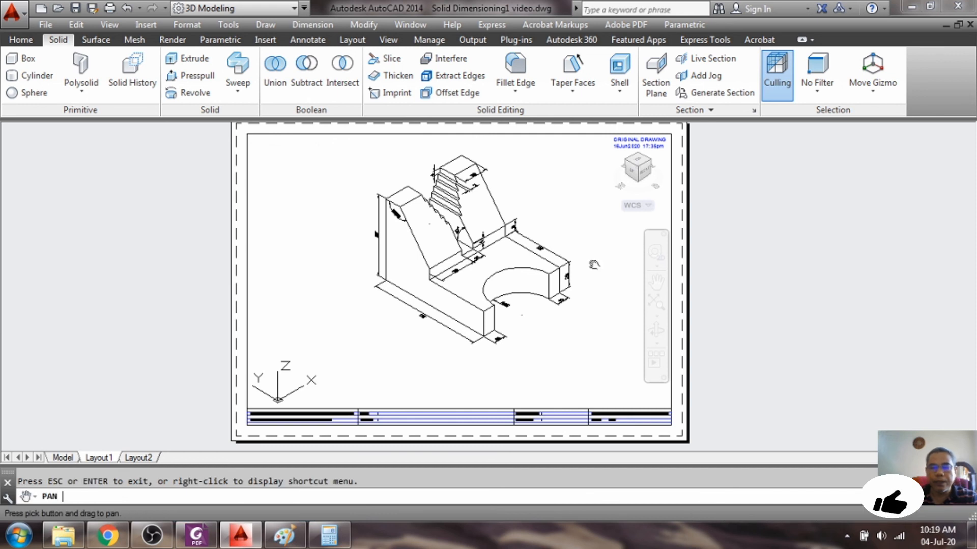
{"action": "left_click_drag", "start_coordinate": [552, 214], "coordinate": [544, 238]}
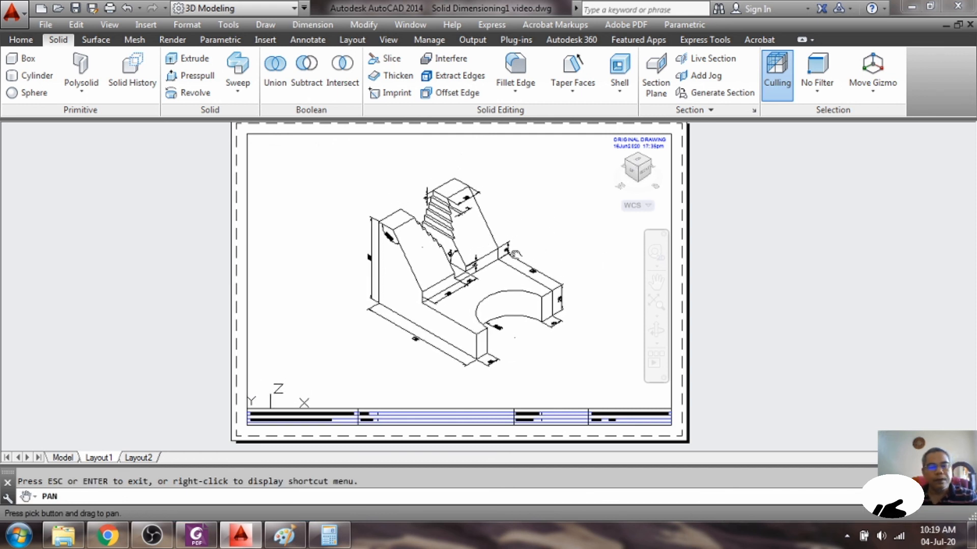
{"action": "key", "text": "Escape"}
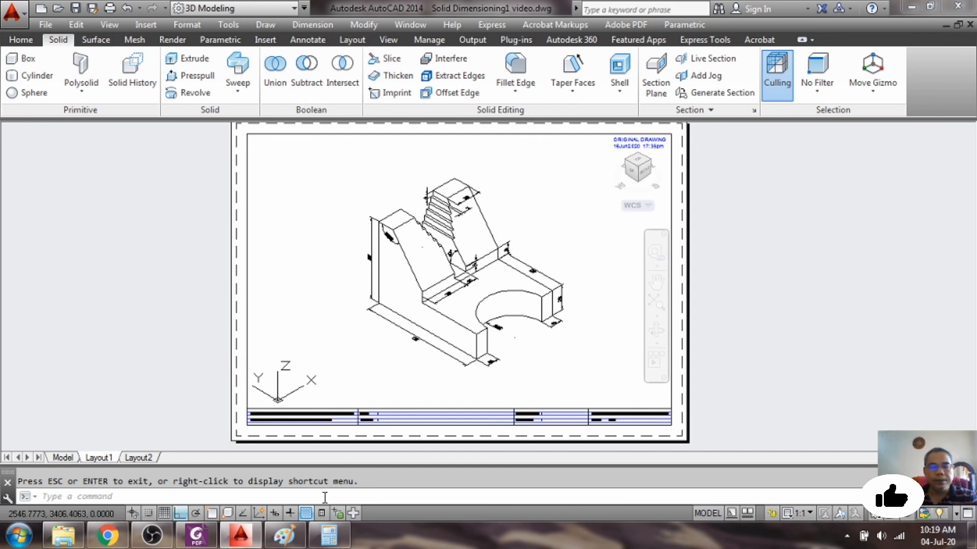
{"action": "type", "text": "p"}
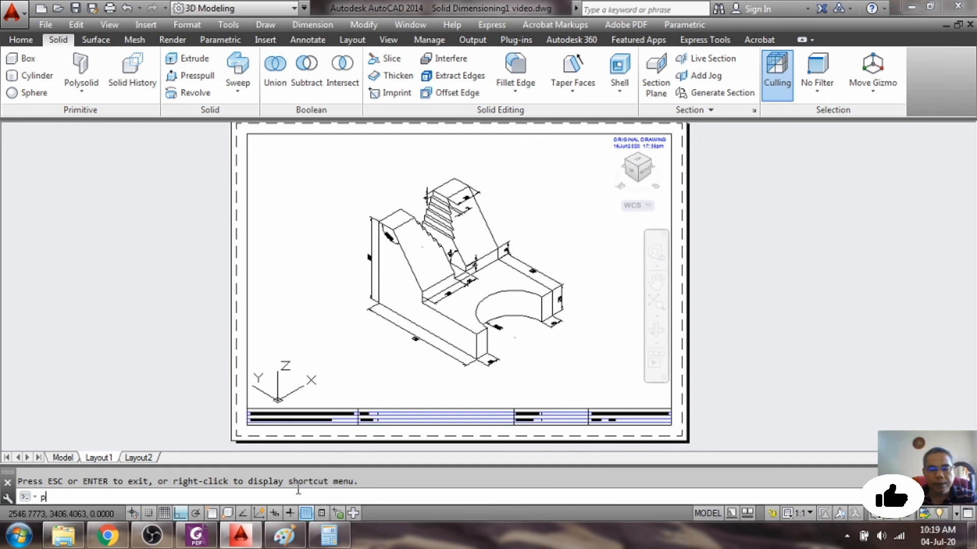
{"action": "type", "text": "s"}
{"action": "key", "text": "Return"}
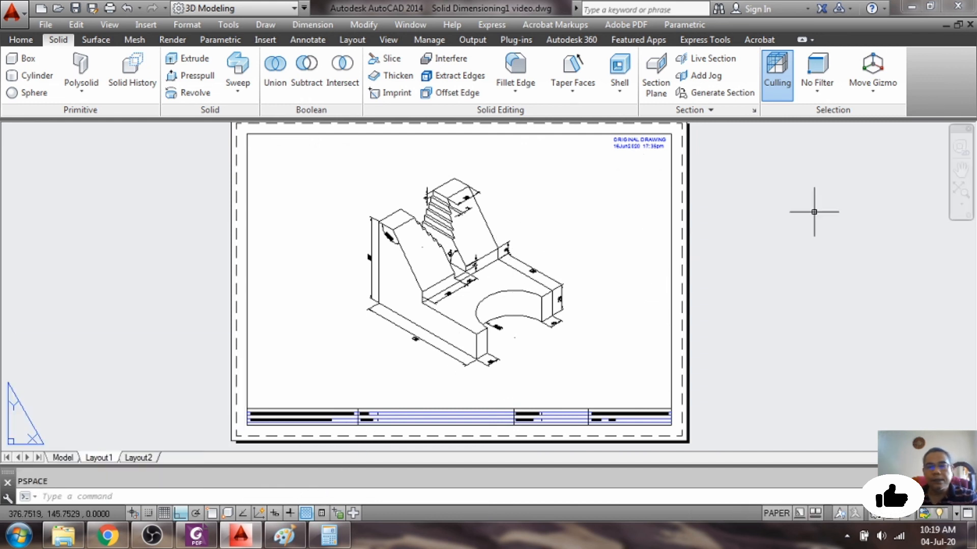
{"action": "left_click", "coordinate": [929, 6]}
{"action": "left_click", "coordinate": [927, 8]}
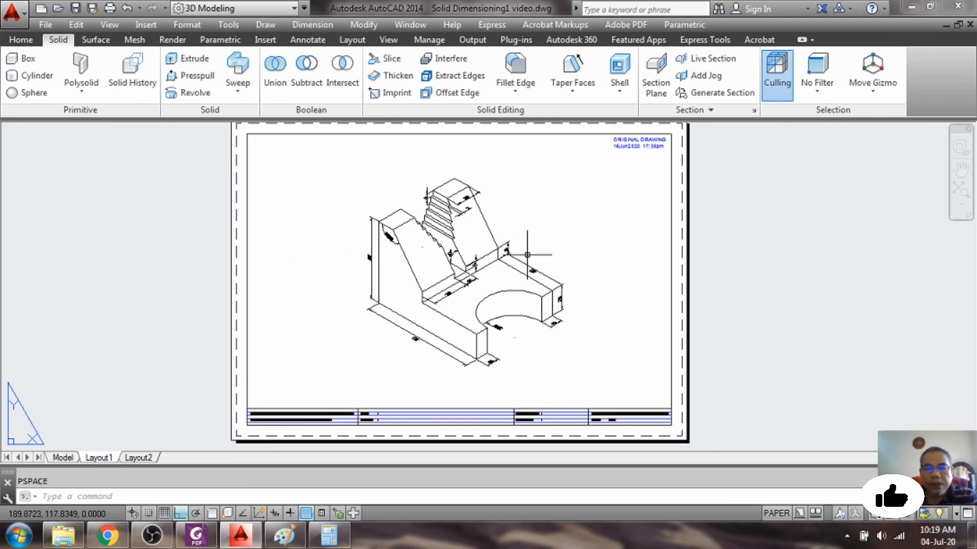
In model space, set the lineweight of layer PV-6AC to 0.50 mm and close the layer manager.
{"action": "scroll", "coordinate": [528, 257], "scroll_direction": "up", "scroll_amount": 2}
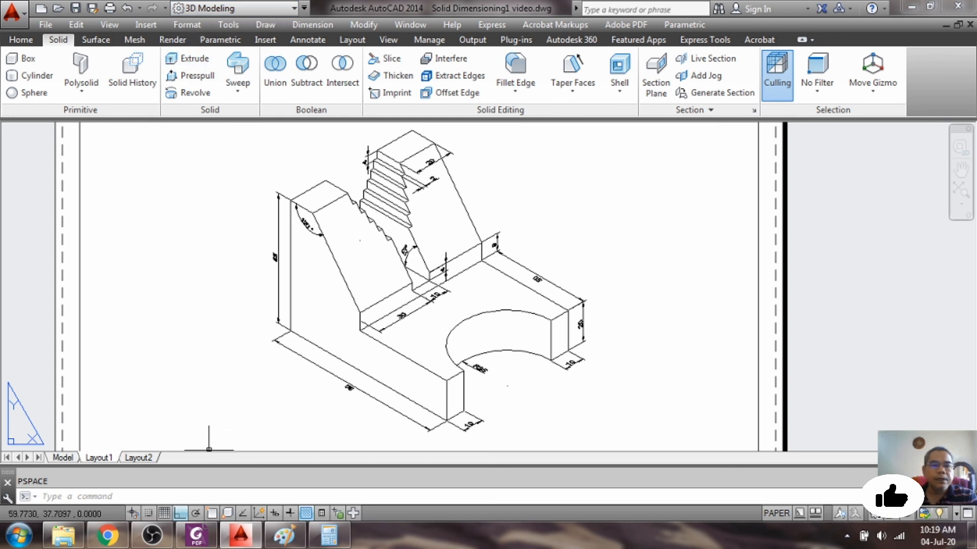
{"action": "left_click", "coordinate": [202, 491]}
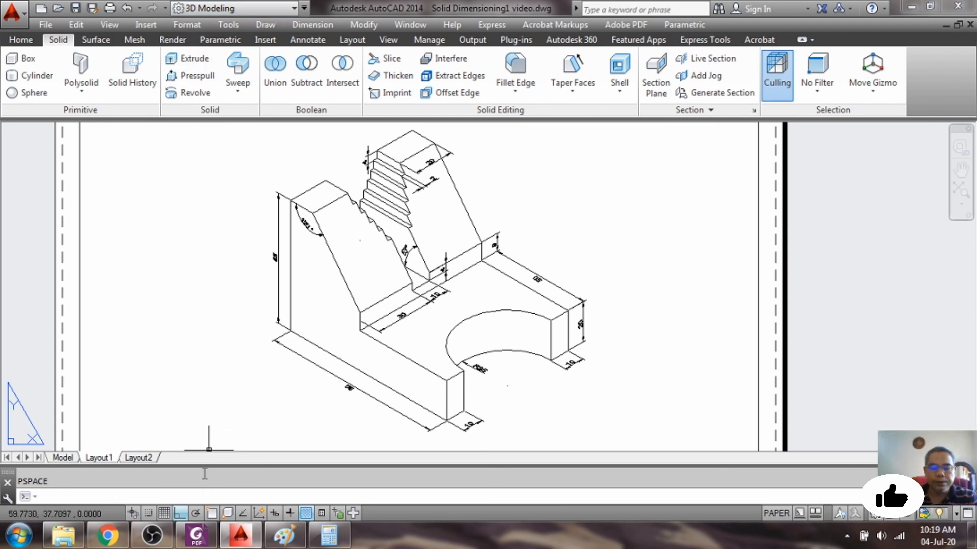
{"action": "type", "text": "ms"}
{"action": "key", "text": "Return"}
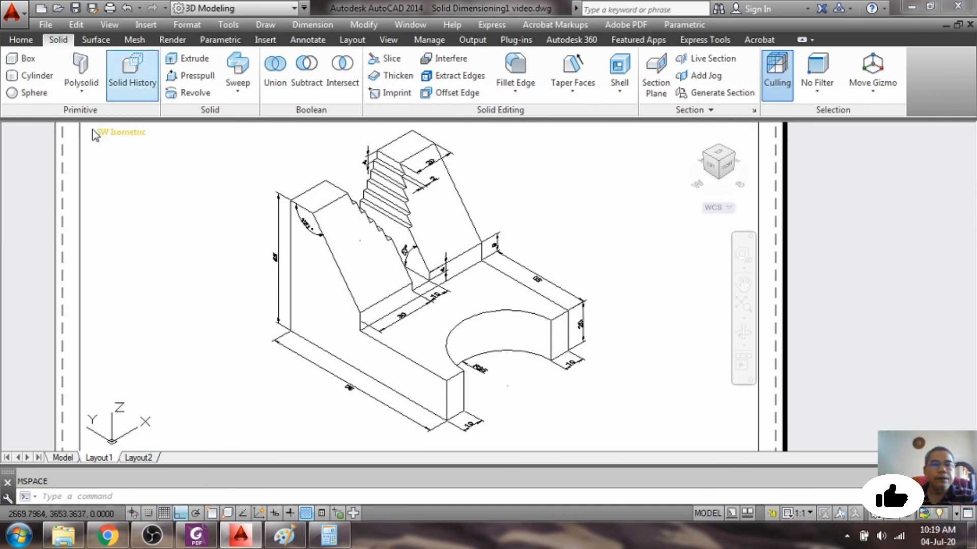
{"action": "left_click", "coordinate": [178, 25]}
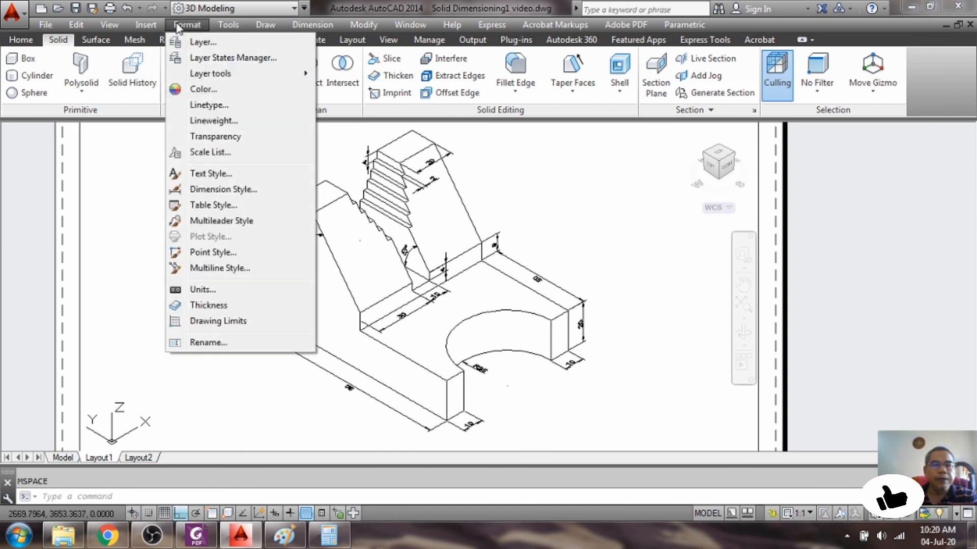
{"action": "left_click", "coordinate": [201, 42]}
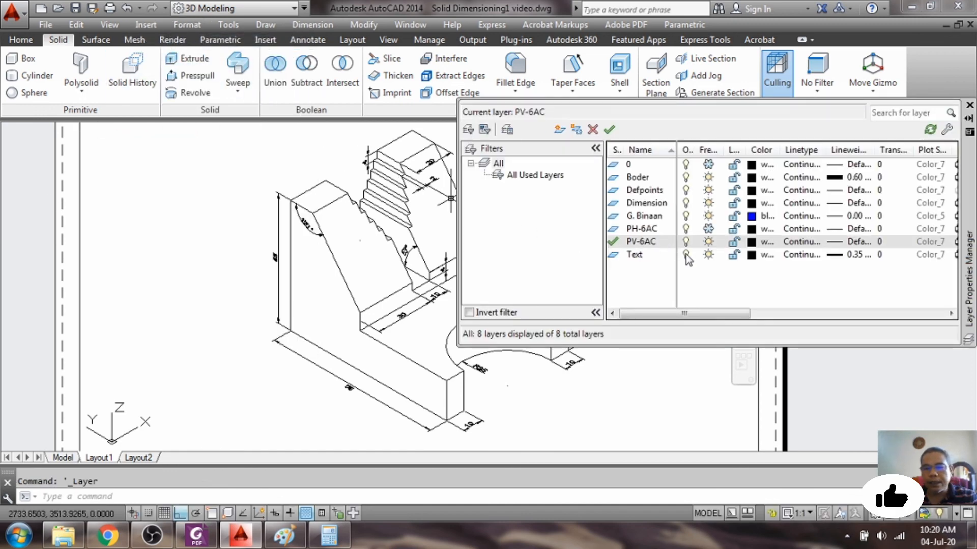
{"action": "left_click", "coordinate": [853, 243]}
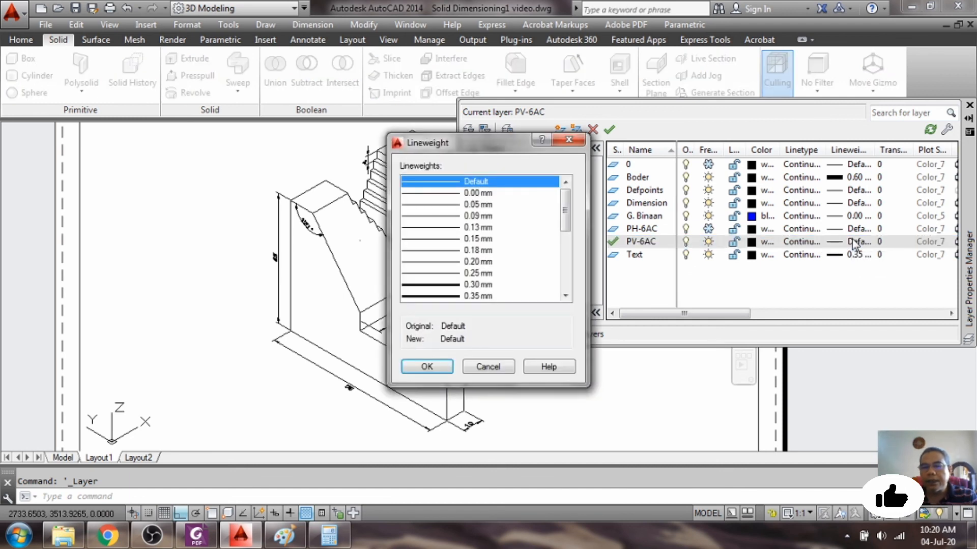
{"action": "left_click_drag", "start_coordinate": [565, 209], "coordinate": [565, 236]}
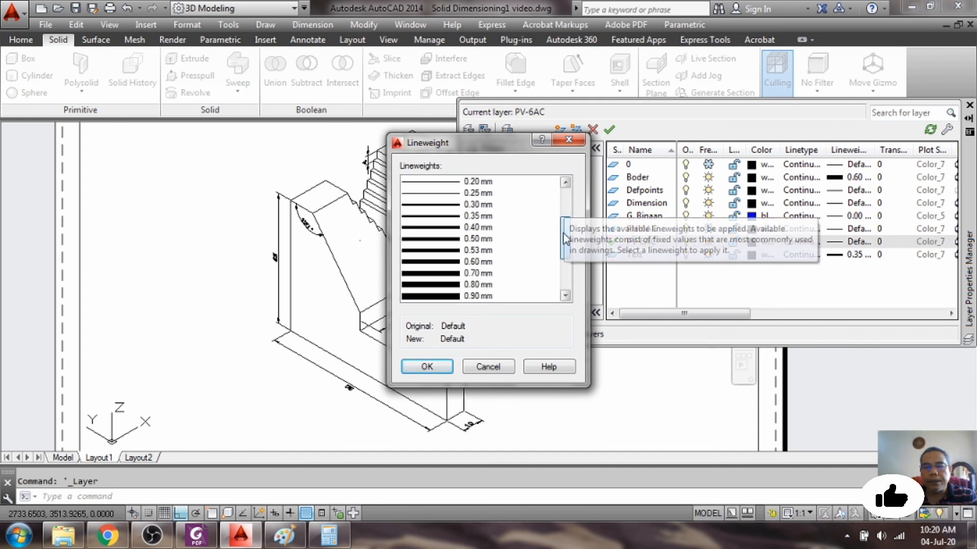
{"action": "left_click", "coordinate": [473, 243]}
{"action": "left_click", "coordinate": [426, 367]}
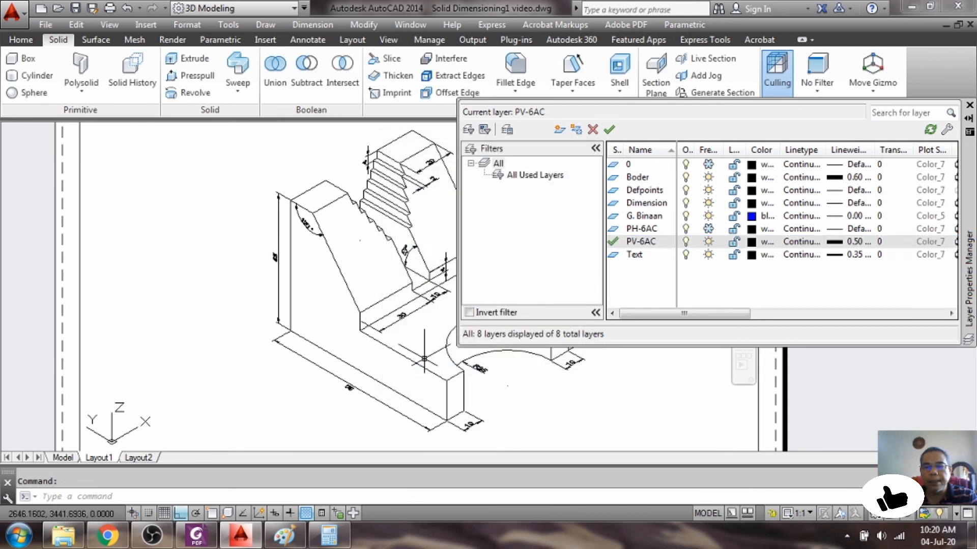
{"action": "left_click", "coordinate": [969, 105]}
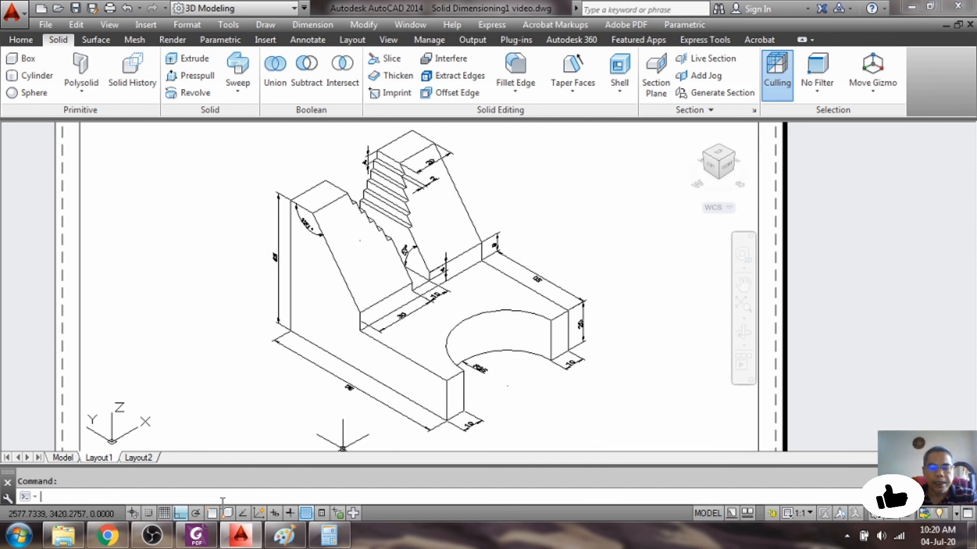
Leave the bracket's viewport for paper space and frame the full Layout1 sheet.
{"action": "type", "text": "s"}
{"action": "key", "text": "Return"}
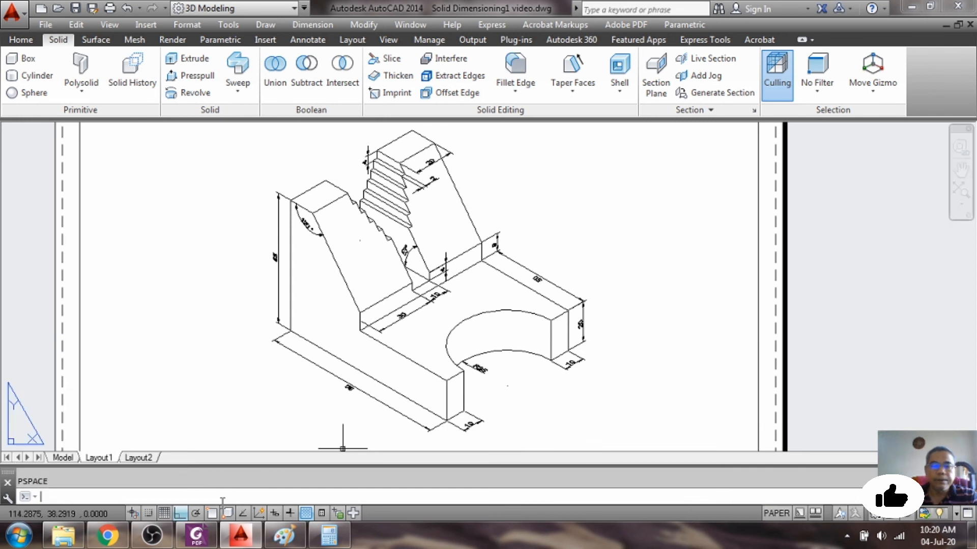
{"action": "scroll", "coordinate": [262, 375], "scroll_direction": "down", "scroll_amount": 4}
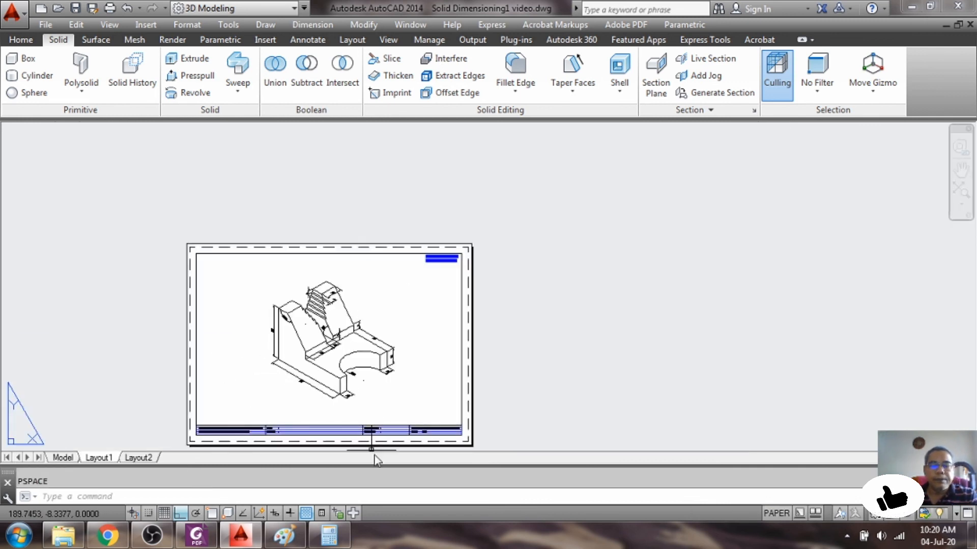
{"action": "scroll", "coordinate": [376, 449], "scroll_direction": "up", "scroll_amount": 2}
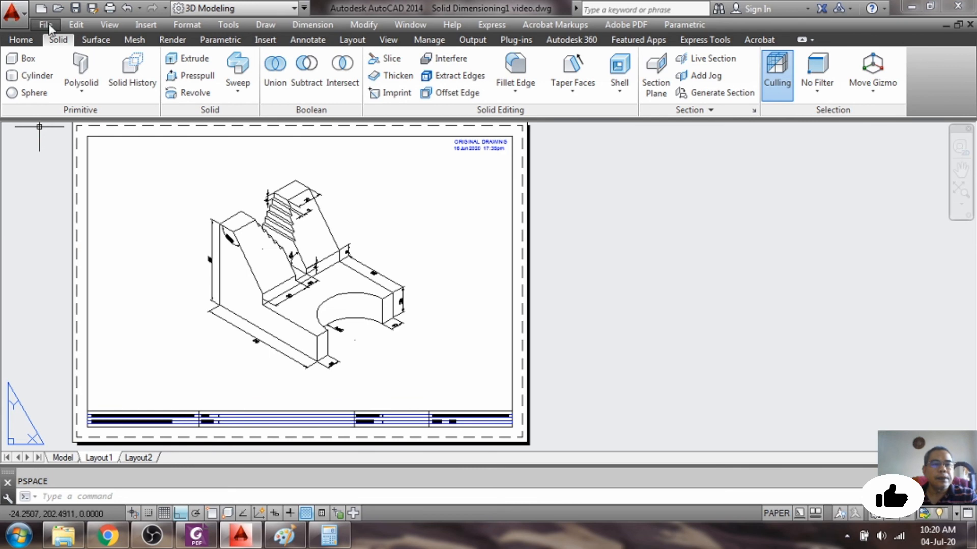
Plot Layout1 with the Foxit PhantomPDF Printer on A4 at 1:1, saving it as "Solid Dimensioning1 video Layout1 (1).pdf" in DATA (D:).
{"action": "left_click", "coordinate": [11, 13]}
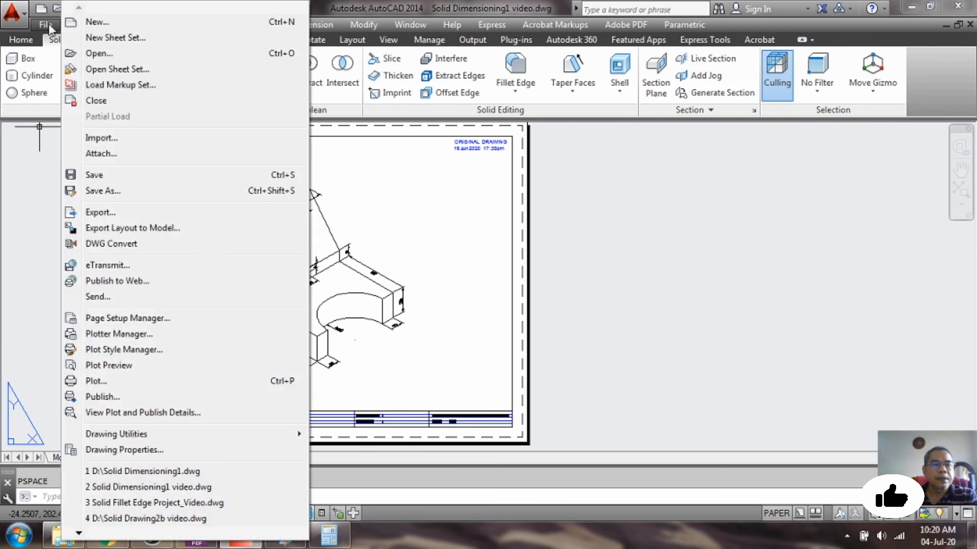
{"action": "left_click", "coordinate": [97, 381]}
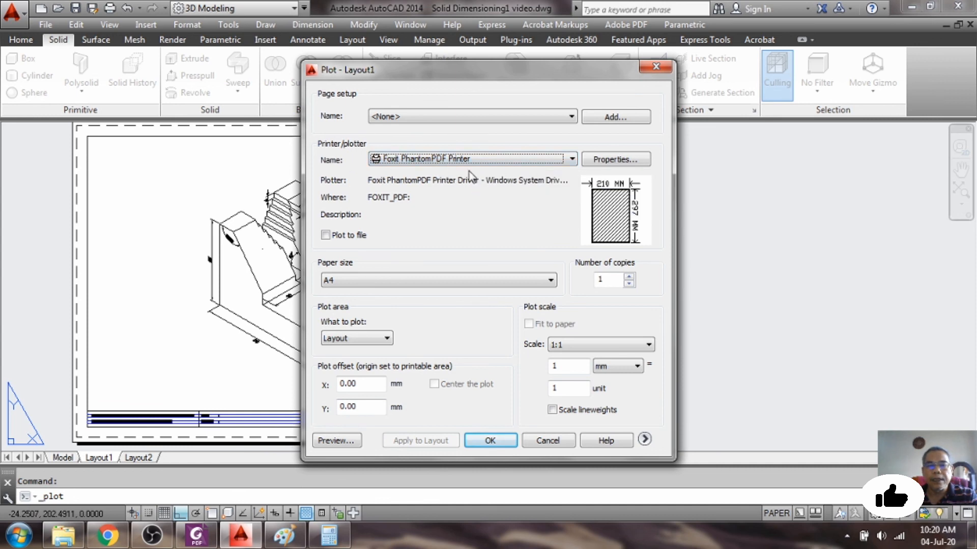
{"action": "left_click", "coordinate": [491, 442]}
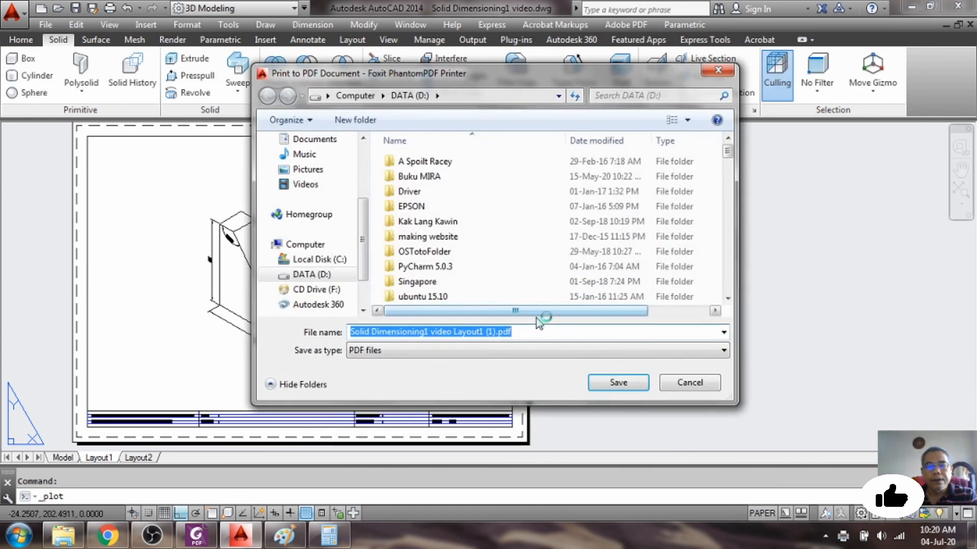
{"action": "left_click", "coordinate": [619, 382]}
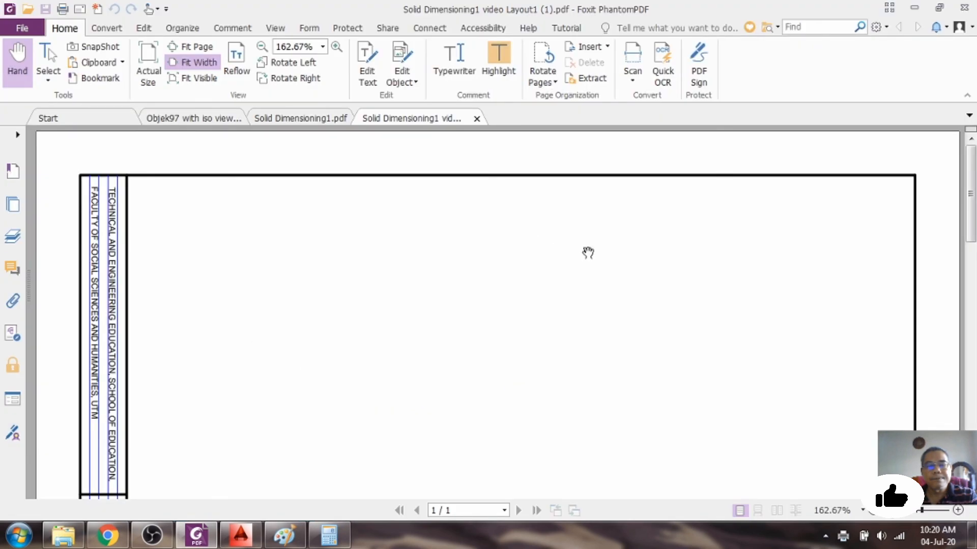
Rotate the plotted PDF page left to landscape and examine the bracket's profile lineweights and dimensions.
{"action": "left_click", "coordinate": [289, 62]}
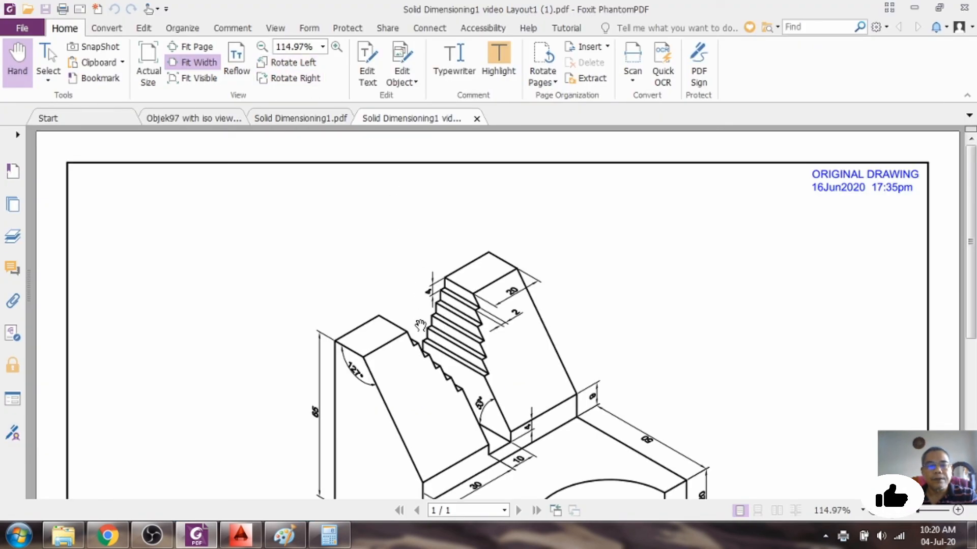
{"action": "scroll", "coordinate": [440, 335], "scroll_direction": "down", "scroll_amount": 2}
{"action": "scroll", "coordinate": [516, 383], "scroll_direction": "down", "scroll_amount": 2}
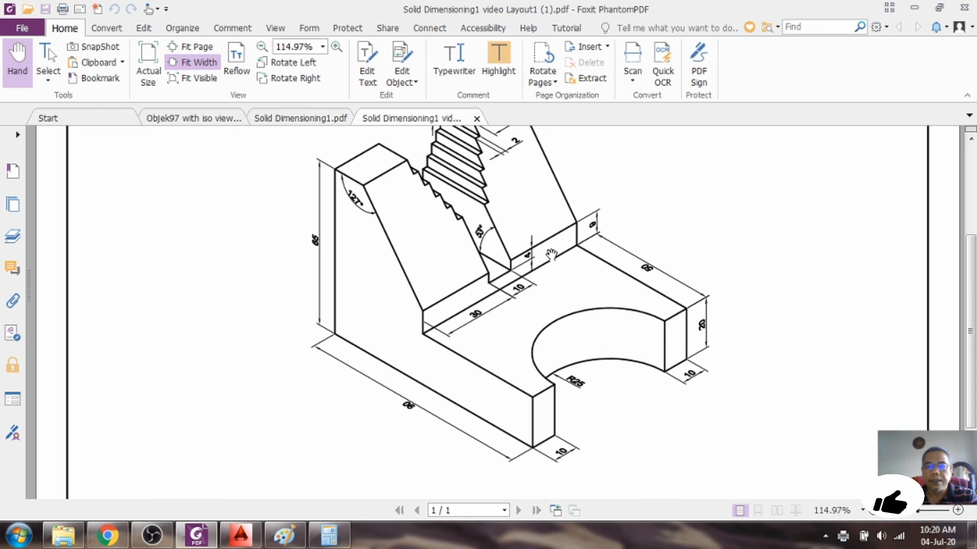
{"action": "scroll", "coordinate": [615, 351], "scroll_direction": "up", "scroll_amount": 2}
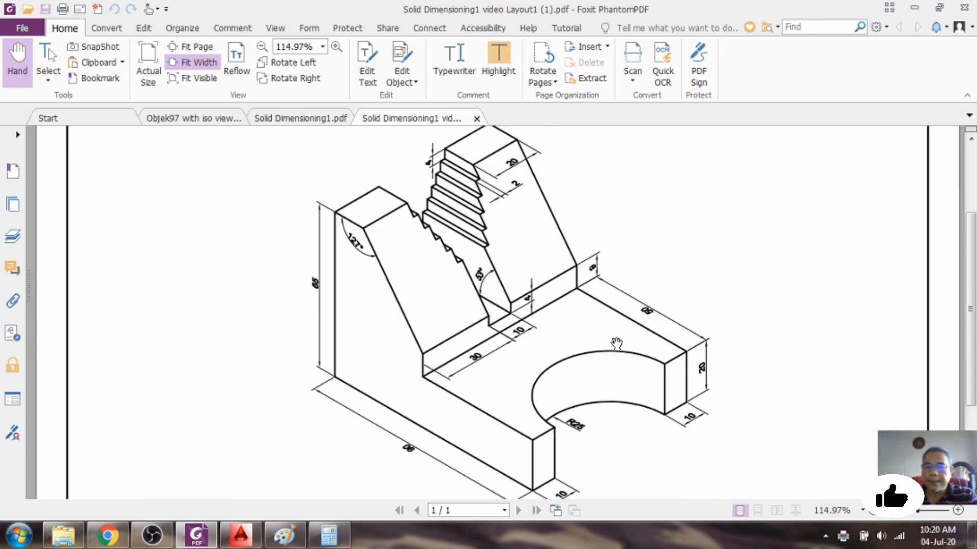